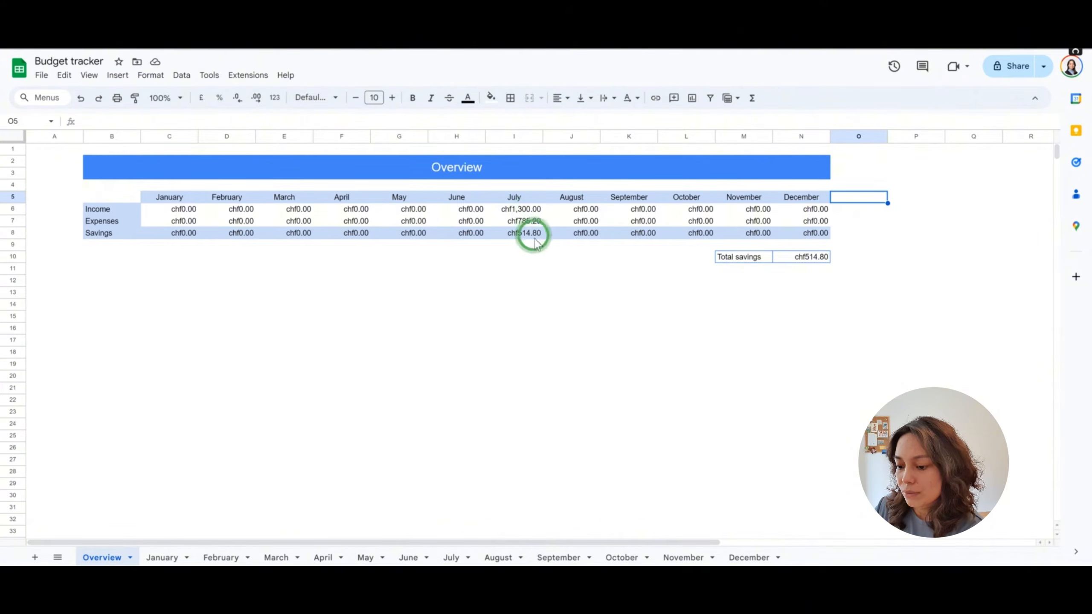
- Check July's savings cell on the Overview sheet, look at the May sheet and open the July sheet
{"action": "left_click", "coordinate": [528, 233]}
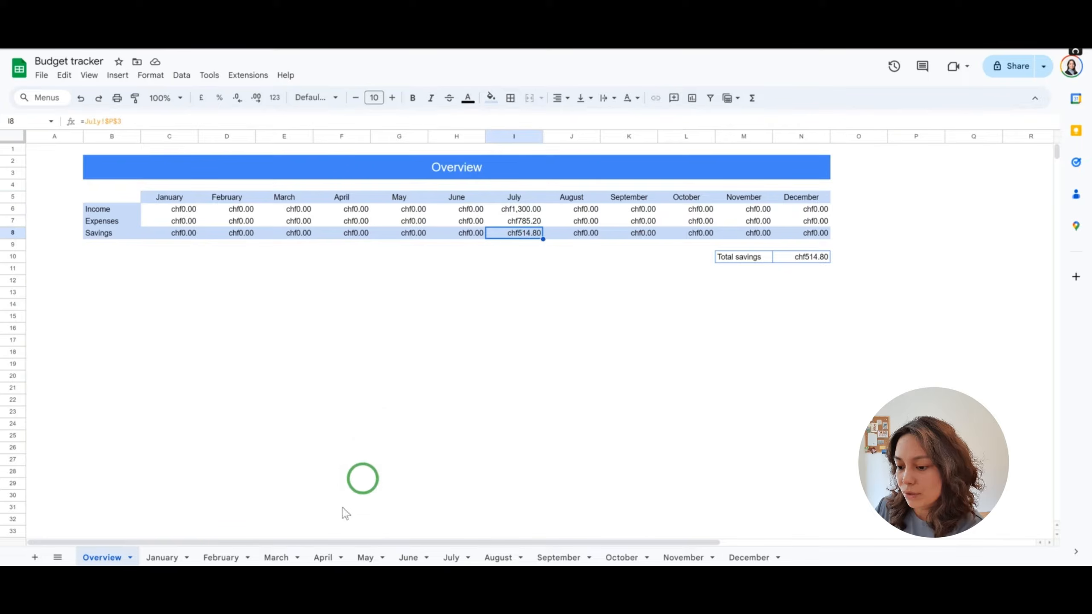
{"action": "left_click", "coordinate": [449, 557]}
{"action": "left_click", "coordinate": [365, 557]}
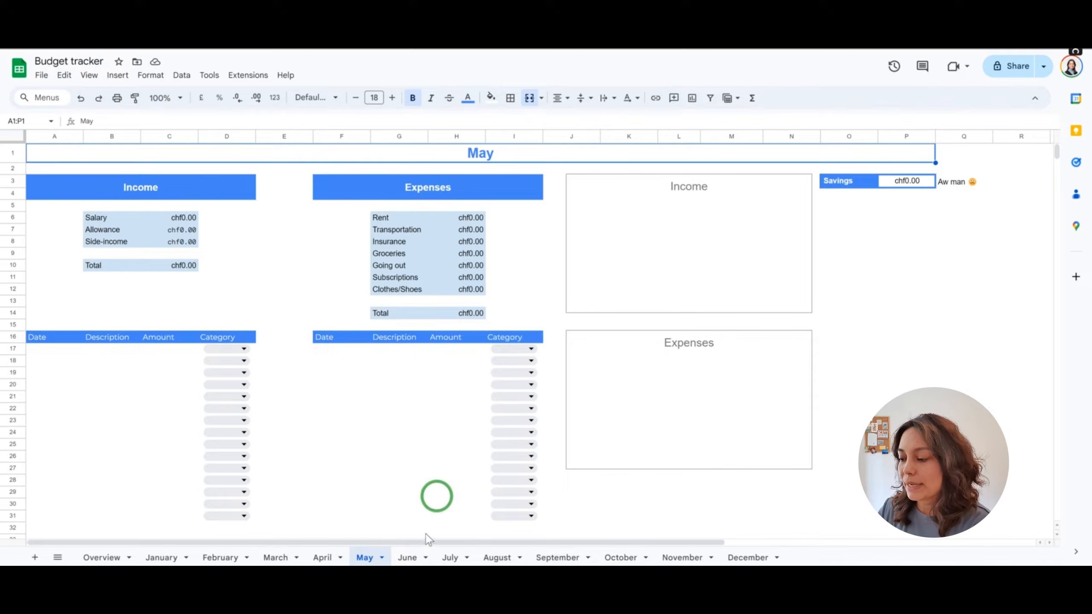
{"action": "left_click", "coordinate": [450, 558]}
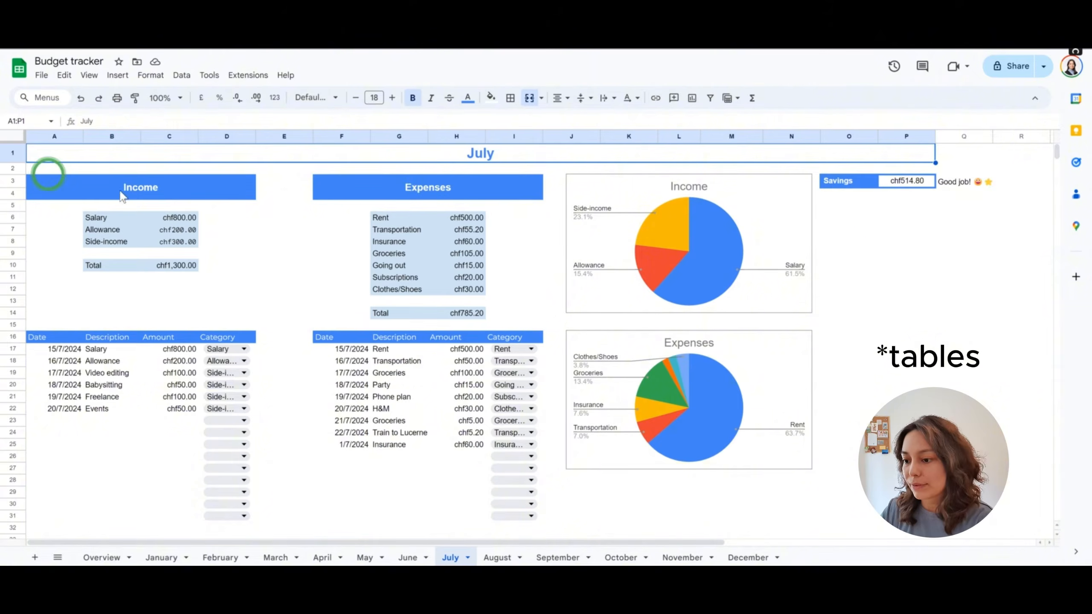
- Examine the income summary by category and the individual income entries on the July sheet
{"action": "left_click", "coordinate": [157, 196]}
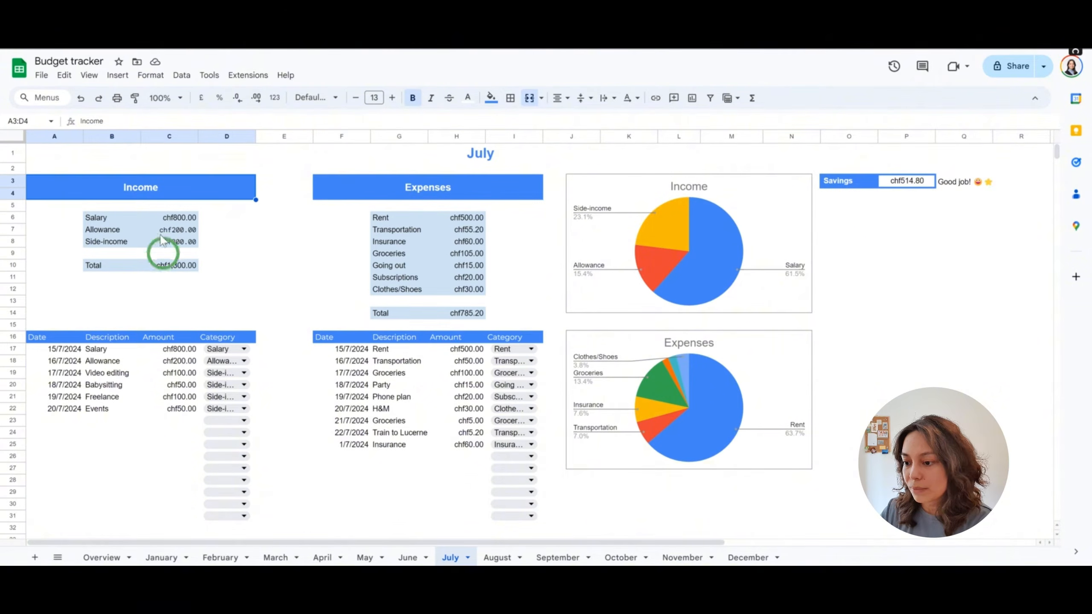
{"action": "left_click_drag", "start_coordinate": [124, 218], "coordinate": [183, 269]}
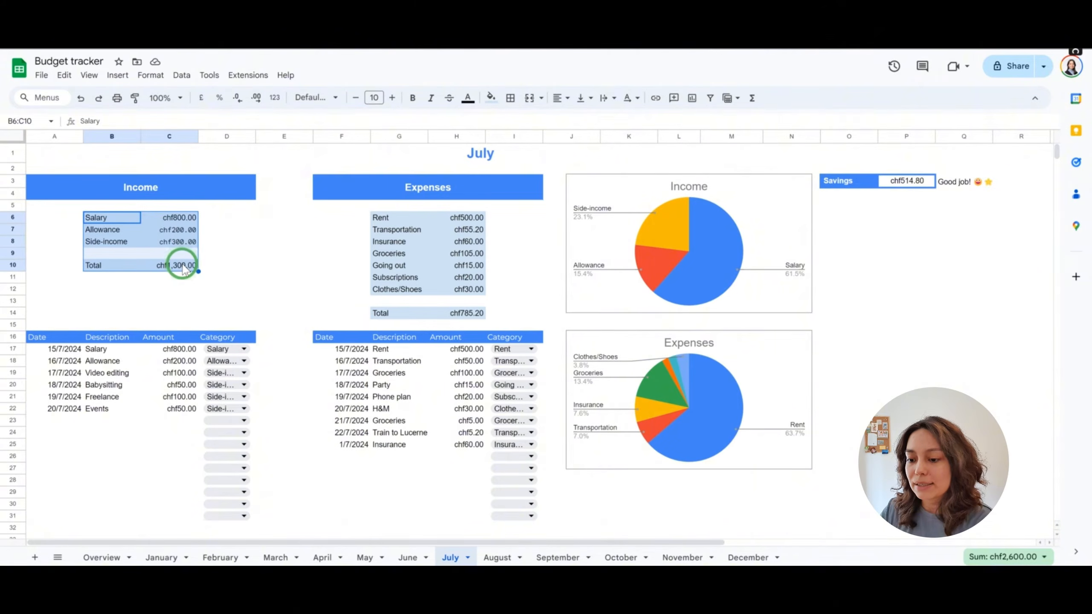
{"action": "left_click", "coordinate": [110, 350]}
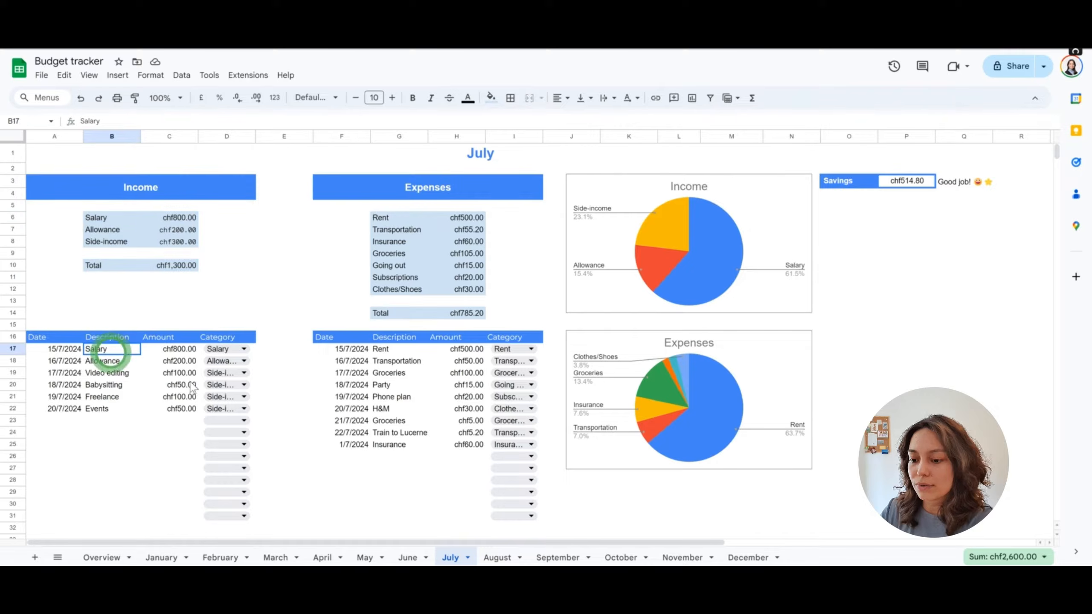
{"action": "left_click_drag", "start_coordinate": [192, 388], "coordinate": [230, 400]}
{"action": "left_click", "coordinate": [102, 412]}
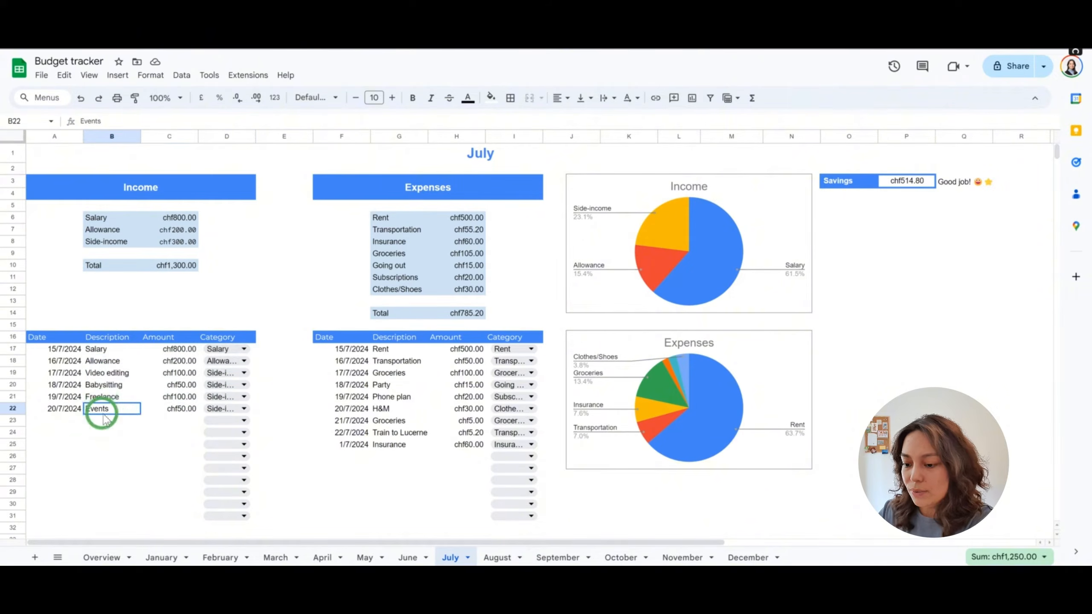
- Add an income entry in row 23 with description Allowance, amount 100 and category Allowance
{"action": "left_click", "coordinate": [110, 423]}
{"action": "type", "text": "Allowance"}
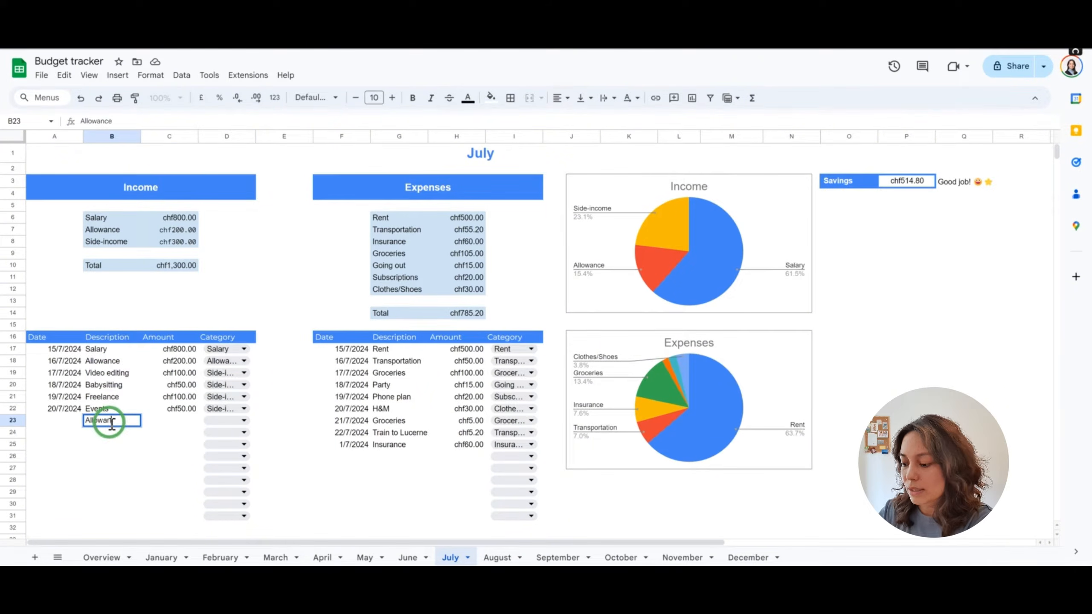
{"action": "key", "text": "Return"}
{"action": "key", "text": "Right"}
{"action": "key", "text": "Up"}
{"action": "type", "text": "100"}
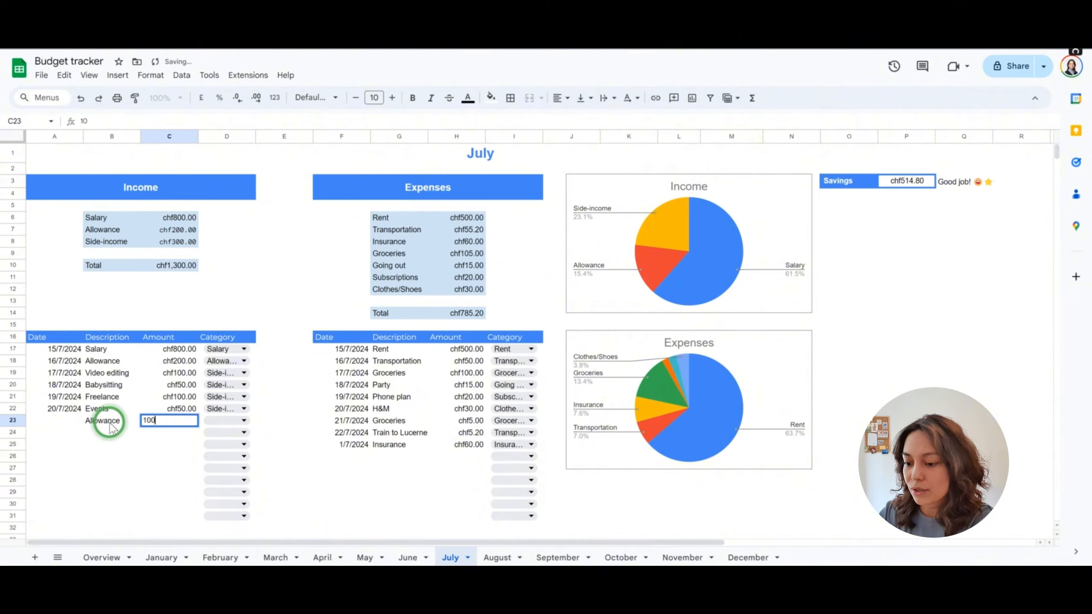
{"action": "key", "text": "Return"}
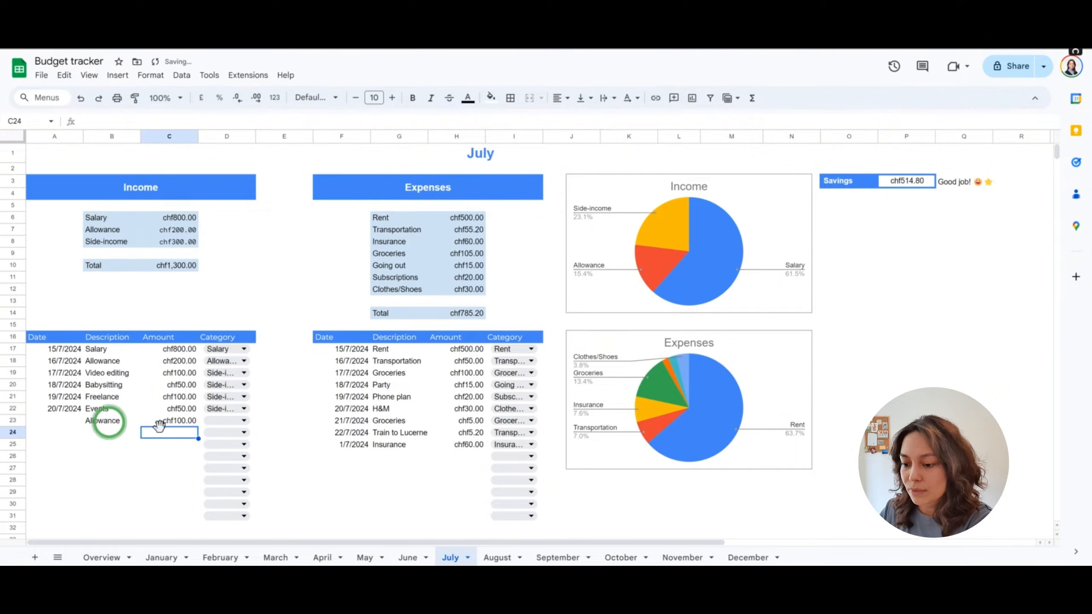
{"action": "left_click", "coordinate": [223, 420]}
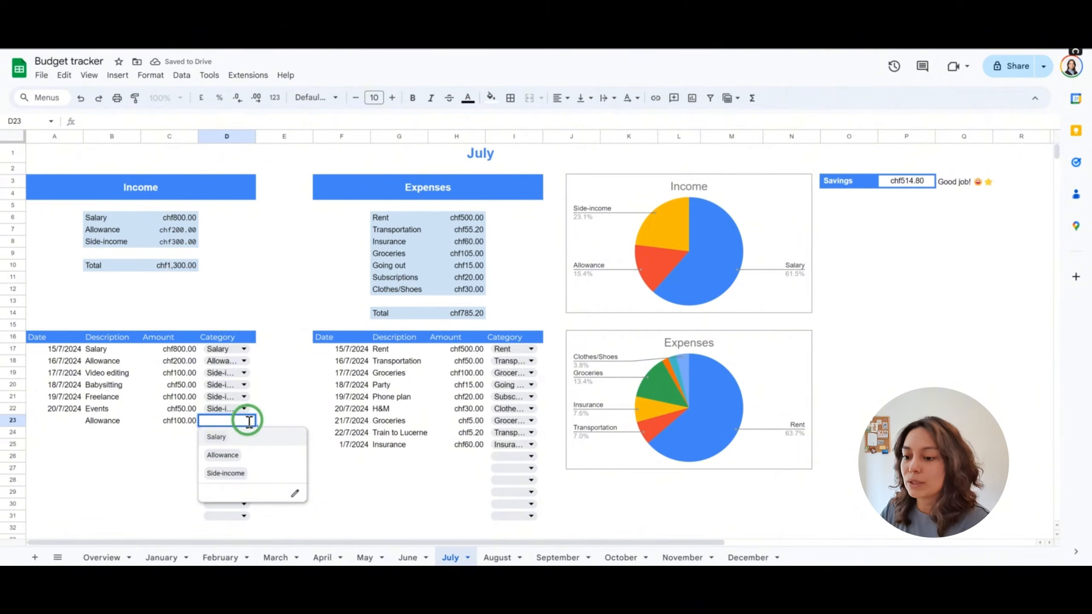
{"action": "left_click", "coordinate": [251, 454]}
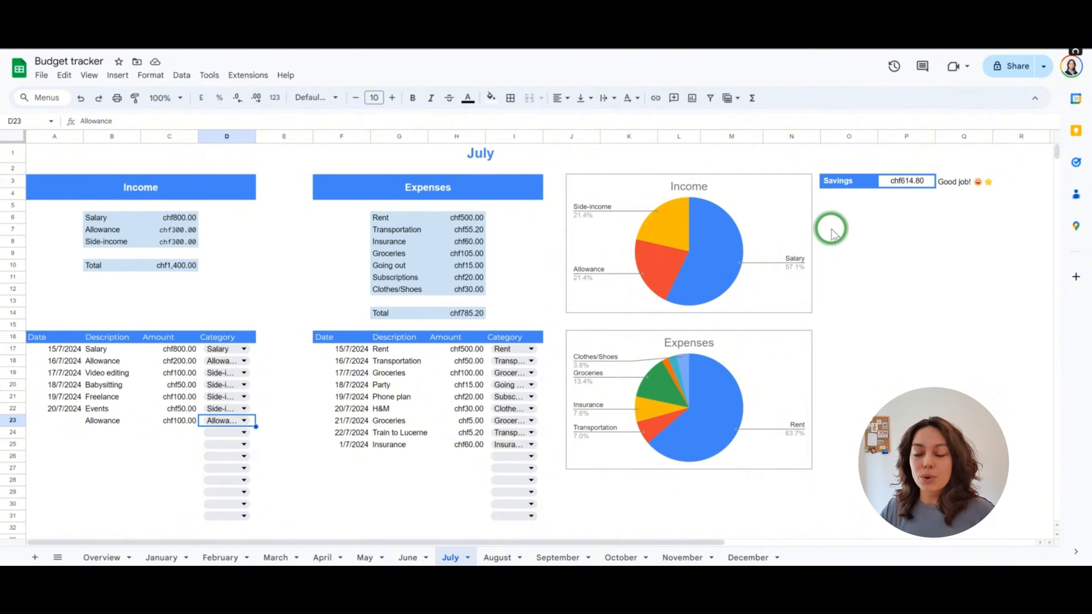
- Inspect the expenses chart, the July savings formula and the IF formula behind the message beside it
{"action": "left_click", "coordinate": [771, 377]}
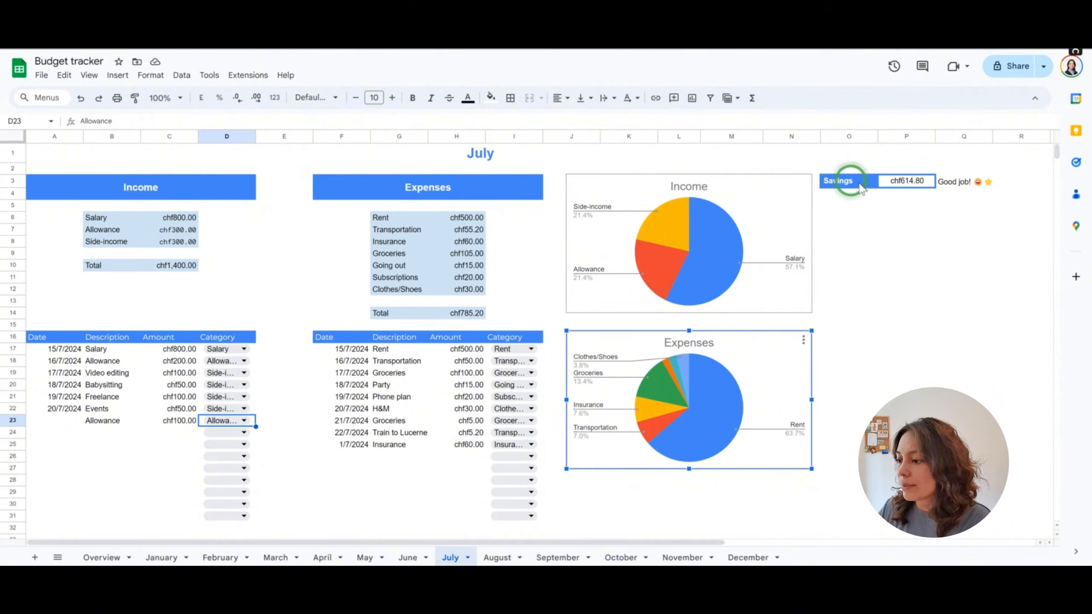
{"action": "left_click_drag", "start_coordinate": [838, 180], "coordinate": [912, 187]}
{"action": "left_click", "coordinate": [903, 181]}
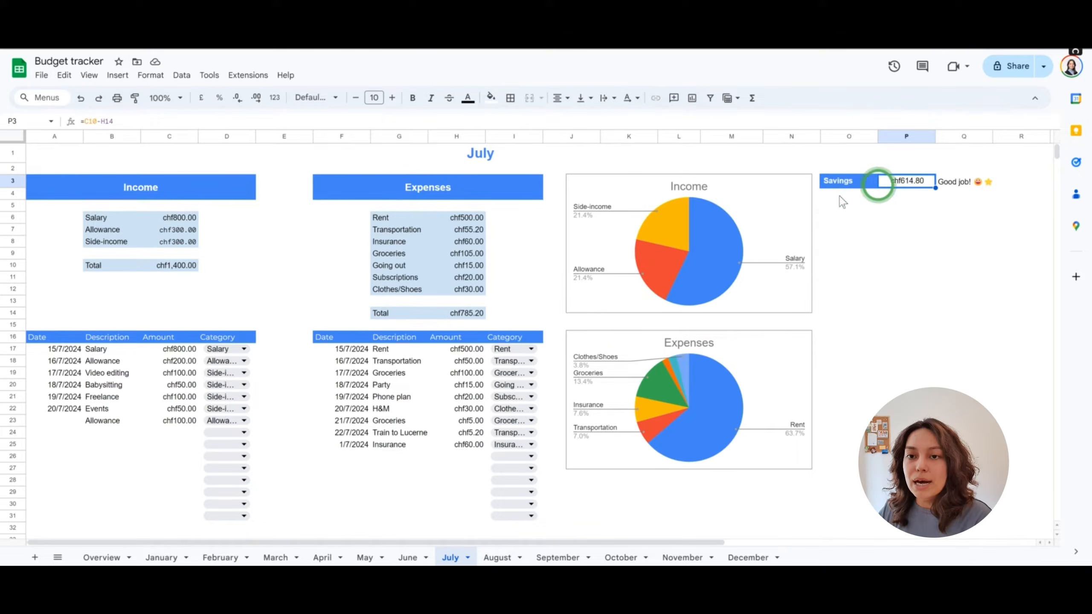
{"action": "left_click", "coordinate": [849, 200]}
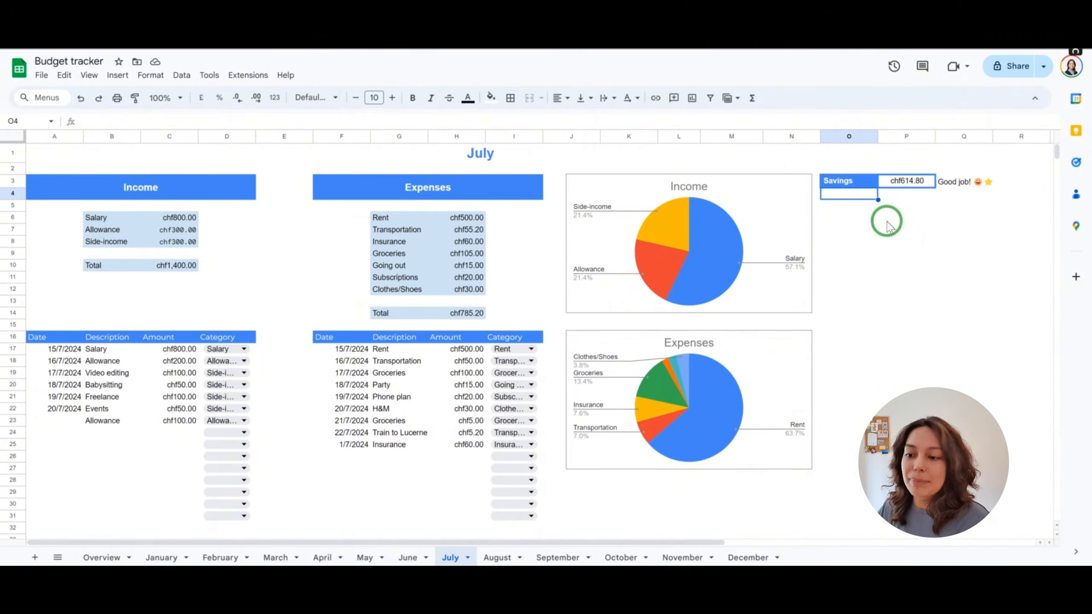
{"action": "left_click", "coordinate": [958, 185]}
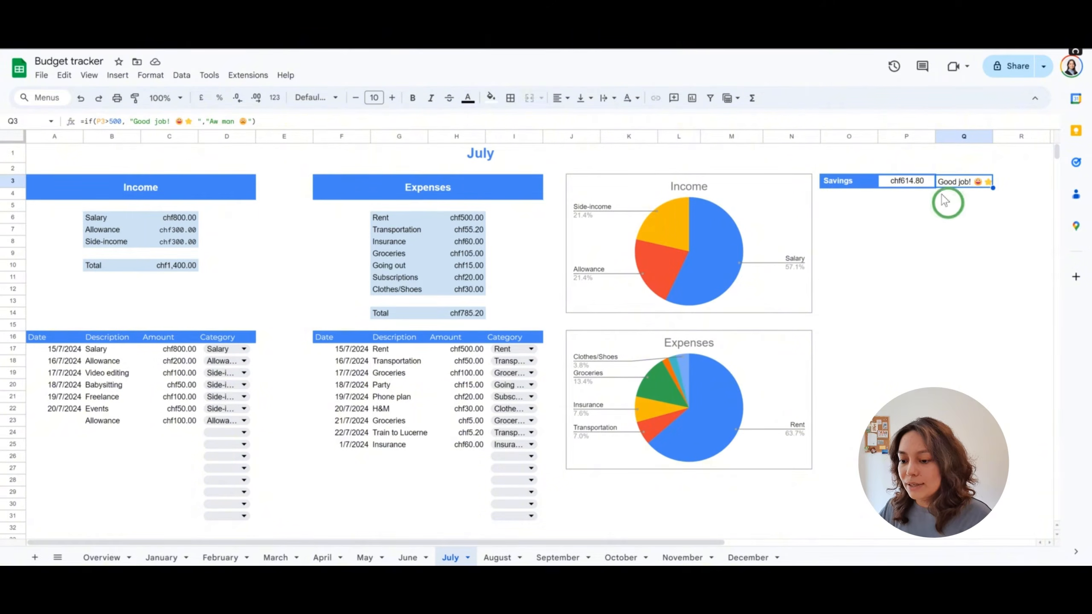
- Clear the income data in B21:D25 of the July sheet and check the savings message in Q3
{"action": "left_click_drag", "start_coordinate": [100, 443], "coordinate": [231, 393]}
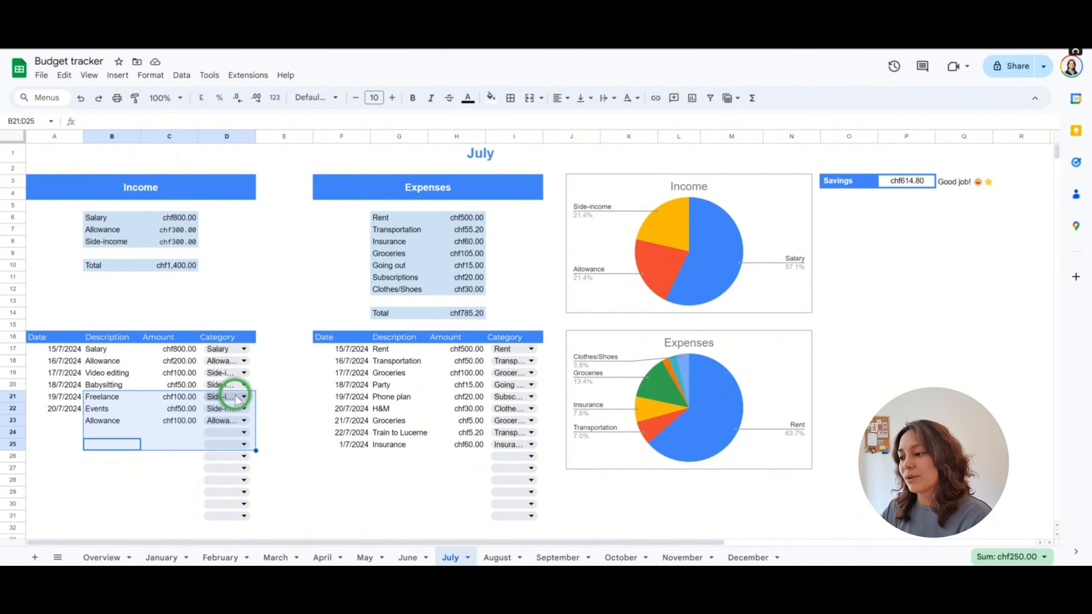
{"action": "key", "text": "Delete"}
{"action": "left_click", "coordinate": [961, 205]}
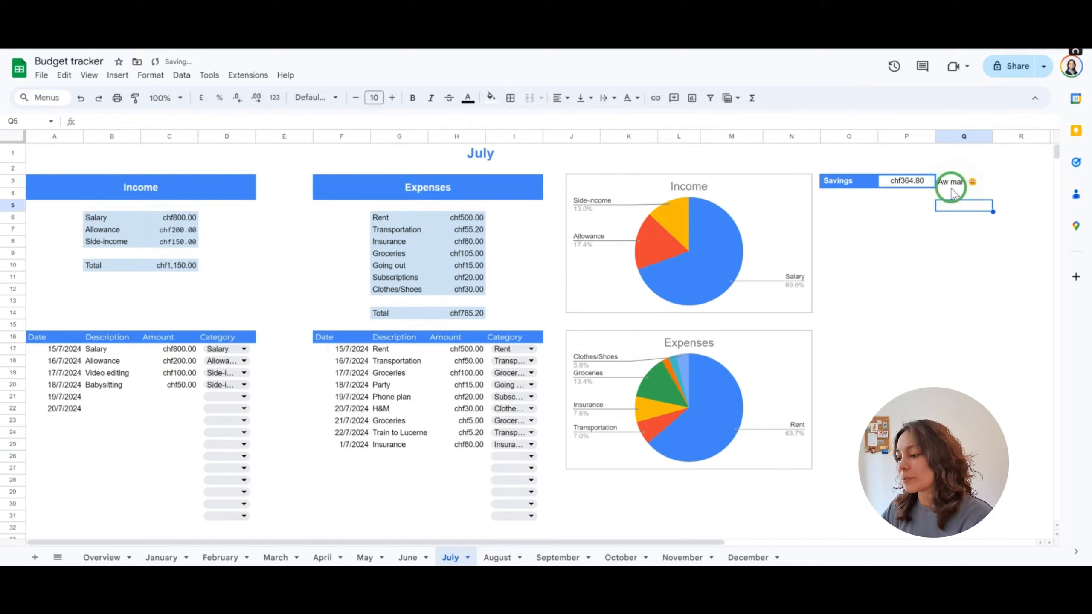
{"action": "left_click", "coordinate": [931, 219]}
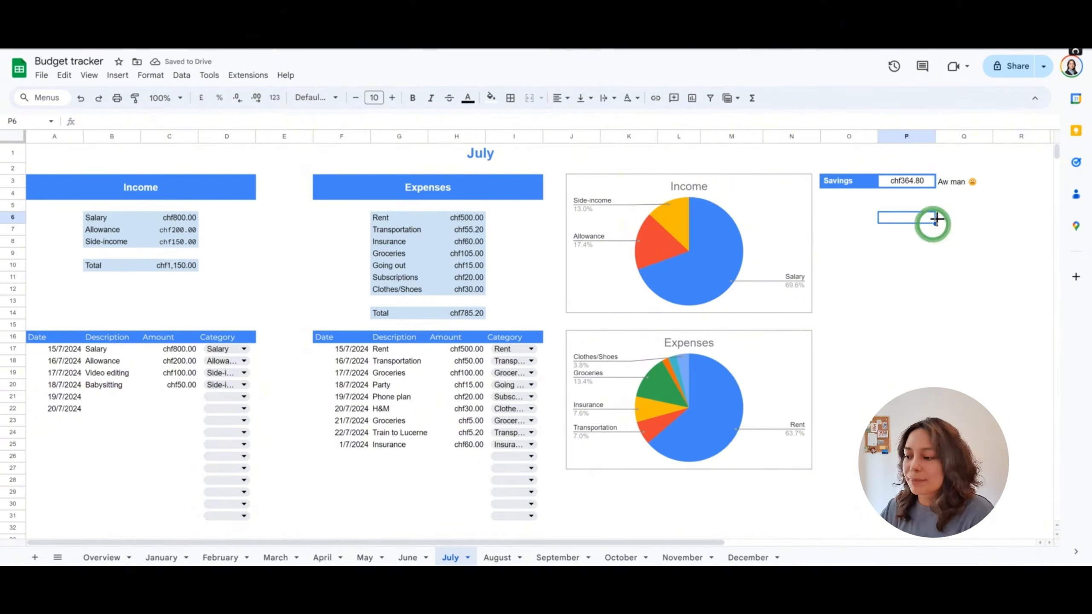
{"action": "left_click", "coordinate": [955, 182]}
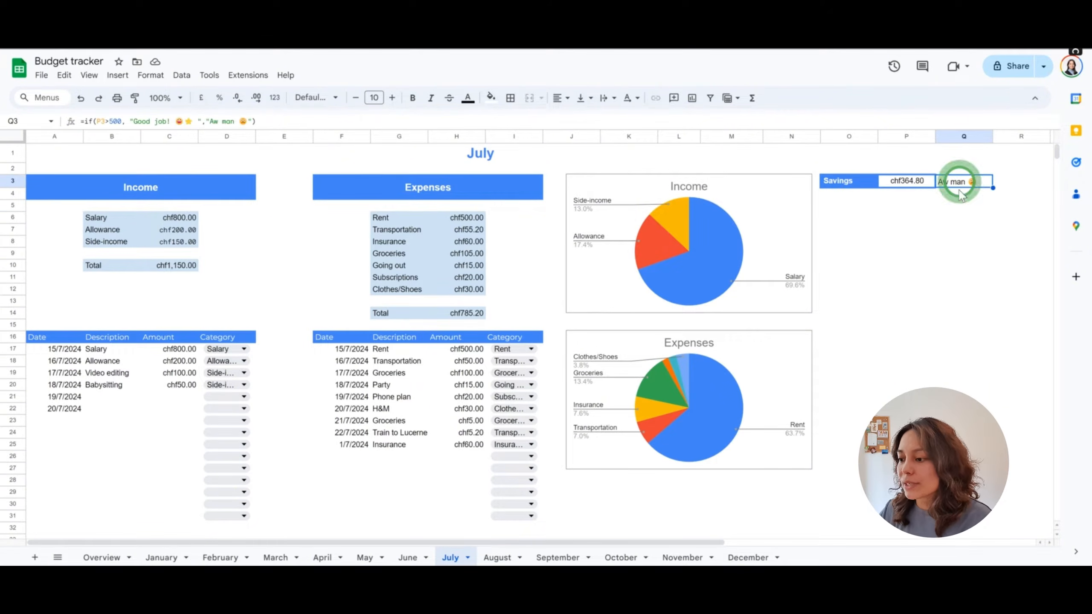
{"action": "left_click", "coordinate": [498, 558]}
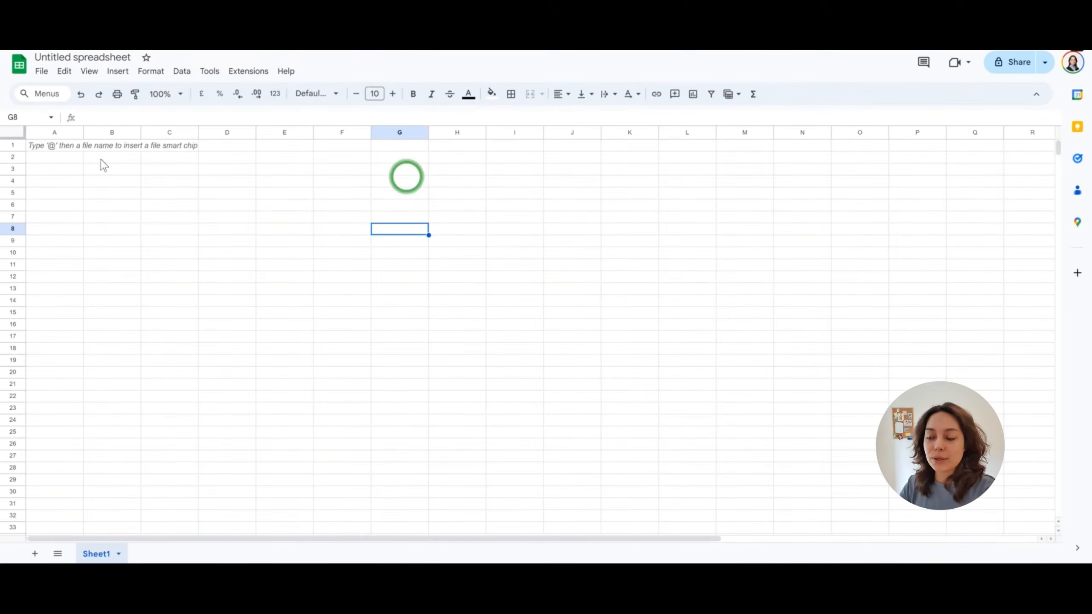
- Enter the title July in cell A1 of the new blank spreadsheet
{"action": "left_click", "coordinate": [62, 146]}
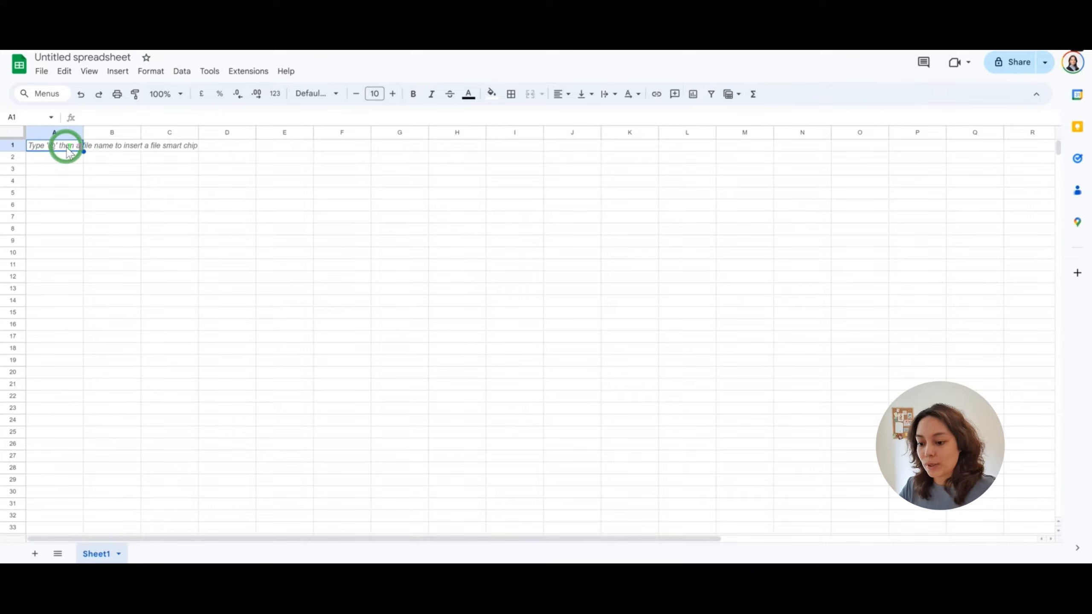
{"action": "type", "text": "uly"}
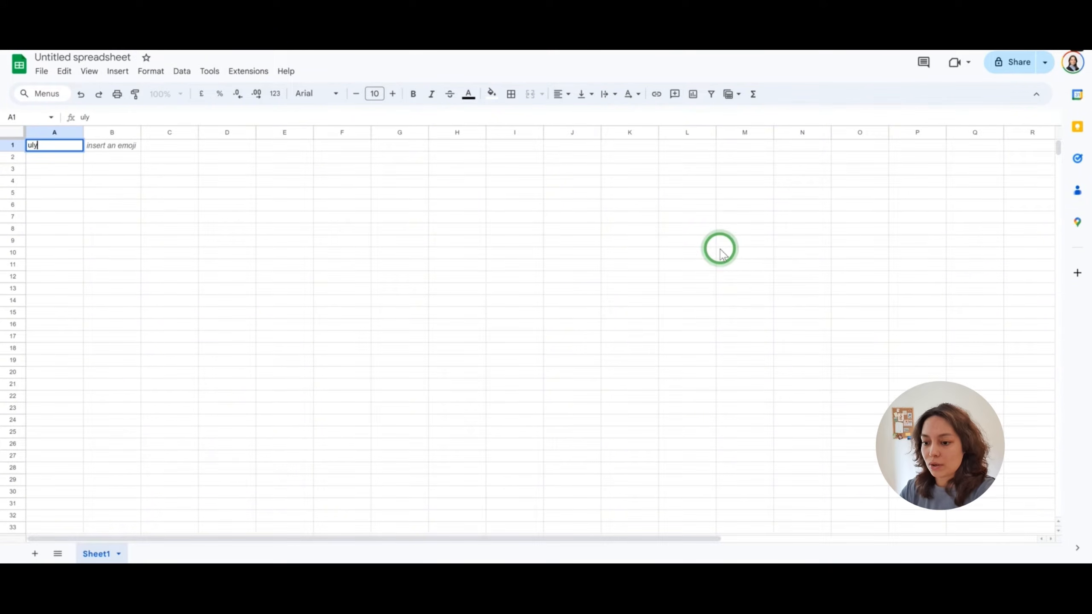
{"action": "key", "text": "BackSpace"}
{"action": "key", "text": "BackSpace"}
{"action": "key", "text": "BackSpace"}
{"action": "key", "text": "BackSpace"}
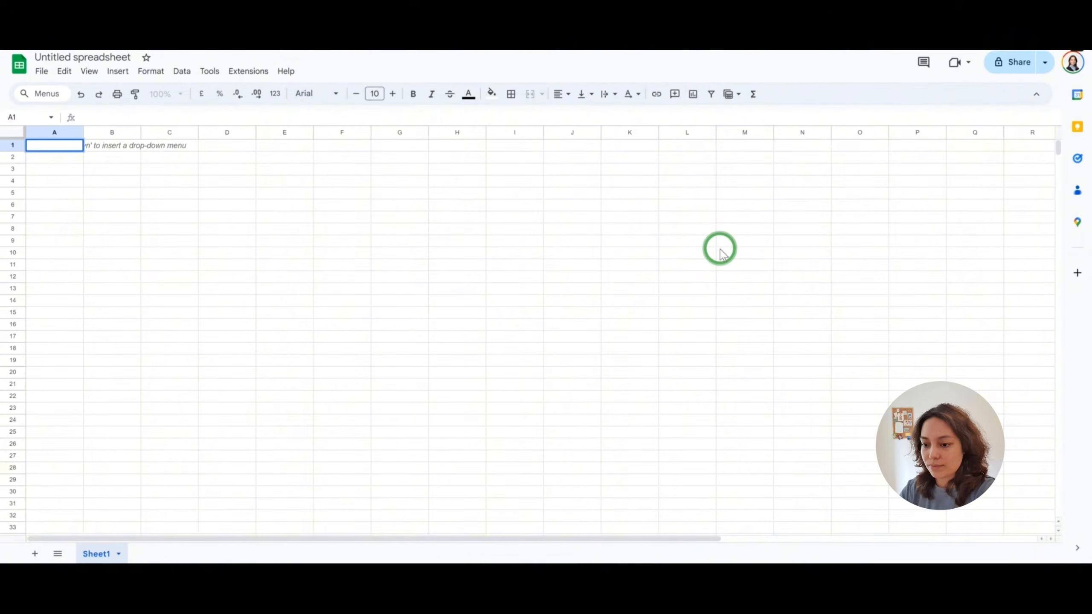
{"action": "type", "text": "July"}
{"action": "key", "text": "Return"}
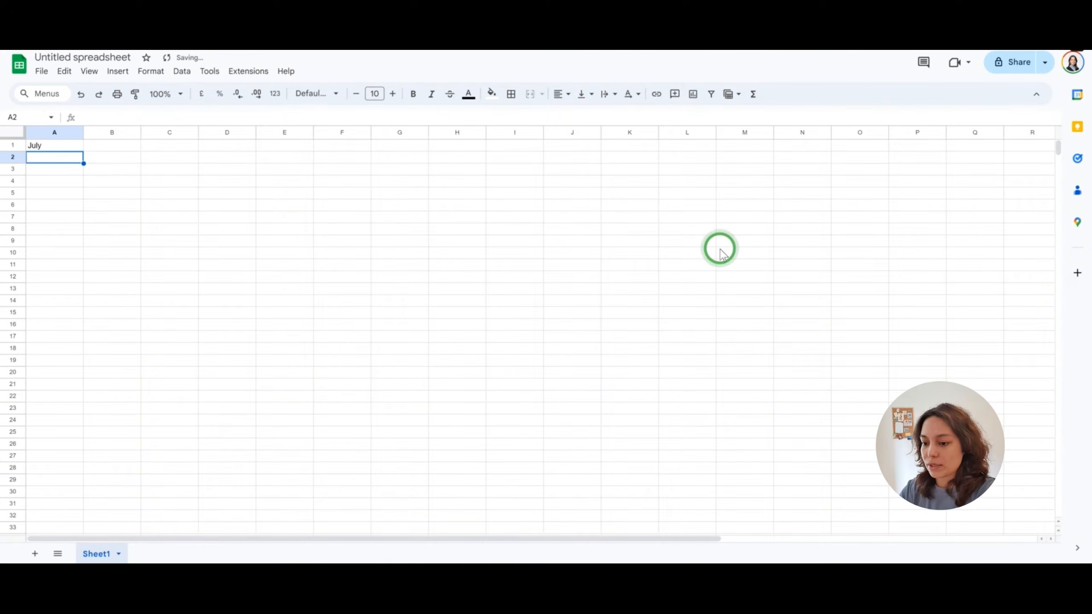
- Enter the section headings Income in cell A2 and Expenses in cell F2
{"action": "type", "text": "Incomw"}
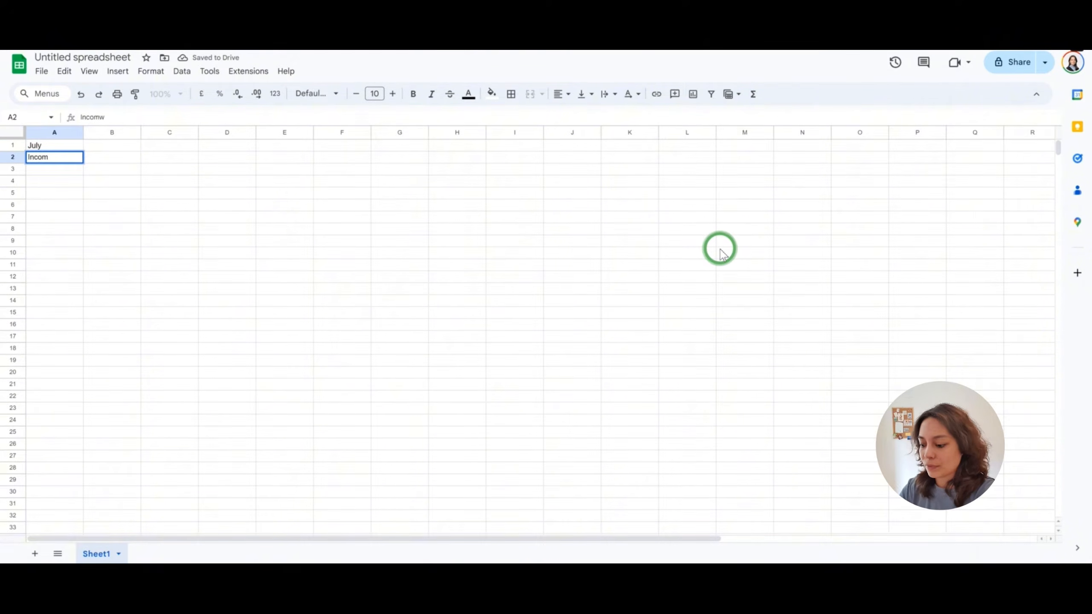
{"action": "key", "text": "BackSpace"}
{"action": "type", "text": "e"}
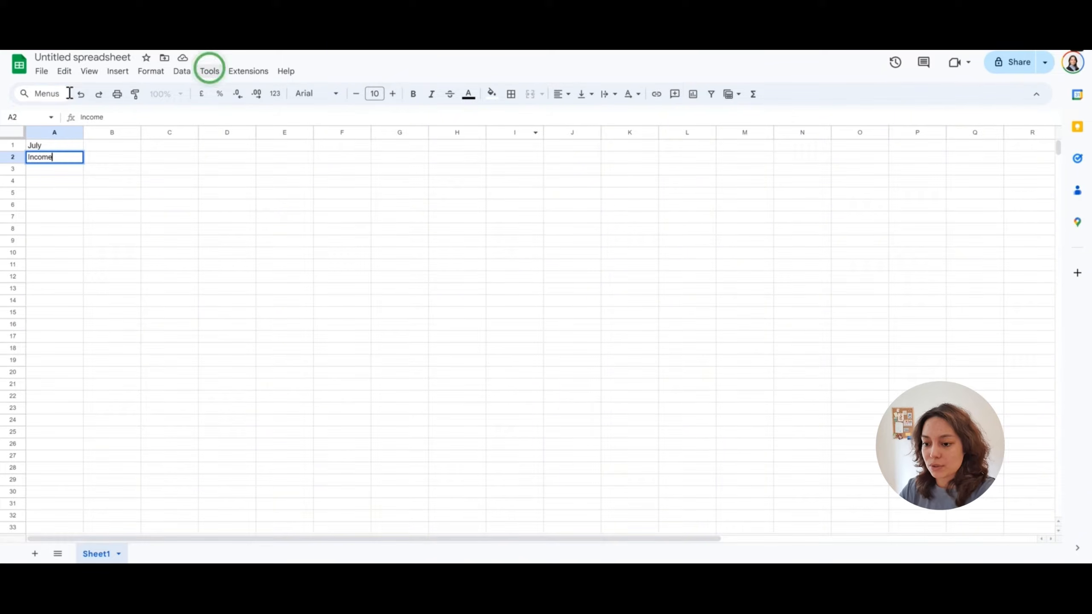
{"action": "left_click", "coordinate": [336, 159]}
{"action": "type", "text": "Exp"}
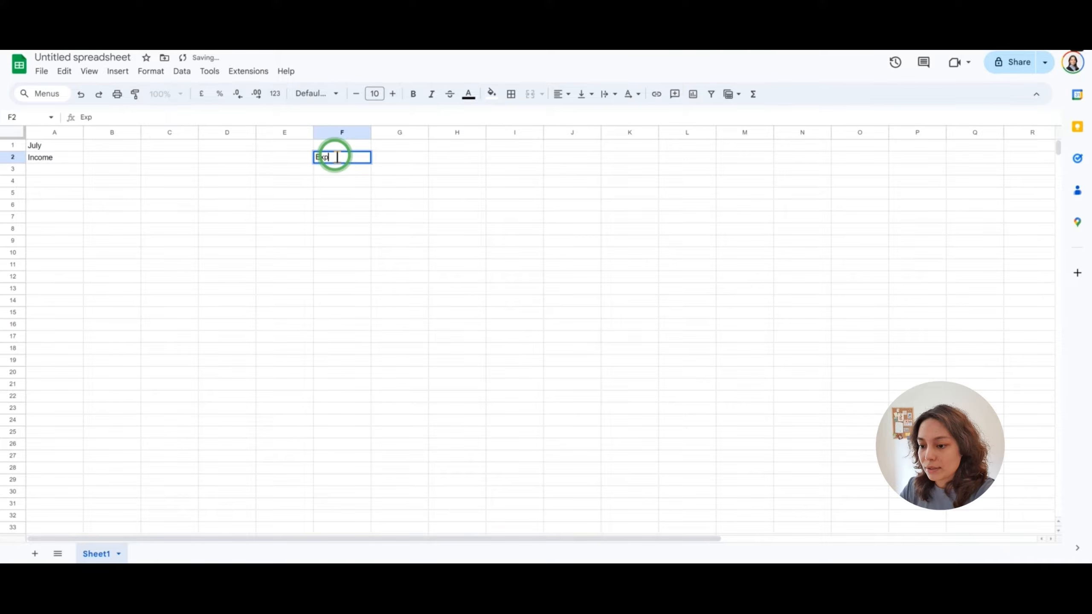
{"action": "type", "text": "enses"}
{"action": "key", "text": "Return"}
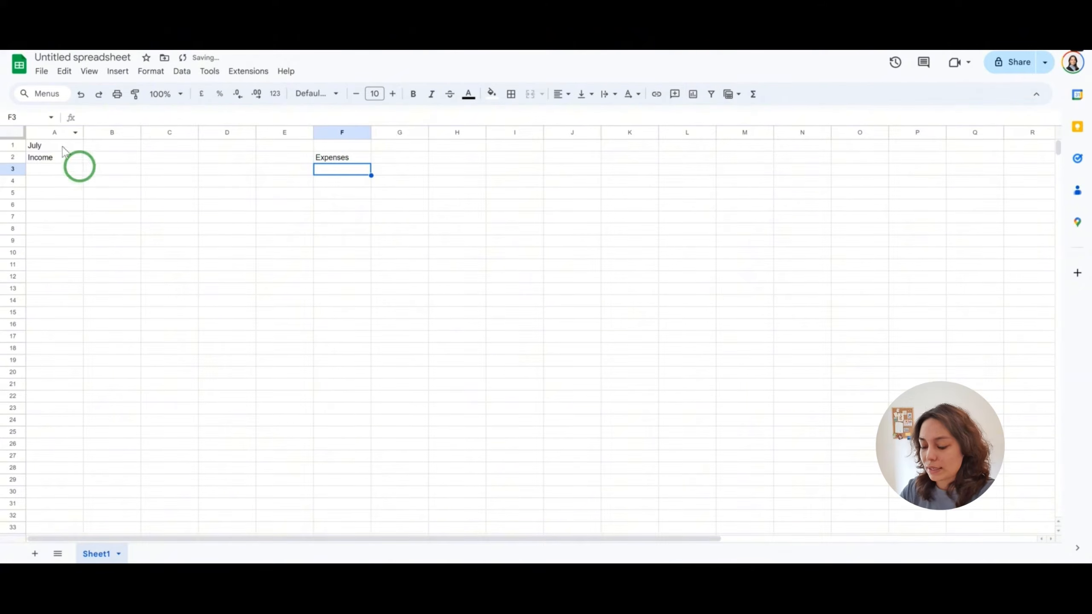
- Merge A2:D3 for the Income heading and centre its text horizontally and vertically
{"action": "left_click_drag", "start_coordinate": [66, 156], "coordinate": [219, 171]}
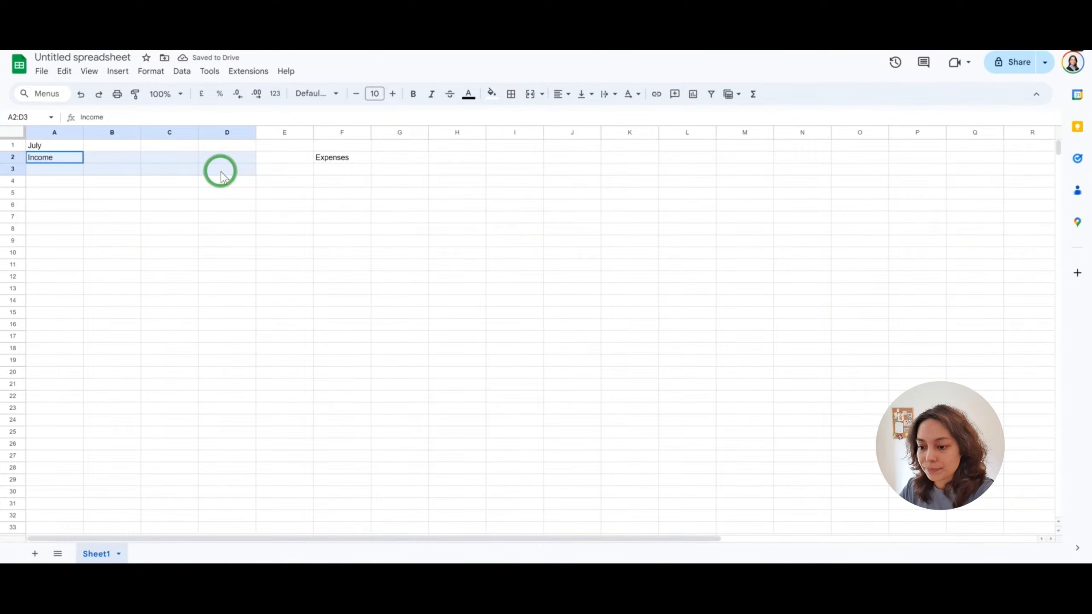
{"action": "left_click", "coordinate": [530, 96]}
{"action": "left_click", "coordinate": [566, 97]}
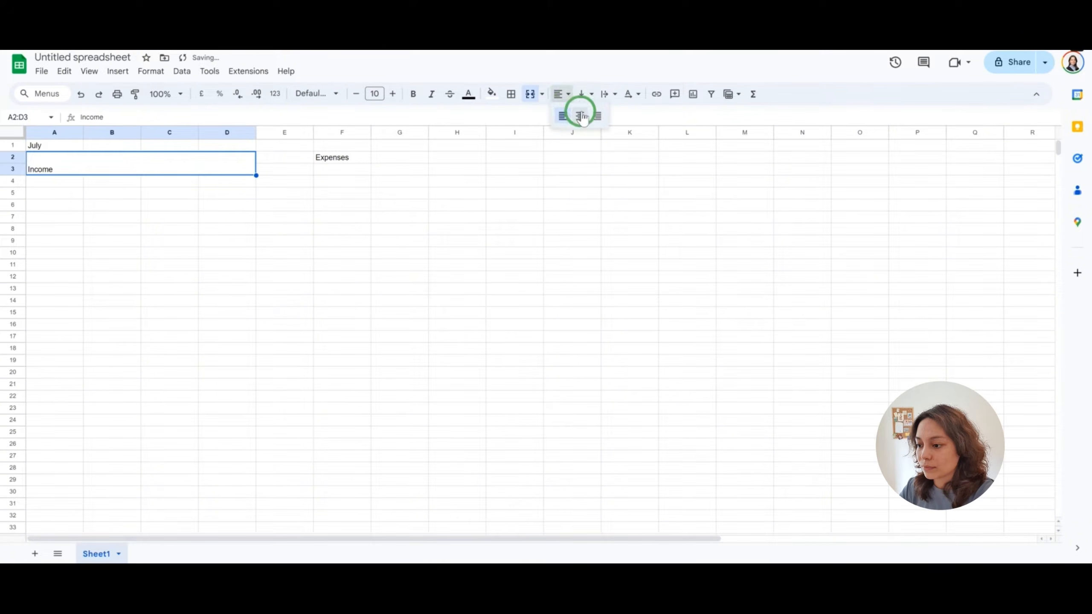
{"action": "left_click", "coordinate": [579, 114]}
{"action": "left_click", "coordinate": [592, 96]}
{"action": "left_click", "coordinate": [602, 114]}
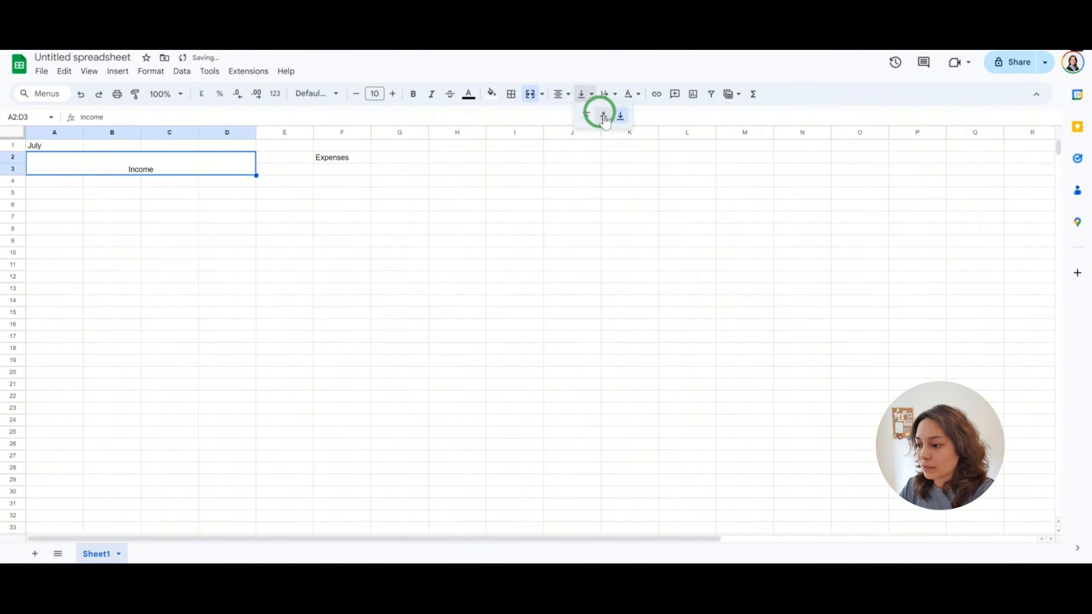
- Fill the merged Income heading with the standard theme blue and set its text colour to white
{"action": "left_click", "coordinate": [491, 93]}
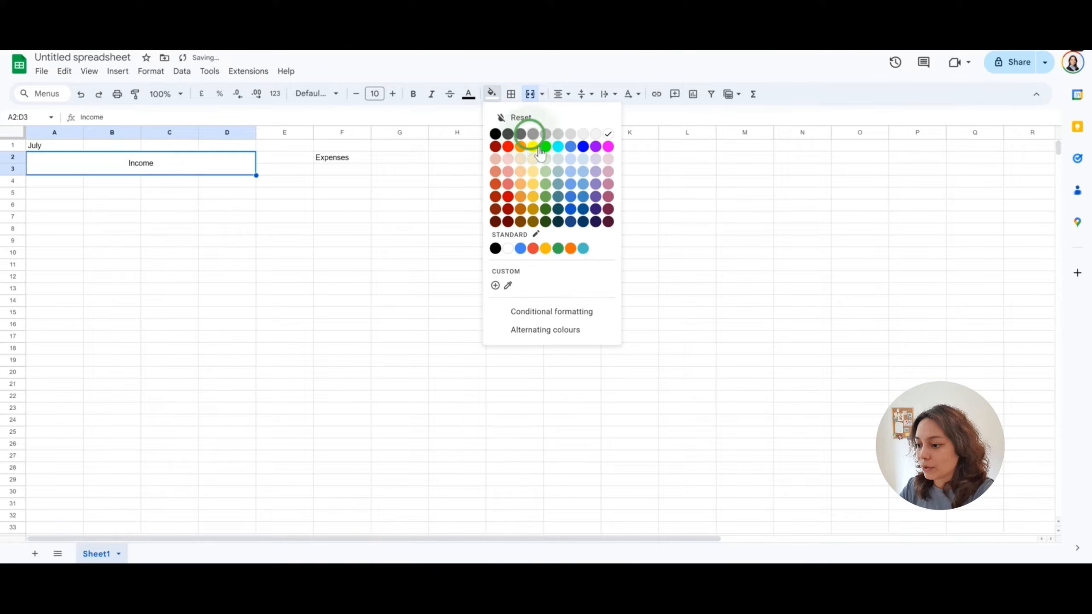
{"action": "left_click", "coordinate": [568, 158]}
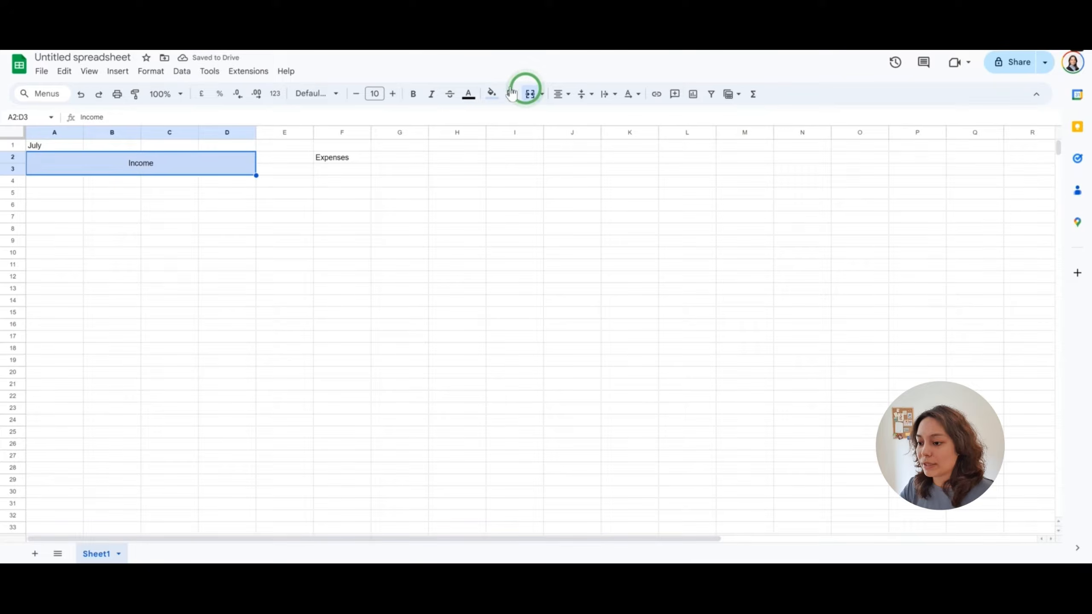
{"action": "left_click", "coordinate": [491, 93]}
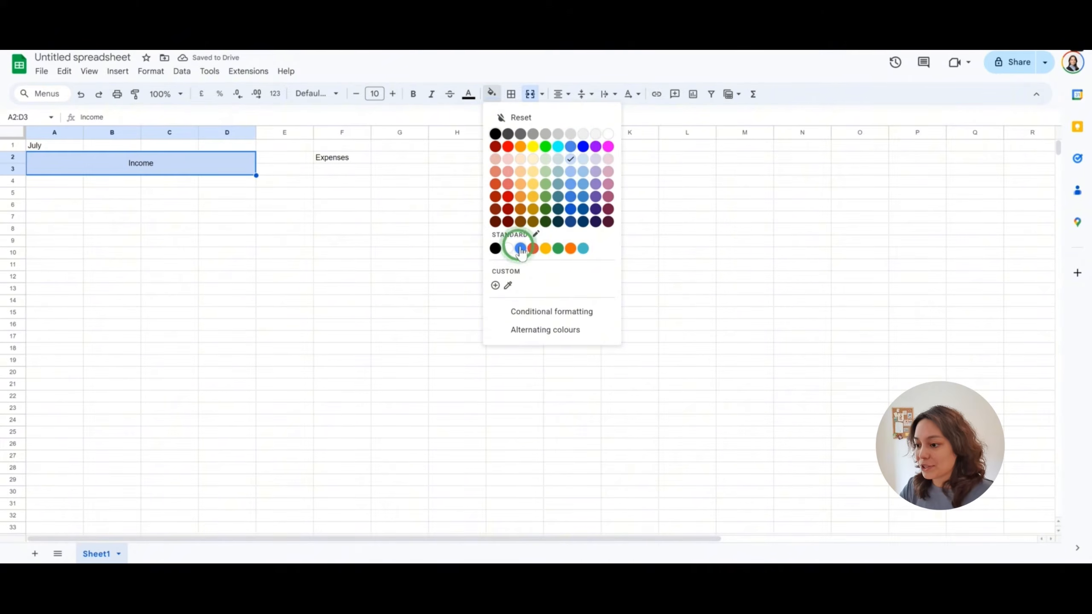
{"action": "left_click", "coordinate": [520, 249]}
{"action": "left_click", "coordinate": [469, 94]}
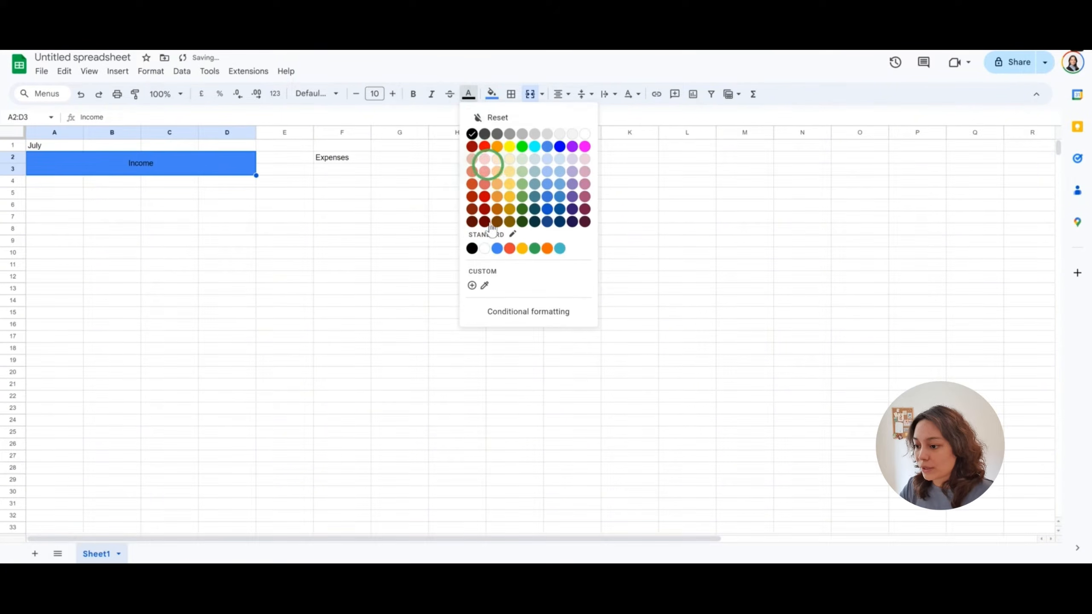
{"action": "left_click", "coordinate": [485, 248]}
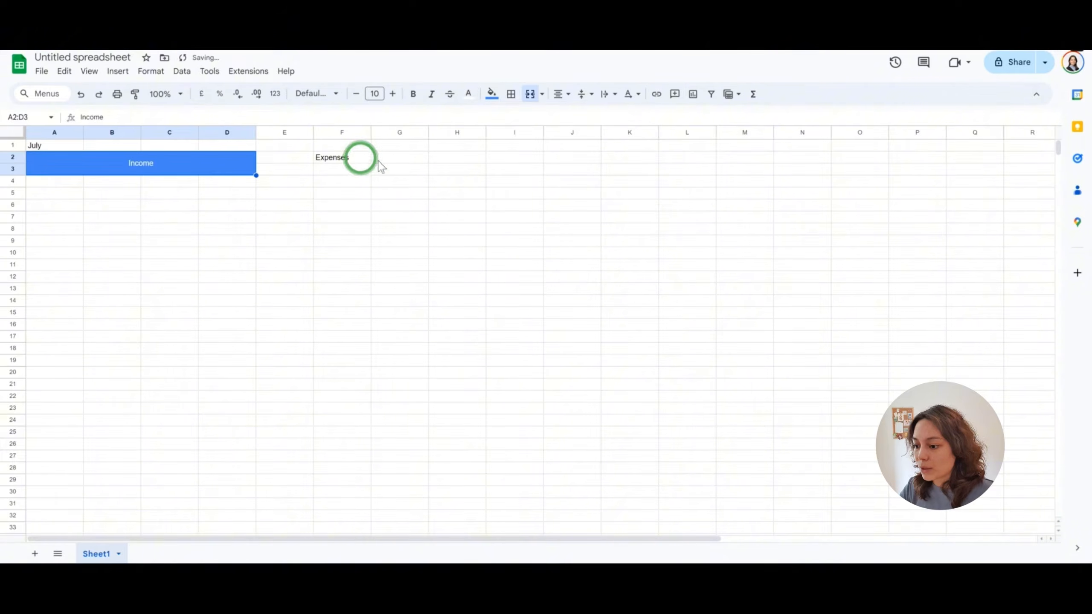
- Merge F2:I3 for the Expenses heading and centre its text horizontally
{"action": "left_click_drag", "start_coordinate": [362, 159], "coordinate": [512, 170]}
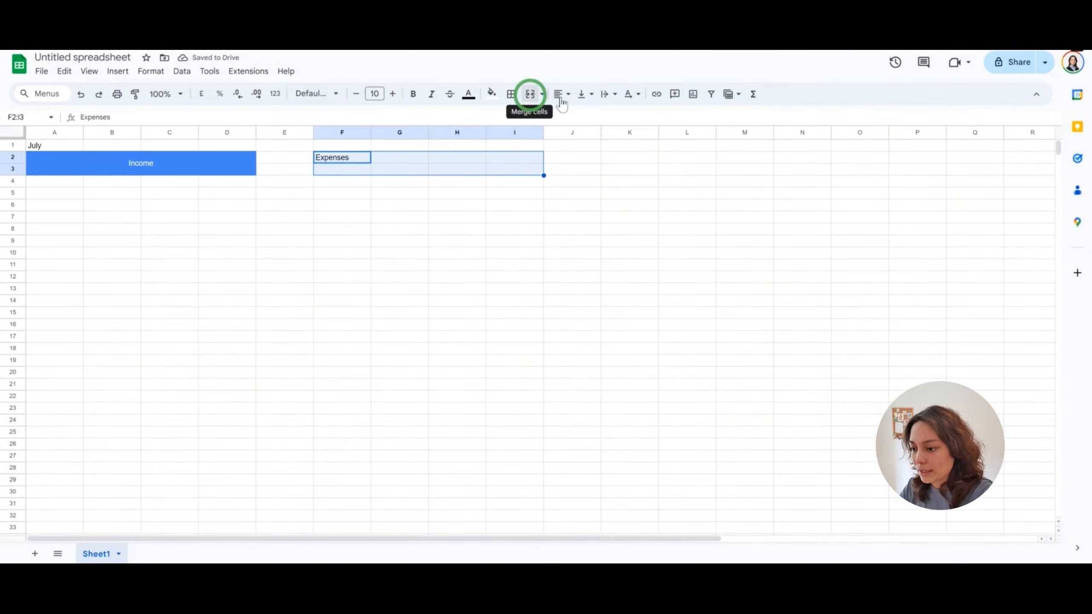
{"action": "left_click", "coordinate": [530, 94]}
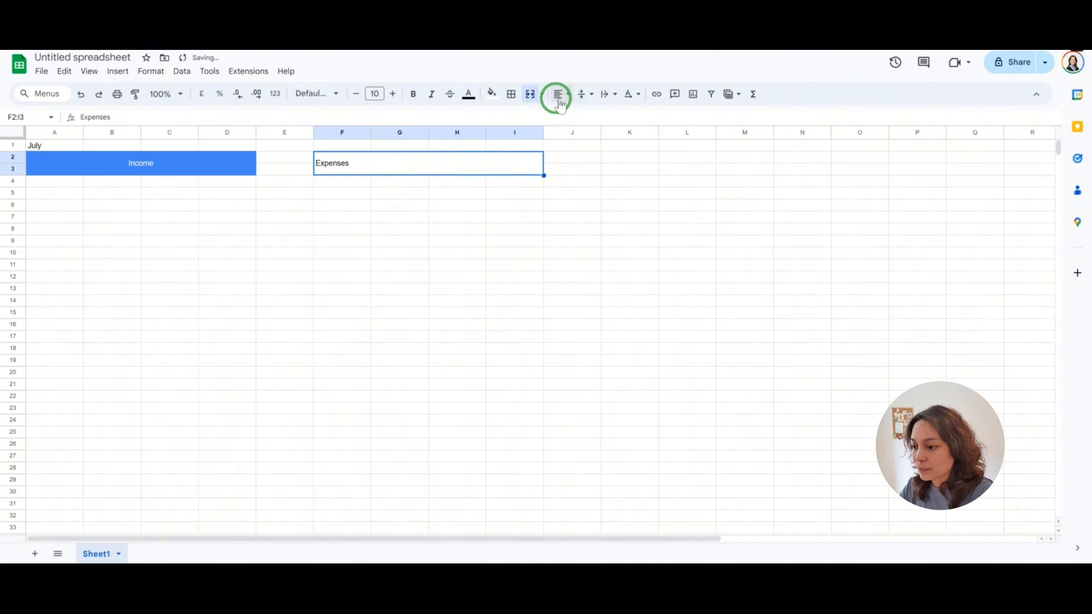
{"action": "left_click", "coordinate": [559, 95]}
{"action": "left_click", "coordinate": [579, 122]}
- Give the Expenses heading the same standard blue fill and white text as the Income heading
{"action": "left_click", "coordinate": [492, 94]}
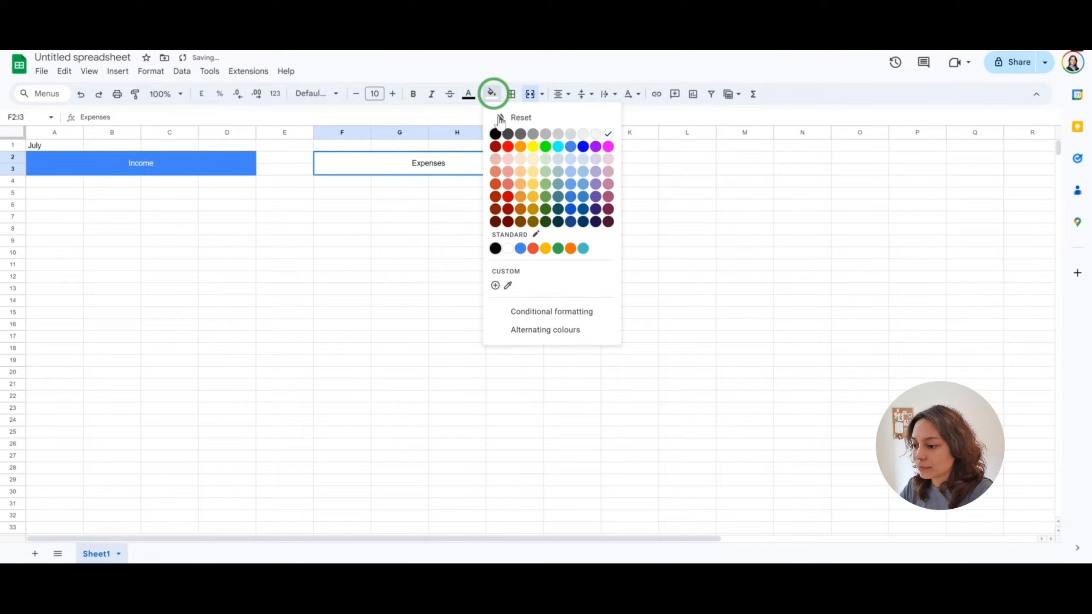
{"action": "left_click", "coordinate": [521, 248]}
{"action": "left_click", "coordinate": [470, 95]}
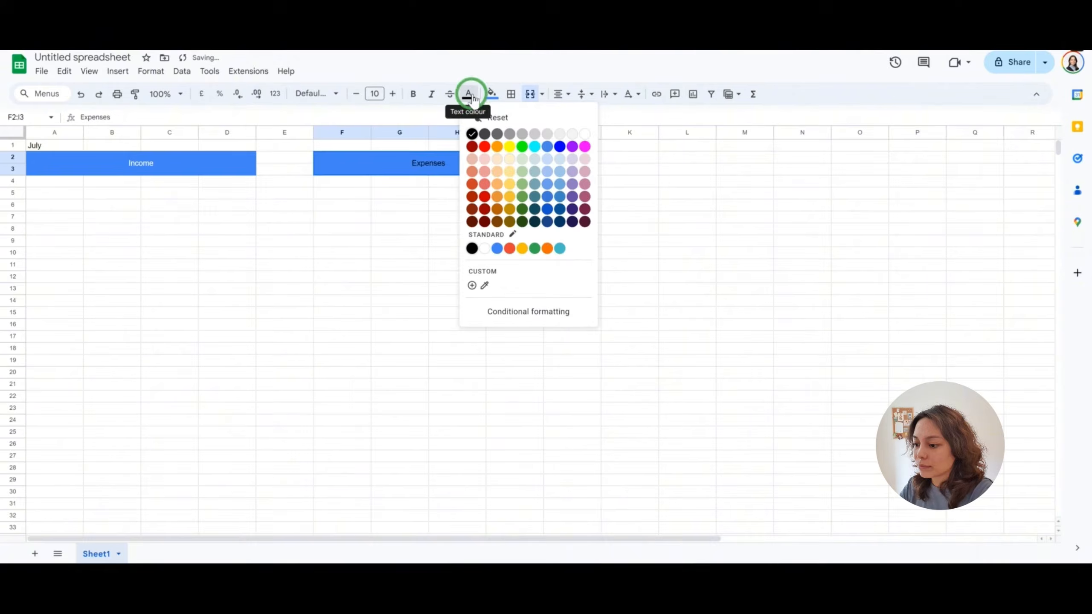
{"action": "left_click", "coordinate": [485, 248]}
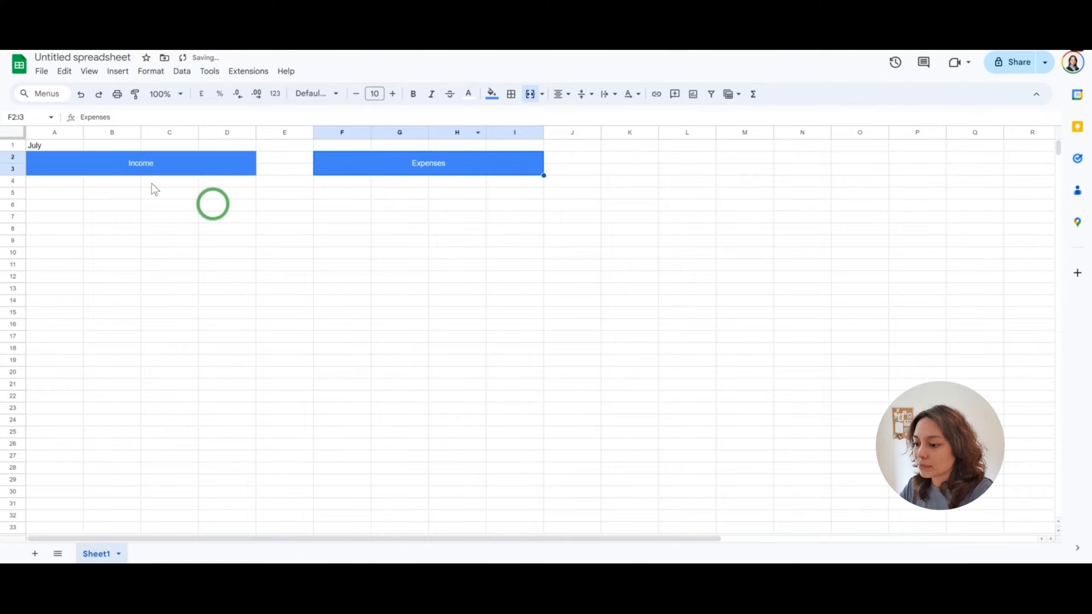
- List the income categories Salary, Allowance and Side-income in cells B5 to B7
{"action": "left_click", "coordinate": [105, 194]}
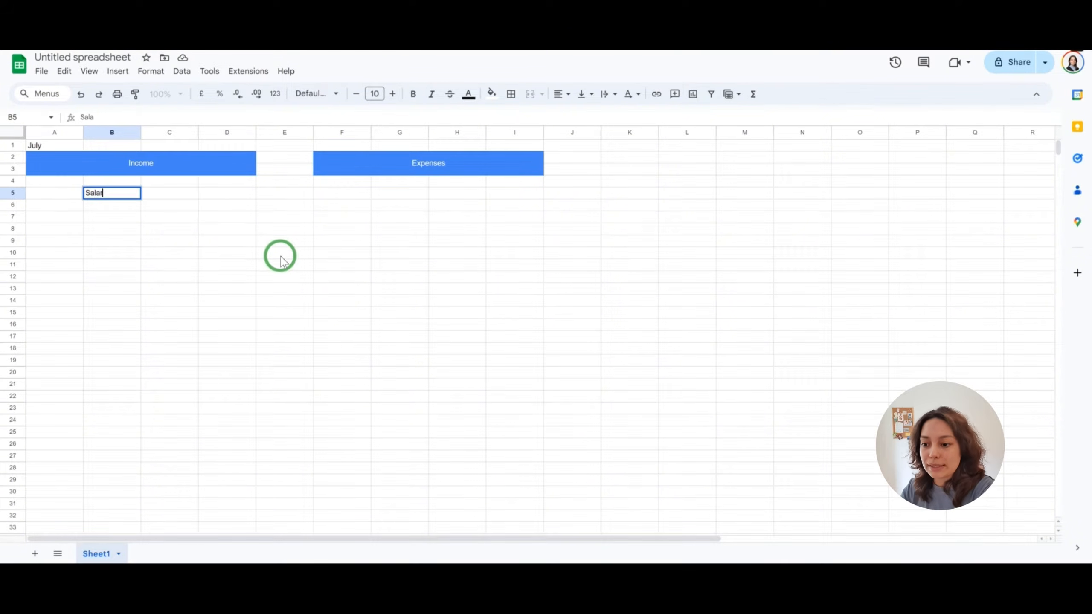
{"action": "key", "text": "Return"}
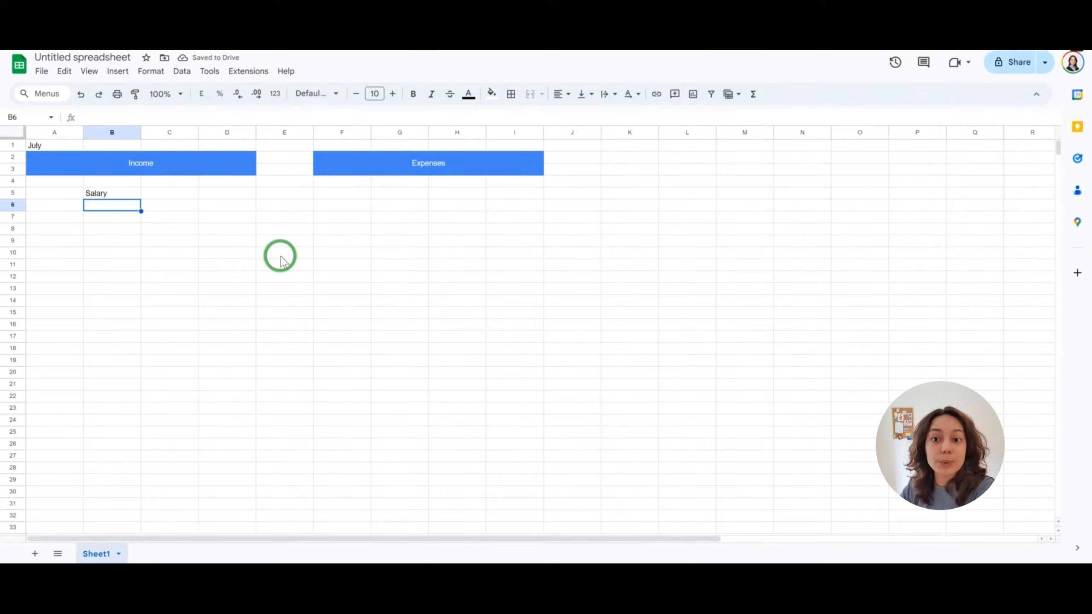
{"action": "type", "text": "Allowance"}
{"action": "key", "text": "Return"}
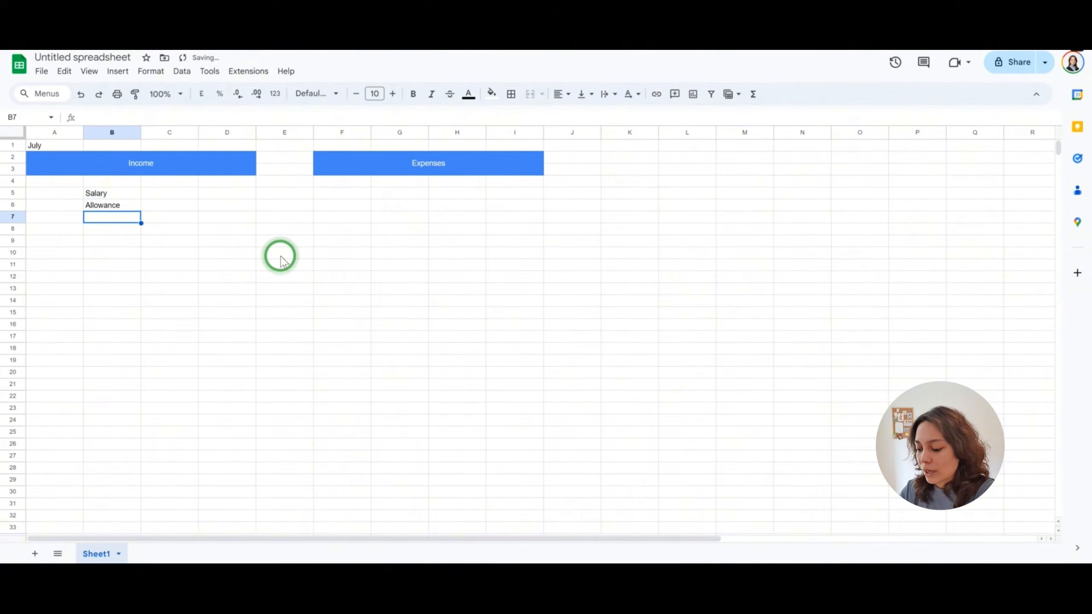
{"action": "type", "text": "Side-income"}
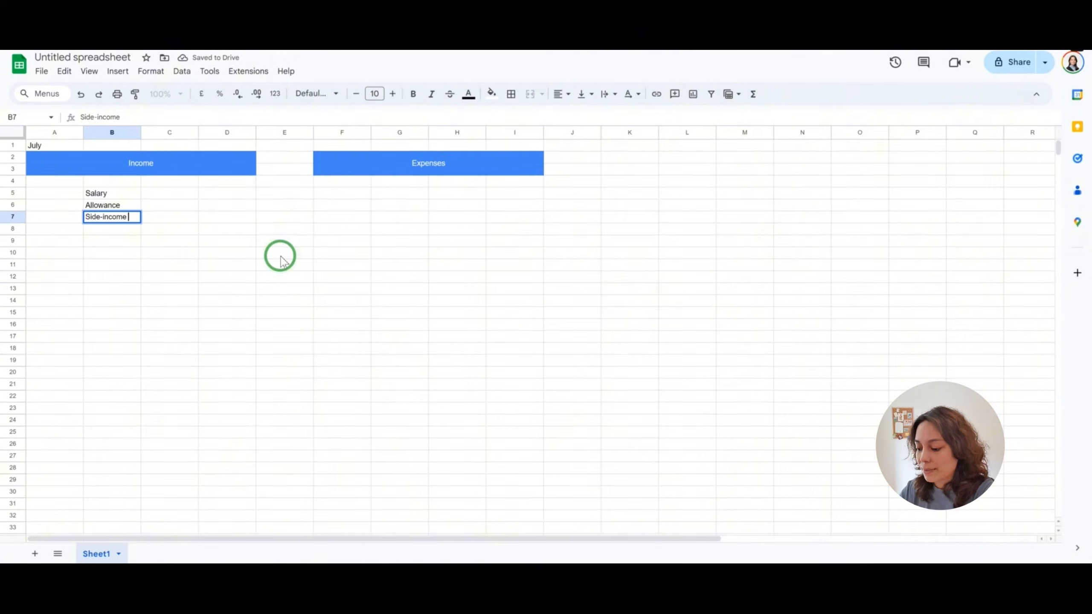
{"action": "key", "text": "Return"}
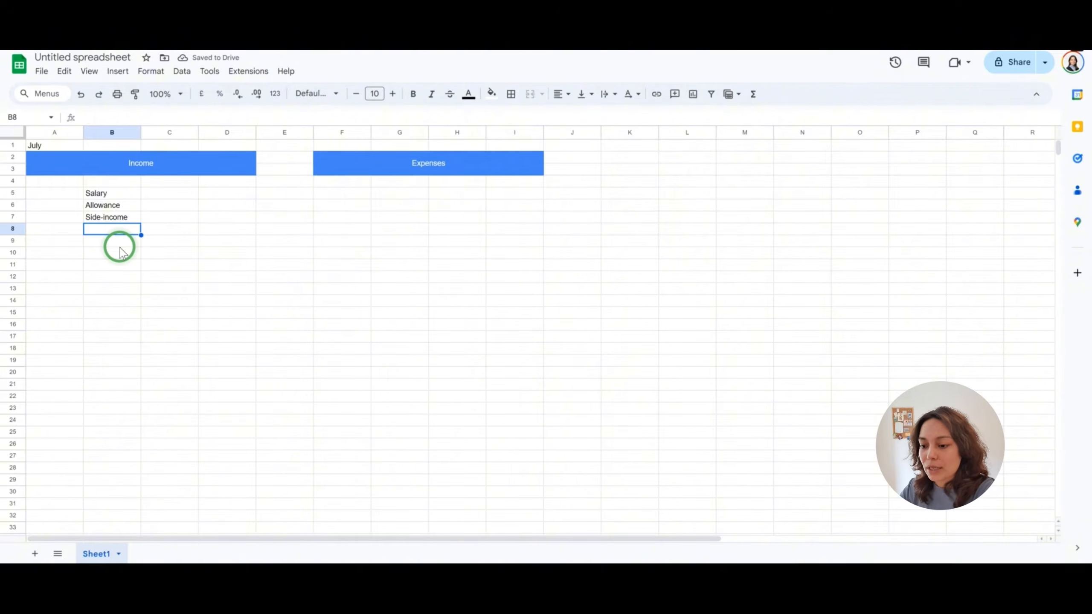
{"action": "type", "text": "O"}
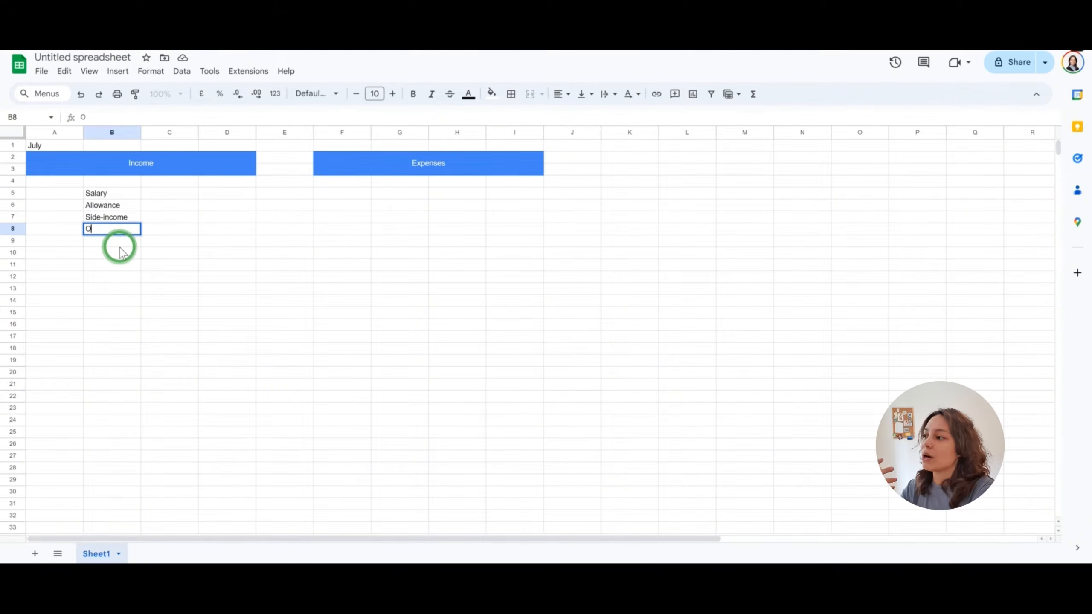
{"action": "type", "text": "thers"}
{"action": "key", "text": "Return"}
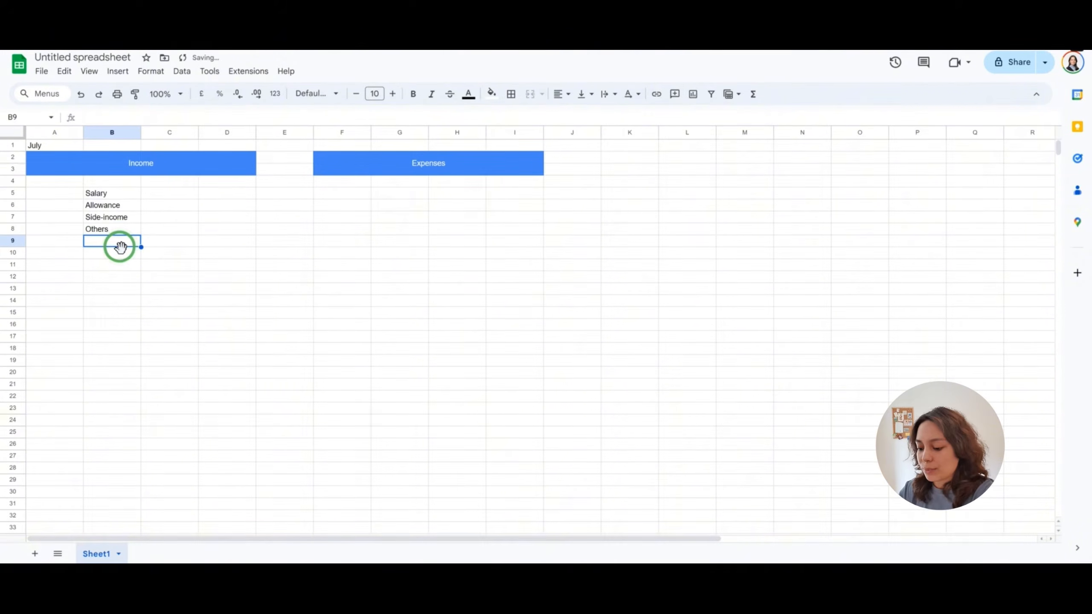
{"action": "key", "text": "Up"}
{"action": "key", "text": "Delete"}
- Enter the label Total in cell B9, leaving a blank row below the income categories
{"action": "left_click", "coordinate": [119, 246]}
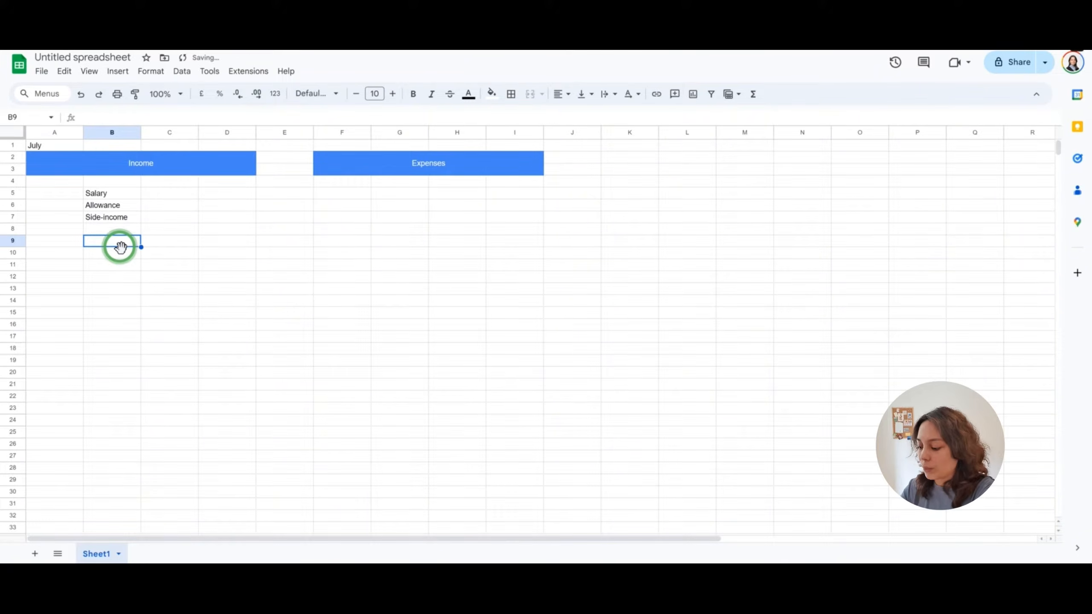
{"action": "type", "text": "Total"}
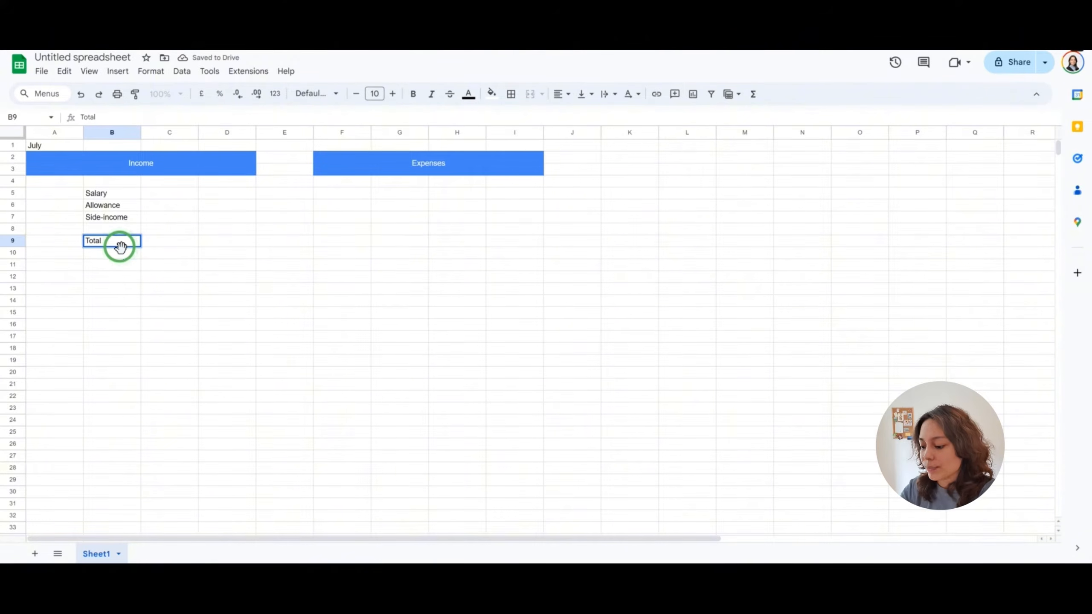
{"action": "key", "text": "Return"}
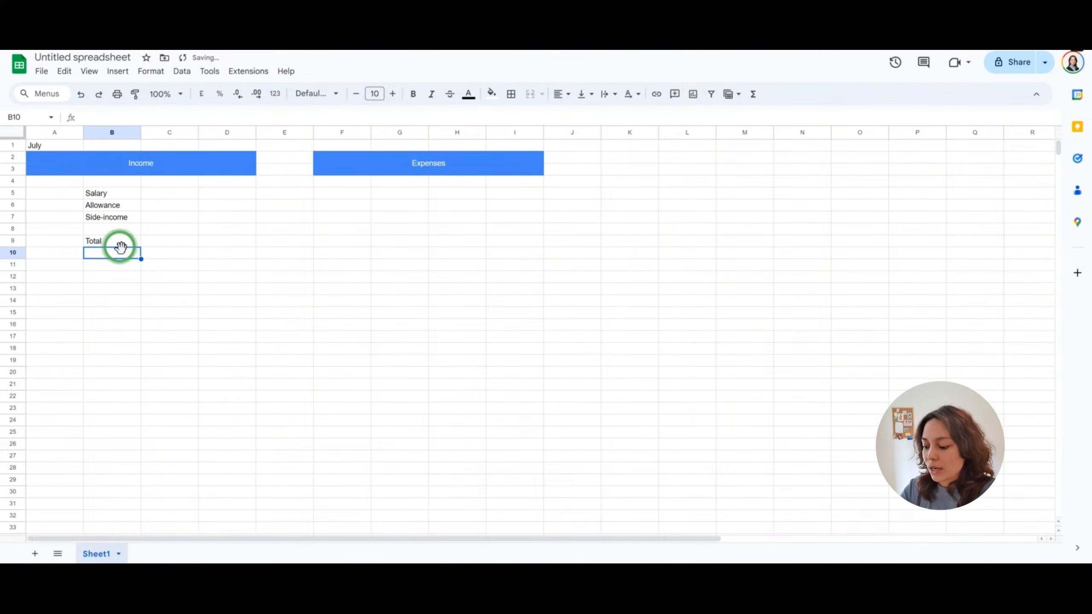
{"action": "left_click", "coordinate": [155, 241]}
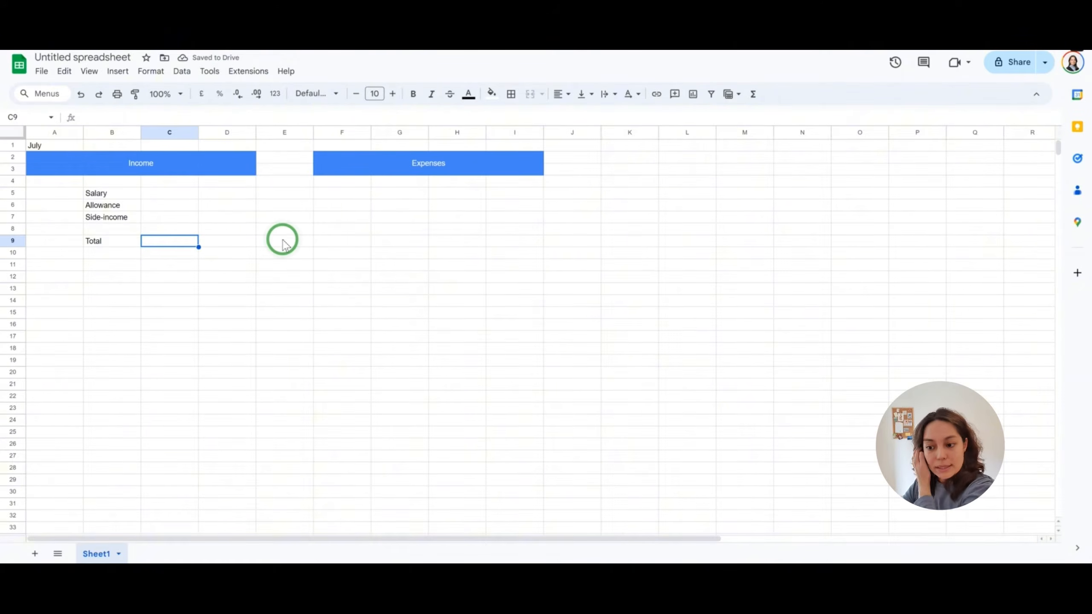
- Enter the expense categories Rent, Transportation and Groceries in cells G5 to G7
{"action": "left_click", "coordinate": [394, 196]}
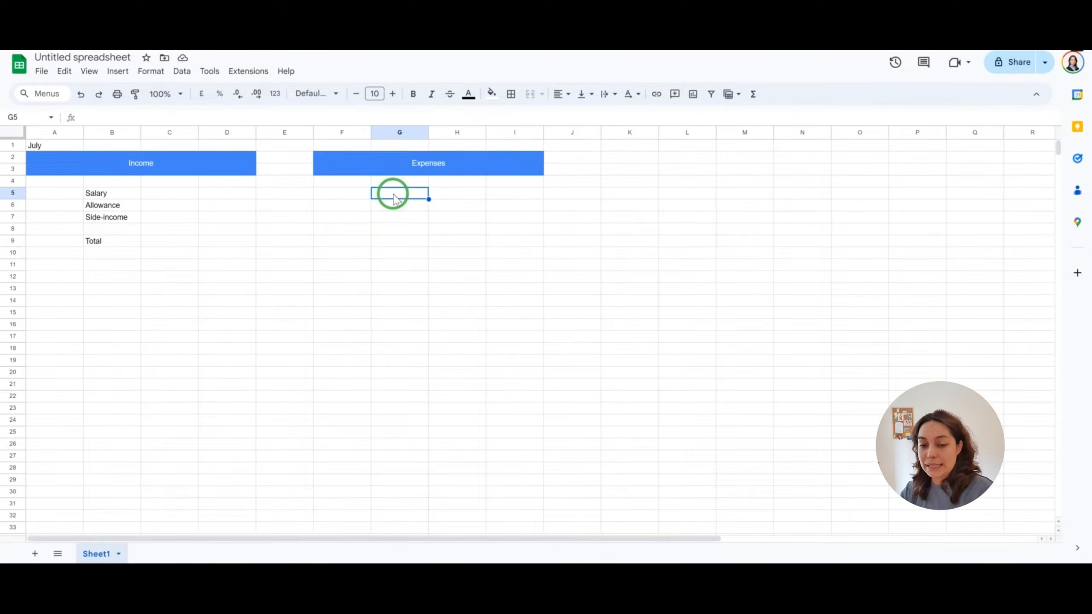
{"action": "type", "text": "Rent"}
{"action": "key", "text": "Return"}
{"action": "type", "text": "Transpo"}
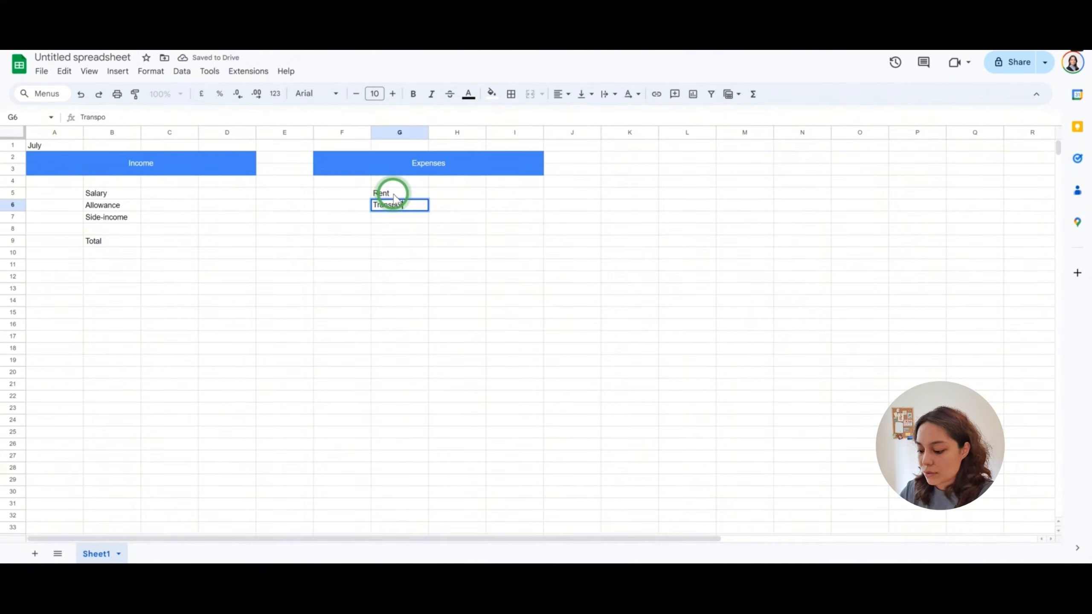
{"action": "type", "text": "rtation"}
{"action": "key", "text": "Return"}
{"action": "type", "text": "Groceries"}
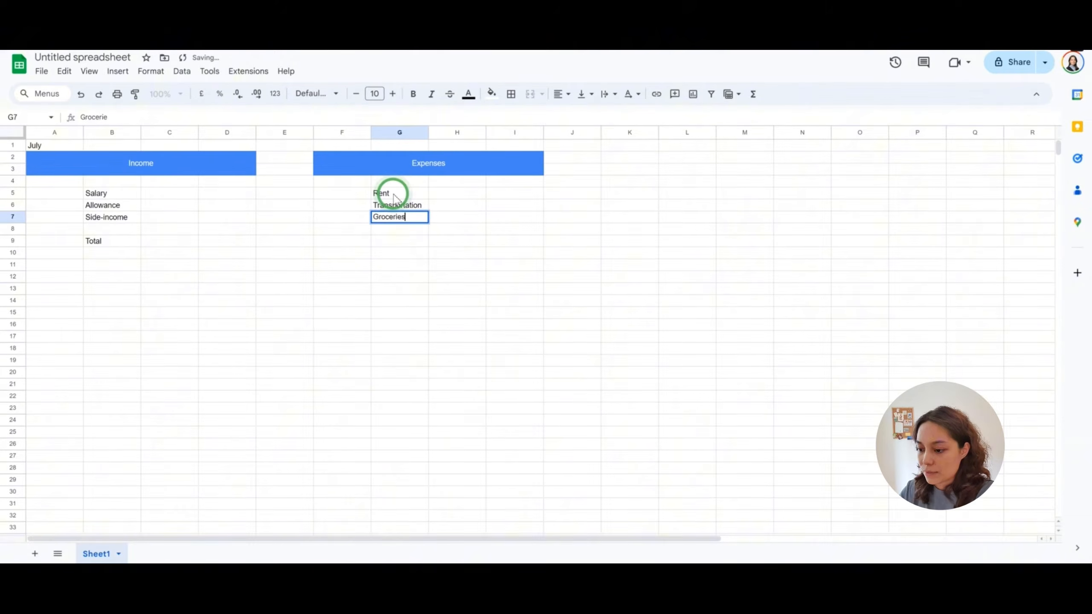
{"action": "key", "text": "Return"}
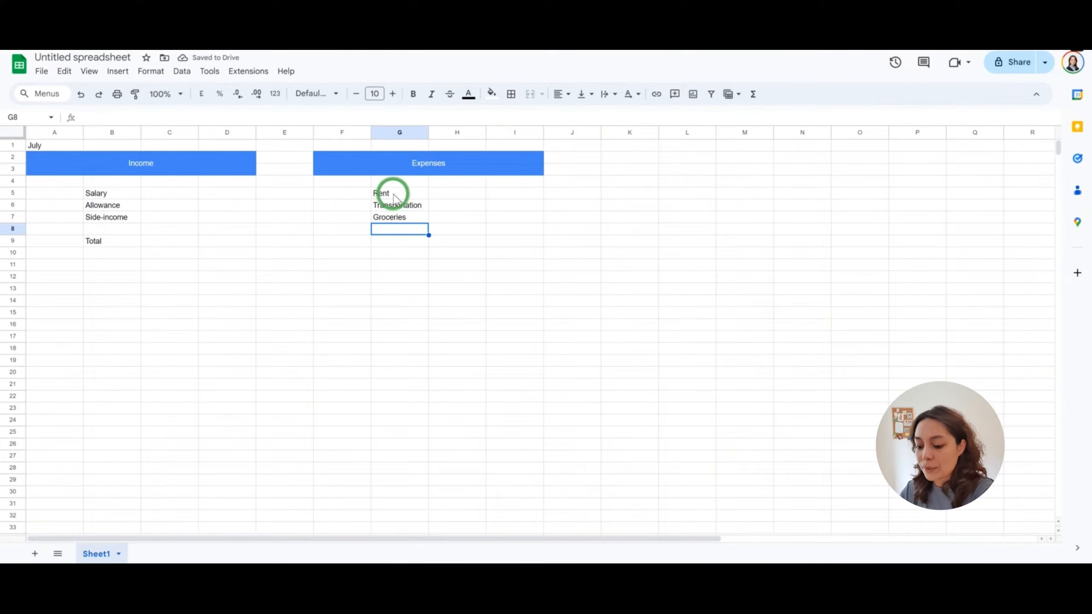
- Add the expense categories Subscriptions and Insurance in cells G8 and G9
{"action": "type", "text": "Subscriptions"}
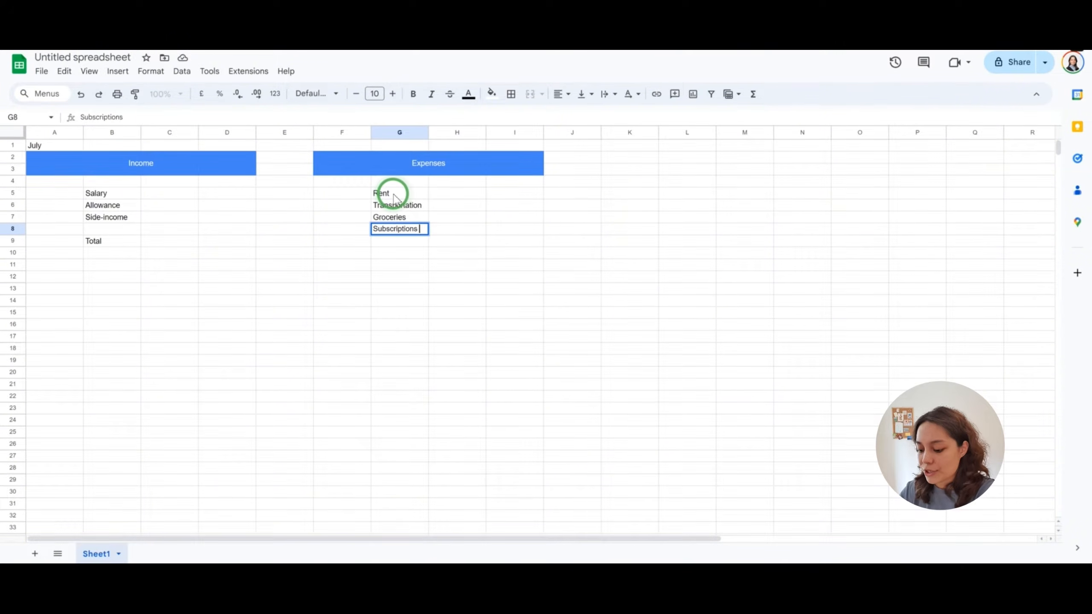
{"action": "key", "text": "Return"}
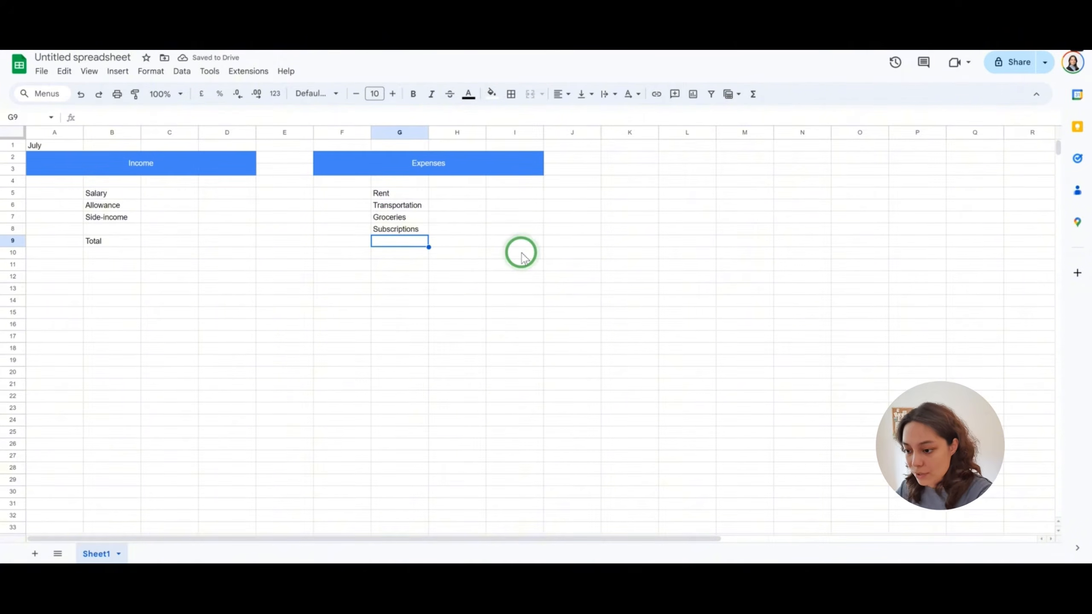
{"action": "type", "text": "I"}
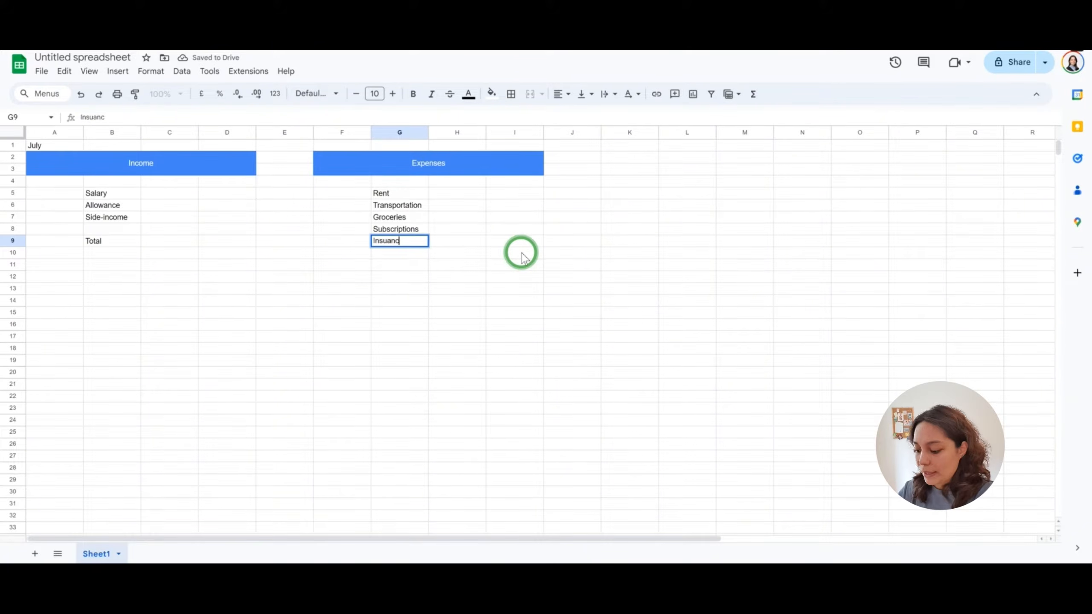
{"action": "type", "text": "nsuan"}
{"action": "key", "text": "BackSpace"}
{"action": "key", "text": "BackSpace"}
{"action": "type", "text": "r"}
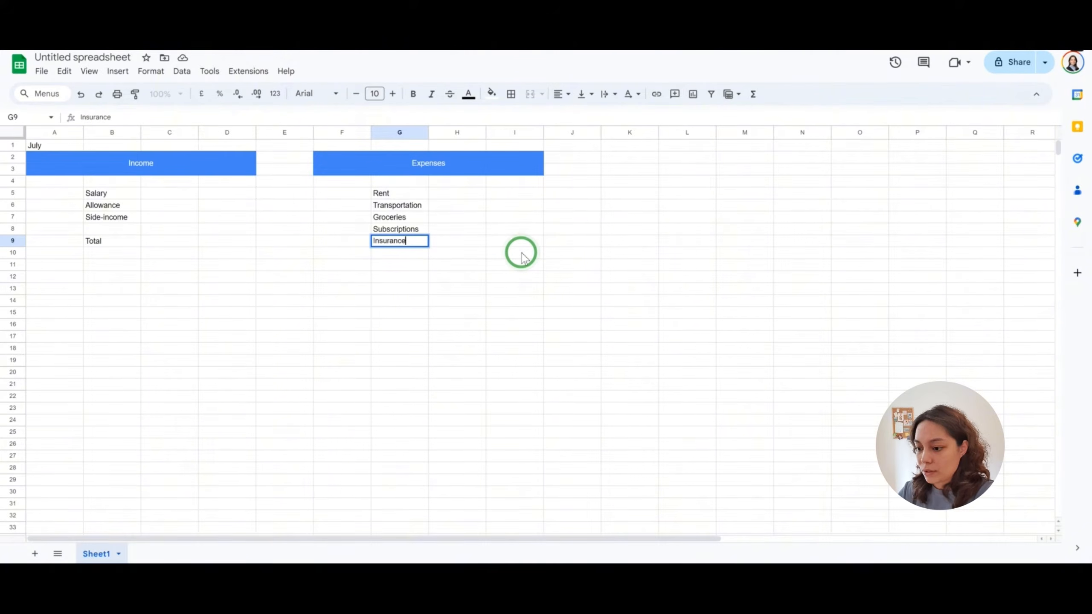
{"action": "key", "text": "Return"}
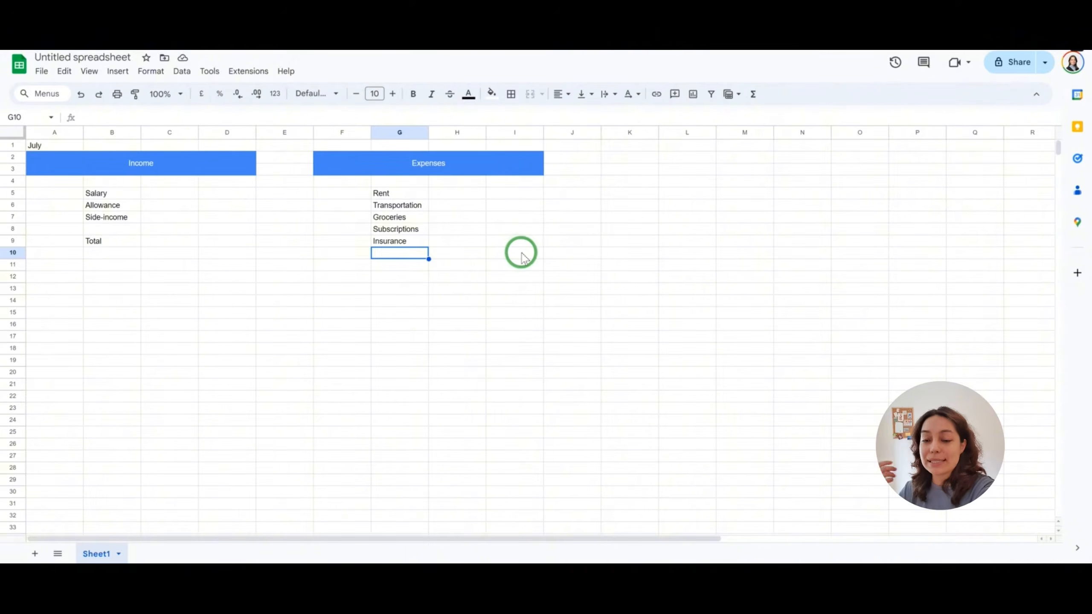
- Add the expense categories Going out and Clothes/shoes in cells G10 and G11
{"action": "type", "text": "Going out"}
{"action": "key", "text": "Return"}
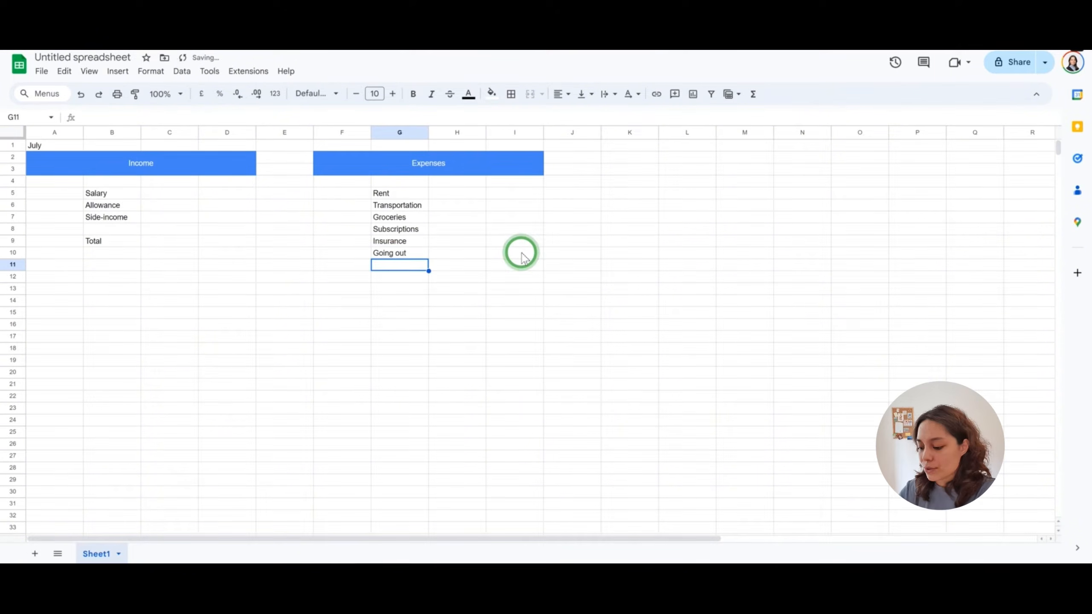
{"action": "type", "text": "Clothes/"}
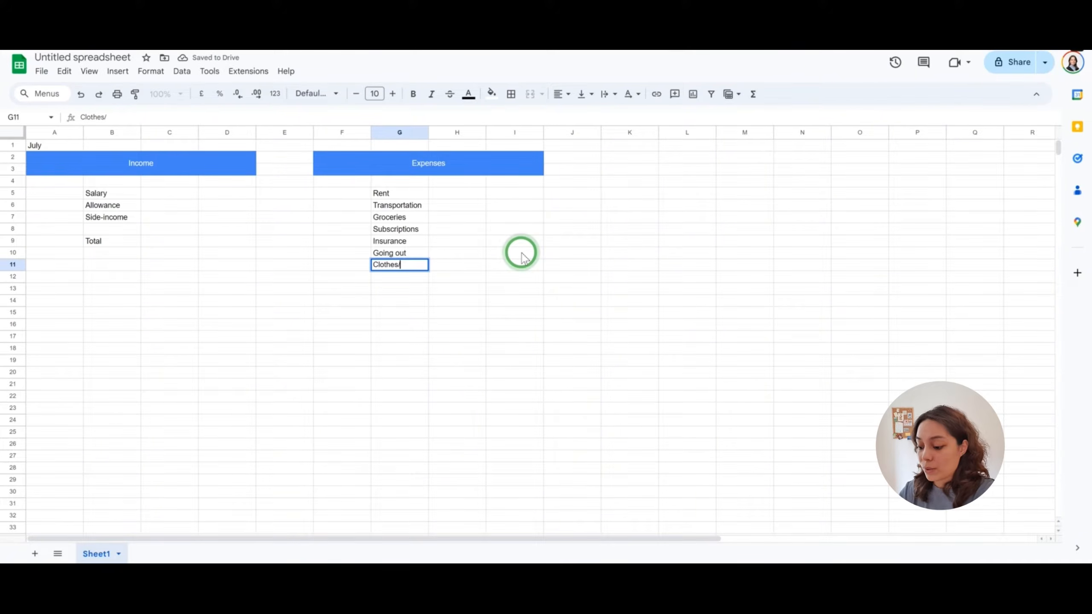
{"action": "type", "text": "sh"}
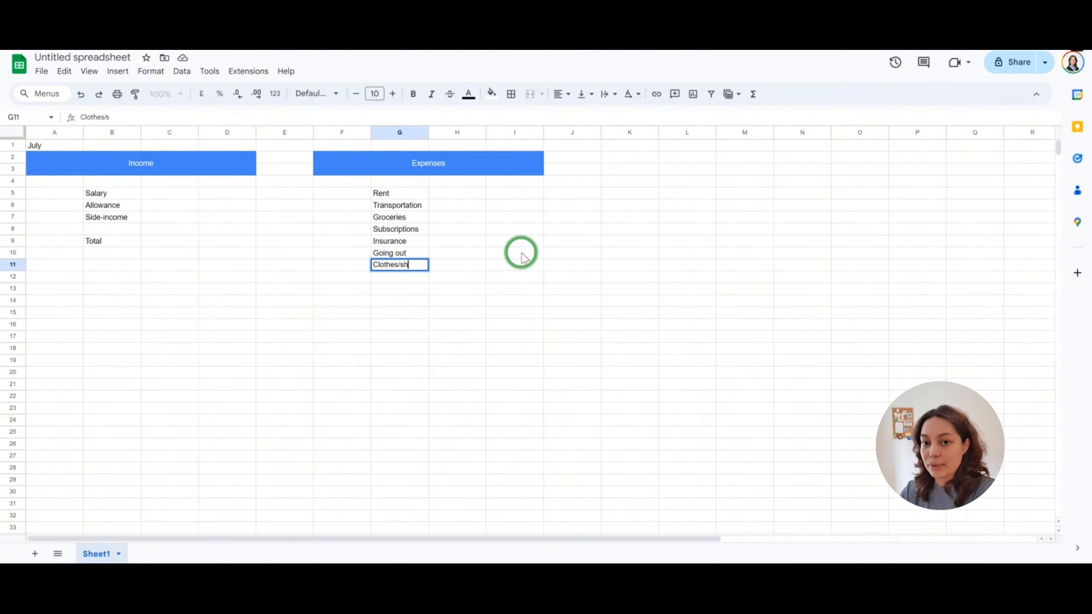
{"action": "type", "text": "oes"}
{"action": "key", "text": "Return"}
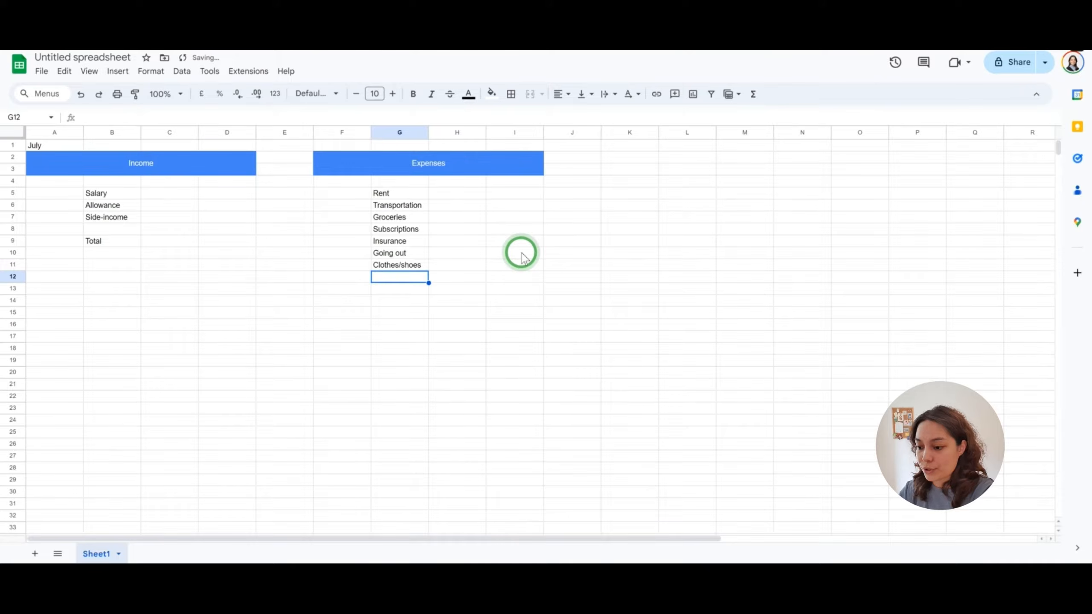
{"action": "key", "text": "Return"}
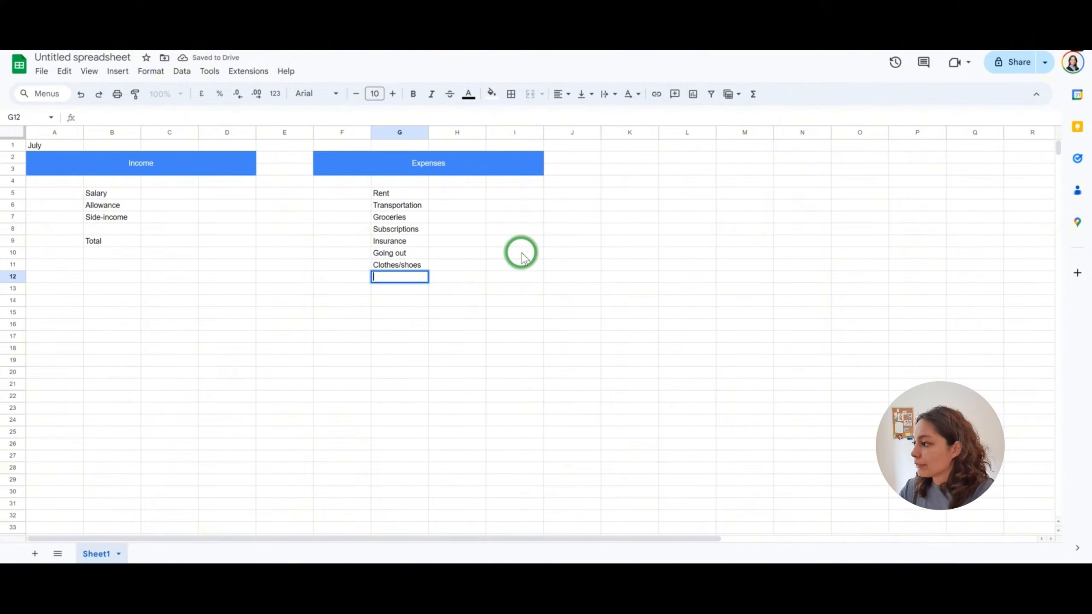
- Enter the label Total in cell G13, leaving a blank row below the expense categories
{"action": "type", "text": "Others"}
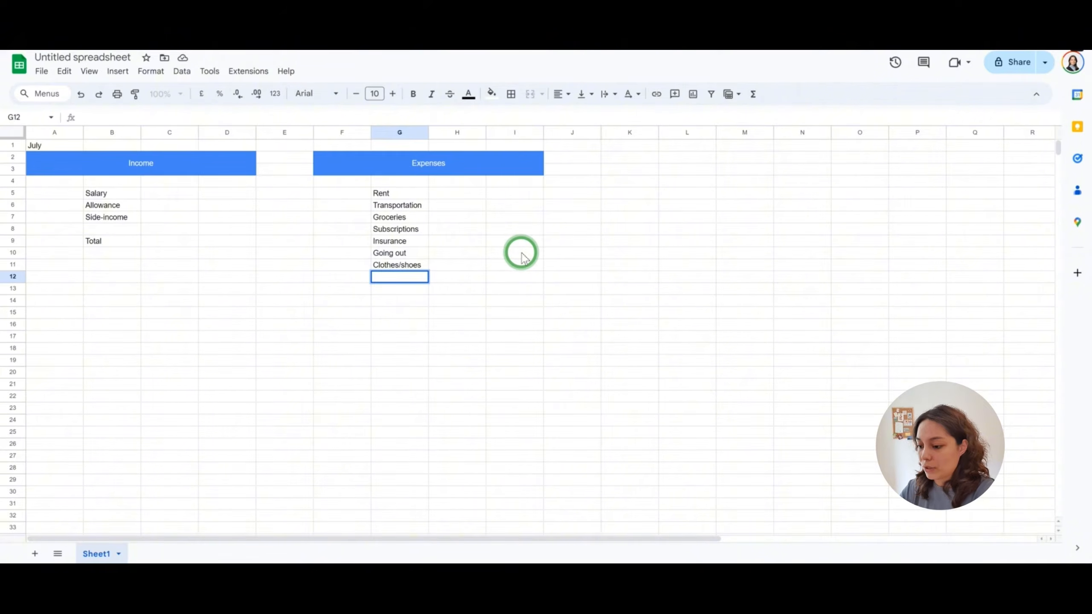
{"action": "left_click", "coordinate": [403, 291]}
{"action": "type", "text": "Tota"}
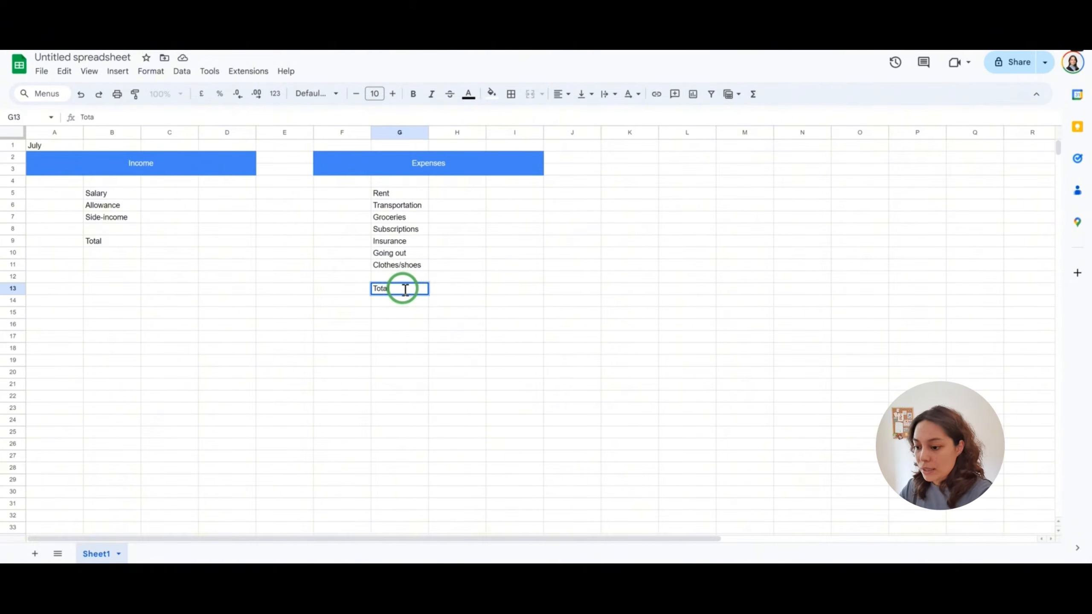
{"action": "key", "text": "Return"}
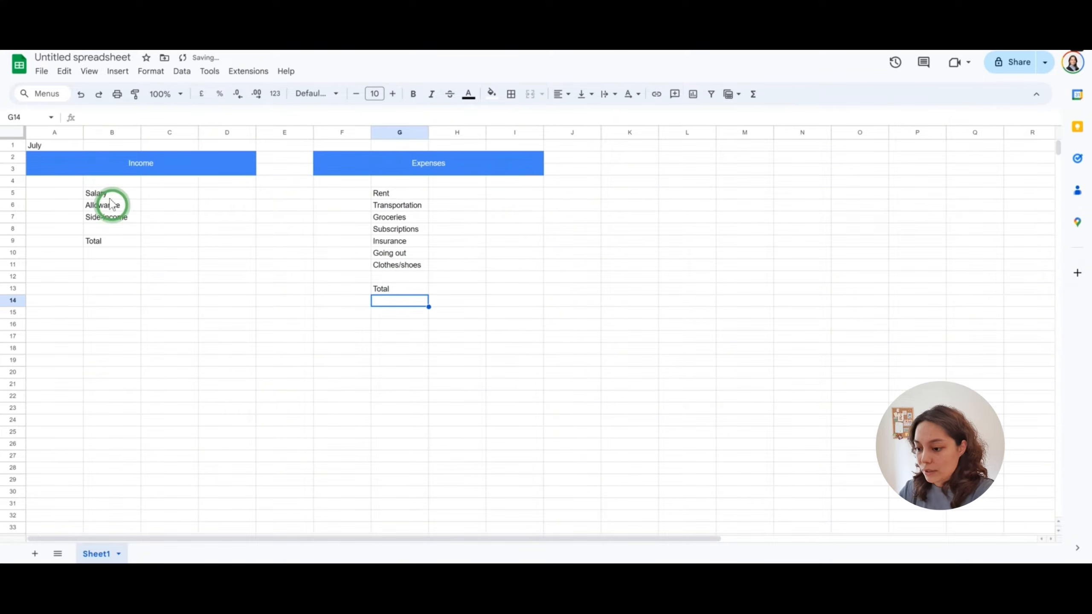
- Fill the income category cells B5:C7 and the income total cells B9:C9 with light blue
{"action": "left_click_drag", "start_coordinate": [108, 196], "coordinate": [163, 220]}
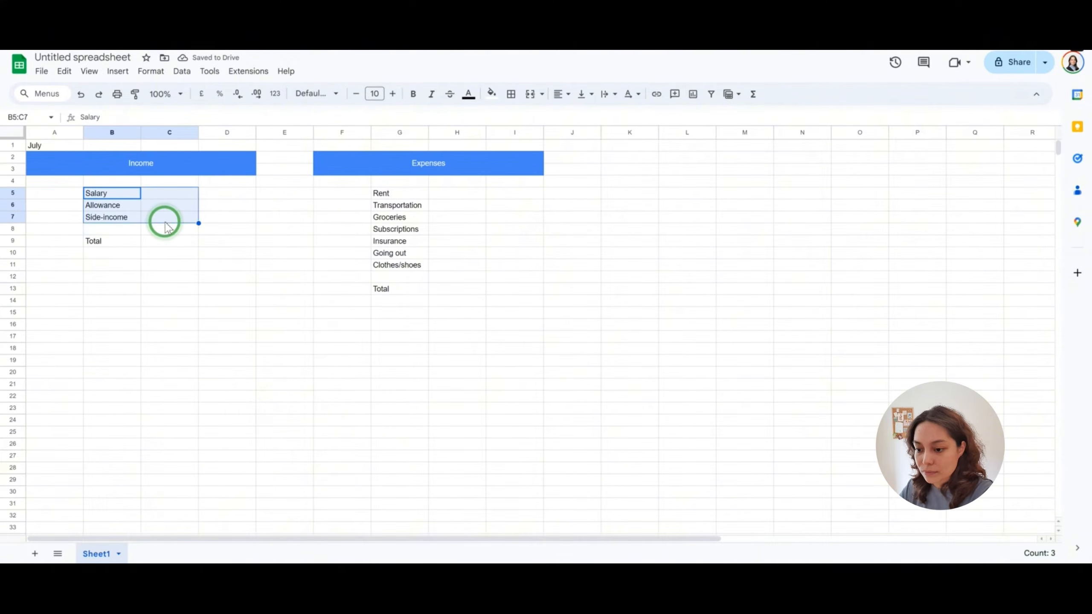
{"action": "left_click_drag", "start_coordinate": [105, 240], "coordinate": [167, 241]}
{"action": "left_click", "coordinate": [491, 93]}
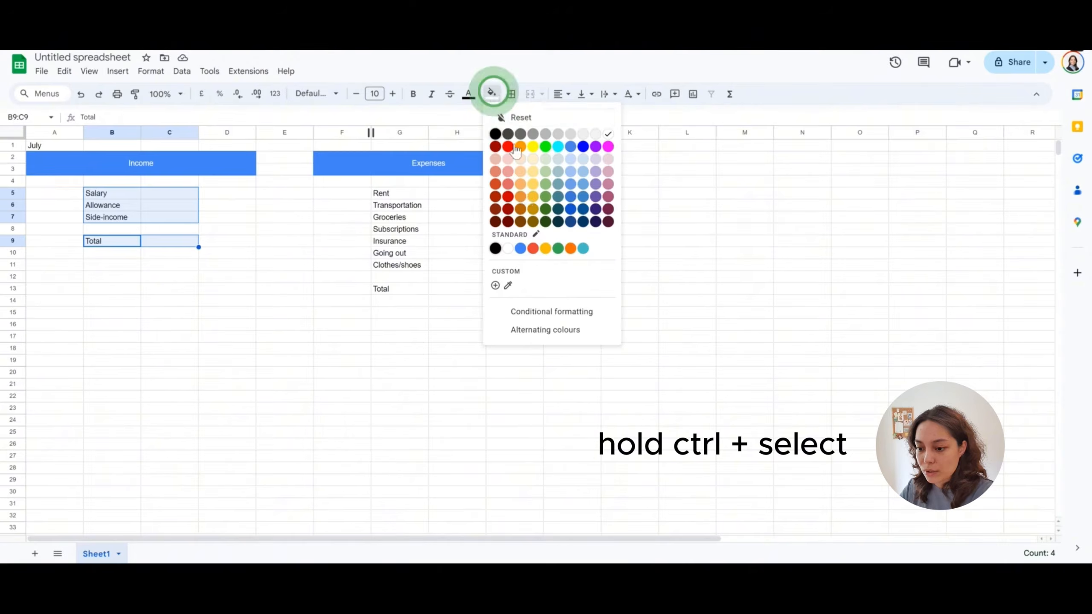
{"action": "left_click", "coordinate": [569, 169]}
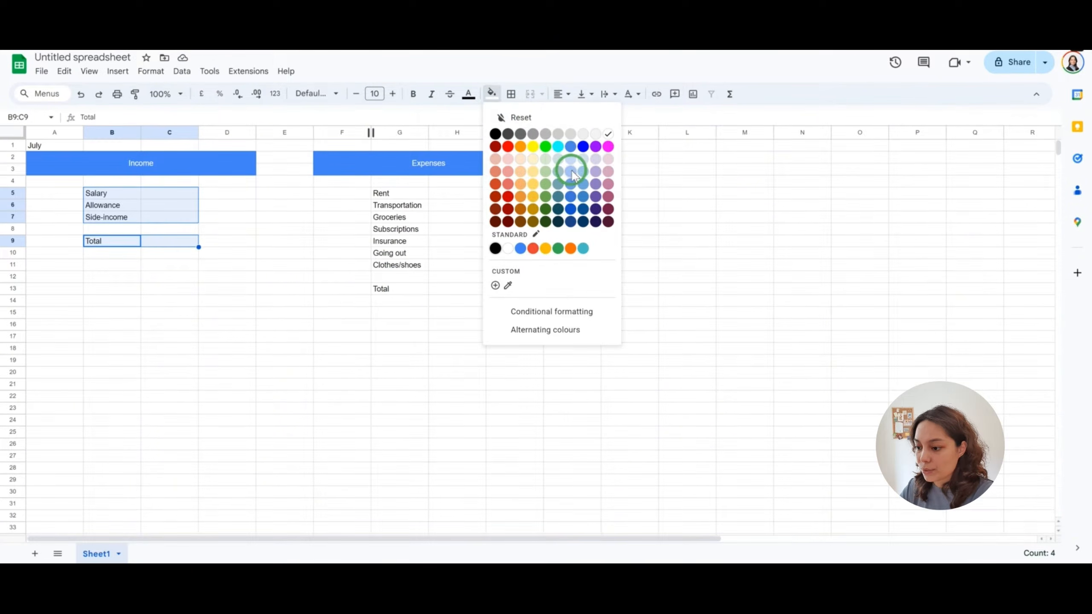
{"action": "left_click", "coordinate": [444, 229]}
- Fill the expense category cells G5:H11 and the expense total cells G13:H13 with the same light blue
{"action": "left_click_drag", "start_coordinate": [406, 193], "coordinate": [467, 264]}
{"action": "left_click_drag", "start_coordinate": [404, 288], "coordinate": [448, 290]}
{"action": "left_click", "coordinate": [491, 93]}
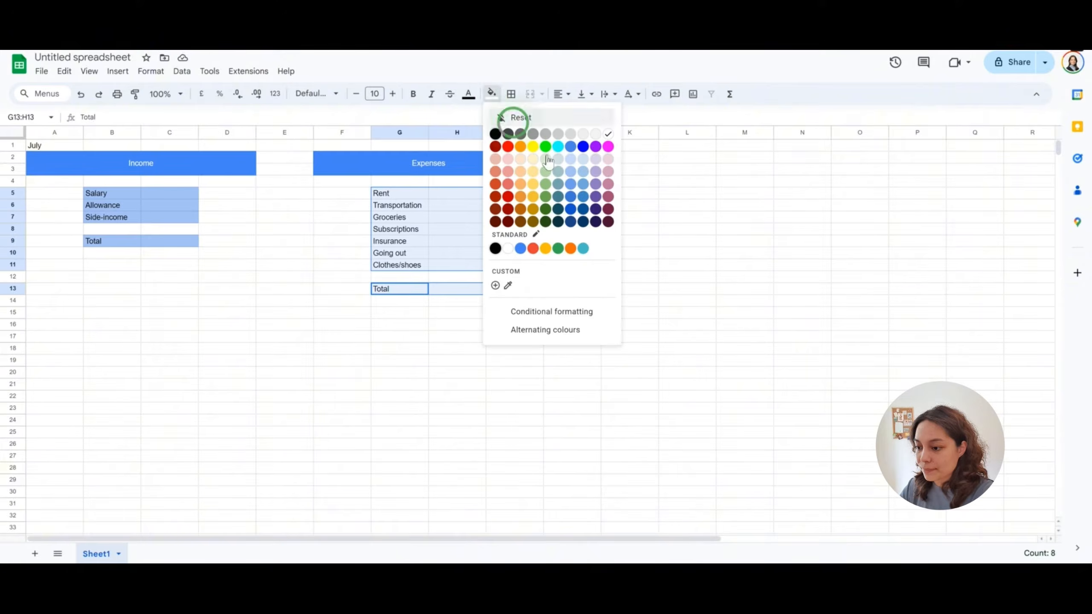
{"action": "left_click", "coordinate": [570, 170]}
{"action": "left_click", "coordinate": [363, 325]}
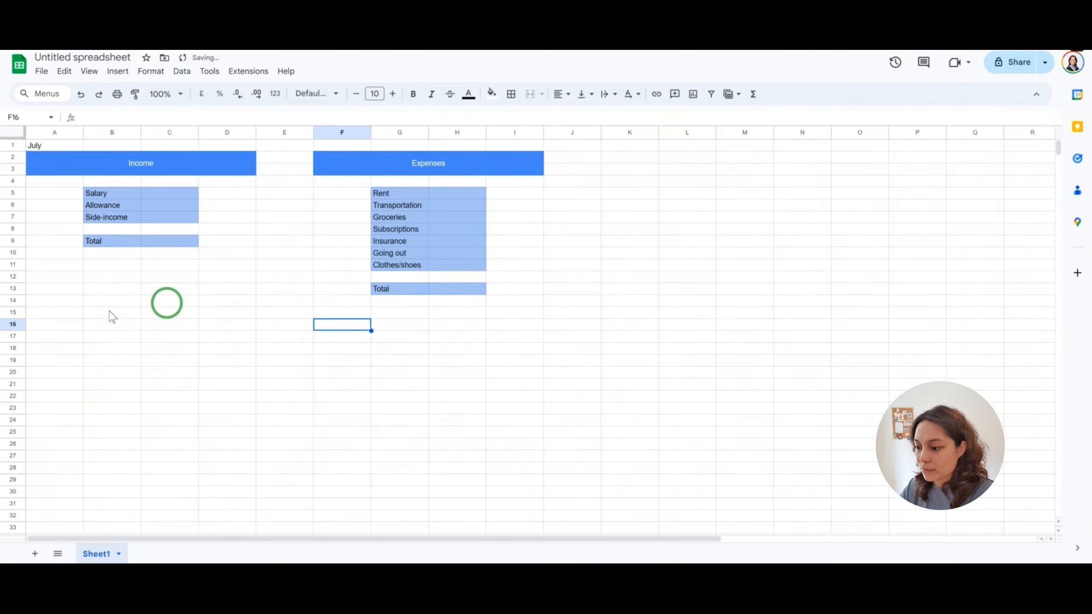
- Enter the column headers Date, Descriptions, Amount and Category in cells A15 to D15
{"action": "left_click", "coordinate": [69, 314]}
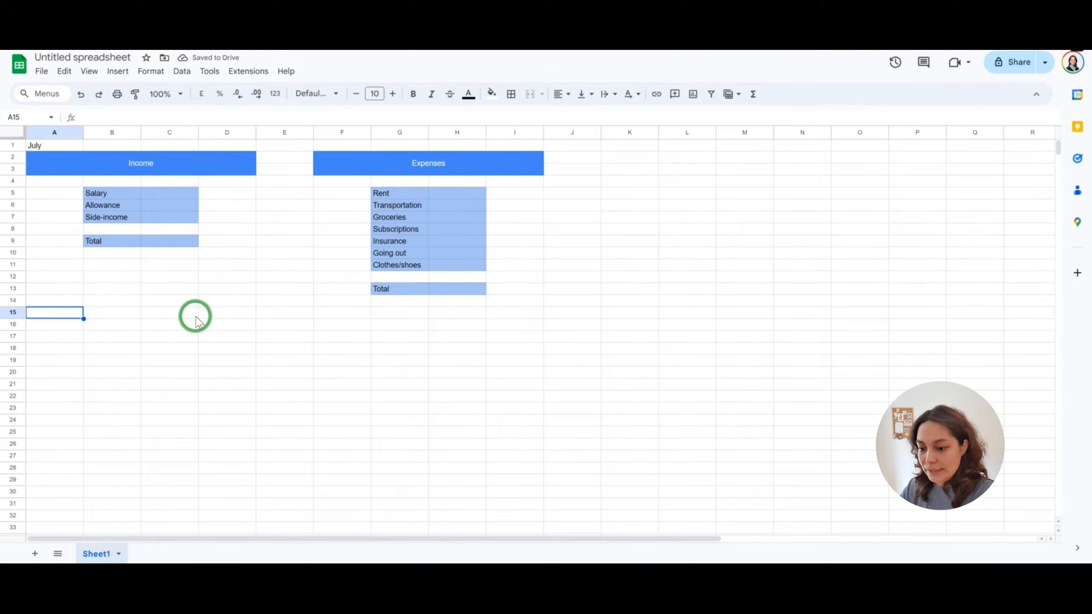
{"action": "type", "text": "Date"}
{"action": "key", "text": "Tab"}
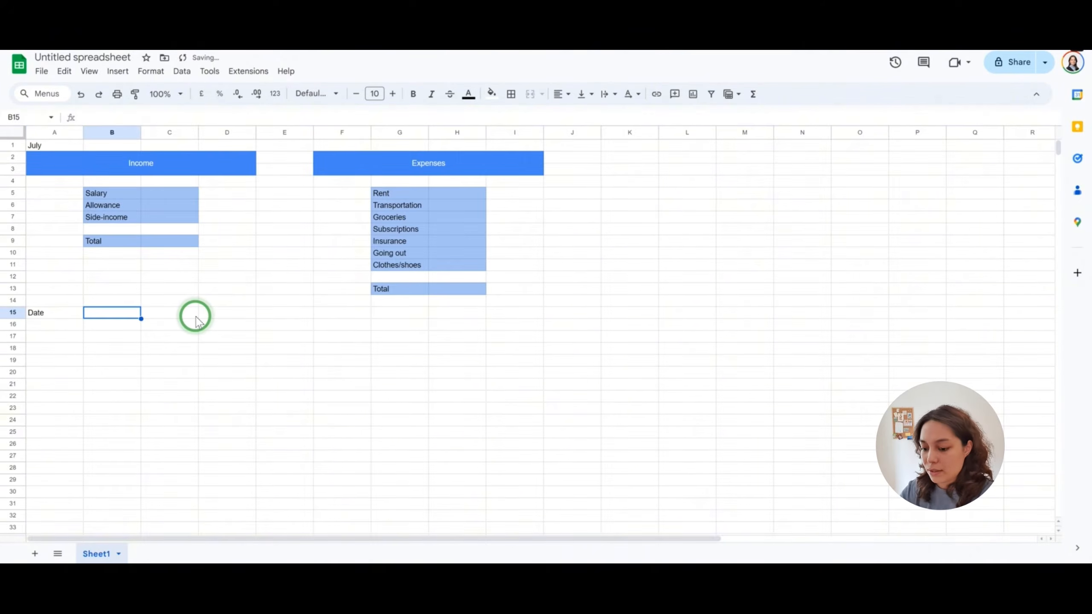
{"action": "type", "text": "Descripti"}
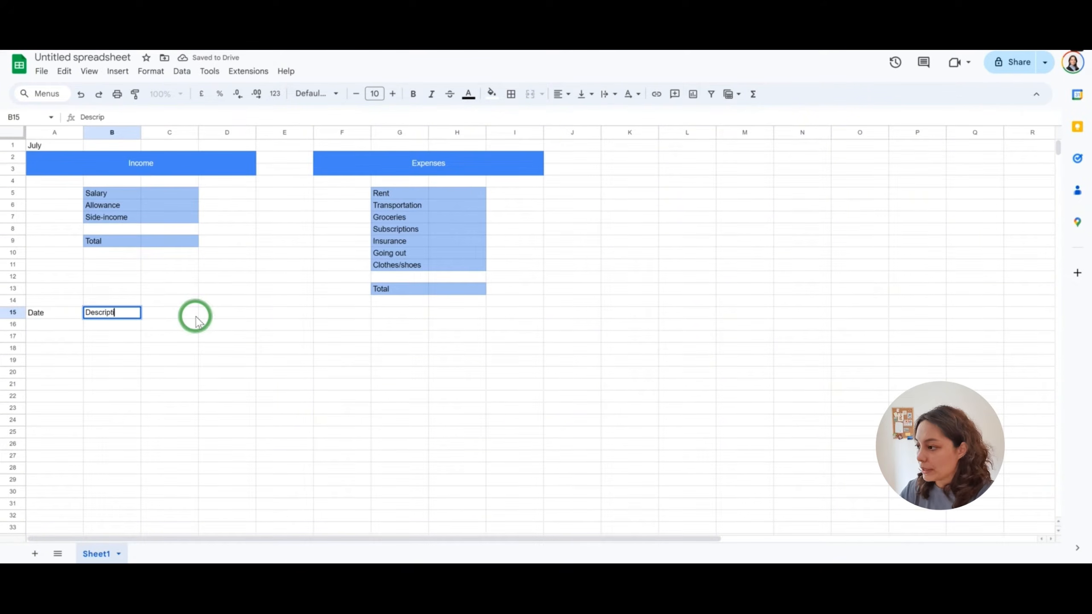
{"action": "type", "text": "ons"}
{"action": "left_click", "coordinate": [196, 316]}
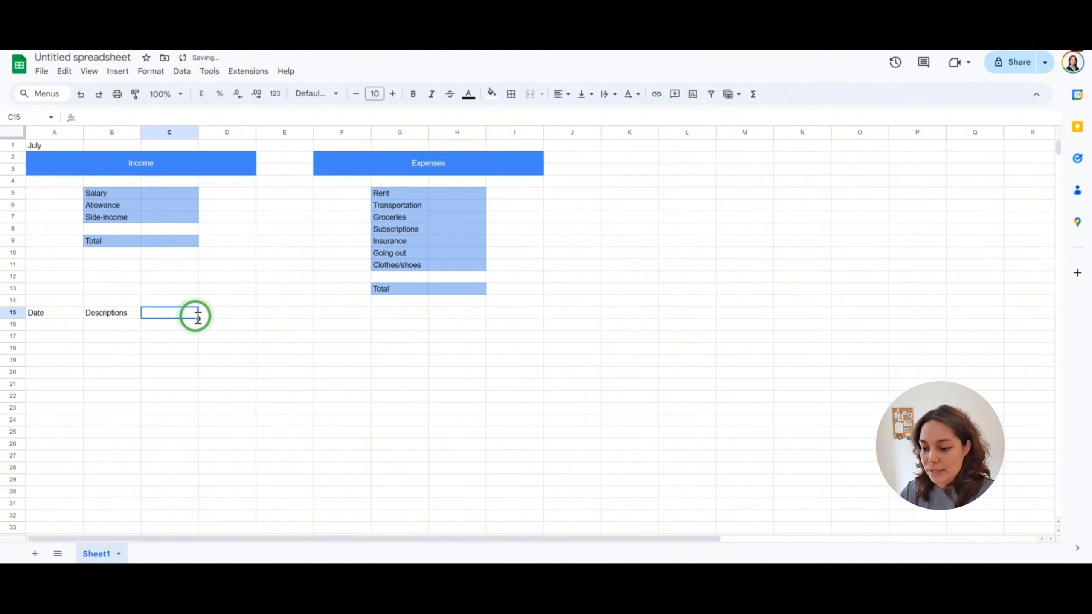
{"action": "type", "text": "Amount"}
{"action": "key", "text": "Tab"}
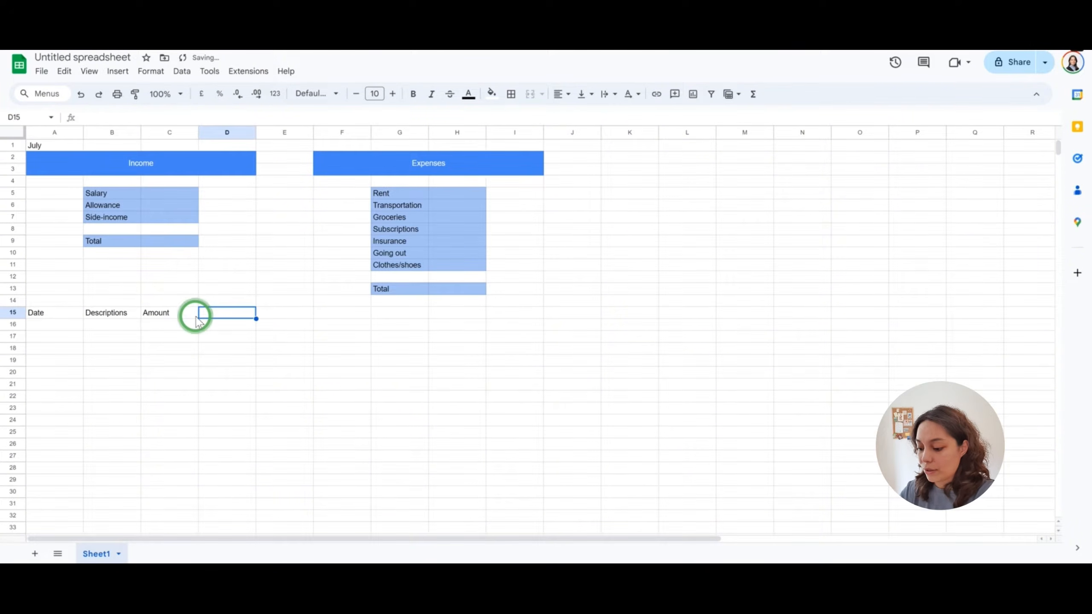
{"action": "type", "text": "Category"}
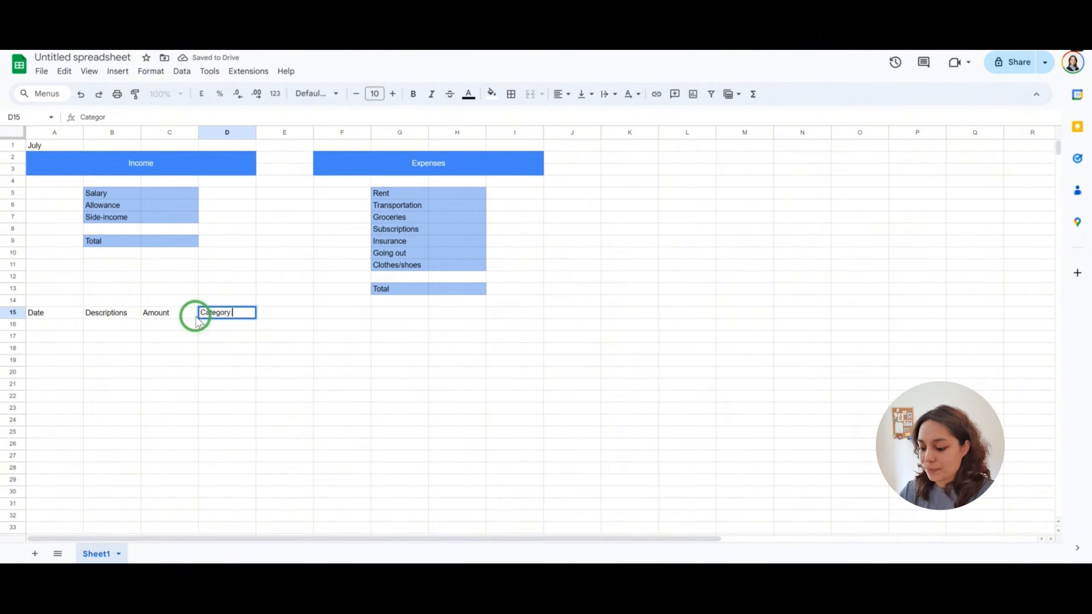
- Fill the column header cells A15:D15 with the light blue used for the categories
{"action": "left_click_drag", "start_coordinate": [68, 303], "coordinate": [208, 317]}
{"action": "left_click", "coordinate": [125, 317]}
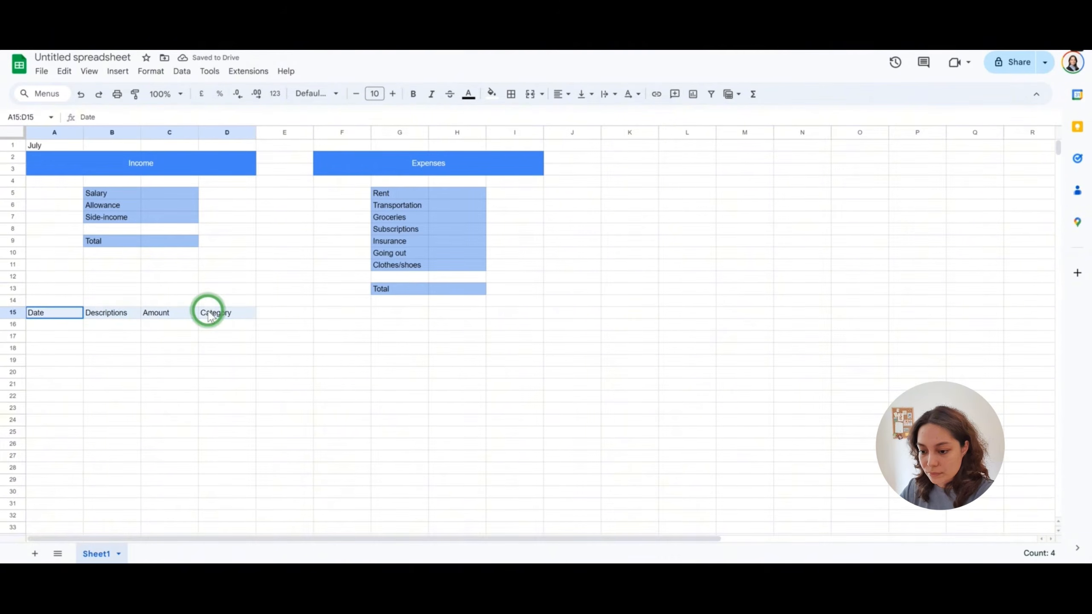
{"action": "left_click", "coordinate": [492, 93]}
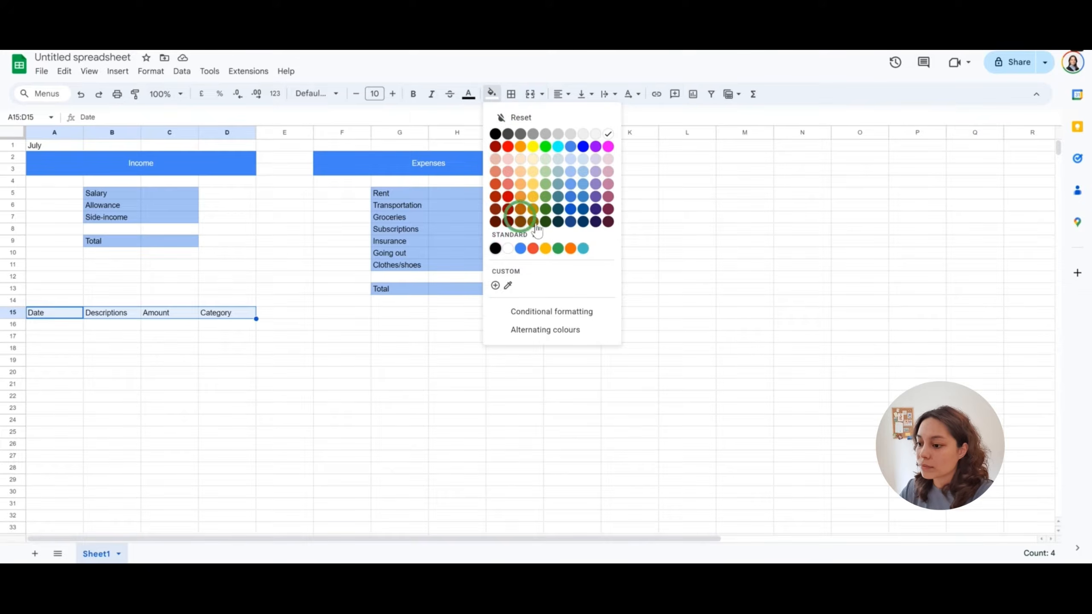
{"action": "left_click", "coordinate": [571, 170]}
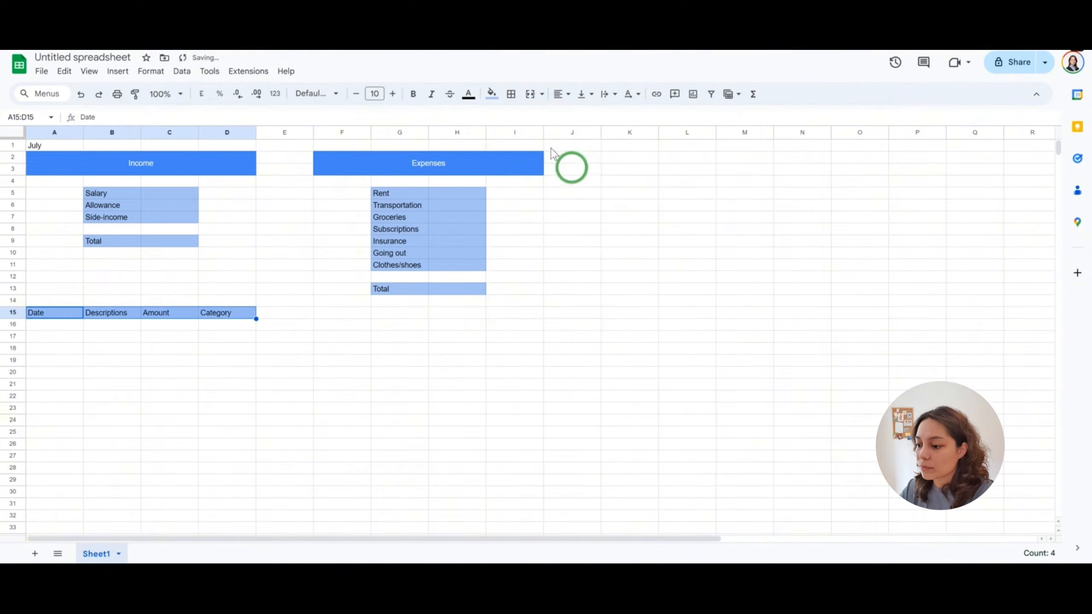
- Give the column header cells A15:D15 the darker blue fill of the Income heading and white text
{"action": "left_click", "coordinate": [491, 94]}
{"action": "left_click", "coordinate": [520, 246]}
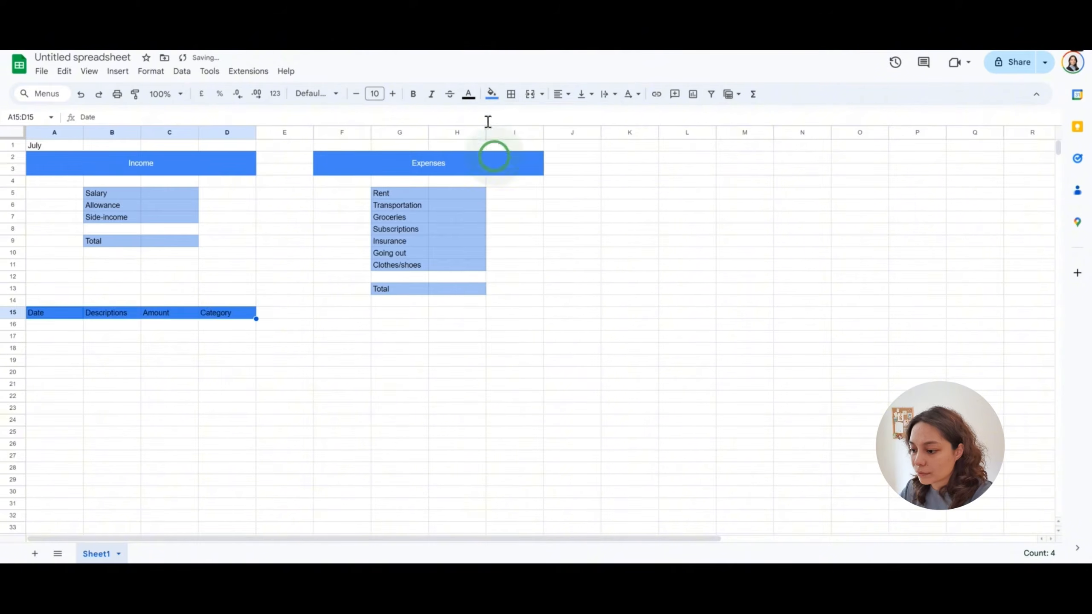
{"action": "left_click", "coordinate": [468, 93]}
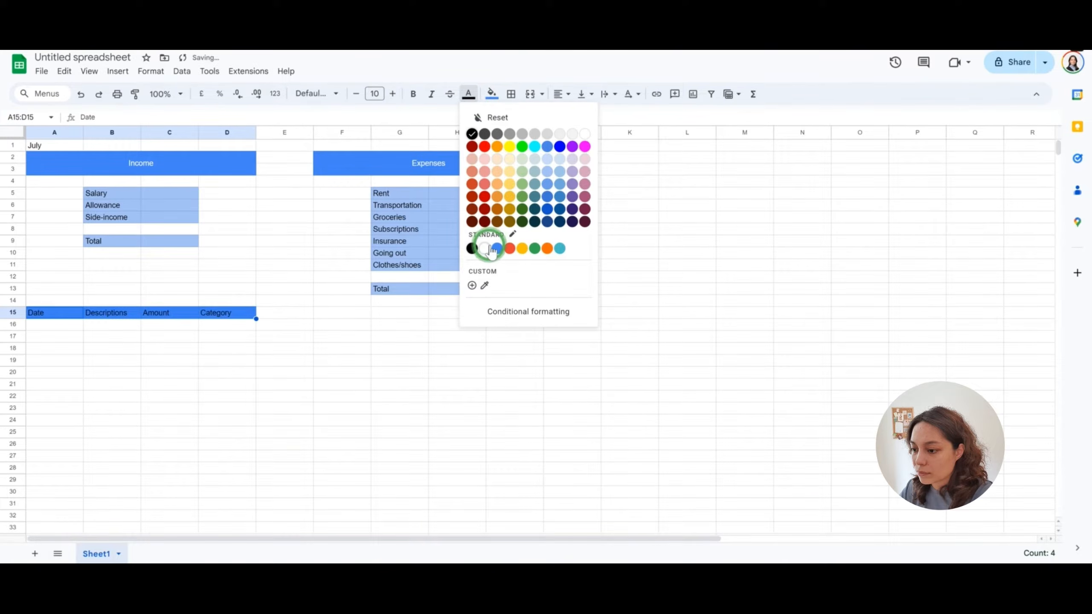
{"action": "left_click", "coordinate": [486, 249]}
{"action": "left_click", "coordinate": [112, 337]}
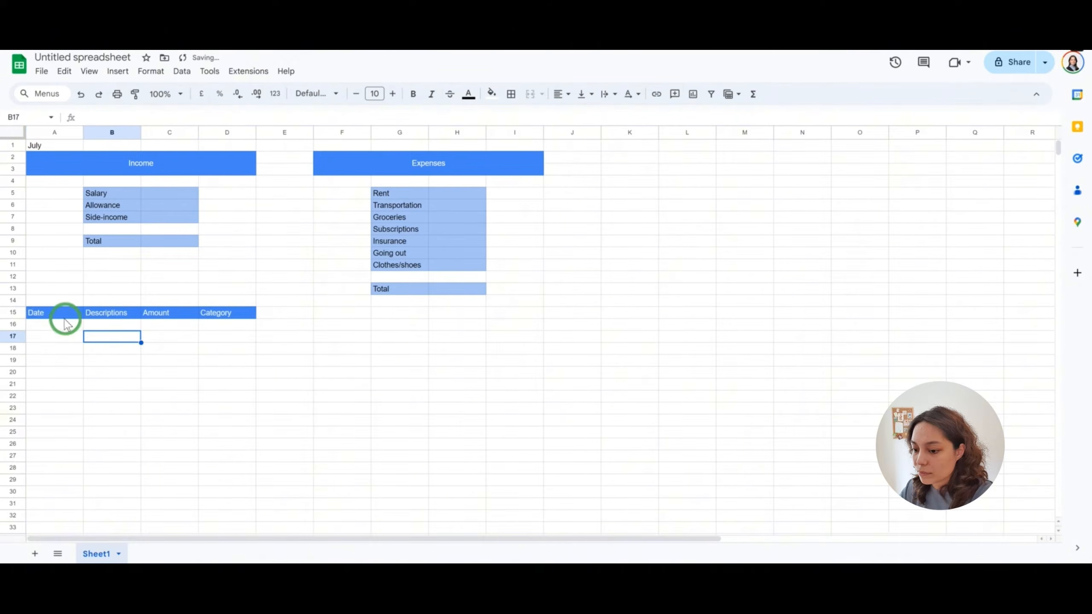
- Copy the column headers in A15:D15 and paste them below the Expenses section starting at cell F15
{"action": "left_click_drag", "start_coordinate": [64, 317], "coordinate": [230, 317]}
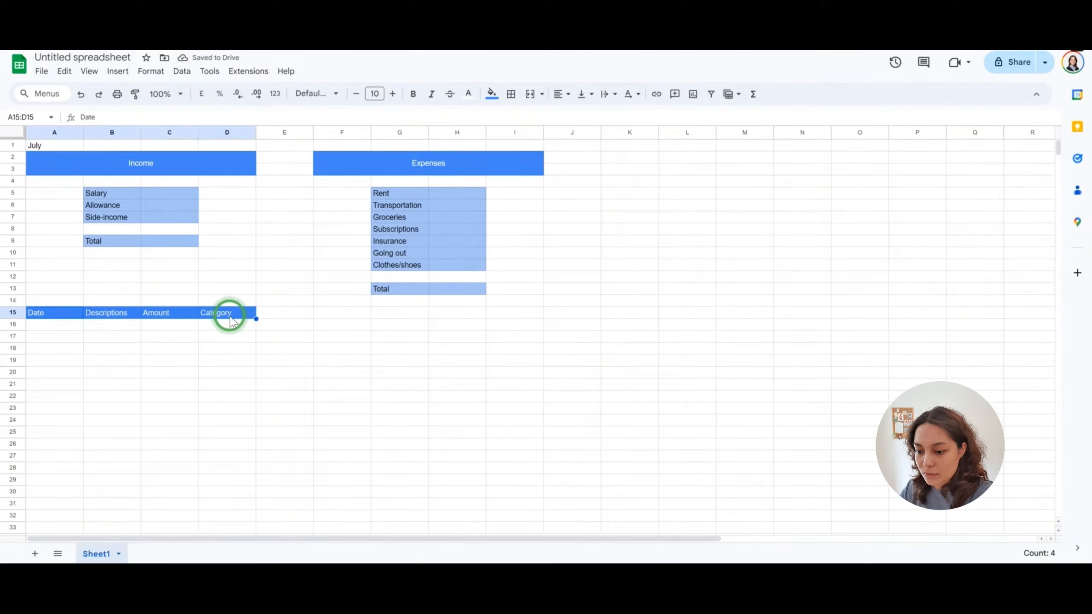
{"action": "key", "text": "ctrl+c"}
{"action": "left_click", "coordinate": [334, 313]}
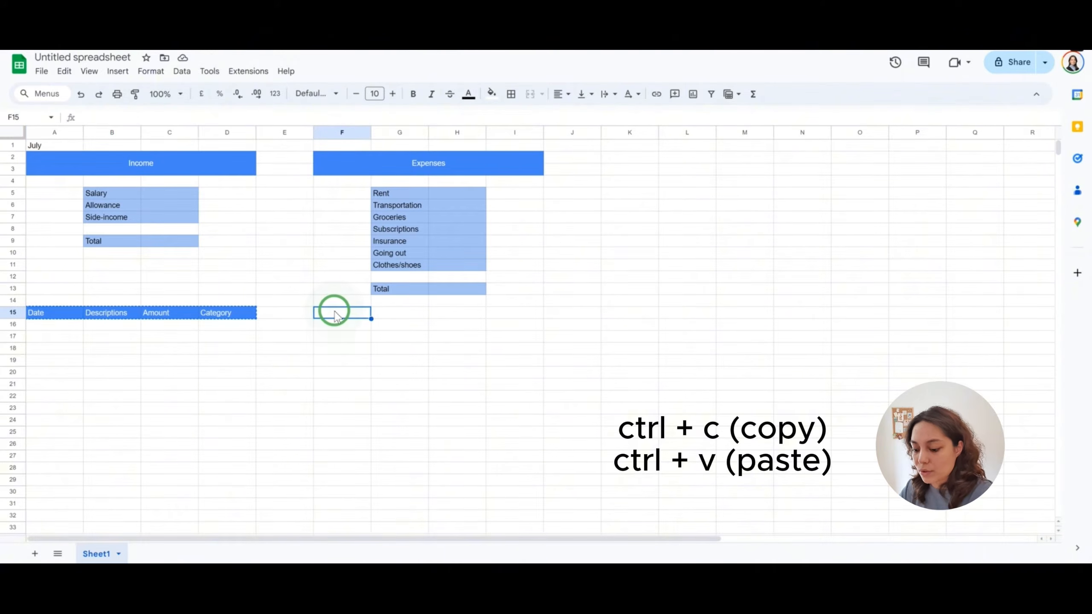
{"action": "key", "text": "ctrl+v"}
{"action": "left_click", "coordinate": [449, 348]}
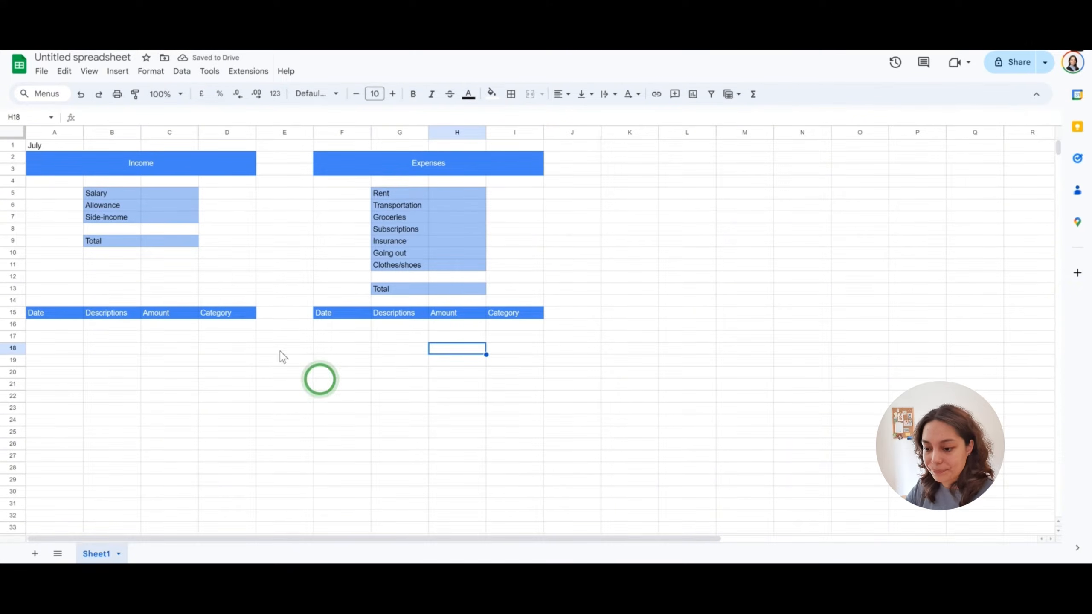
- Add a drop-down rule to cell D16 under Category and set its criteria to Drop-down (from a range)
{"action": "left_click", "coordinate": [237, 327]}
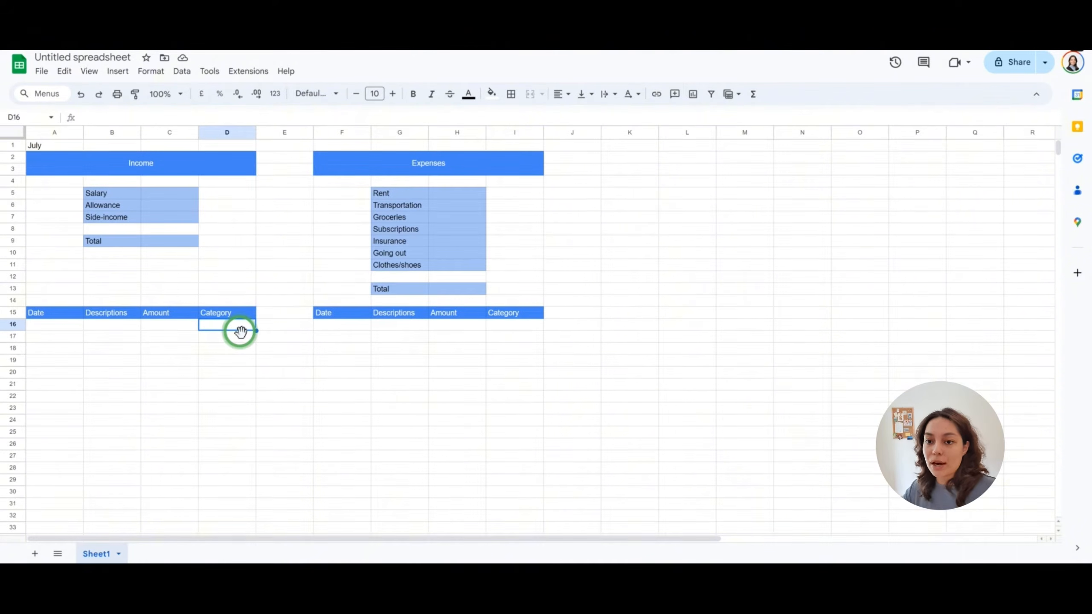
{"action": "right_click", "coordinate": [237, 330]}
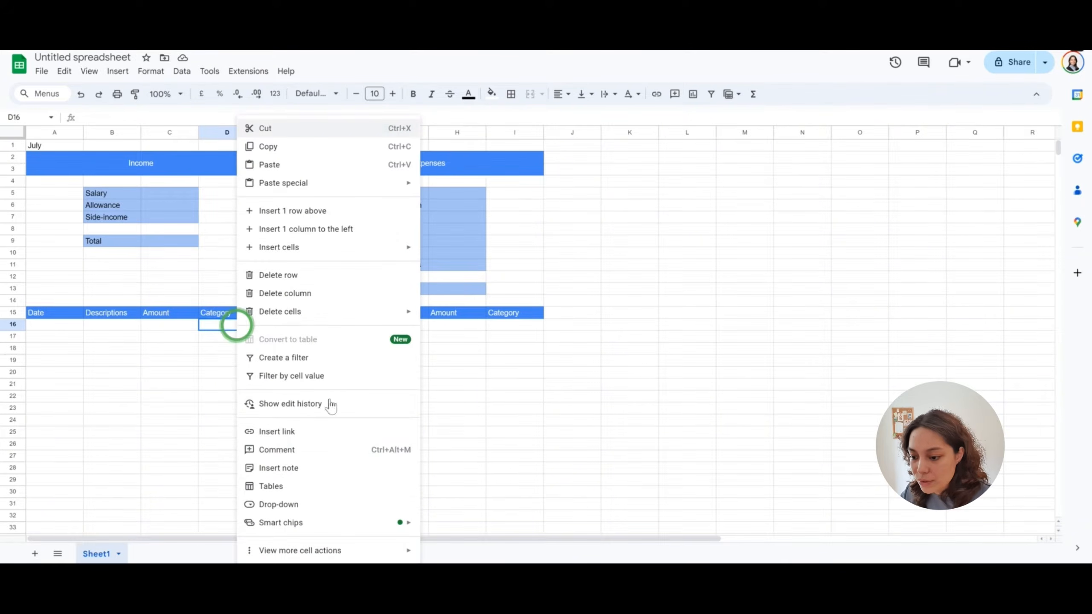
{"action": "left_click", "coordinate": [299, 505]}
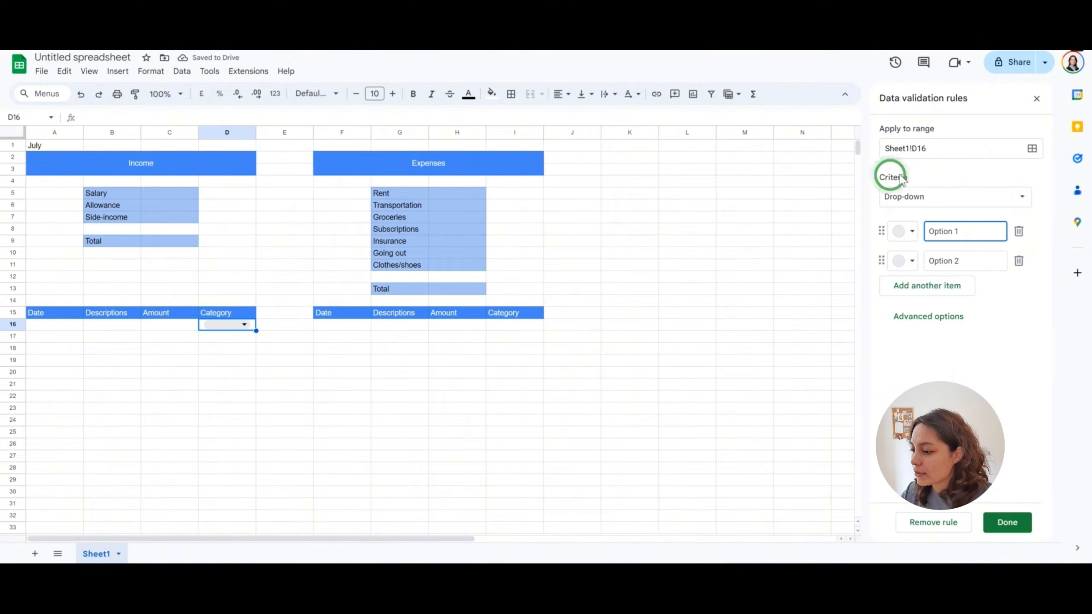
{"action": "left_click", "coordinate": [920, 199]}
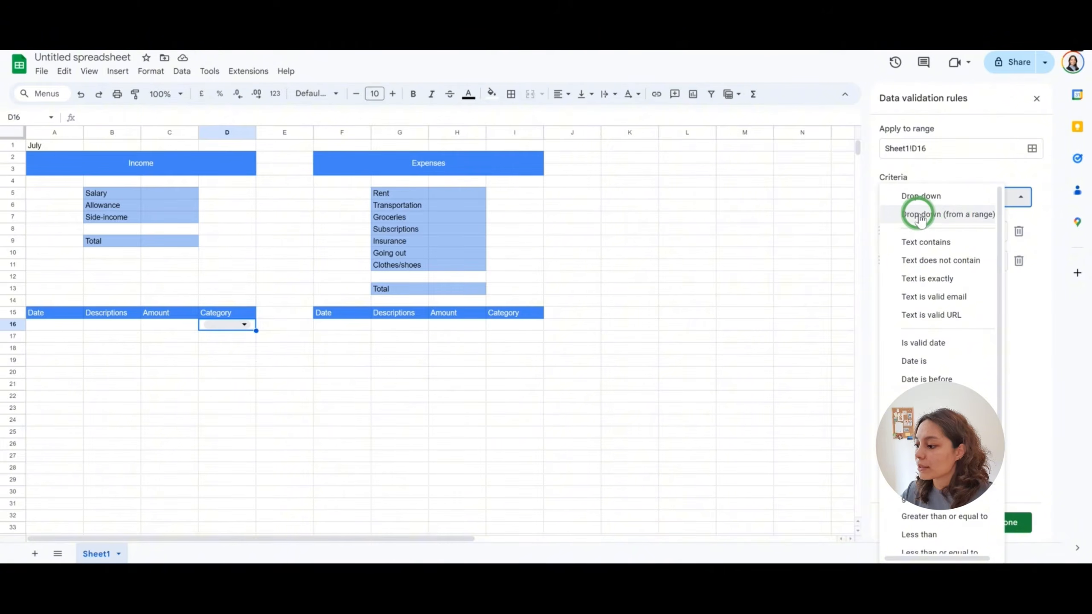
{"action": "left_click", "coordinate": [976, 215]}
- Set the drop-down's source range to the income categories in B5:B7 and save the rule
{"action": "left_click", "coordinate": [946, 231]}
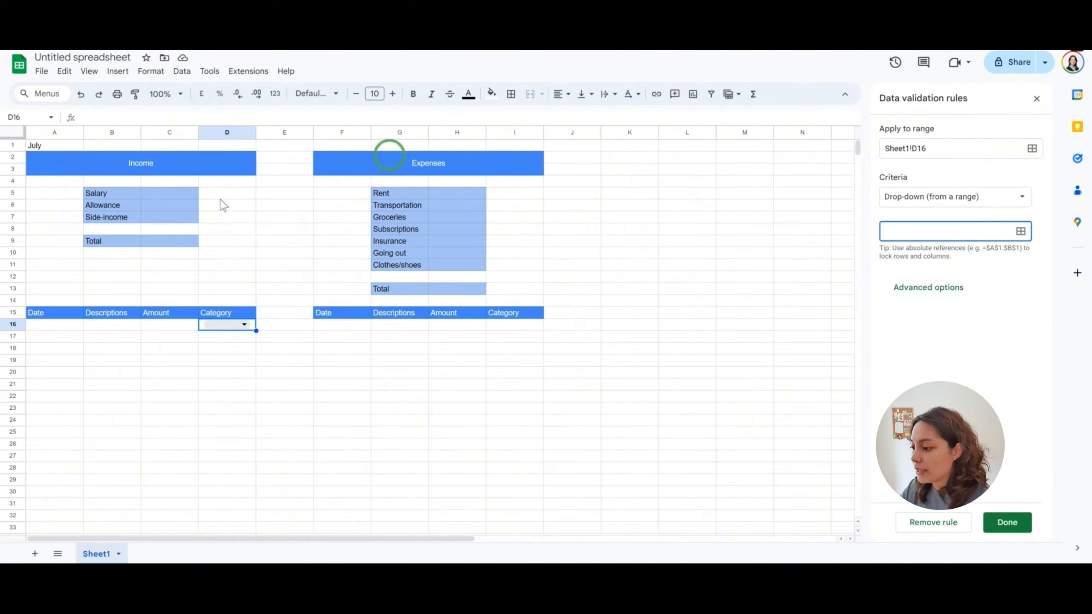
{"action": "left_click_drag", "start_coordinate": [110, 196], "coordinate": [124, 217]}
{"action": "left_click", "coordinate": [125, 218]}
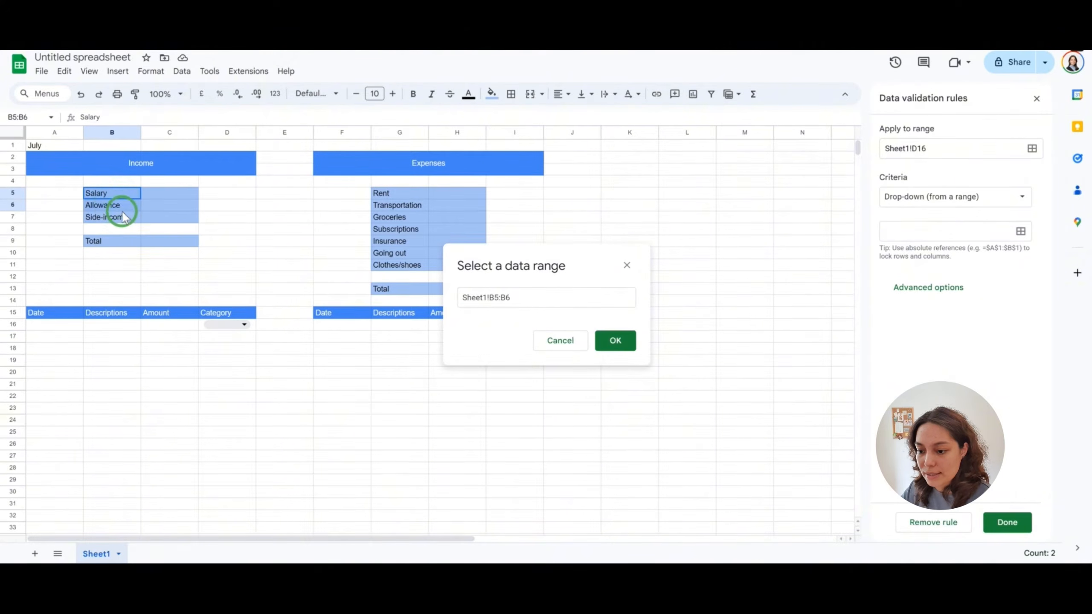
{"action": "left_click", "coordinate": [615, 341]}
{"action": "left_click", "coordinate": [1007, 522]}
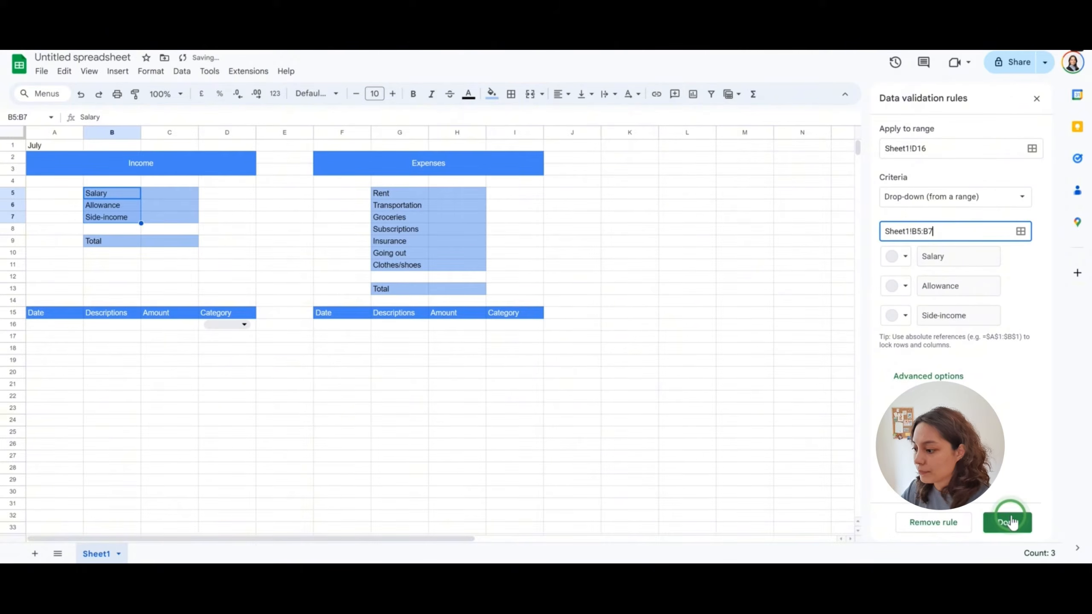
- Enter a sample income of 100 in cell C16 and choose Salary as its category in D16
{"action": "left_click", "coordinate": [236, 324]}
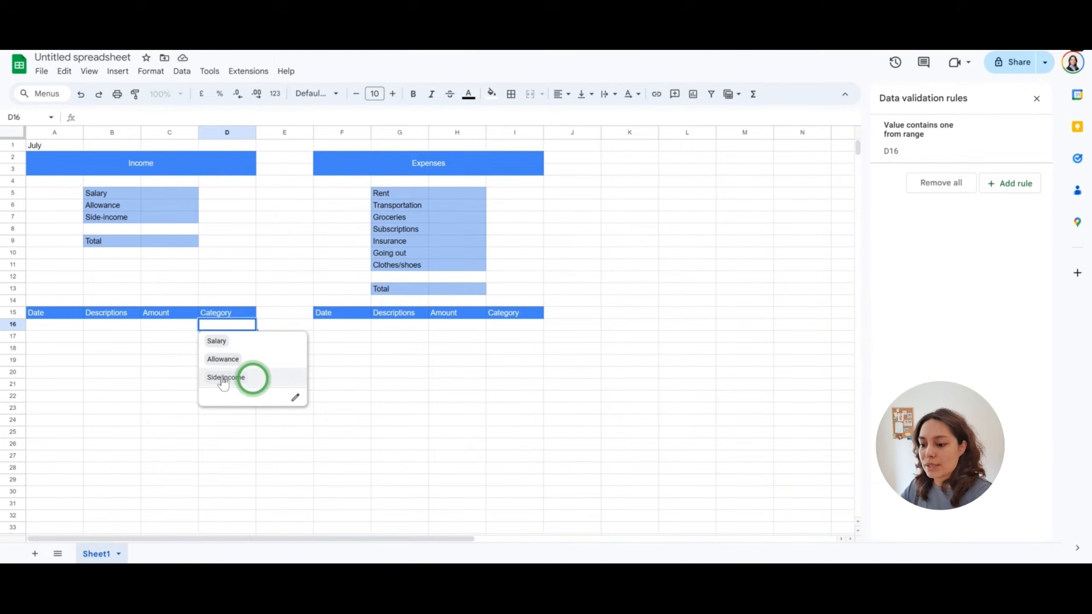
{"action": "left_click", "coordinate": [176, 328]}
{"action": "type", "text": "100"}
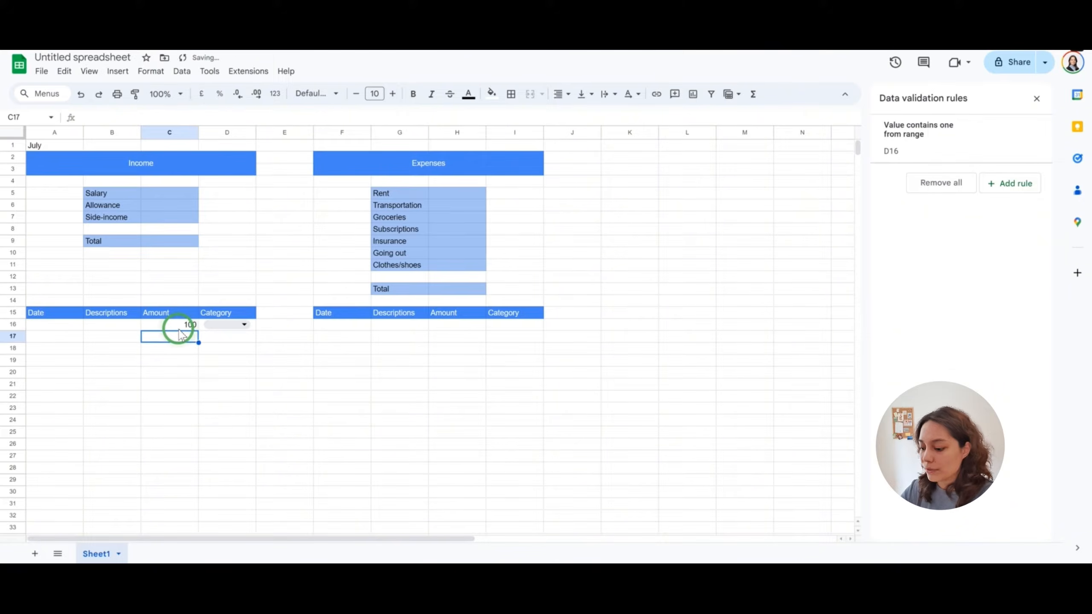
{"action": "key", "text": "Return"}
{"action": "left_click", "coordinate": [222, 324]}
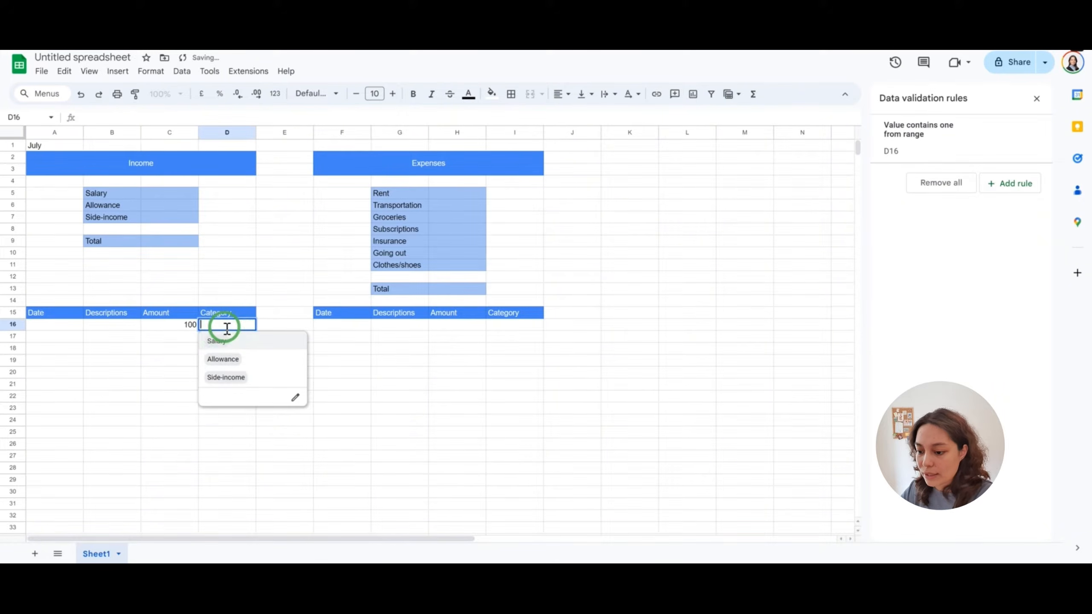
{"action": "left_click", "coordinate": [231, 342]}
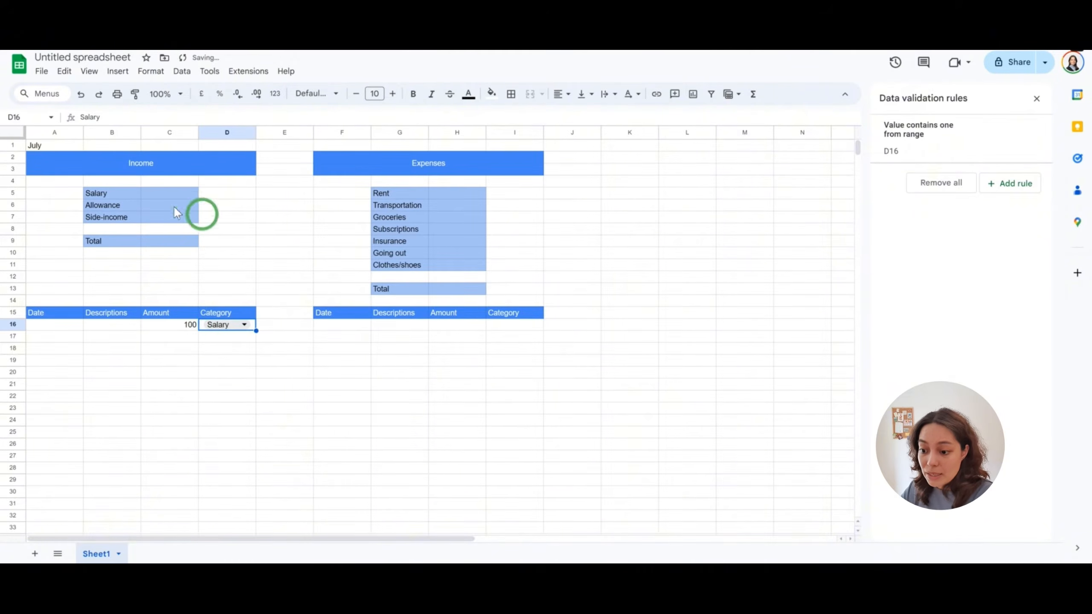
- Enter =sumif(D16:D33, "Salary", C16:C33) in cell C5 to total the Salary income
{"action": "left_click", "coordinate": [169, 195]}
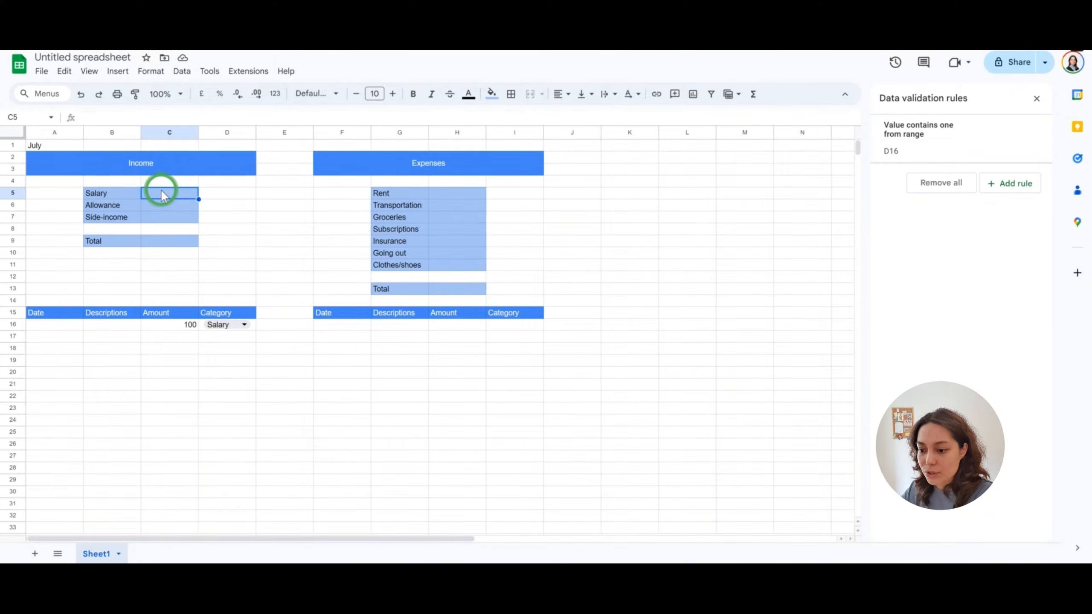
{"action": "type", "text": "=sumif("}
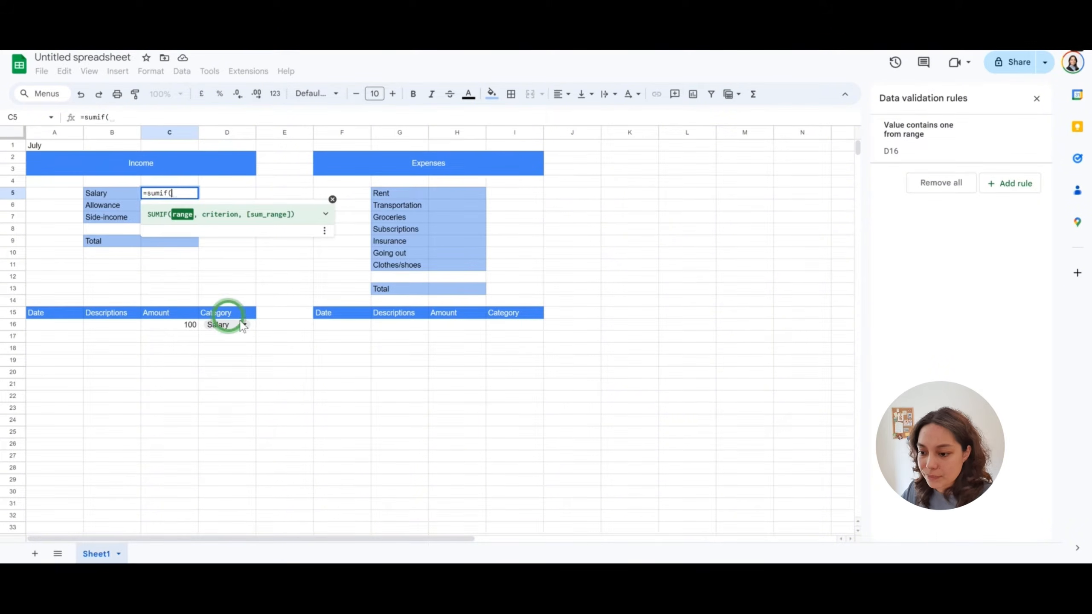
{"action": "left_click_drag", "start_coordinate": [251, 323], "coordinate": [253, 525]}
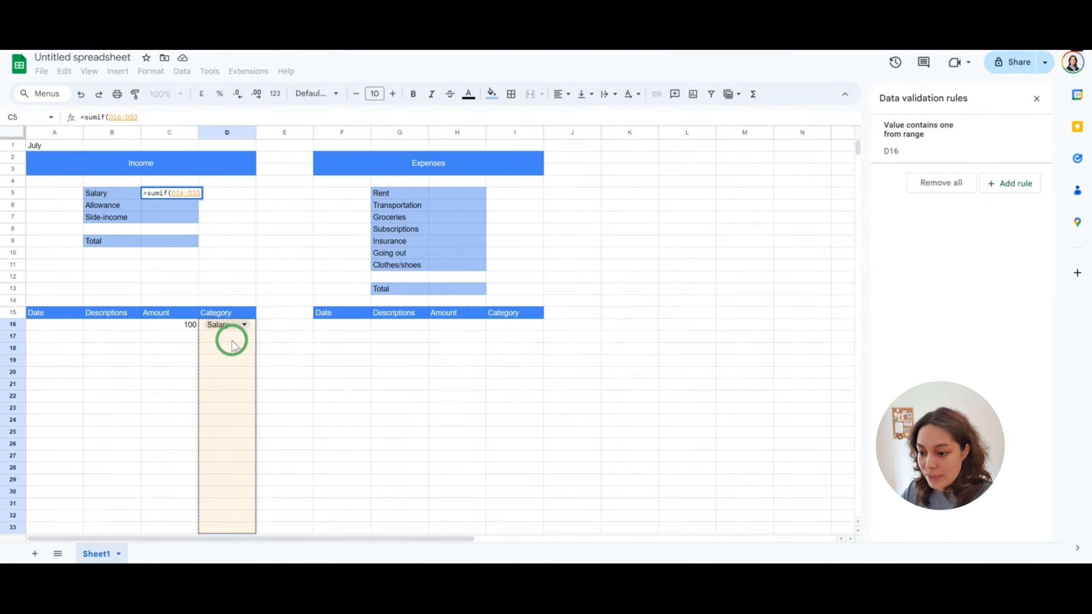
{"action": "type", "text": ","}
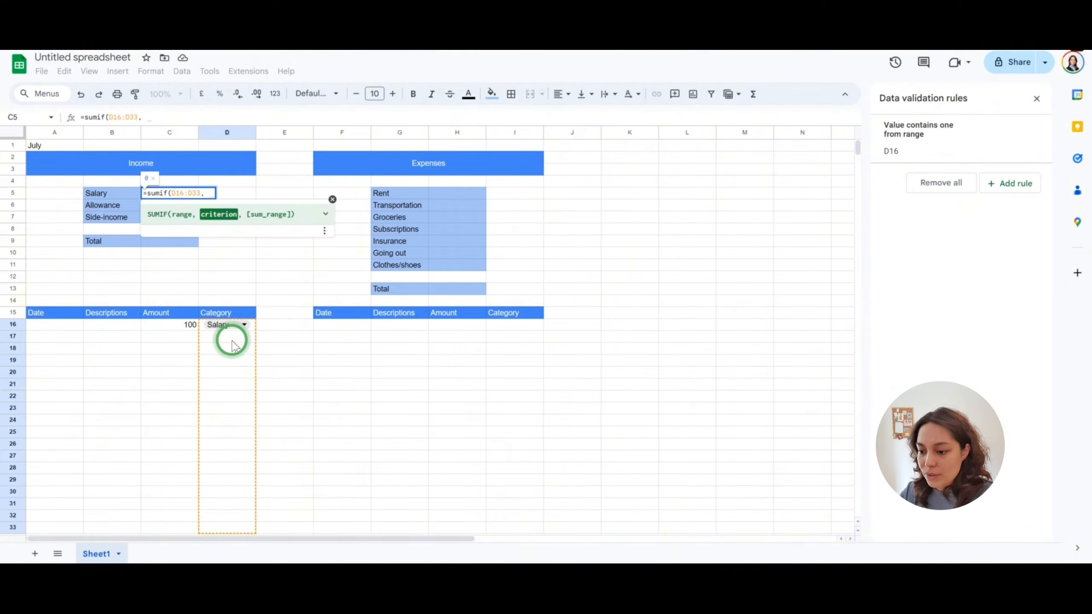
{"action": "type", "text": " \"\""}
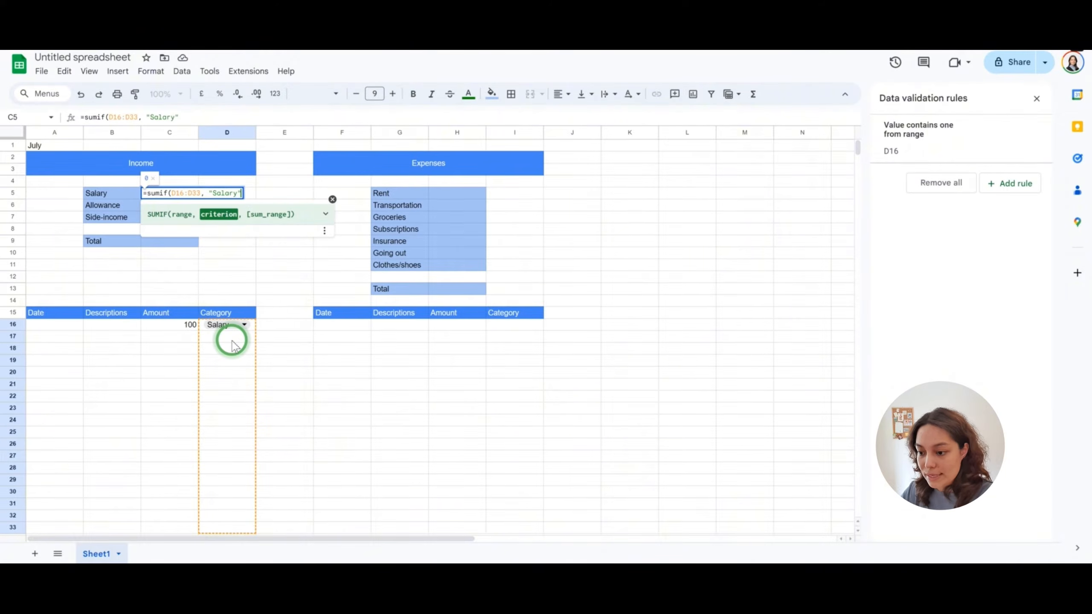
{"action": "type", "text": ","}
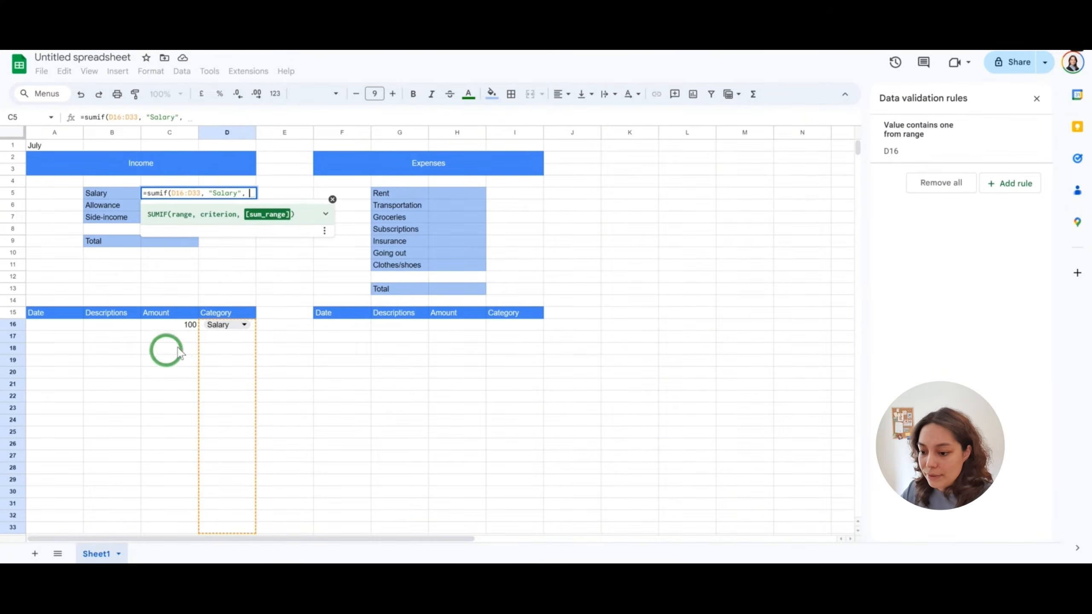
{"action": "left_click_drag", "start_coordinate": [170, 325], "coordinate": [172, 385]}
{"action": "left_click_drag", "start_coordinate": [177, 457], "coordinate": [171, 528]}
{"action": "type", "text": ")"}
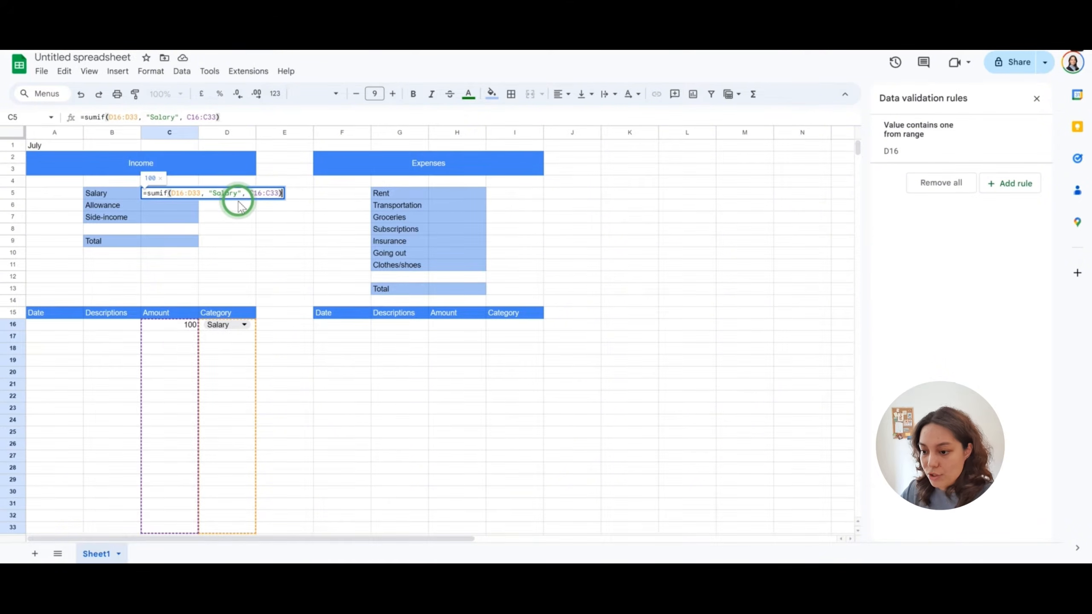
{"action": "key", "text": "Return"}
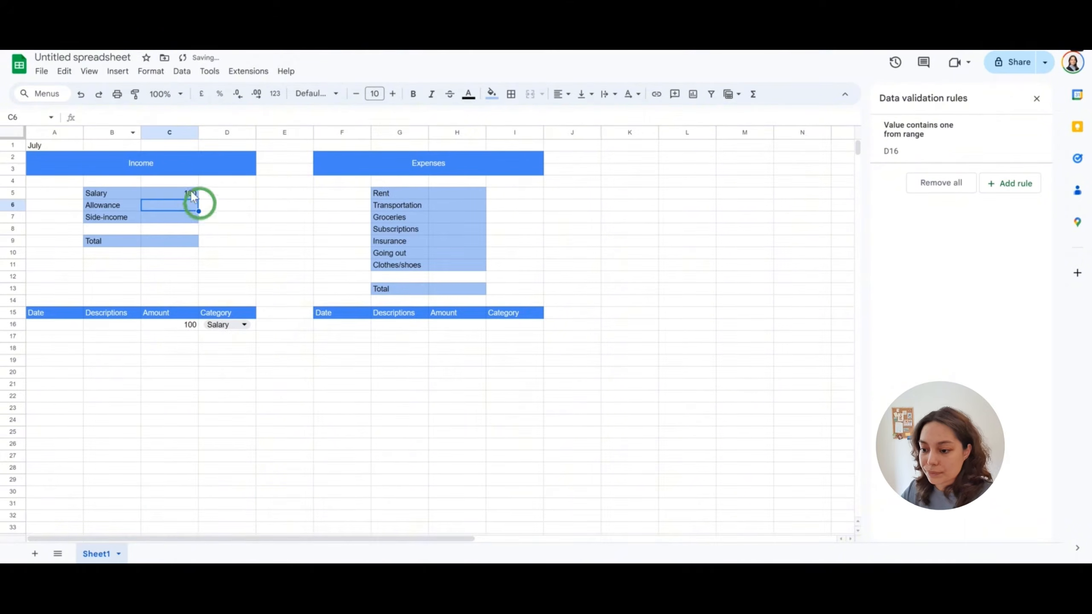
- Review the SUMIF formula in C5 and the income category labels in B5:B7 that serve as its criteria
{"action": "left_click", "coordinate": [191, 193]}
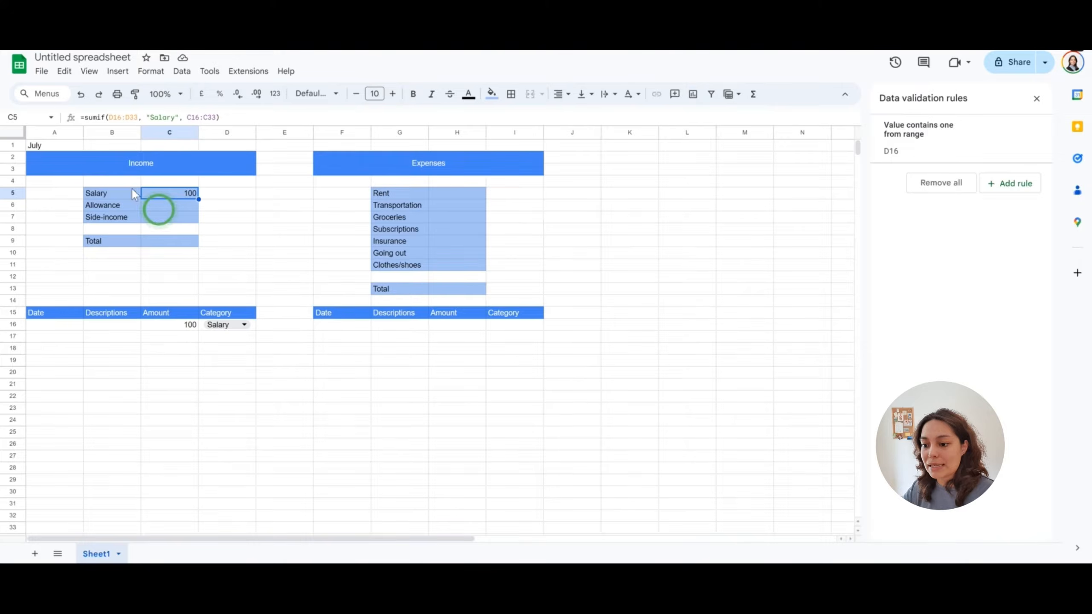
{"action": "left_click", "coordinate": [120, 195]}
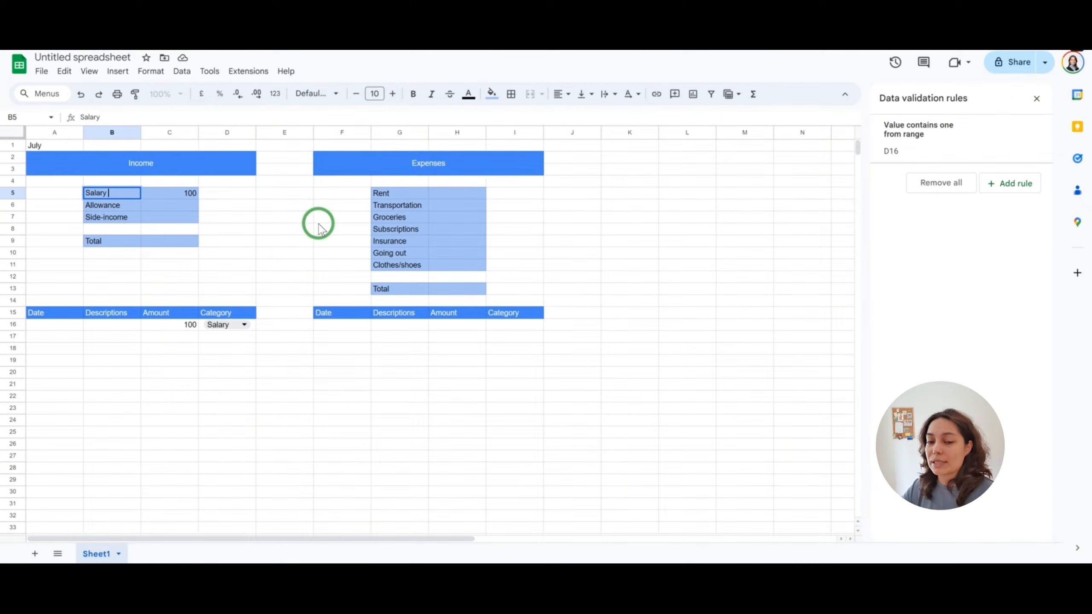
{"action": "key", "text": "Down"}
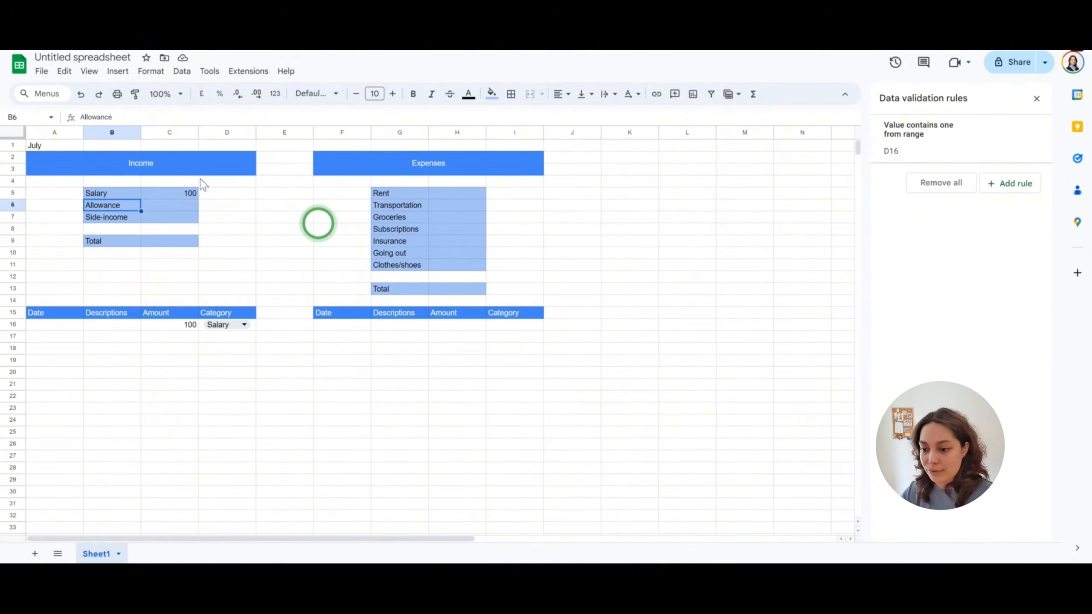
{"action": "left_click", "coordinate": [190, 204]}
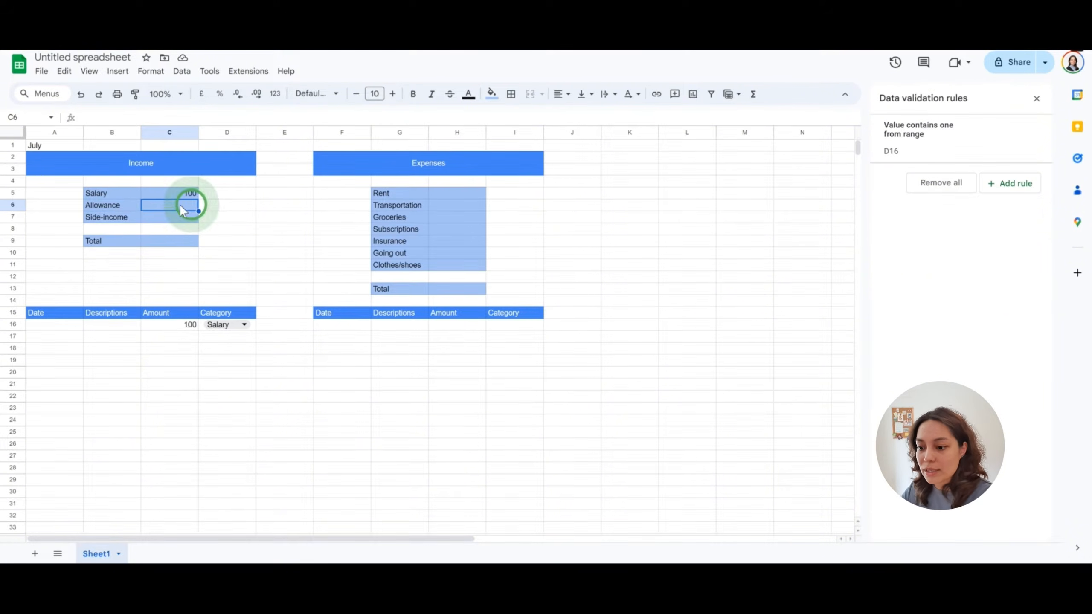
{"action": "left_click", "coordinate": [111, 207]}
{"action": "double_click", "coordinate": [107, 217]}
{"action": "double_click", "coordinate": [102, 218]}
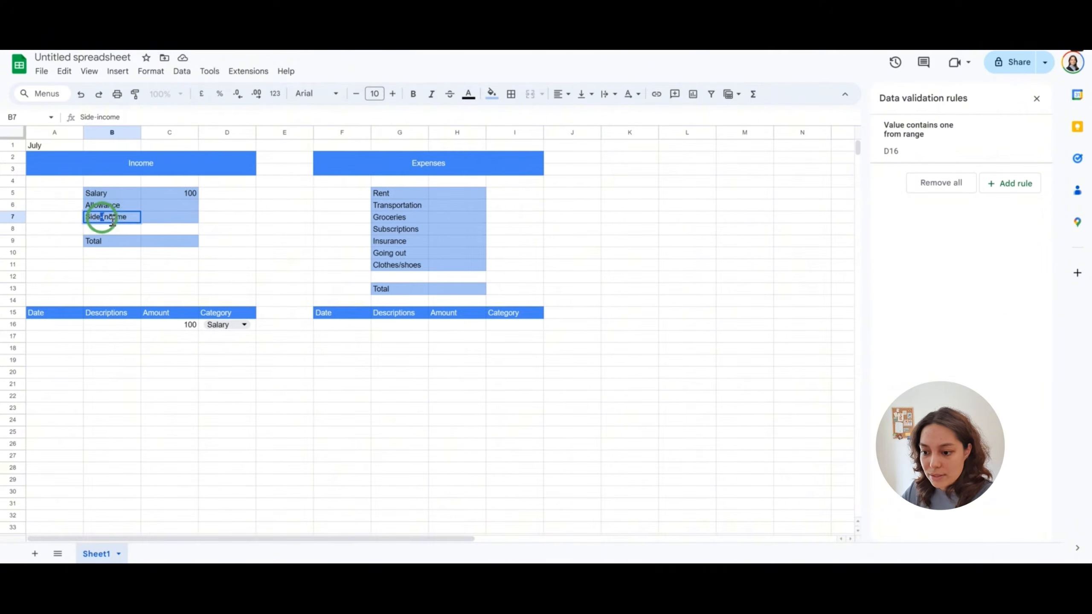
{"action": "key", "text": "Return"}
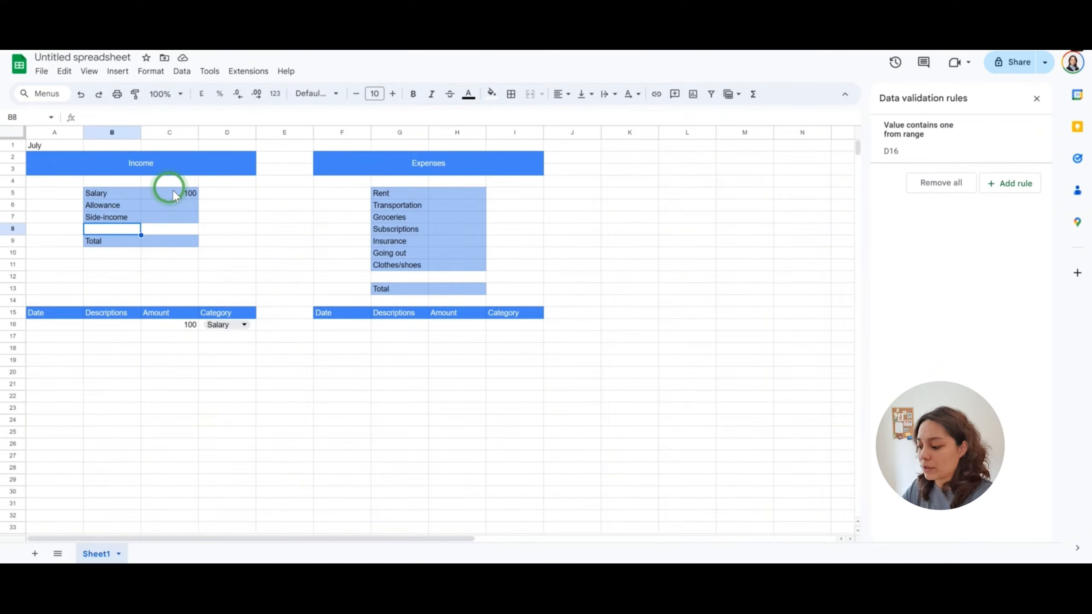
- Make both ranges in the C5 formula absolute: $D$16:$D$33 for the categories and $C$16:$C$33 for the amounts
{"action": "left_click", "coordinate": [173, 192]}
{"action": "left_click", "coordinate": [113, 116]}
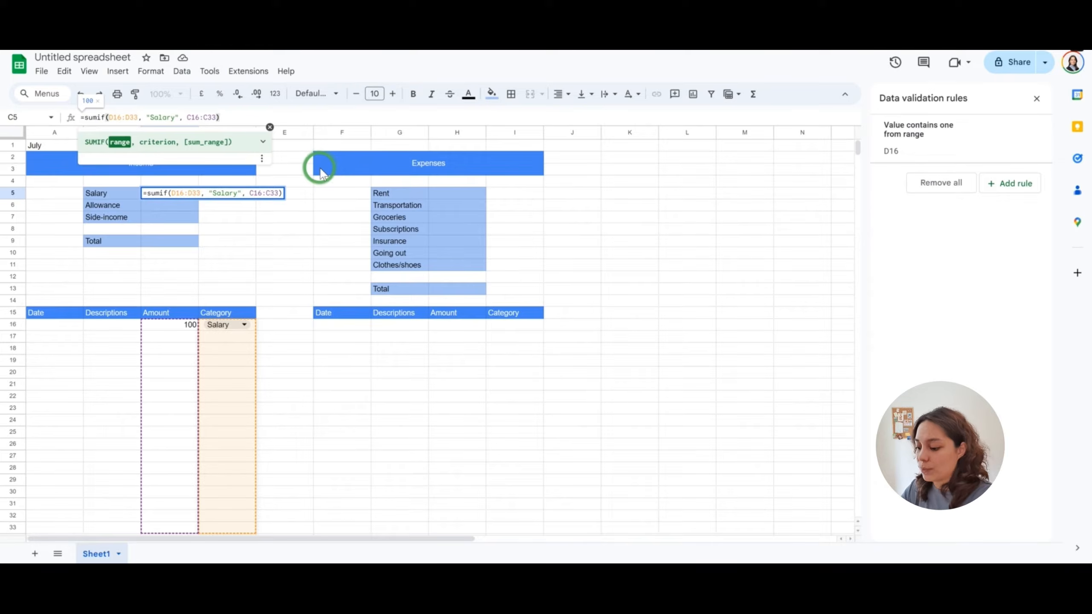
{"action": "type", "text": "$D"}
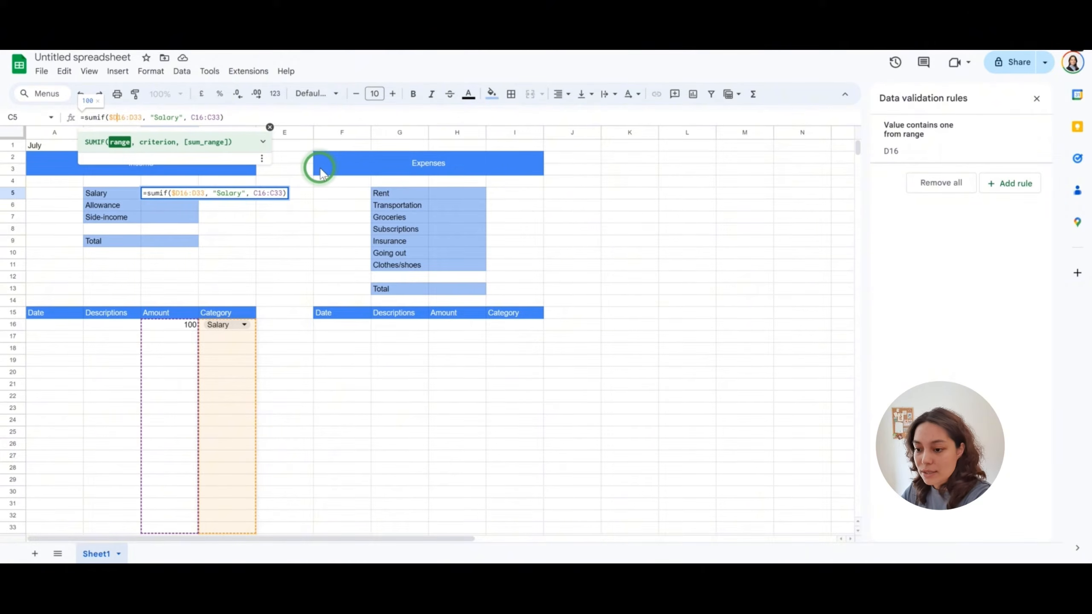
{"action": "type", "text": "$16:"}
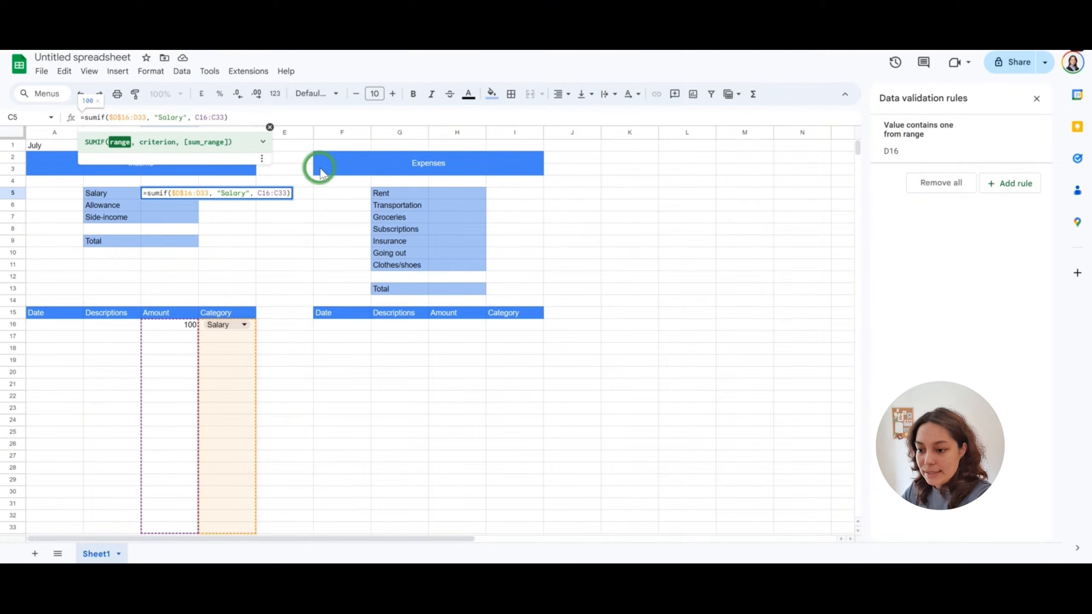
{"action": "type", "text": "$"}
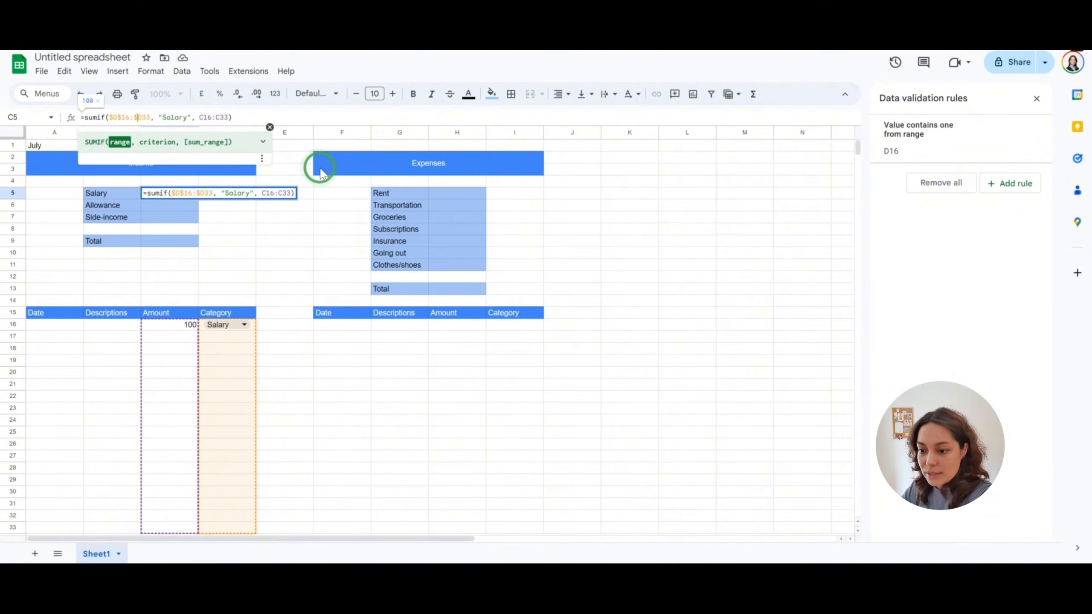
{"action": "key", "text": "Right"}
{"action": "key", "text": "Right"}
{"action": "key", "text": "Right"}
{"action": "key", "text": "Right"}
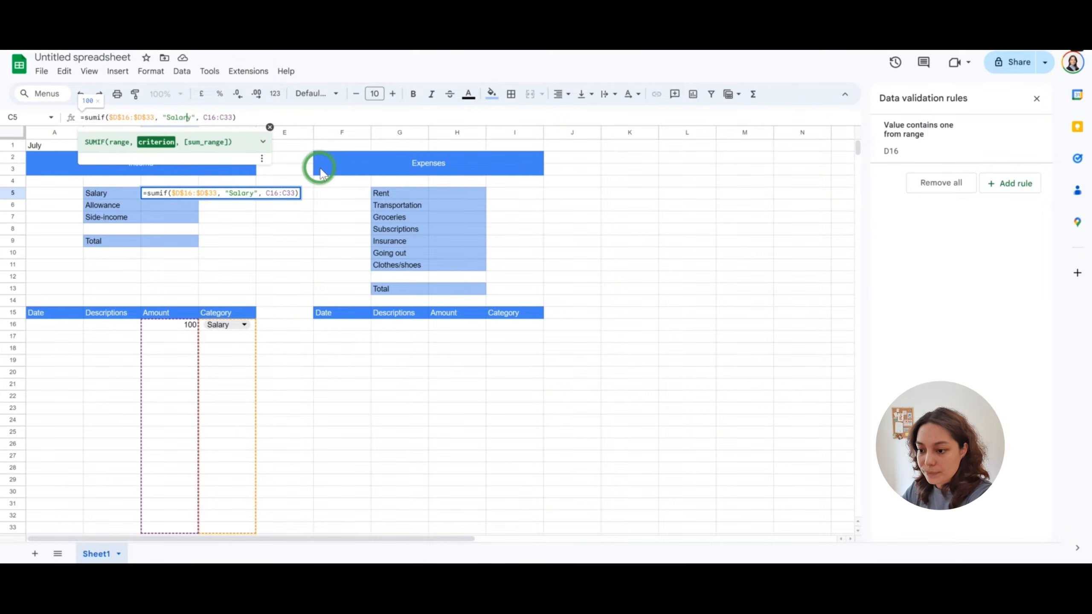
{"action": "key", "text": "Right"}
{"action": "key", "text": "Right"}
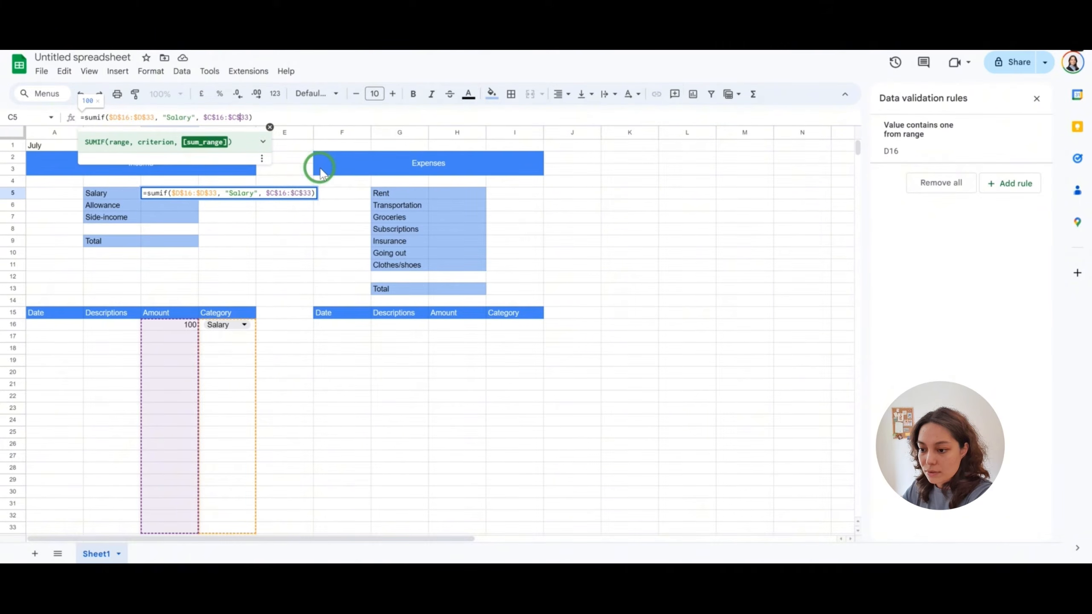
{"action": "key", "text": "Return"}
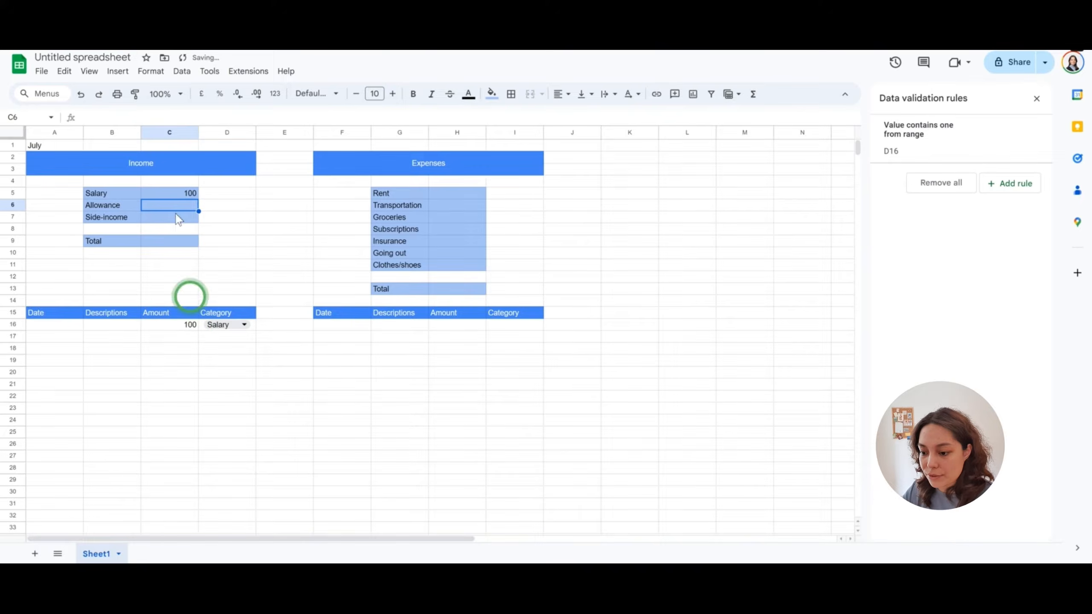
- Fill the C5 formula down to C7 and change the criterion in C6 to "Allowance"
{"action": "left_click", "coordinate": [178, 194]}
{"action": "left_click_drag", "start_coordinate": [199, 199], "coordinate": [190, 215]}
{"action": "left_click", "coordinate": [182, 202]}
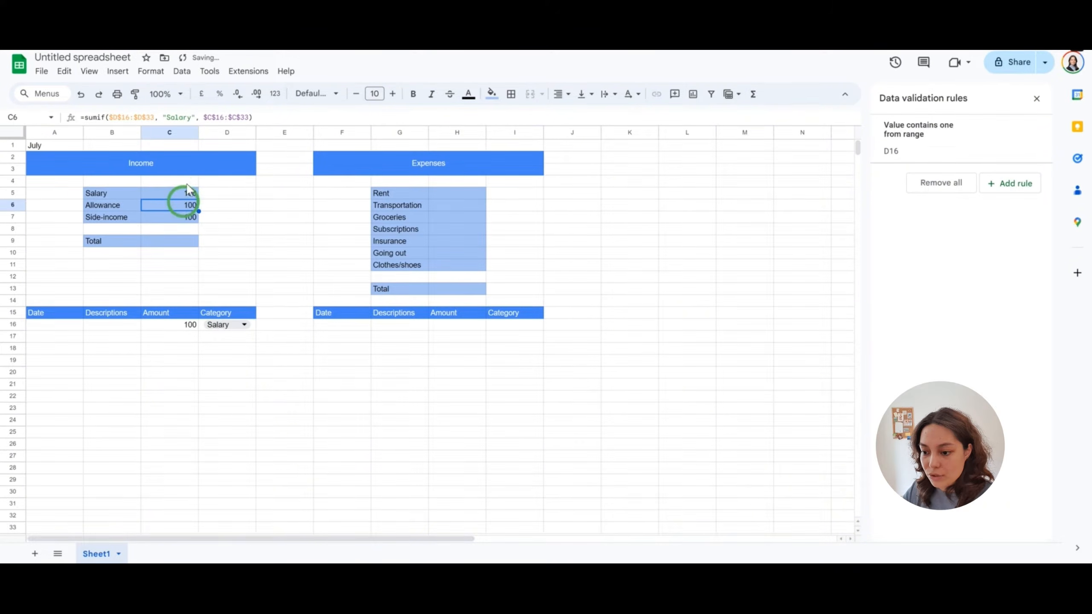
{"action": "left_click", "coordinate": [285, 116]}
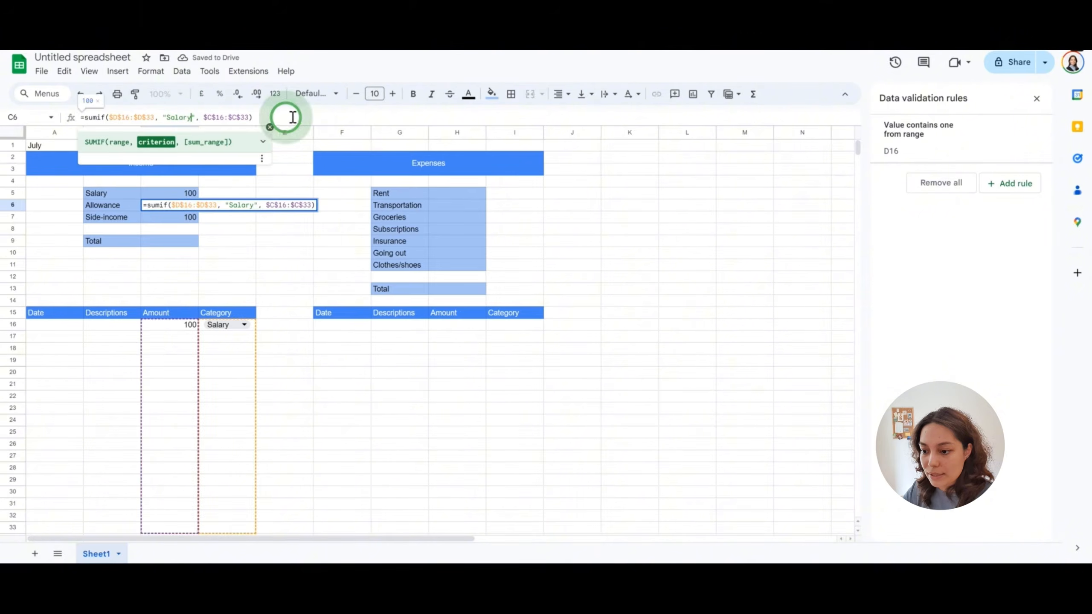
{"action": "key", "text": "BackSpace"}
{"action": "key", "text": "BackSpace"}
{"action": "key", "text": "BackSpace"}
{"action": "key", "text": "BackSpace"}
{"action": "key", "text": "BackSpace"}
{"action": "key", "text": "BackSpace"}
{"action": "type", "text": "Allow"}
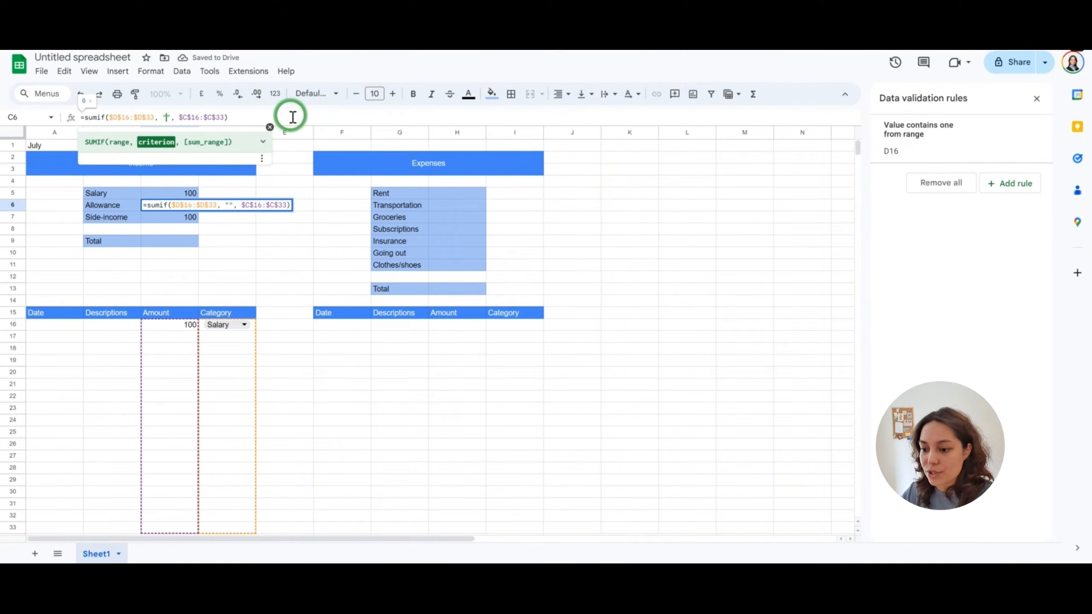
{"action": "type", "text": "ance"}
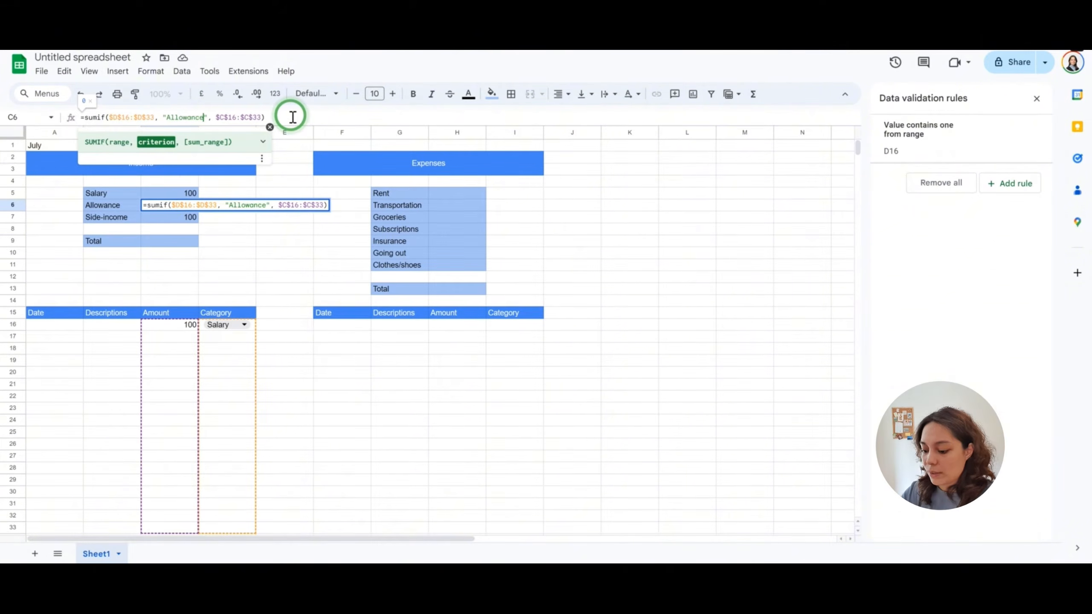
{"action": "key", "text": "Return"}
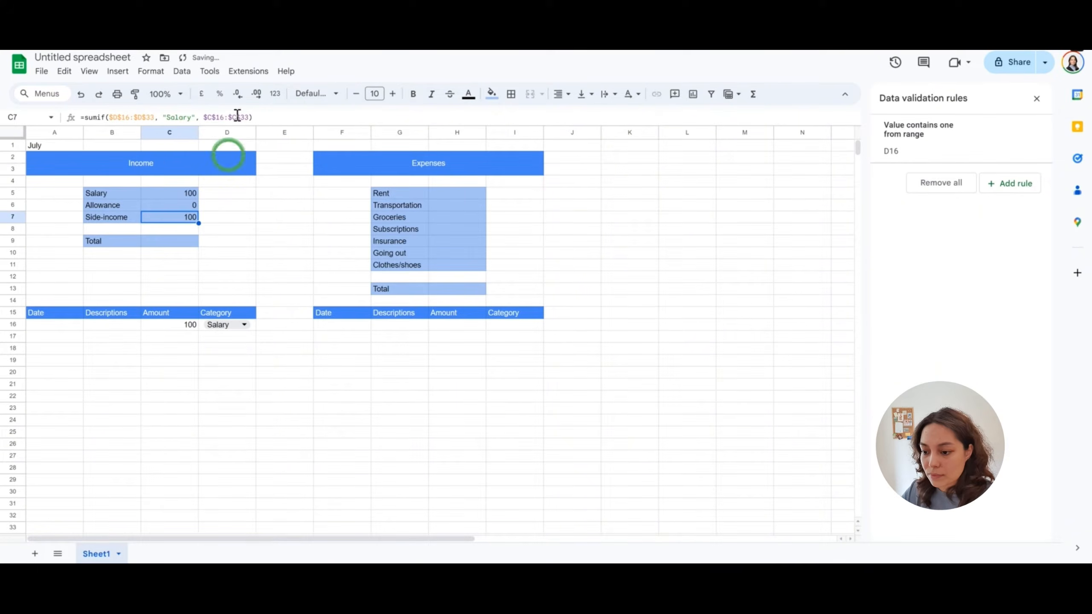
- Change the criterion of the formula in C7 to "Side-income" and reject the suggested formula correction
{"action": "left_click", "coordinate": [192, 117]}
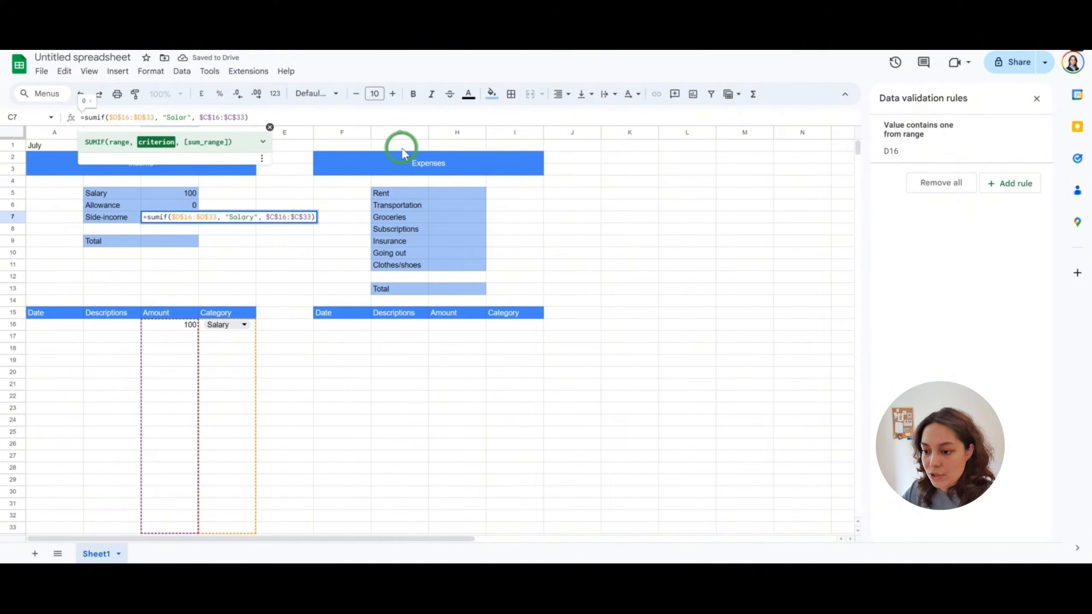
{"action": "key", "text": "BackSpace"}
{"action": "key", "text": "BackSpace"}
{"action": "key", "text": "BackSpace"}
{"action": "type", "text": "Side-income"}
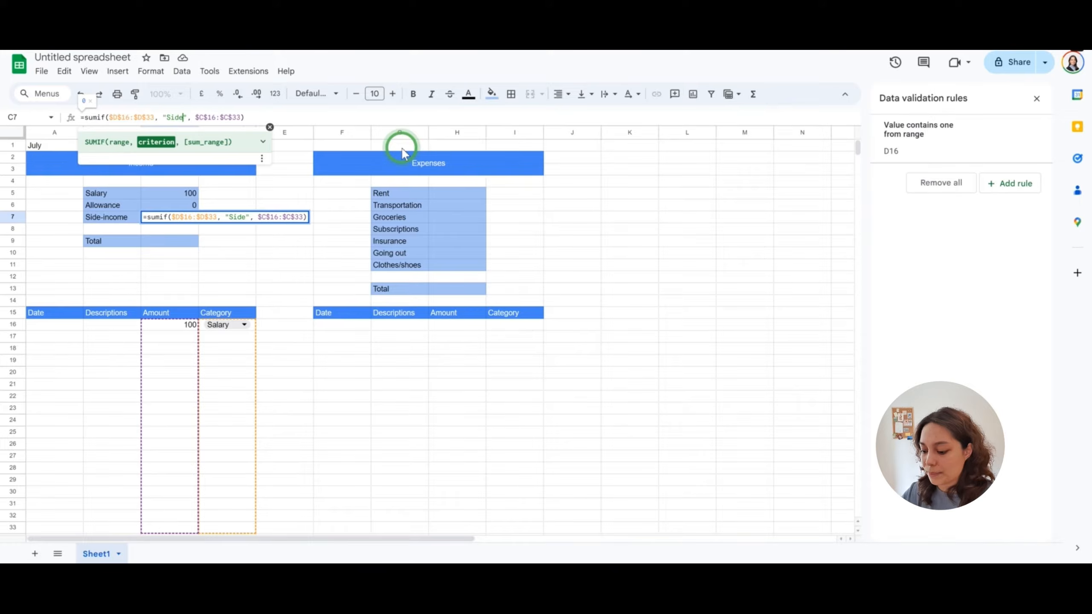
{"action": "key", "text": "Return"}
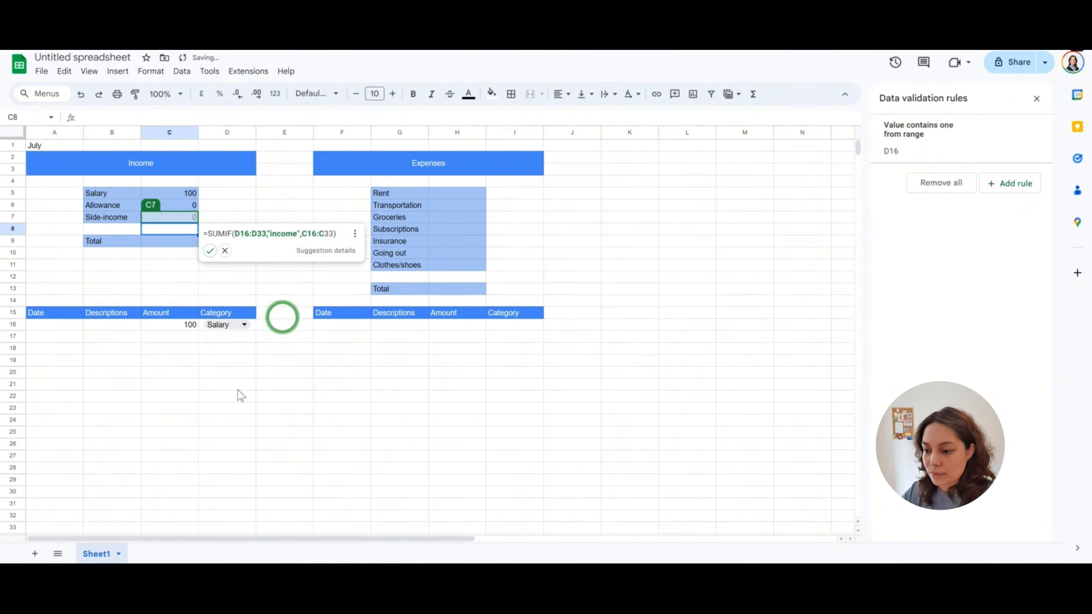
{"action": "left_click", "coordinate": [205, 371]}
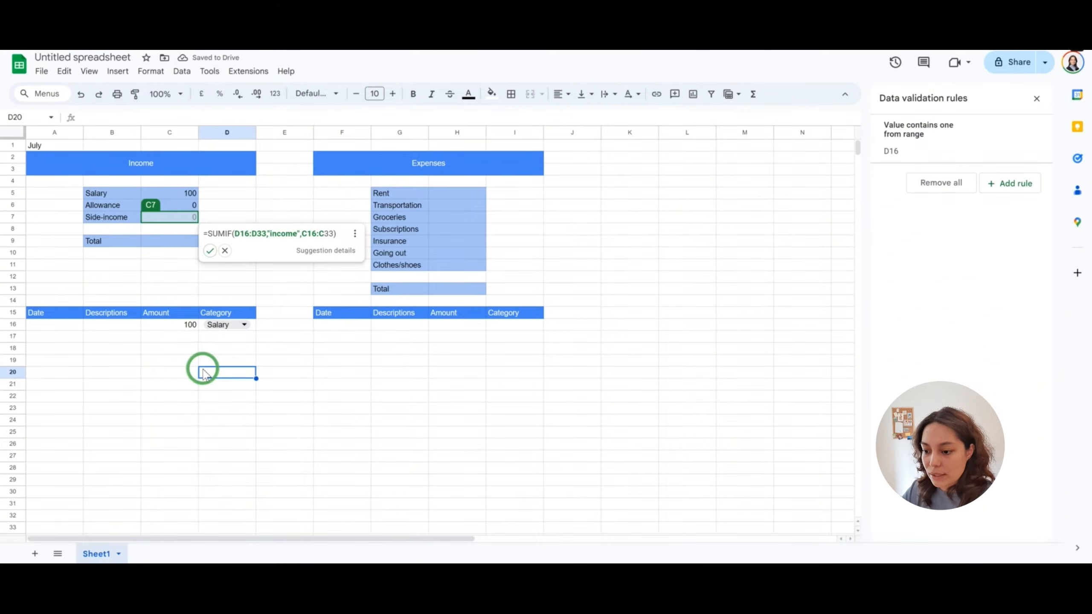
{"action": "left_click", "coordinate": [225, 251]}
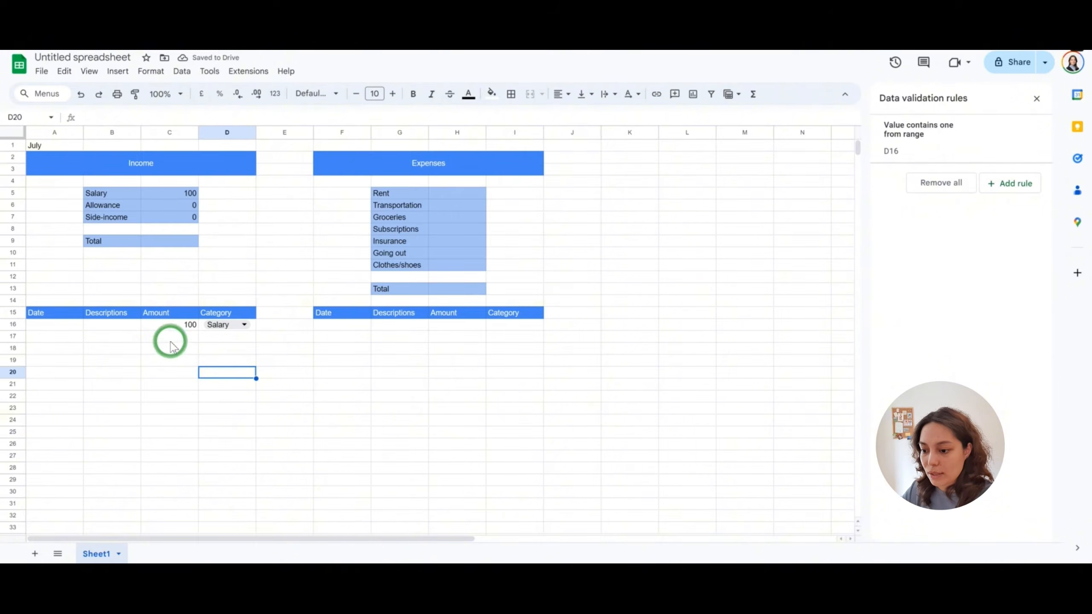
- Enter a second sample income amount of 200 in cell C17
{"action": "left_click", "coordinate": [170, 338]}
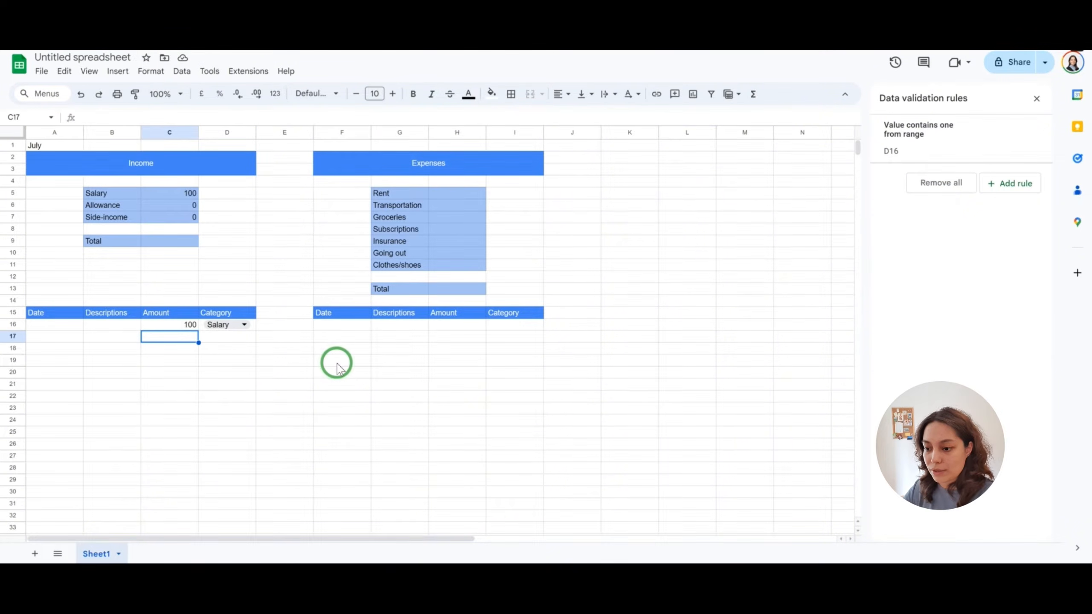
{"action": "type", "text": "200"}
{"action": "key", "text": "Return"}
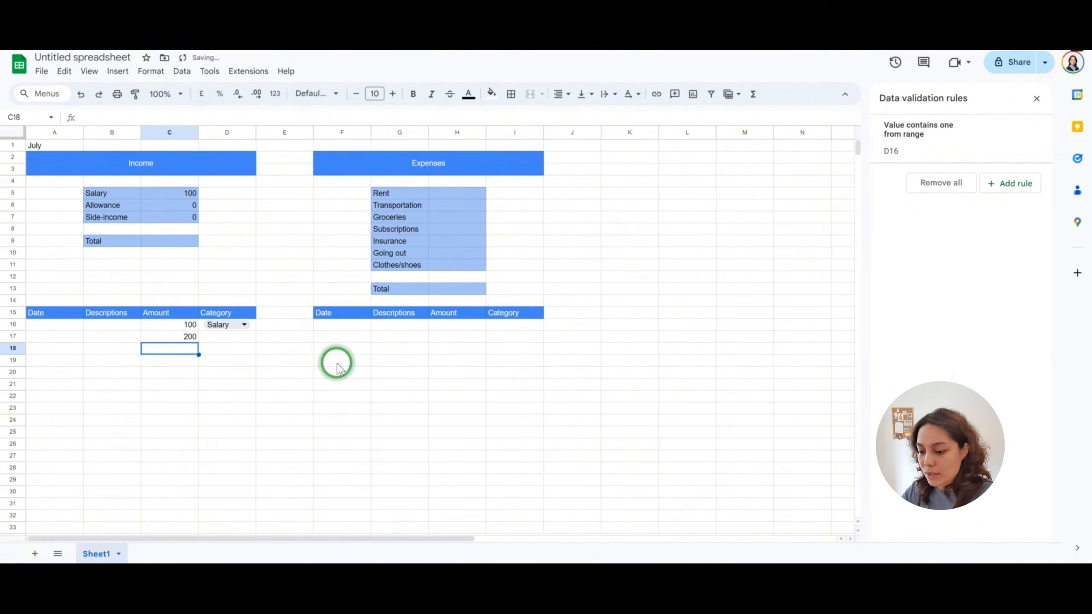
- Fill the category drop-down in D16 down to D34
{"action": "left_click", "coordinate": [261, 326]}
{"action": "left_click", "coordinate": [252, 325]}
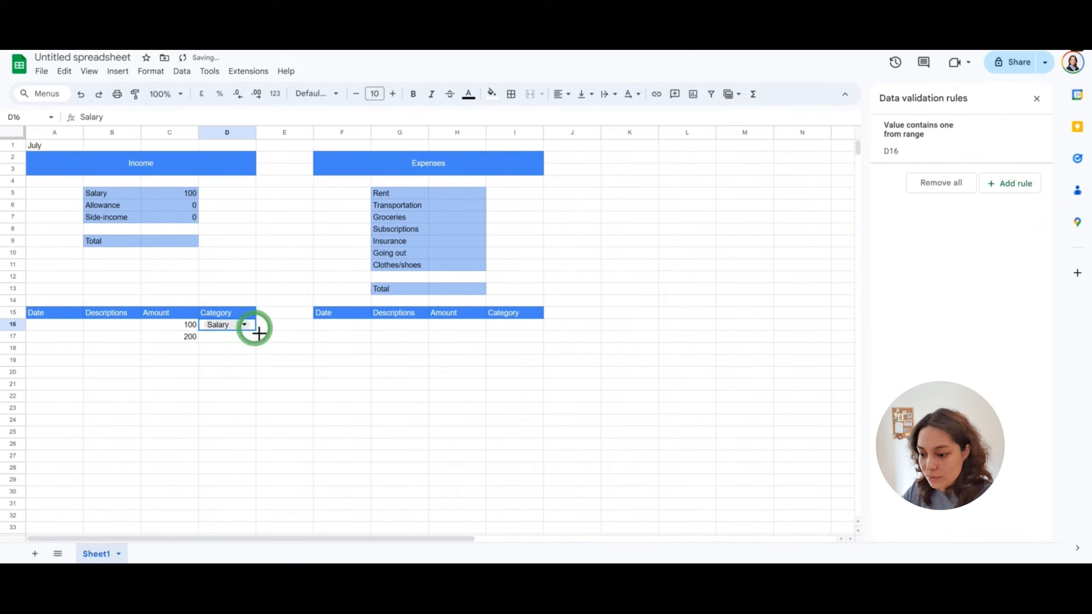
{"action": "left_click_drag", "start_coordinate": [256, 331], "coordinate": [239, 468]}
{"action": "left_click", "coordinate": [244, 265]}
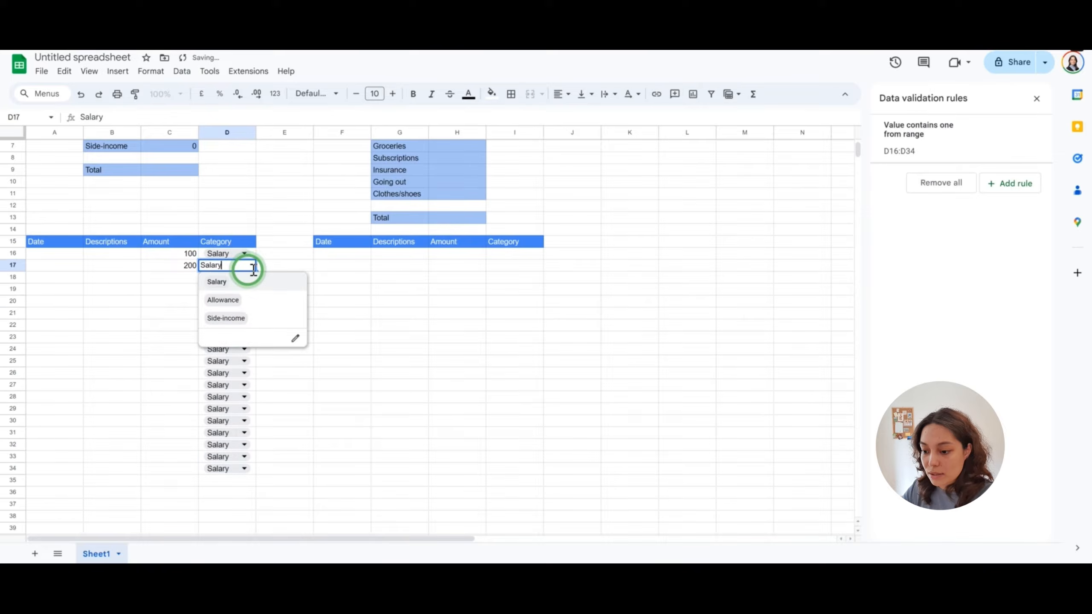
{"action": "left_click", "coordinate": [269, 247]}
- Clear the copied category values from D17:D34 while keeping their drop-downs
{"action": "left_click_drag", "start_coordinate": [254, 266], "coordinate": [252, 470]}
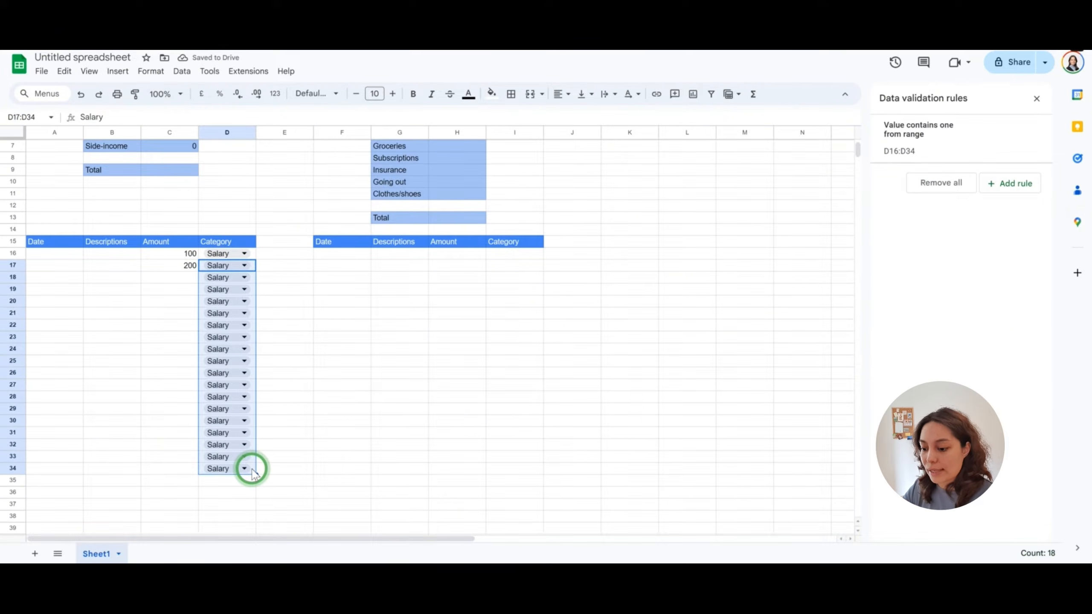
{"action": "key", "text": "Delete"}
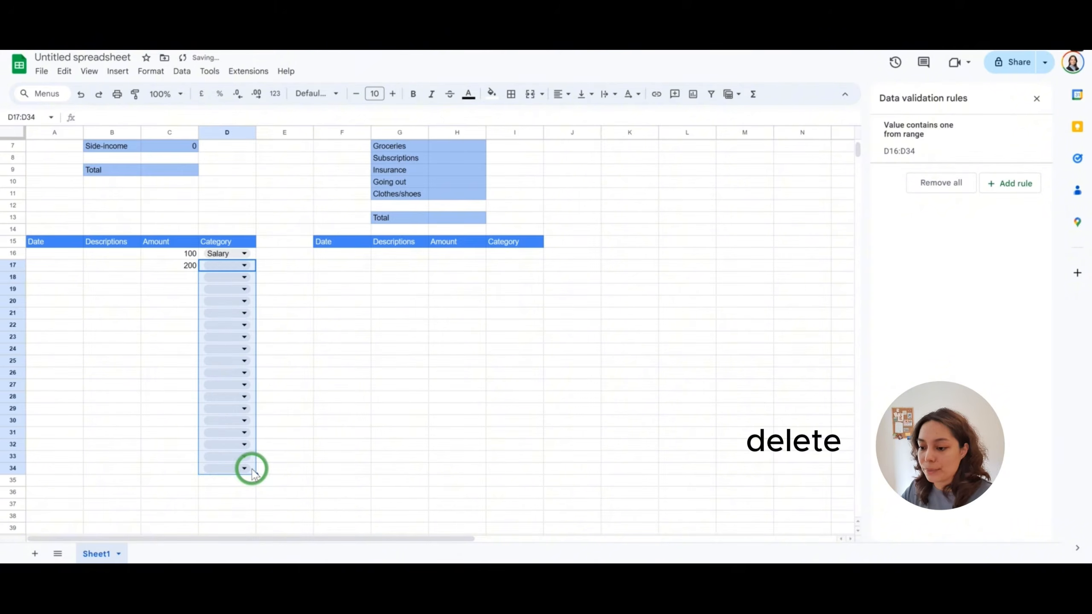
{"action": "left_click", "coordinate": [263, 408]}
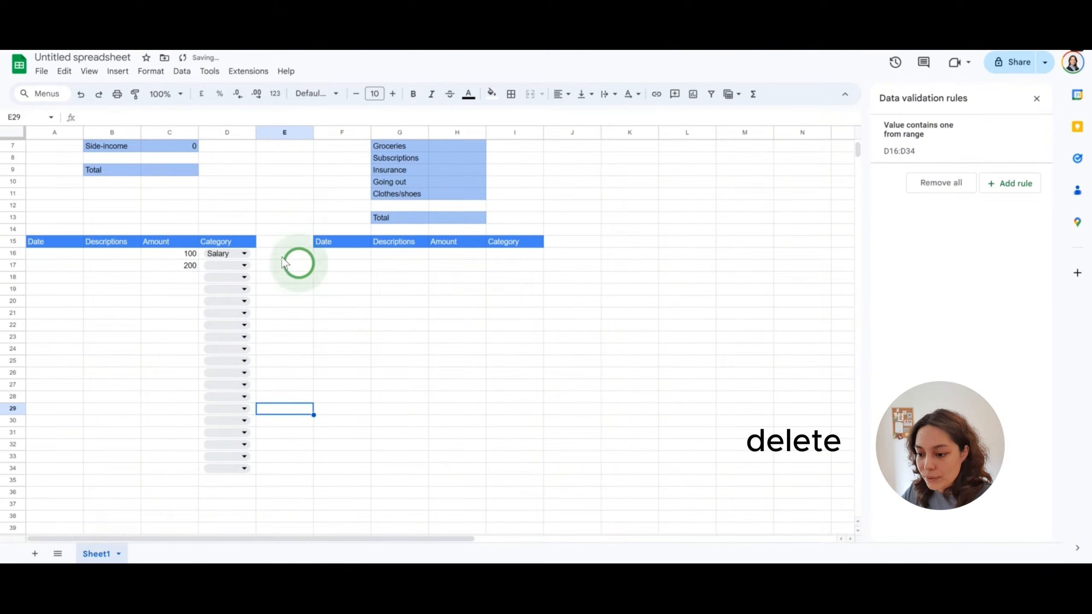
- Choose Allowance as the category in D17 for the 200 income entry
{"action": "left_click", "coordinate": [172, 265]}
{"action": "scroll", "coordinate": [177, 278], "scroll_direction": "up", "scroll_amount": 2}
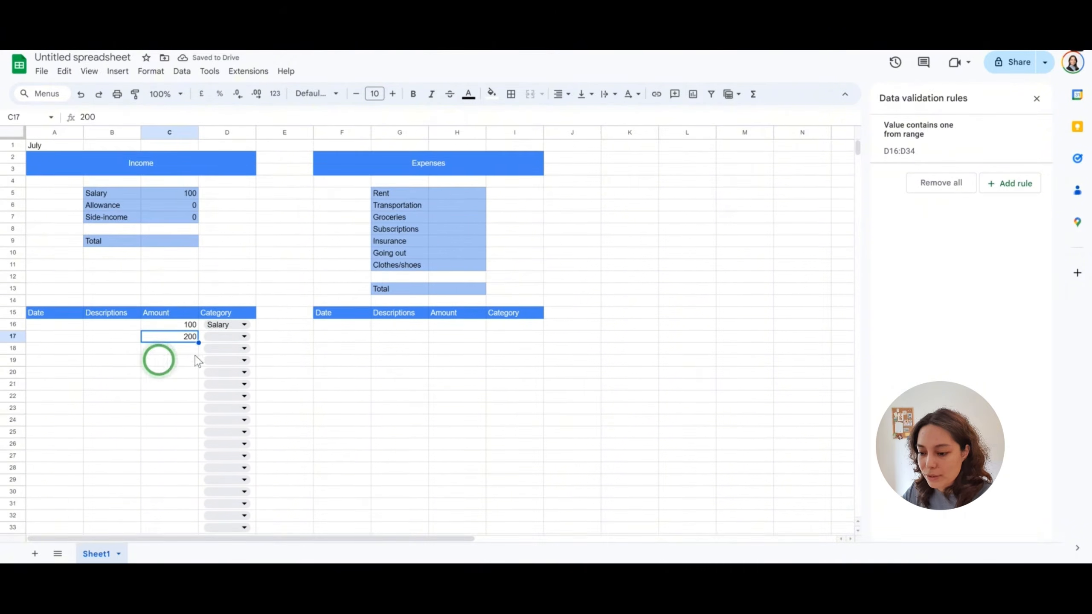
{"action": "left_click", "coordinate": [244, 338]}
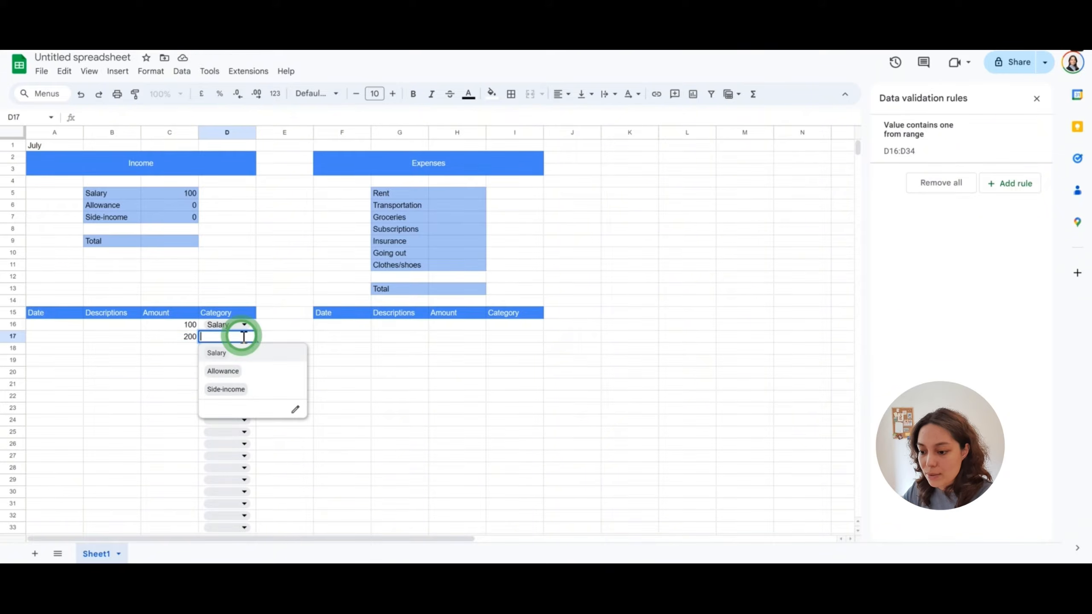
{"action": "left_click", "coordinate": [249, 378]}
{"action": "left_click", "coordinate": [285, 371]}
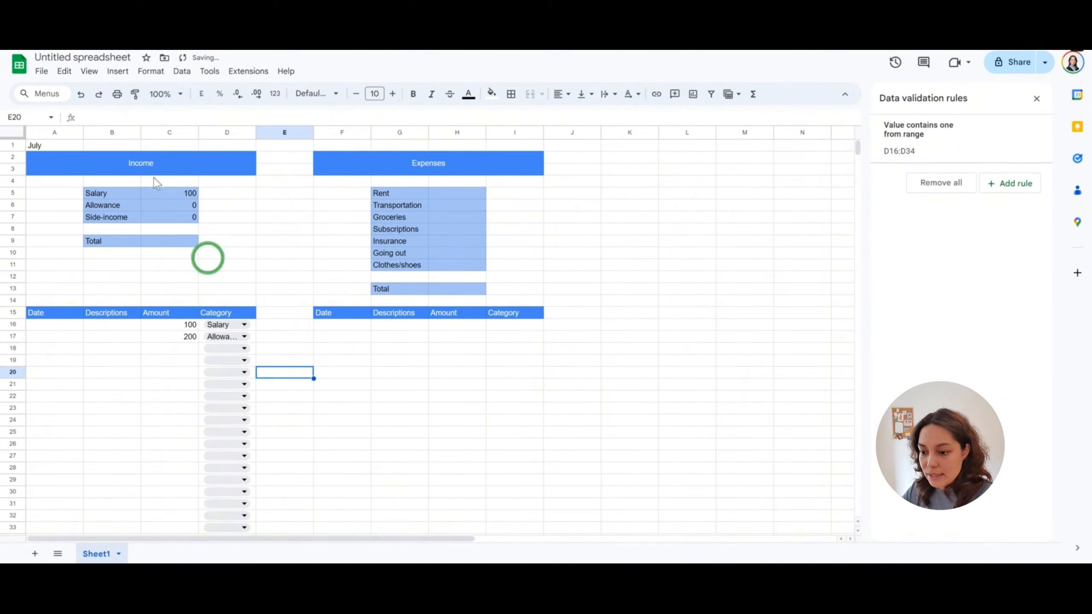
- Check the criterion in the C6 formula and remove the trailing space from the Allowance label in B6
{"action": "left_click", "coordinate": [186, 208]}
{"action": "left_click", "coordinate": [195, 117]}
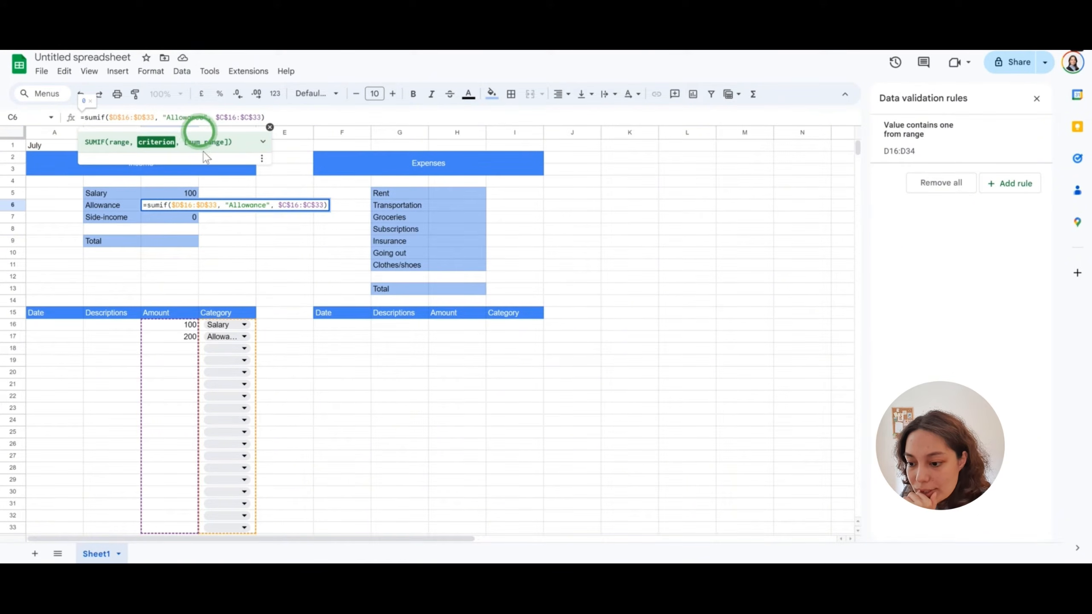
{"action": "left_click", "coordinate": [113, 205]}
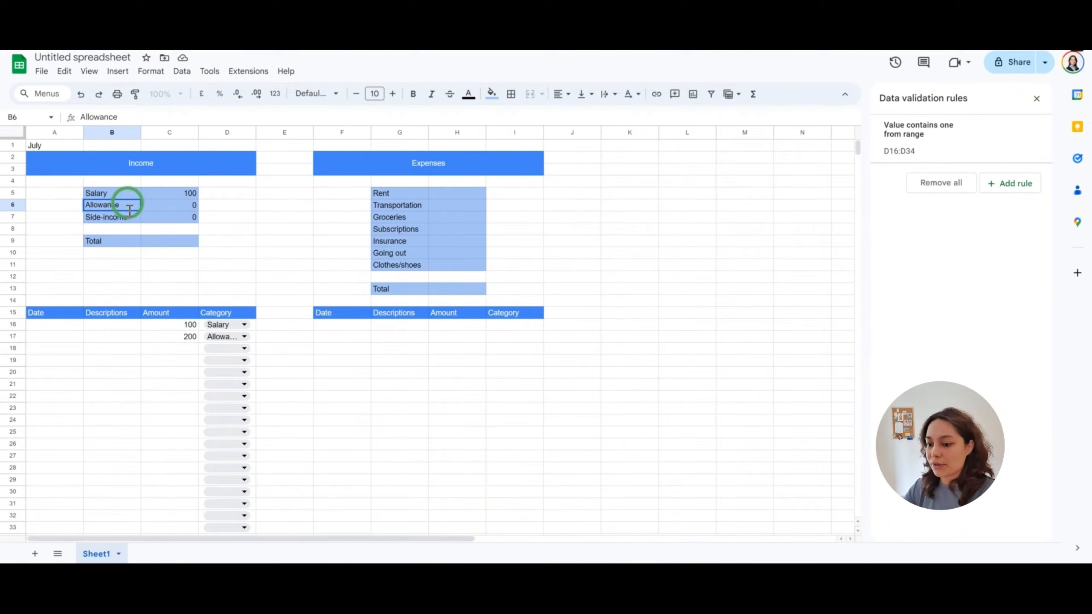
{"action": "key", "text": "Return"}
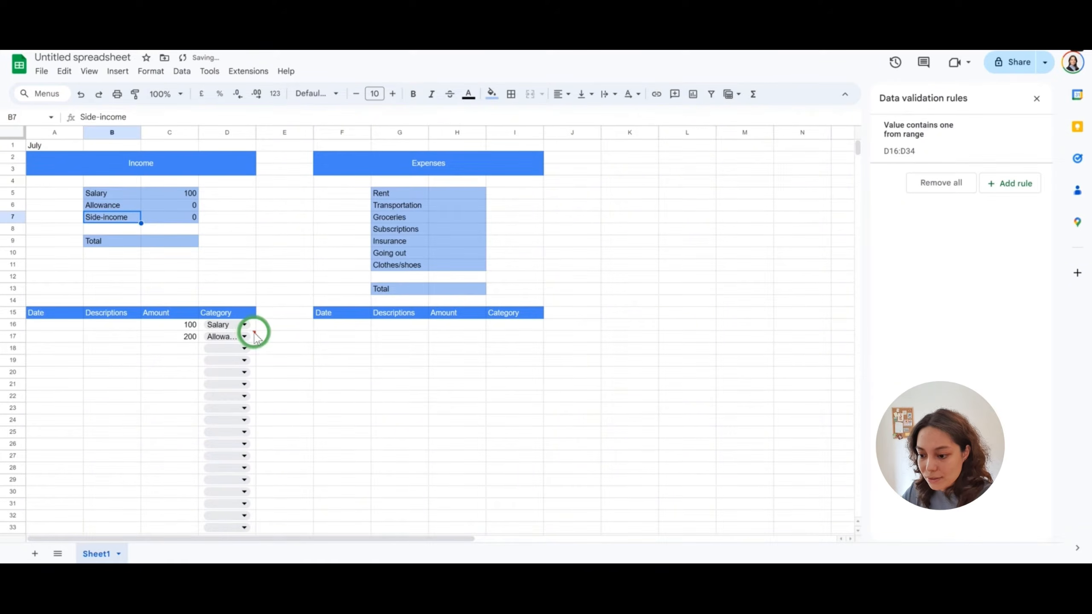
- Inspect the validation error on the category in D17 and its drop-down options
{"action": "mouse_move", "coordinate": [256, 336]}
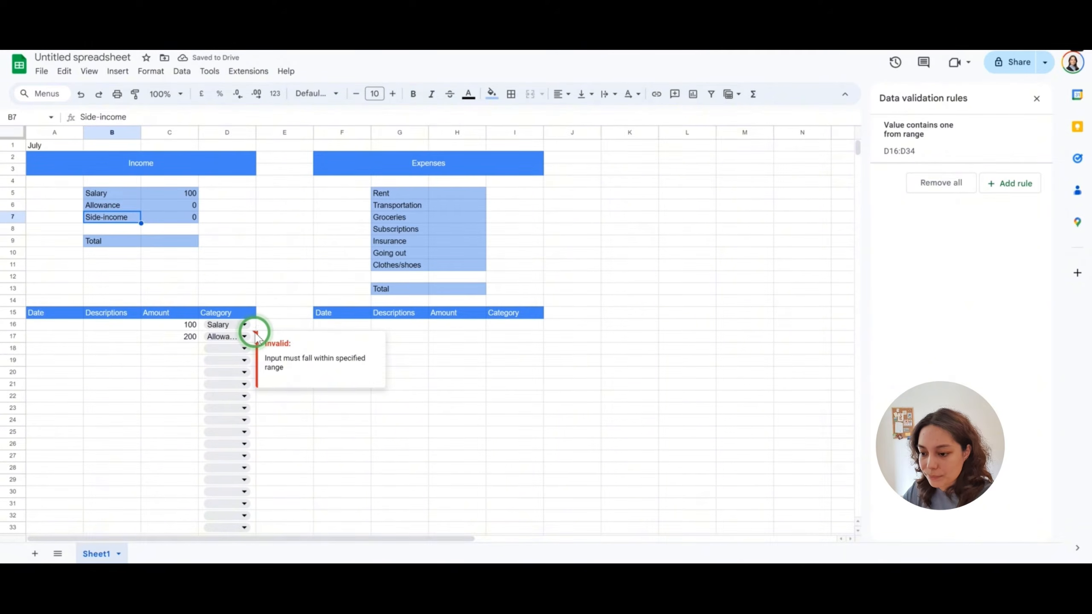
{"action": "left_click", "coordinate": [255, 337]}
{"action": "double_click", "coordinate": [244, 336]}
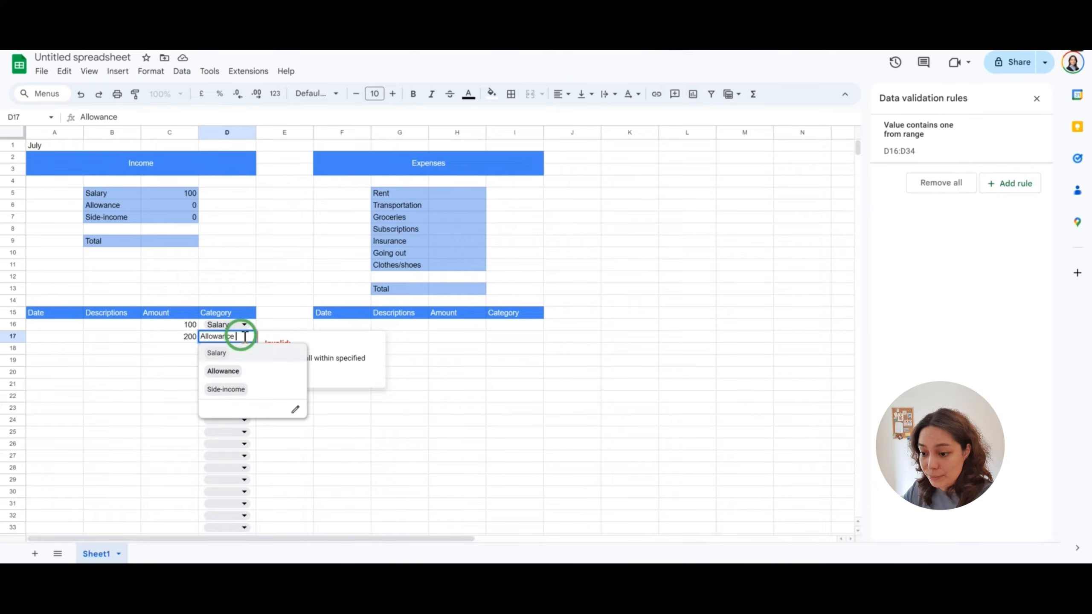
{"action": "left_click", "coordinate": [285, 313]}
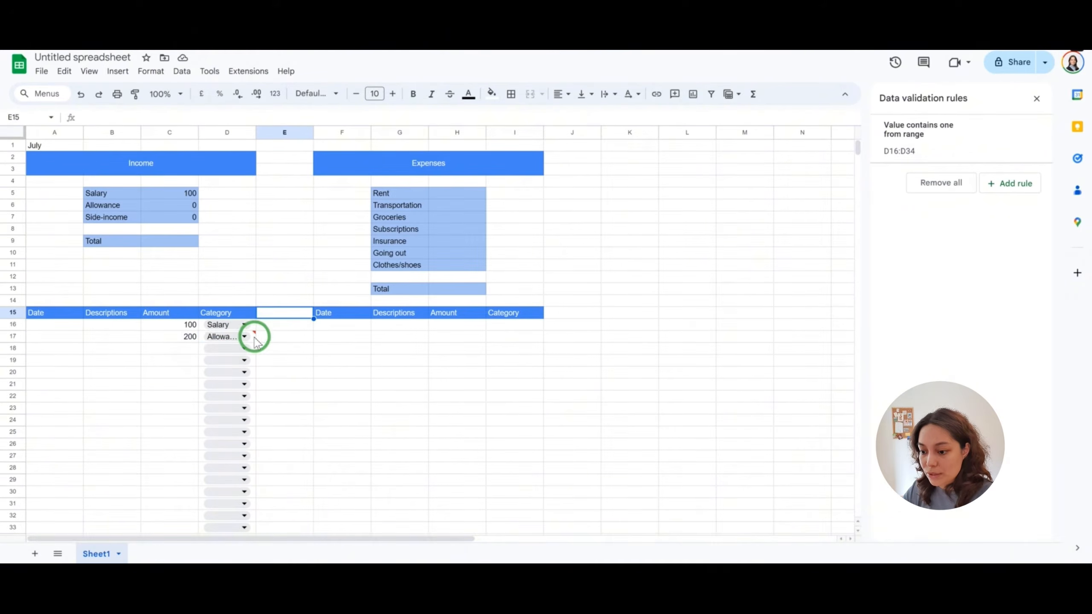
{"action": "left_click", "coordinate": [254, 337]}
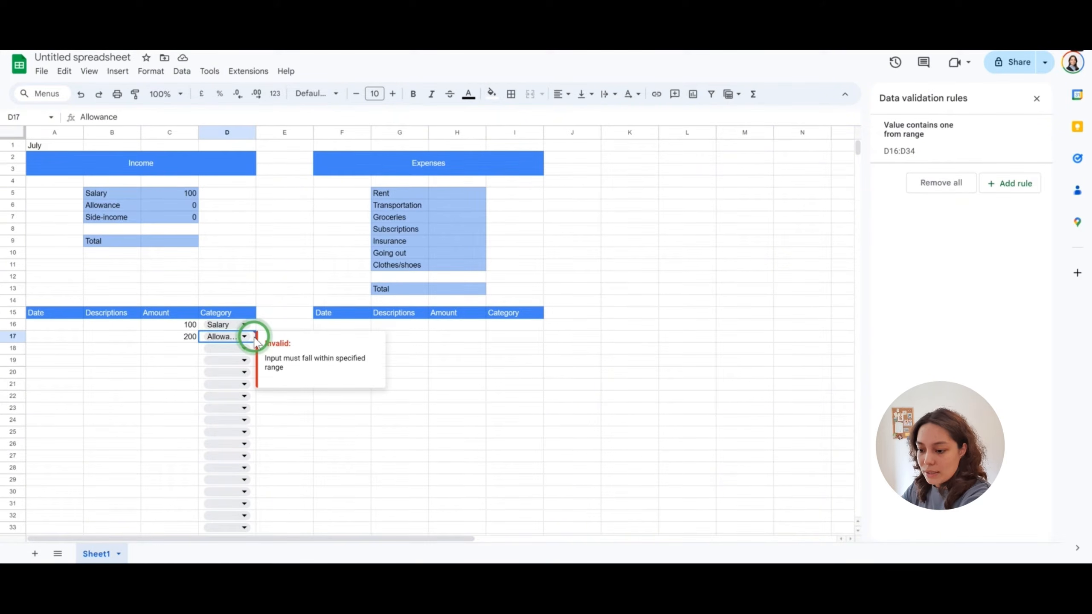
- Clear the category in D17 and choose Allowance again from the drop-down
{"action": "key", "text": "Delete"}
{"action": "left_click", "coordinate": [252, 338]}
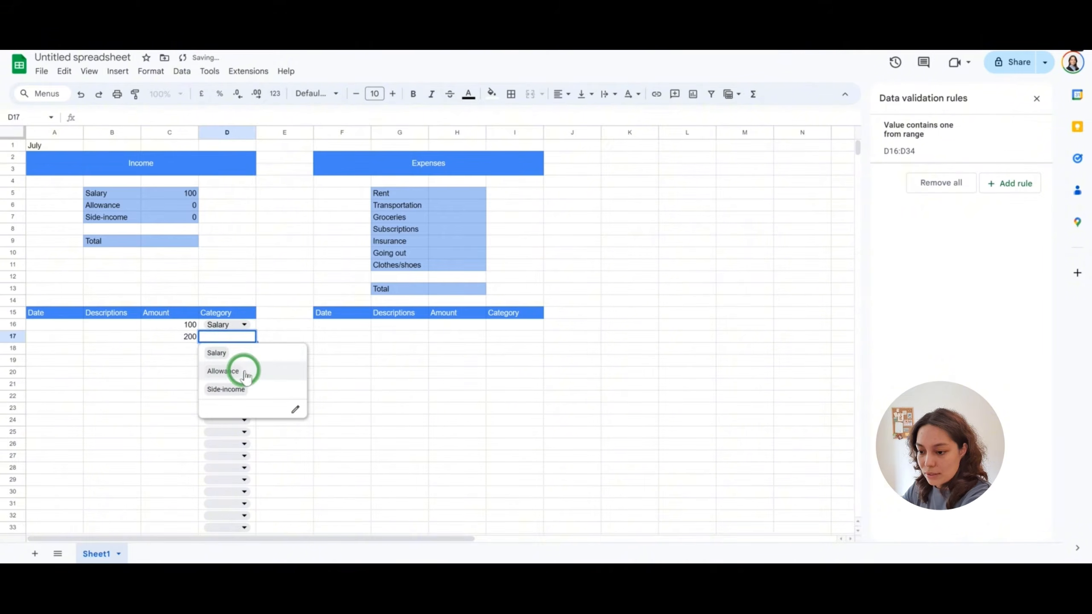
{"action": "left_click", "coordinate": [245, 372]}
{"action": "left_click", "coordinate": [285, 319]}
{"action": "double_click", "coordinate": [249, 338]}
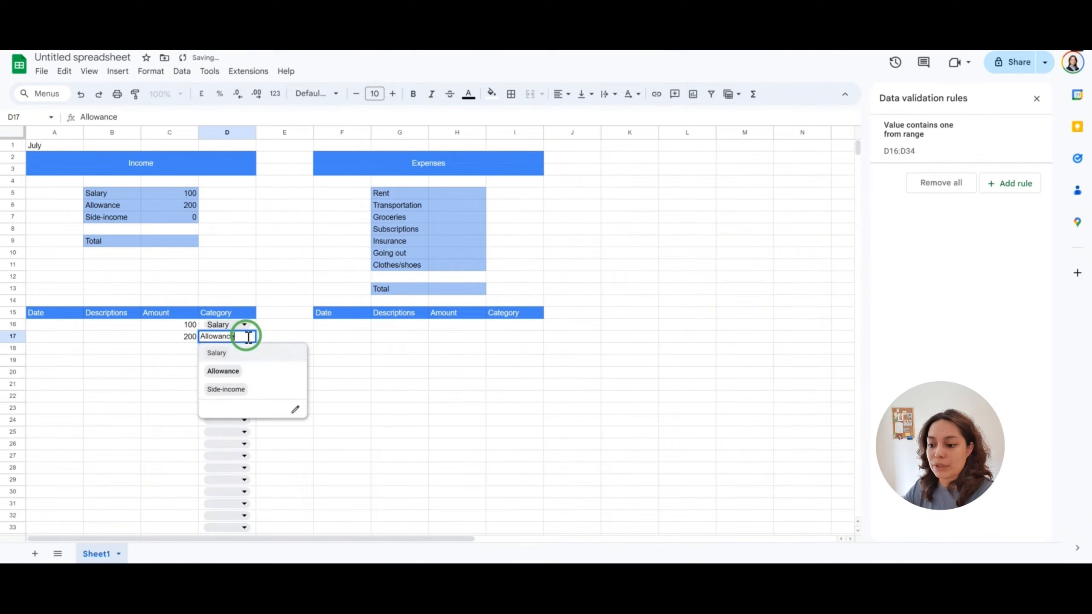
{"action": "left_click", "coordinate": [261, 327]}
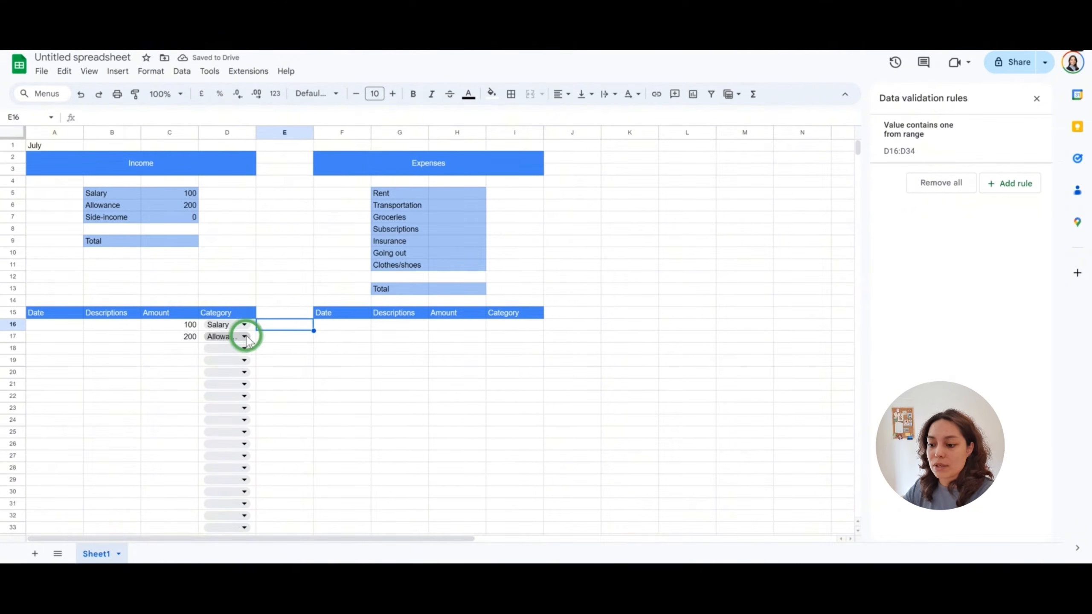
{"action": "left_click", "coordinate": [248, 340]}
{"action": "left_click", "coordinate": [237, 370]}
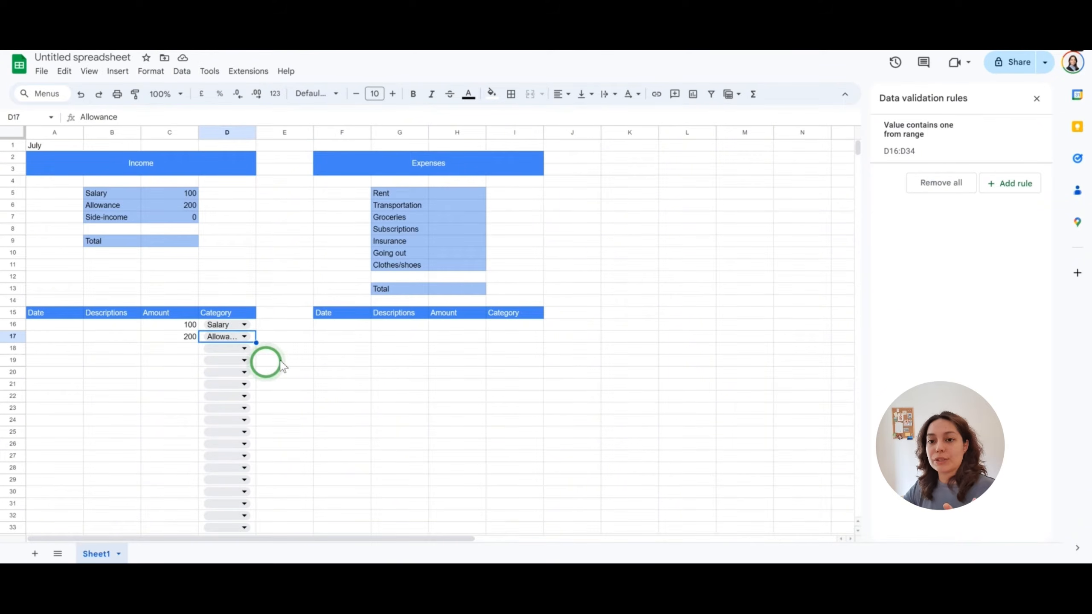
- Add a third sample income entry with amount 100 in C18 and category Side-income in D18
{"action": "left_click", "coordinate": [174, 361]}
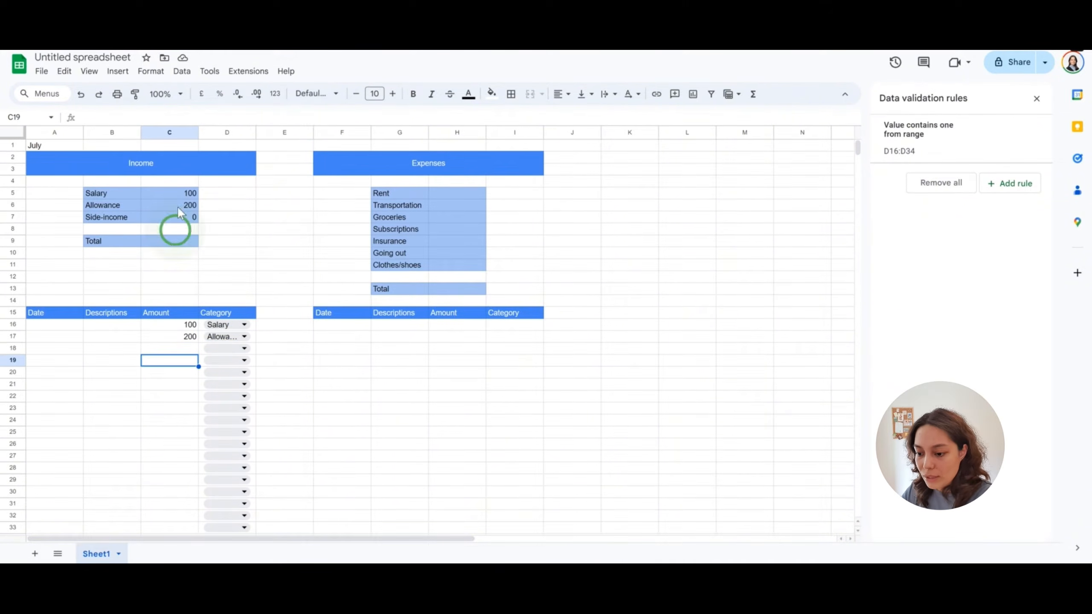
{"action": "left_click", "coordinate": [176, 349]}
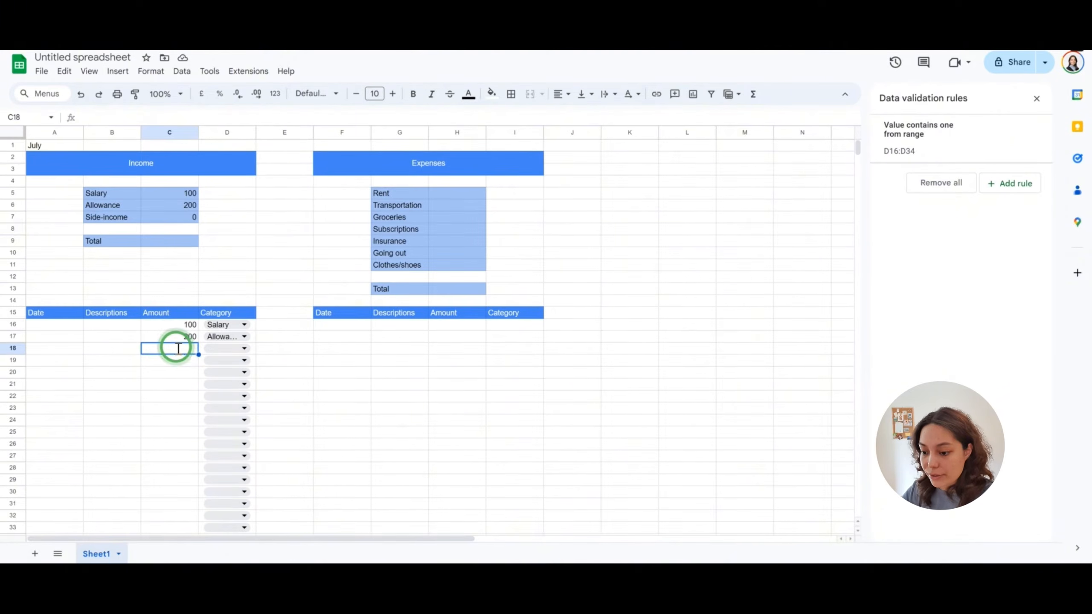
{"action": "type", "text": "100"}
{"action": "key", "text": "Return"}
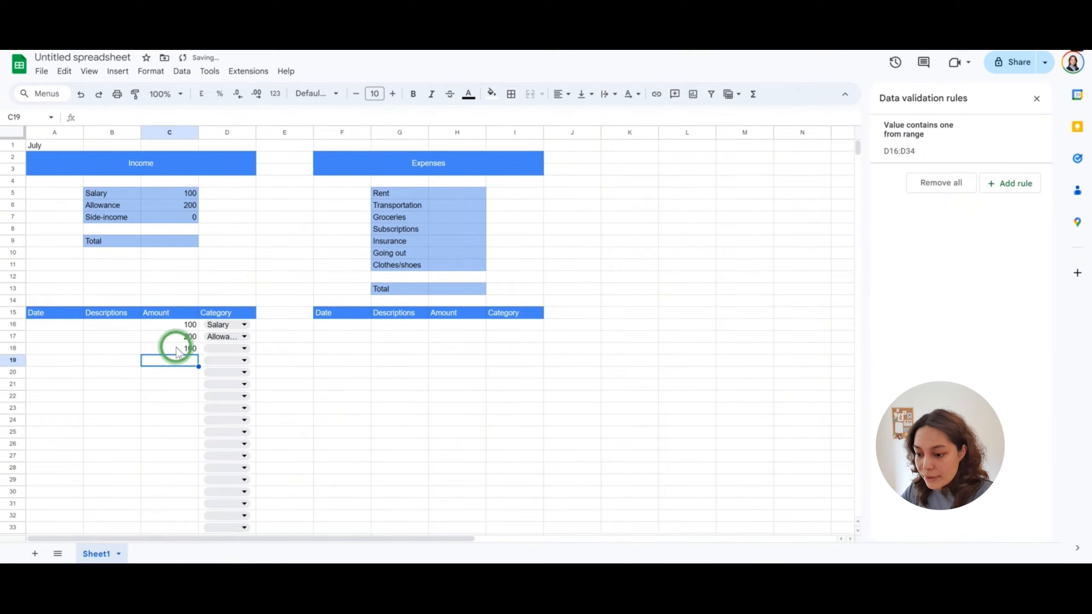
{"action": "left_click", "coordinate": [212, 349]}
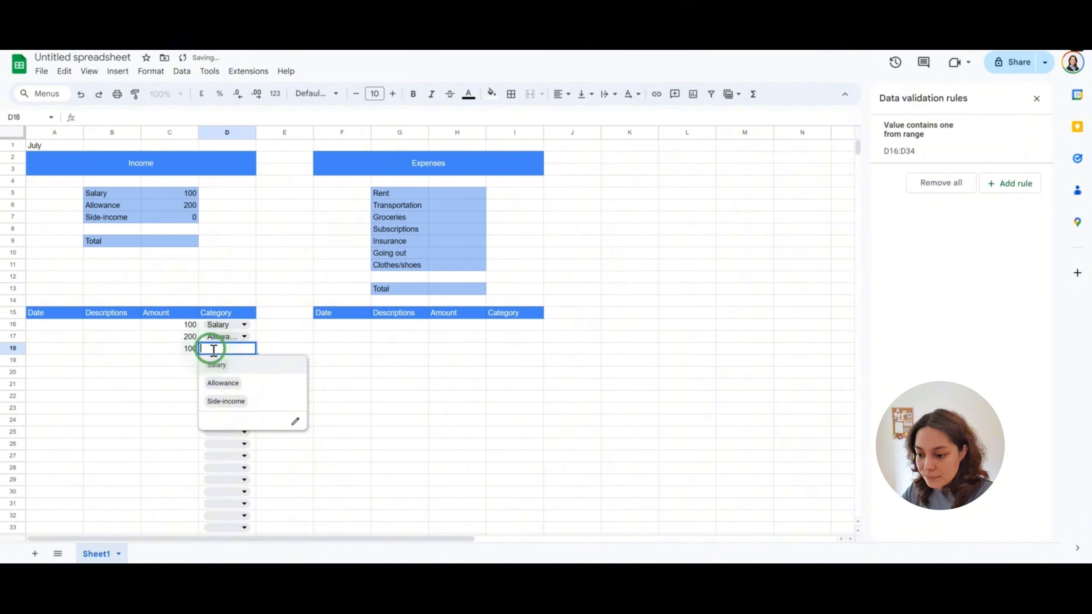
{"action": "left_click", "coordinate": [248, 396]}
{"action": "left_click", "coordinate": [163, 300]}
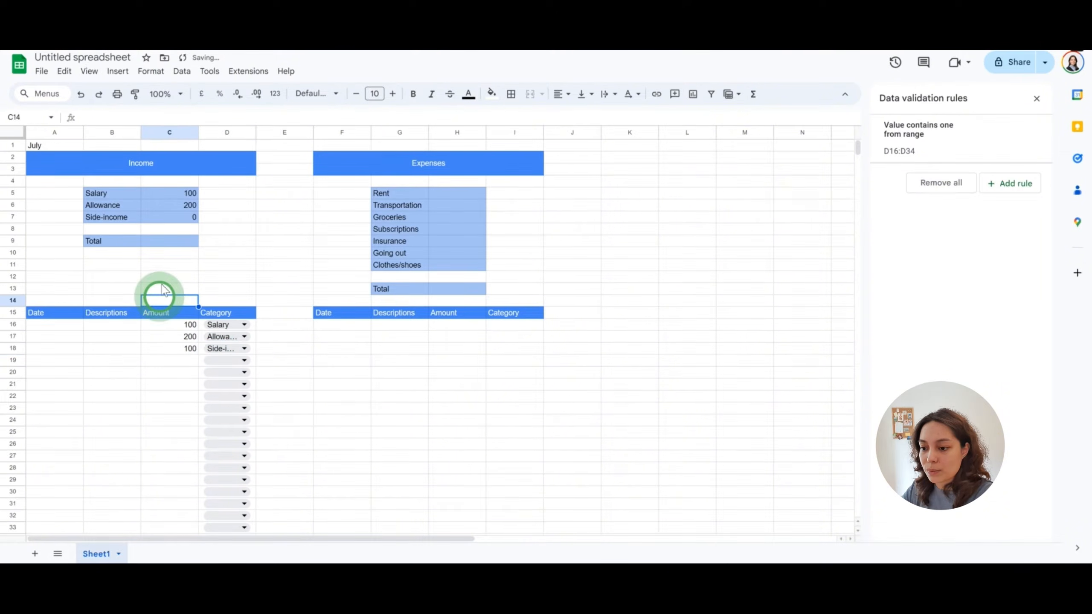
- Check the criterion in the C7 formula and remove the trailing space from the Side-income label in B7
{"action": "left_click", "coordinate": [174, 216]}
{"action": "left_click", "coordinate": [208, 118]}
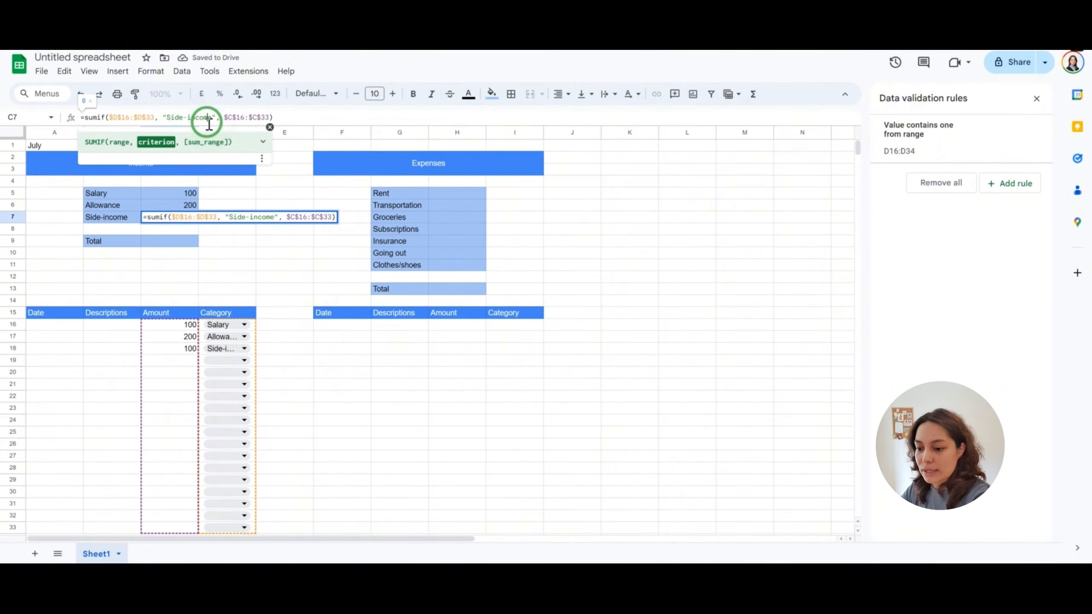
{"action": "key", "text": "Return"}
{"action": "double_click", "coordinate": [135, 217]}
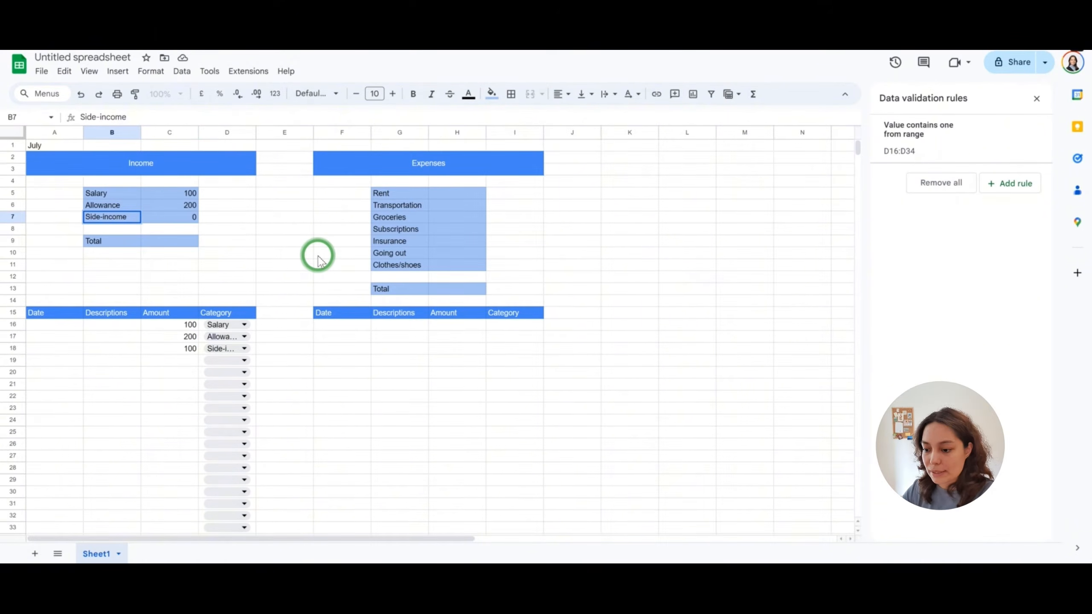
{"action": "key", "text": "Return"}
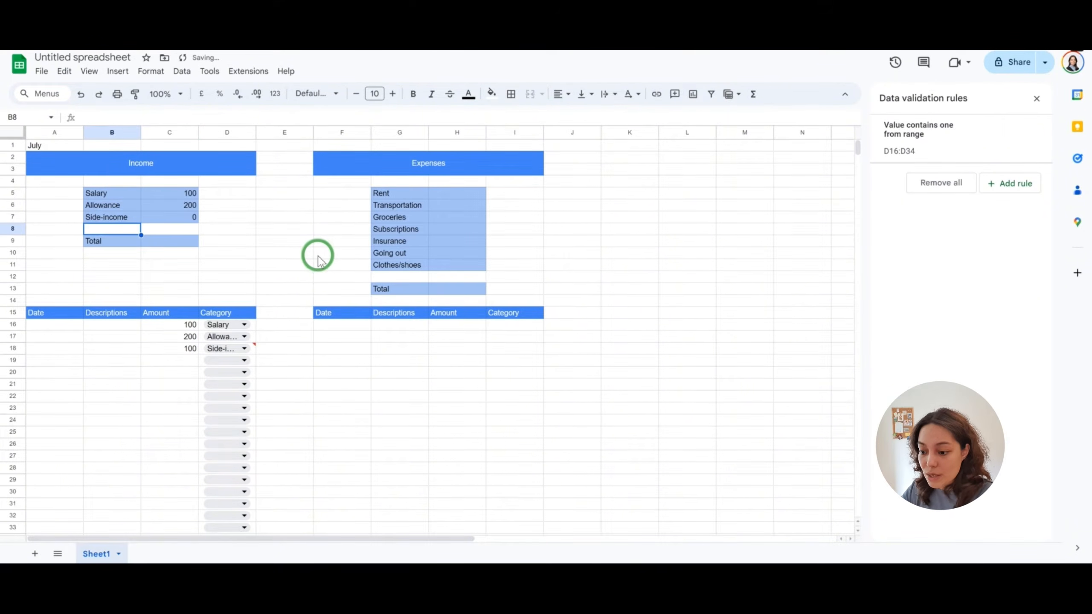
- Choose Side-income again from the category drop-down in D18
{"action": "left_click", "coordinate": [252, 349]}
{"action": "left_click", "coordinate": [253, 350]}
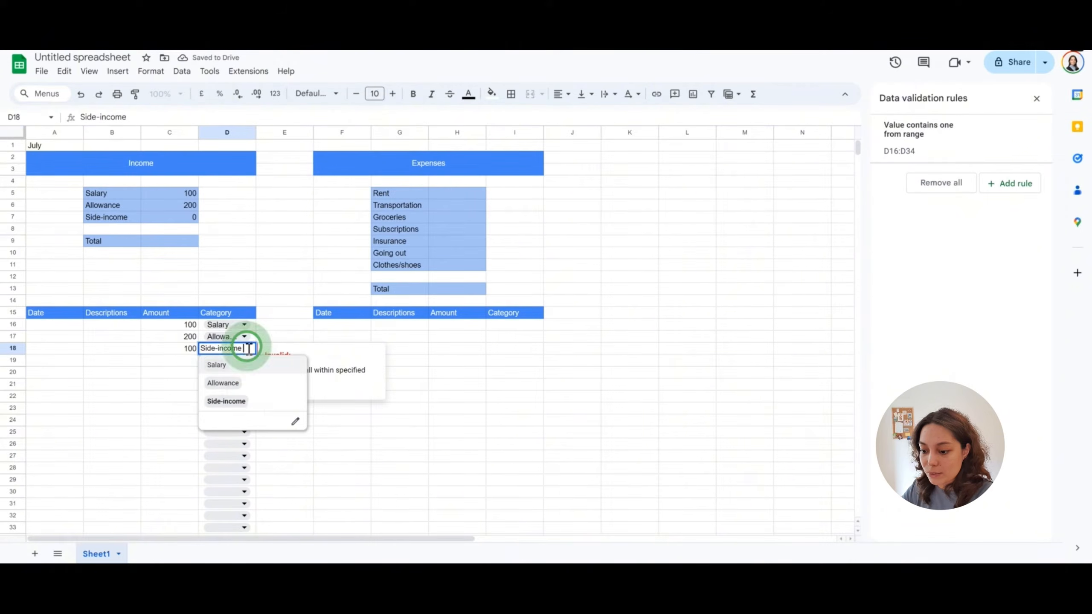
{"action": "left_click", "coordinate": [250, 407]}
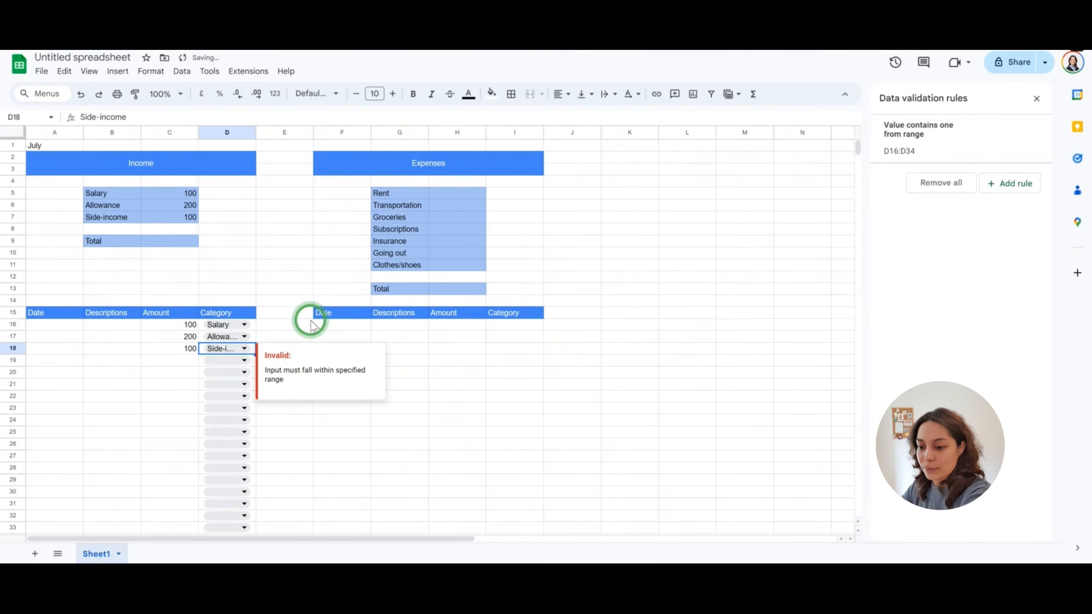
{"action": "left_click", "coordinate": [325, 349]}
- Total the income categories in C9 with a SUM formula over C5:C7
{"action": "left_click", "coordinate": [187, 217]}
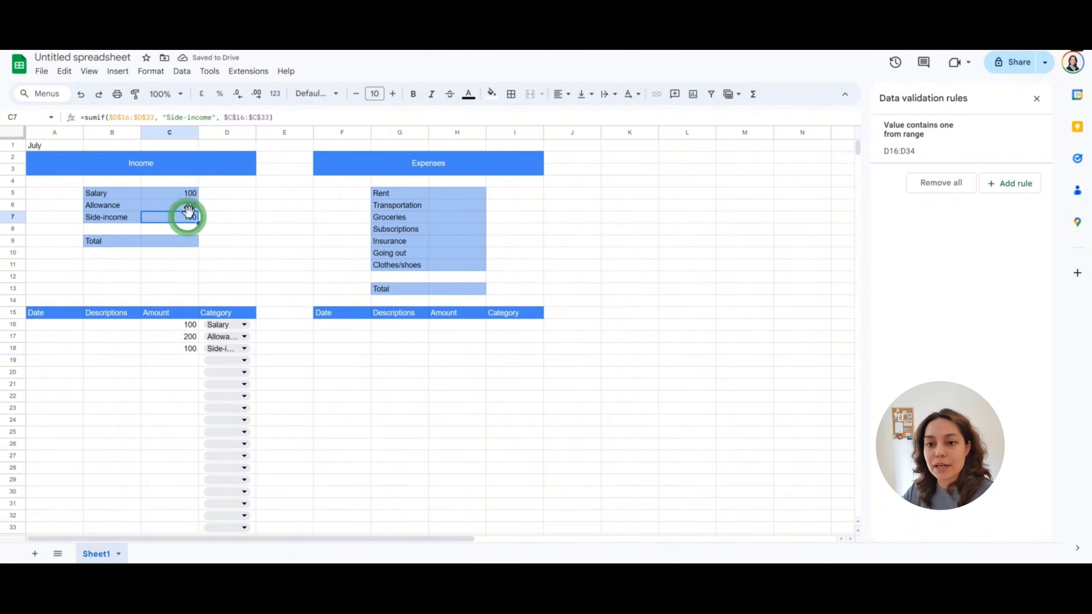
{"action": "left_click", "coordinate": [172, 240]}
{"action": "type", "text": "=sum("}
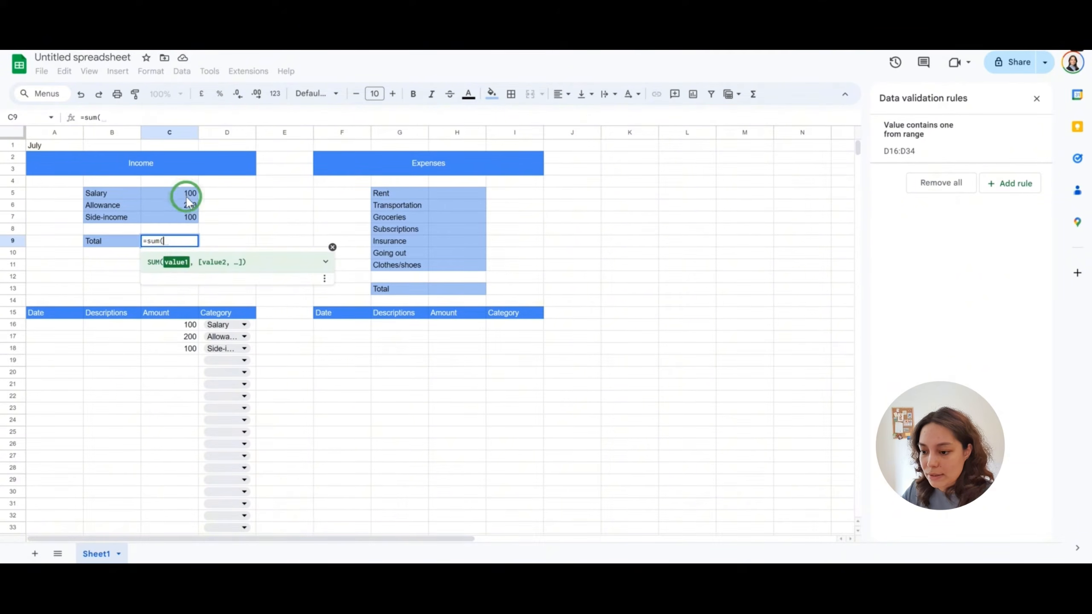
{"action": "left_click_drag", "start_coordinate": [188, 198], "coordinate": [190, 221]}
{"action": "key", "text": "Return"}
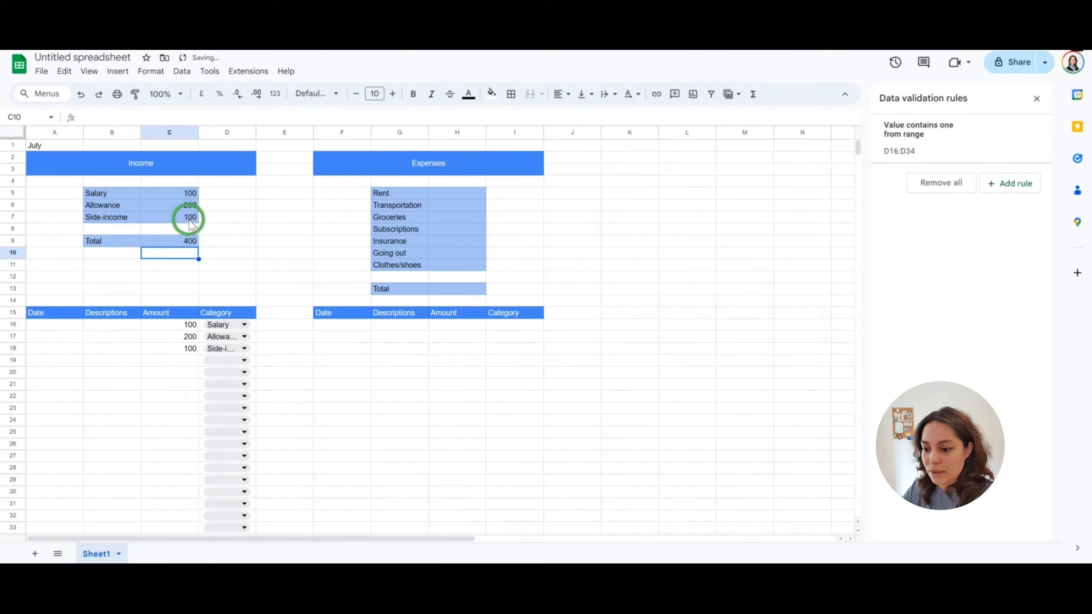
{"action": "left_click", "coordinate": [254, 307]}
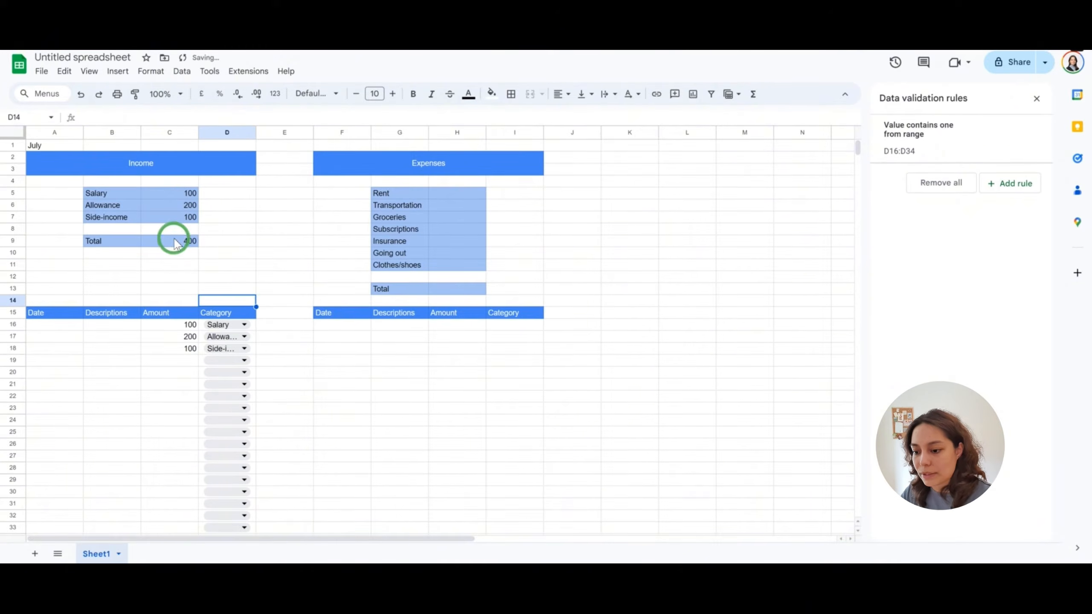
{"action": "left_click", "coordinate": [170, 239]}
{"action": "left_click_drag", "start_coordinate": [124, 334], "coordinate": [121, 353]}
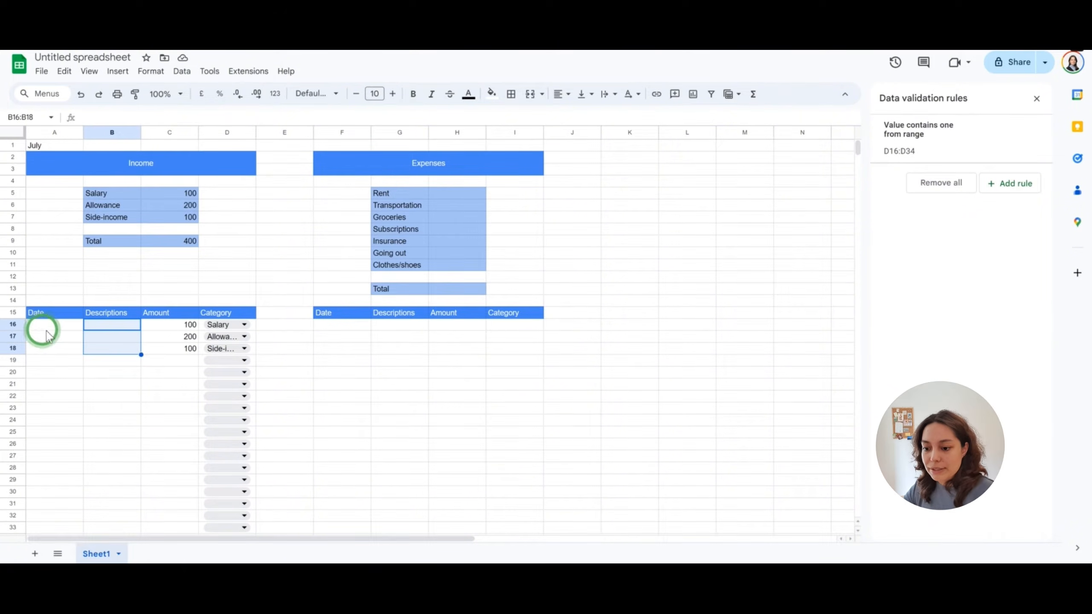
{"action": "left_click_drag", "start_coordinate": [45, 331], "coordinate": [58, 367]}
{"action": "left_click_drag", "start_coordinate": [66, 441], "coordinate": [66, 441]}
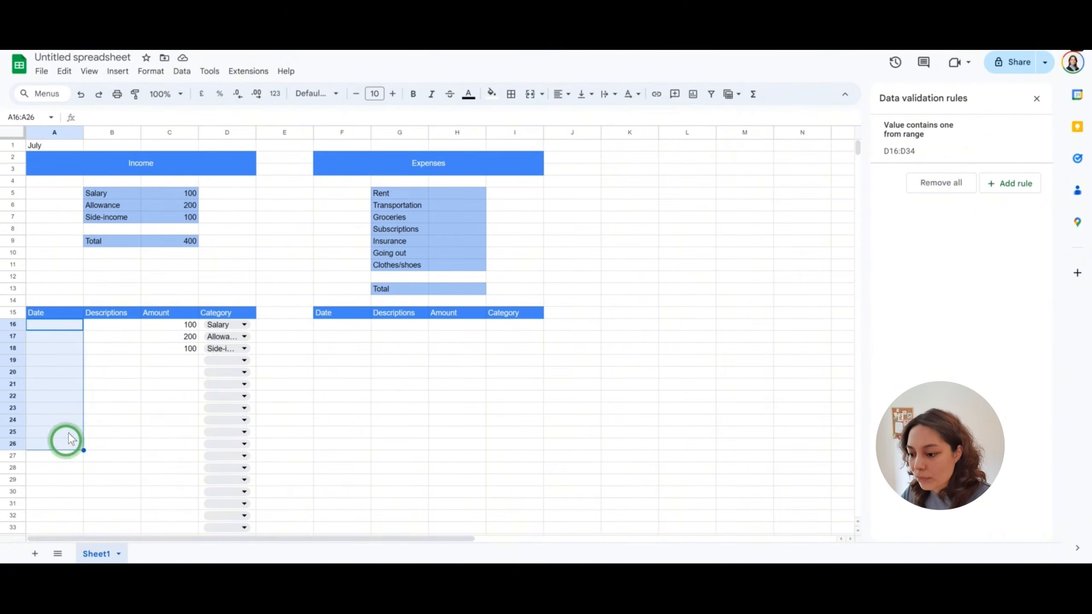
{"action": "left_click", "coordinate": [67, 441]}
{"action": "left_click", "coordinate": [408, 336]}
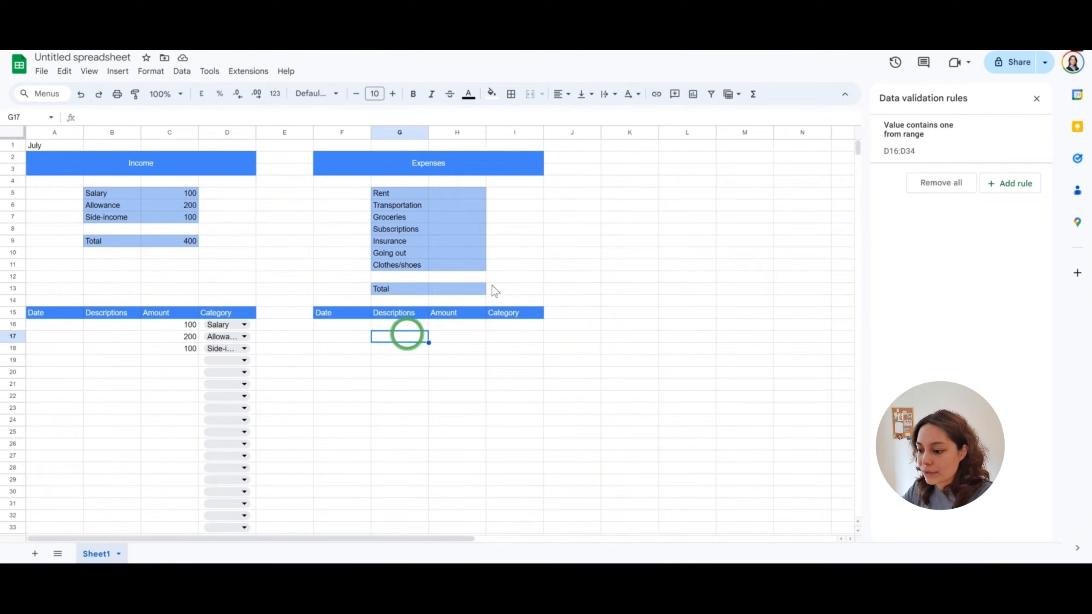
- Add a drop-down from a range to the expenses Category cell I16, using the expense categories in G5:G11 as its source
{"action": "left_click", "coordinate": [509, 325]}
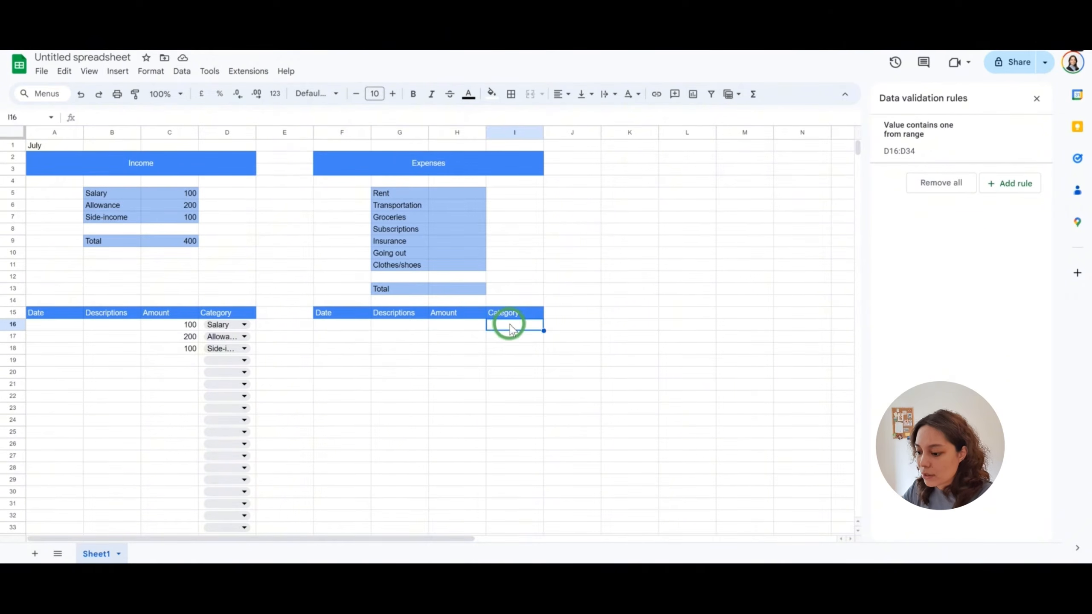
{"action": "right_click", "coordinate": [509, 326]}
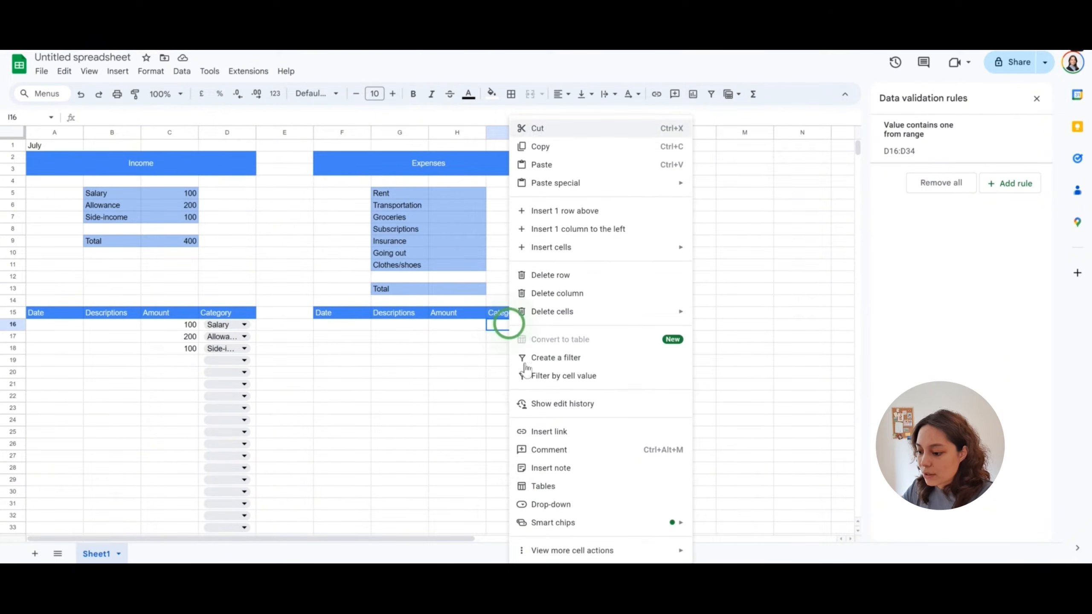
{"action": "left_click", "coordinate": [557, 505]}
{"action": "left_click", "coordinate": [933, 196]}
{"action": "left_click", "coordinate": [952, 217]}
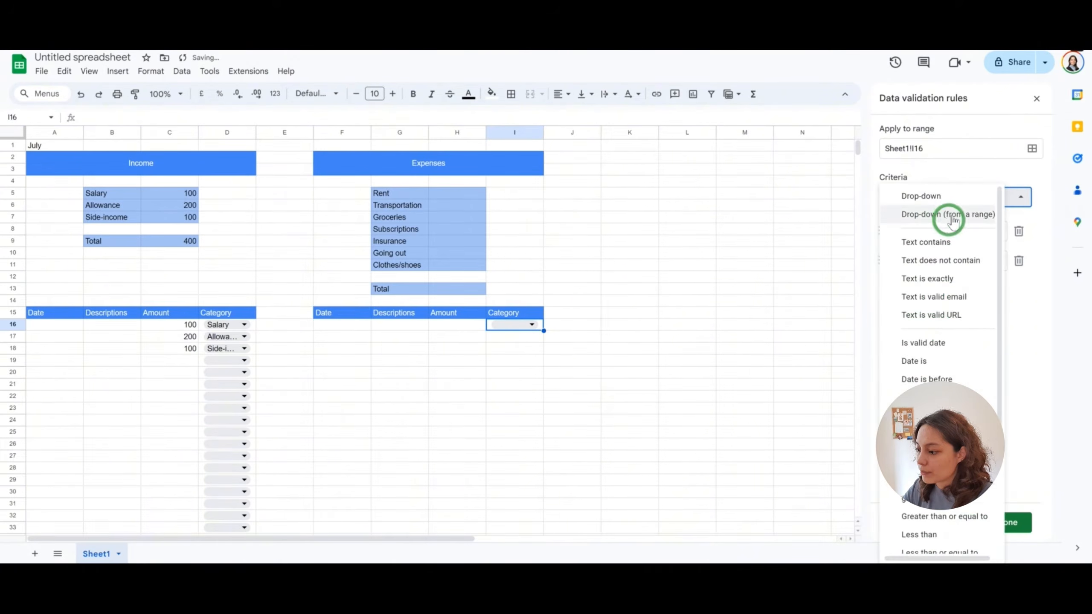
{"action": "left_click", "coordinate": [952, 230]}
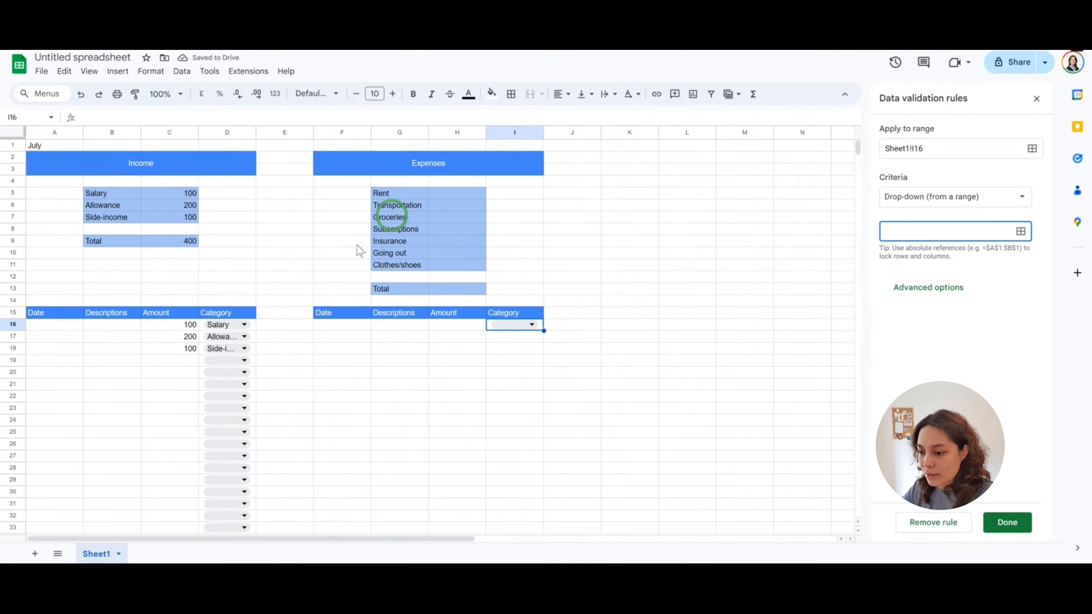
{"action": "left_click_drag", "start_coordinate": [406, 195], "coordinate": [407, 270]}
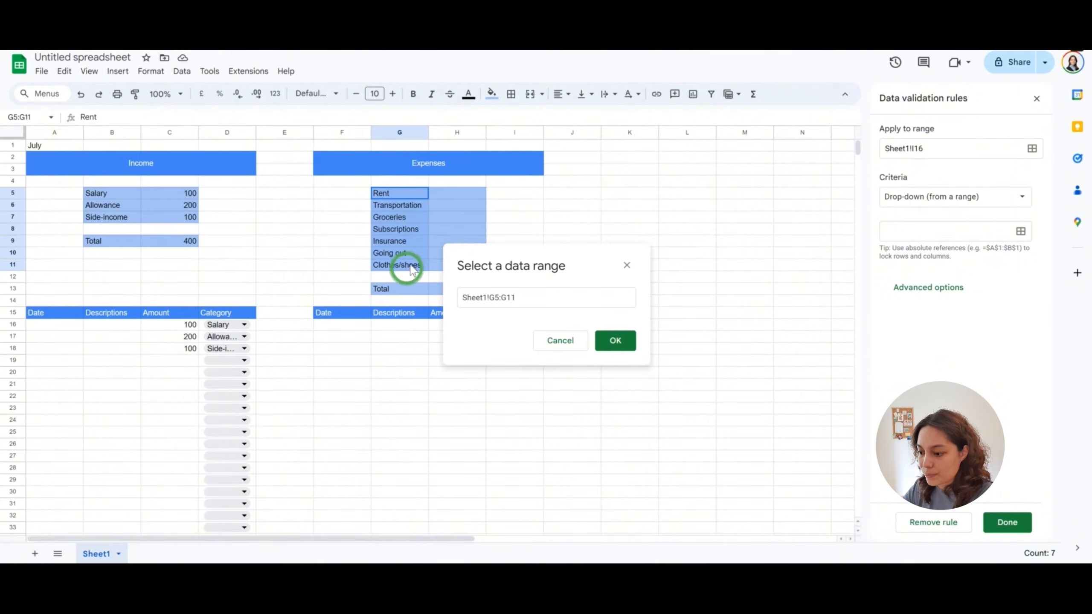
{"action": "left_click", "coordinate": [615, 341]}
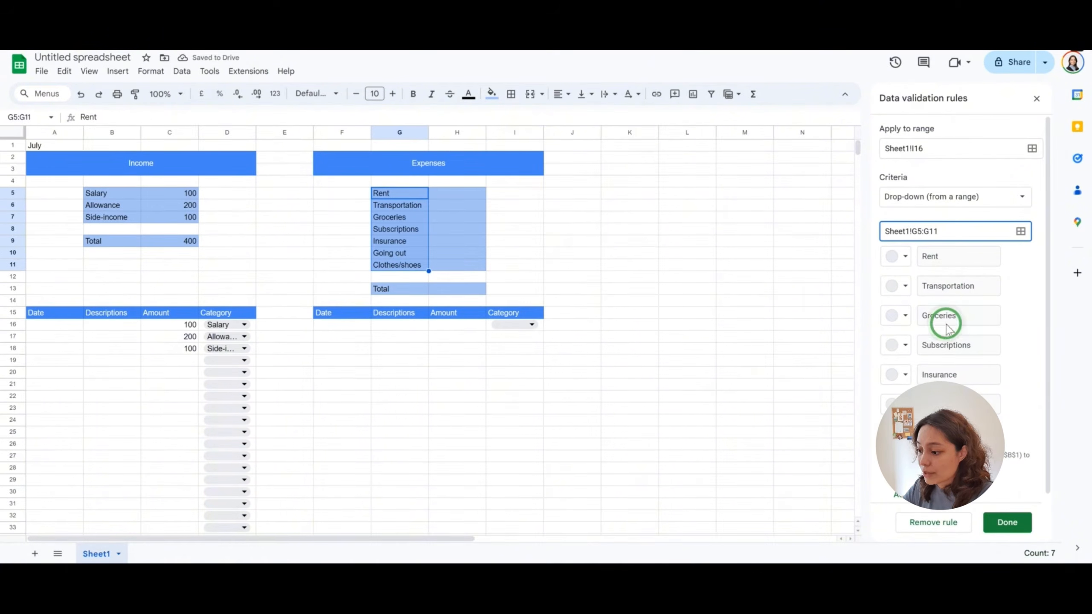
{"action": "left_click", "coordinate": [903, 319]}
{"action": "left_click", "coordinate": [903, 320]}
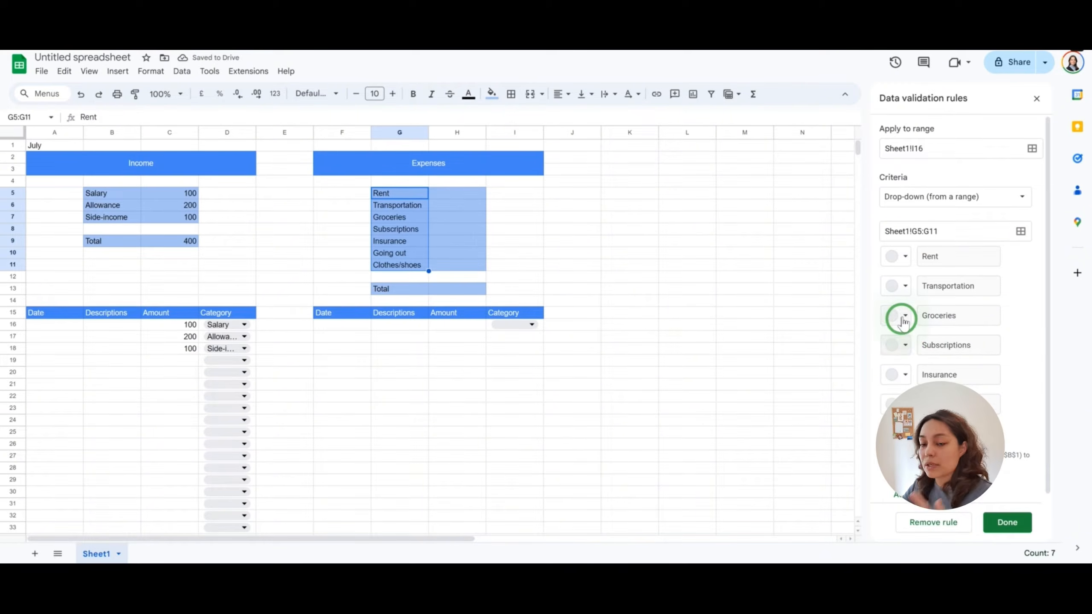
{"action": "left_click", "coordinate": [902, 318]}
{"action": "left_click", "coordinate": [903, 315]}
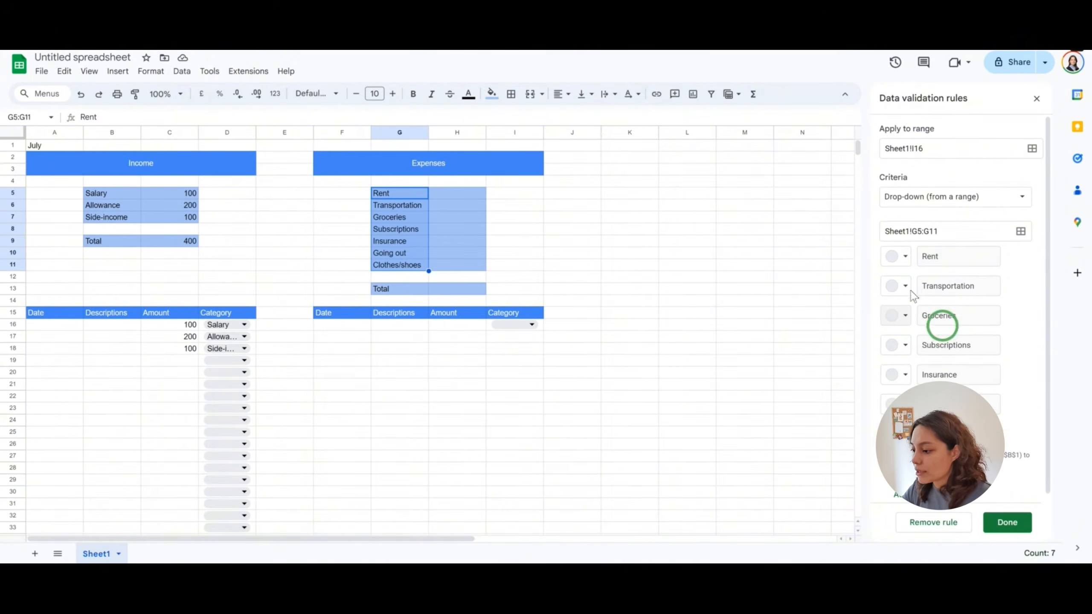
{"action": "left_click", "coordinate": [905, 286]}
{"action": "left_click", "coordinate": [905, 287]}
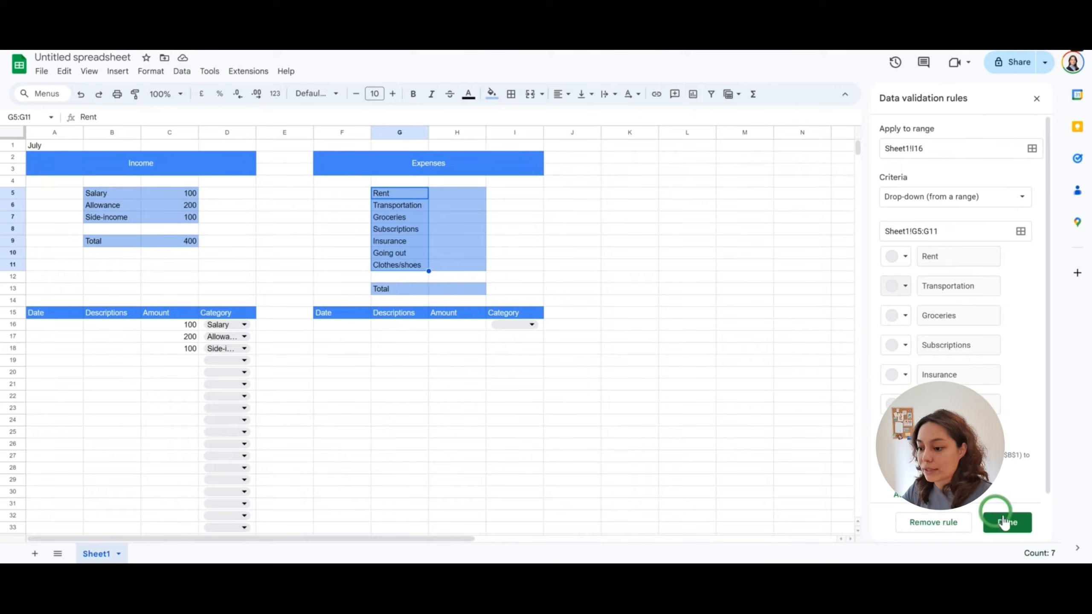
- Save the drop-down rule and add a sample expense with amount 500 in H16 and category Rent in I16
{"action": "left_click", "coordinate": [1003, 522]}
{"action": "left_click", "coordinate": [395, 325]}
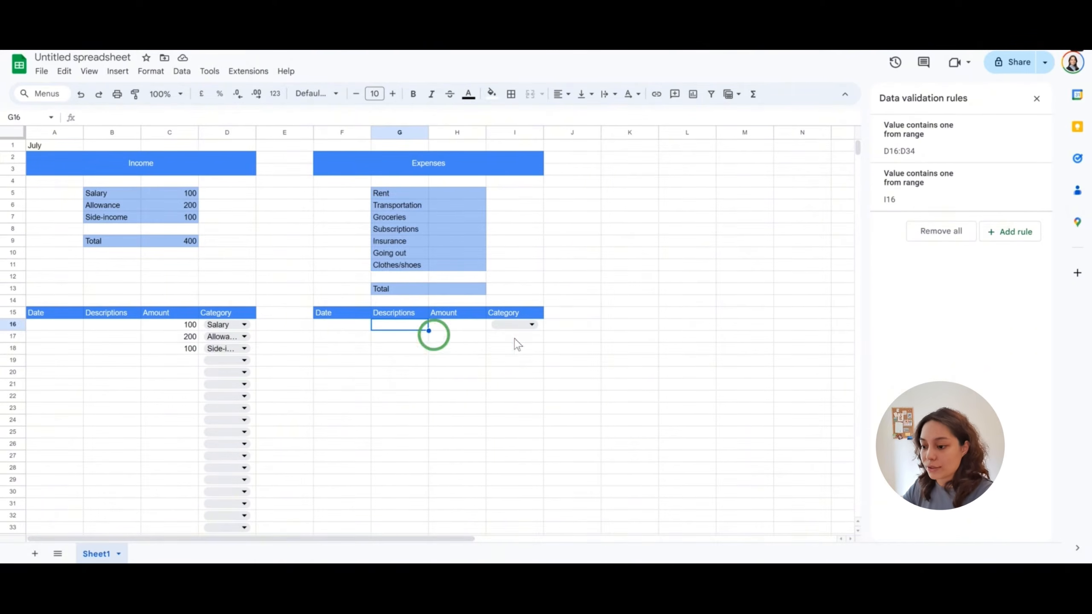
{"action": "left_click", "coordinate": [455, 325]}
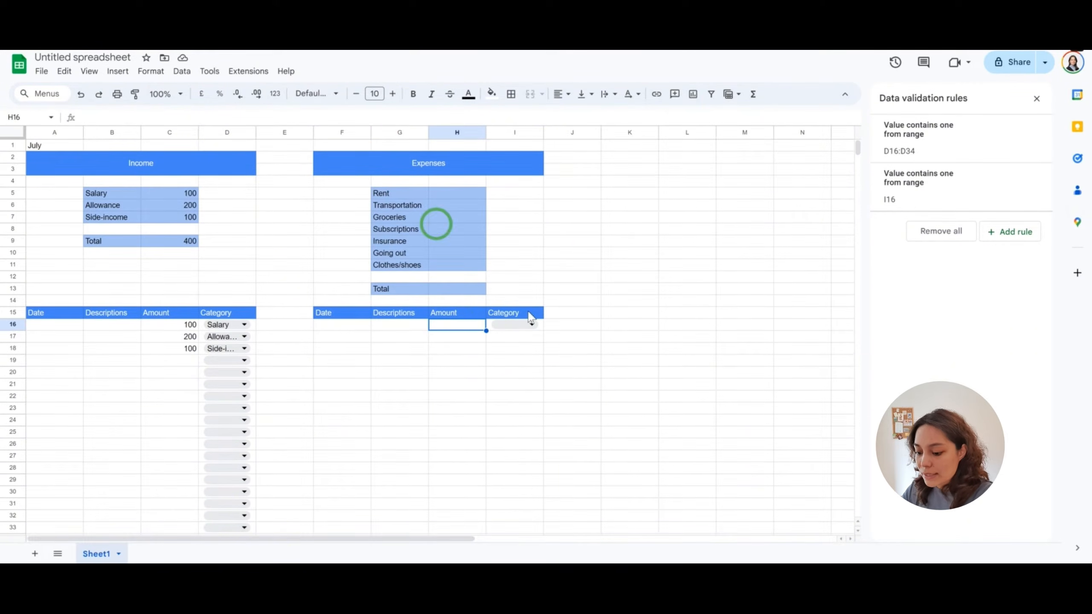
{"action": "type", "text": "500"}
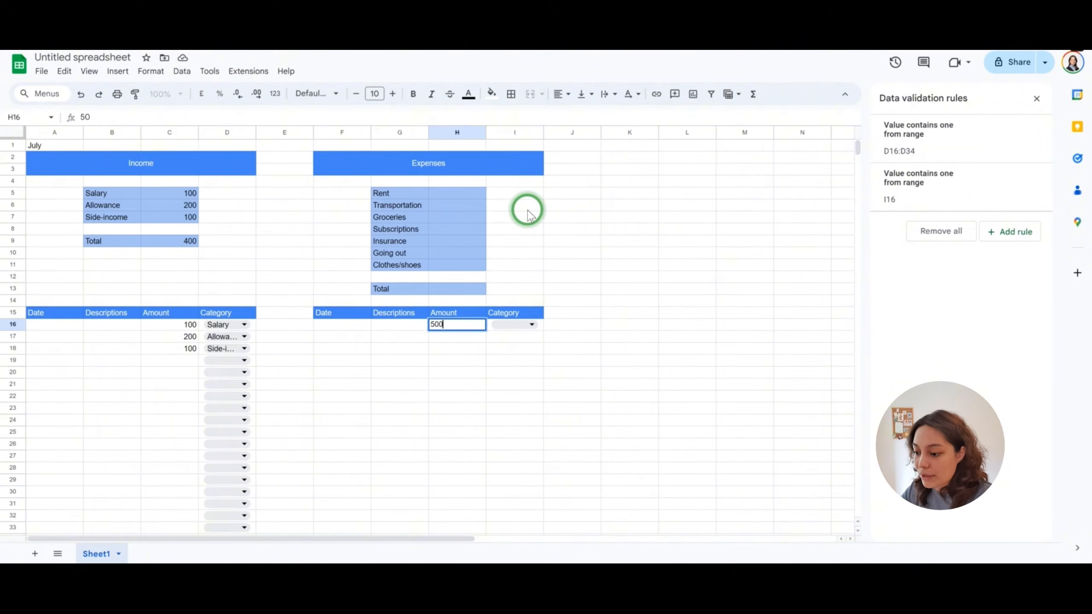
{"action": "key", "text": "Return"}
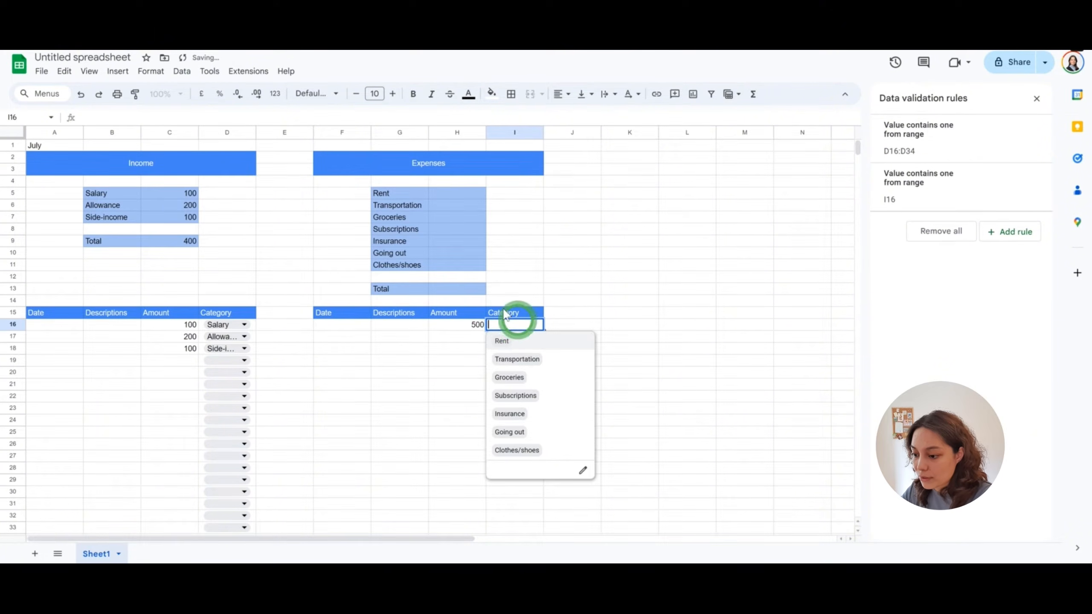
{"action": "left_click", "coordinate": [517, 340]}
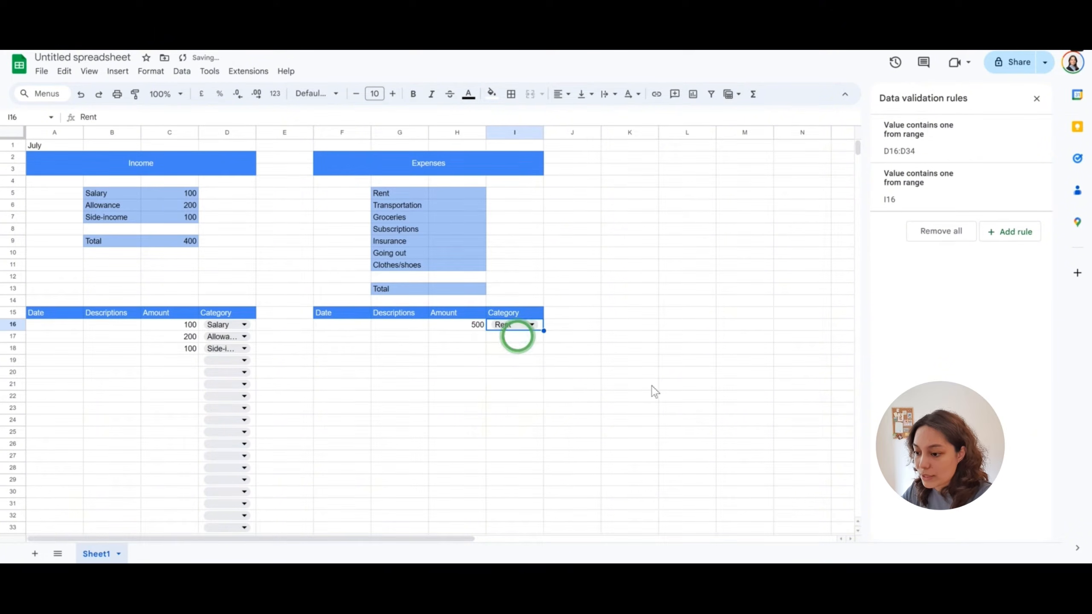
- Check the Salary formula in C5 and start a SUMIF formula in H5 with the category range I16:I33
{"action": "double_click", "coordinate": [415, 195]}
{"action": "left_click", "coordinate": [434, 193]}
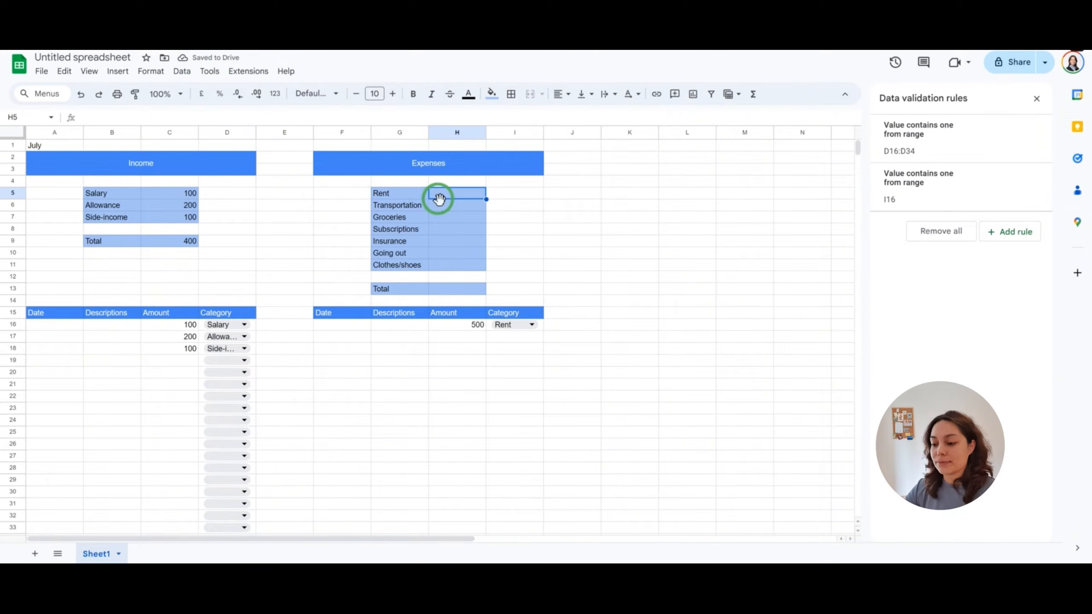
{"action": "left_click", "coordinate": [189, 193]}
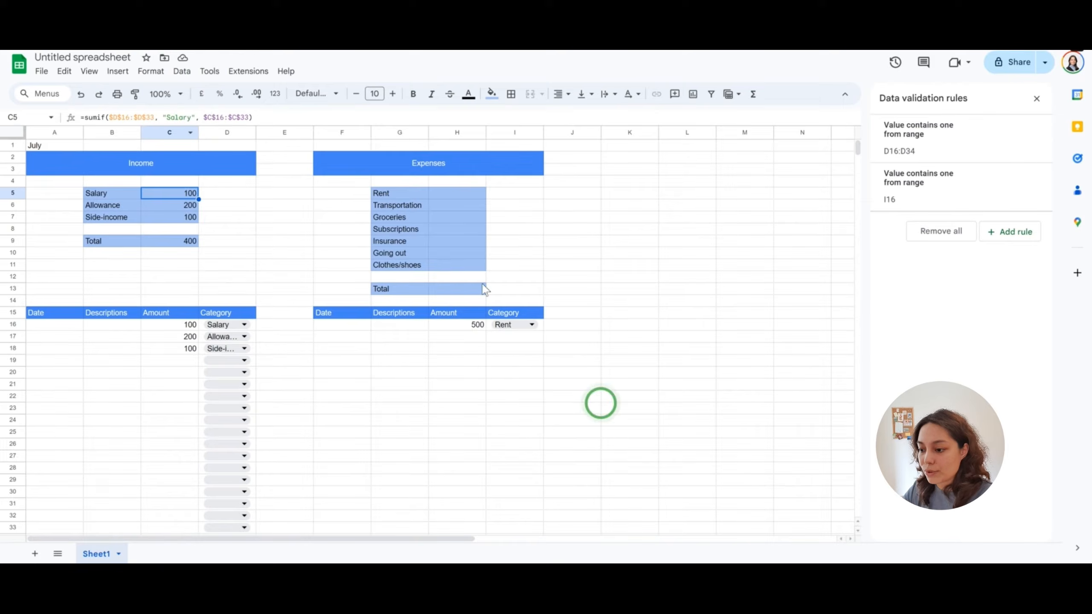
{"action": "left_click", "coordinate": [459, 196]}
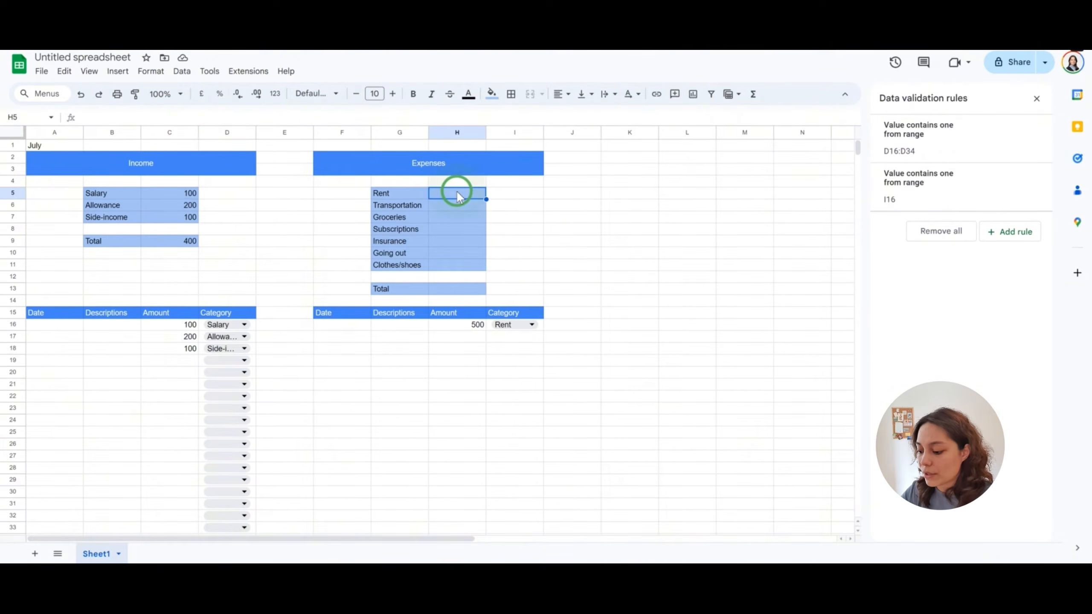
{"action": "type", "text": "=sum"}
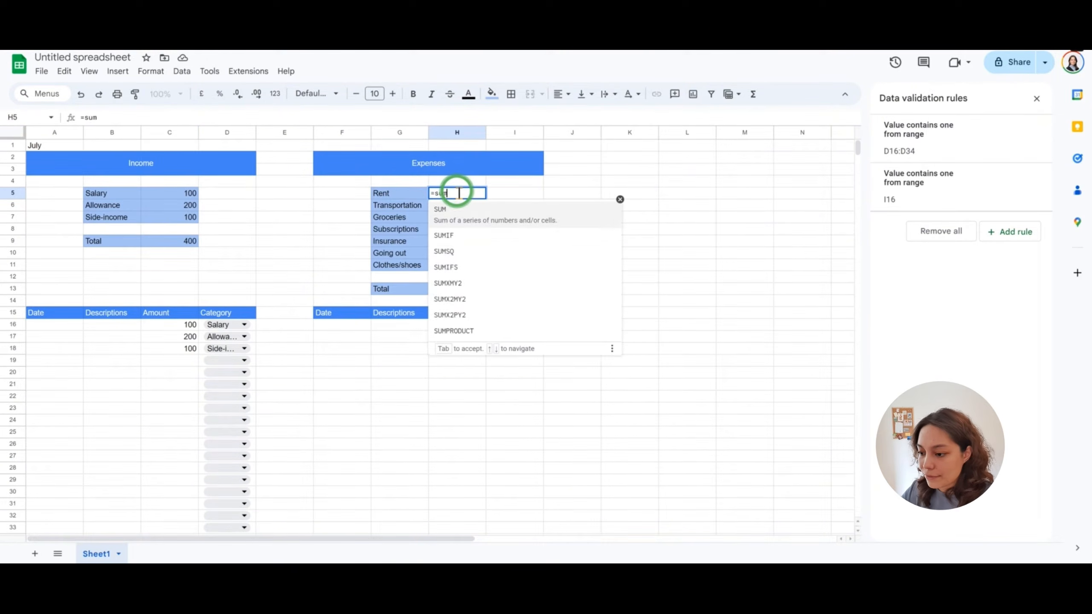
{"action": "type", "text": "if("}
{"action": "left_click_drag", "start_coordinate": [507, 326], "coordinate": [512, 337]}
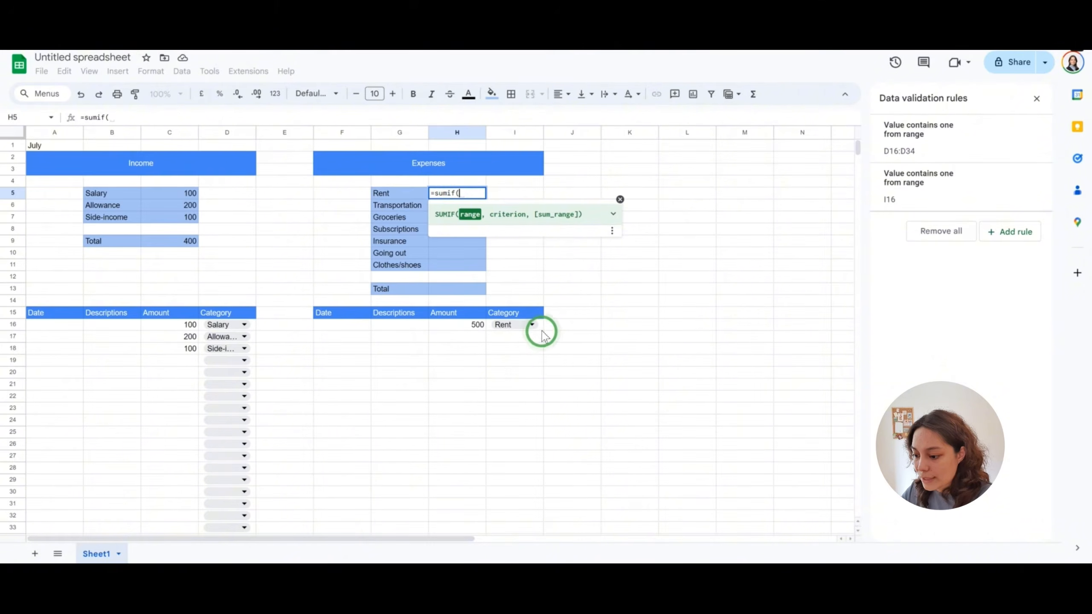
{"action": "left_click_drag", "start_coordinate": [547, 410], "coordinate": [509, 317]}
{"action": "scroll", "coordinate": [508, 320], "scroll_direction": "up", "scroll_amount": 6}
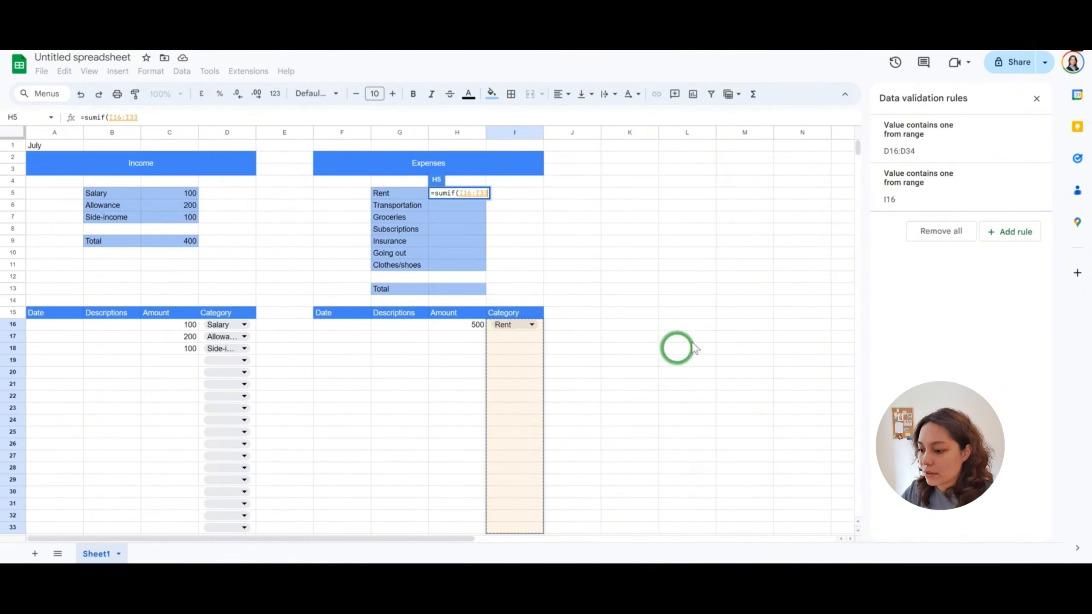
- Complete the SUMIF formula in H5 with the criterion "Rent" and the sum range H16:H33
{"action": "type", "text": ","}
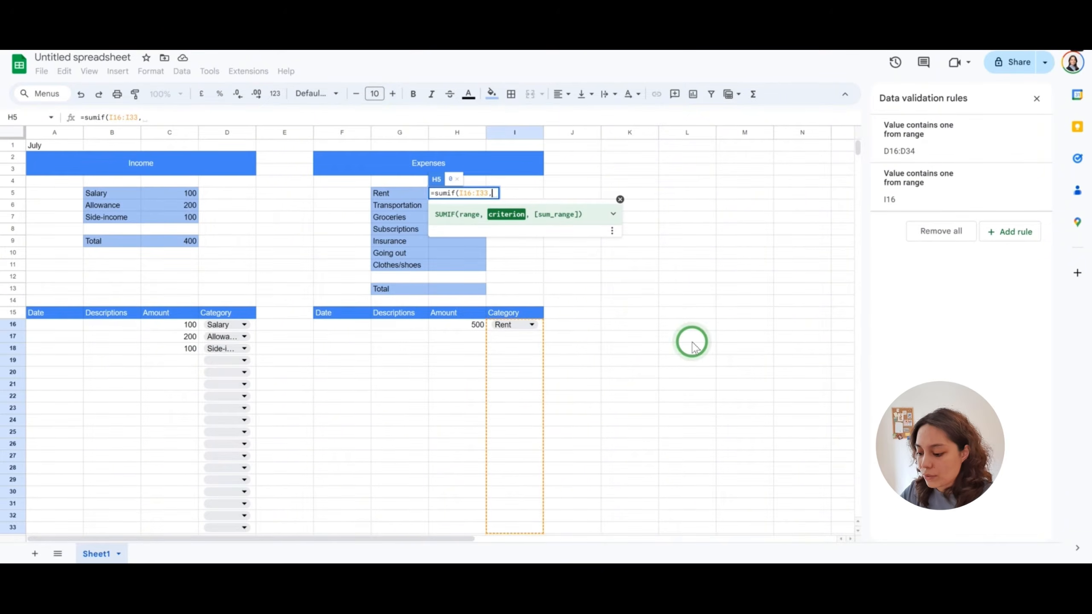
{"action": "type", "text": "\"Rent\""}
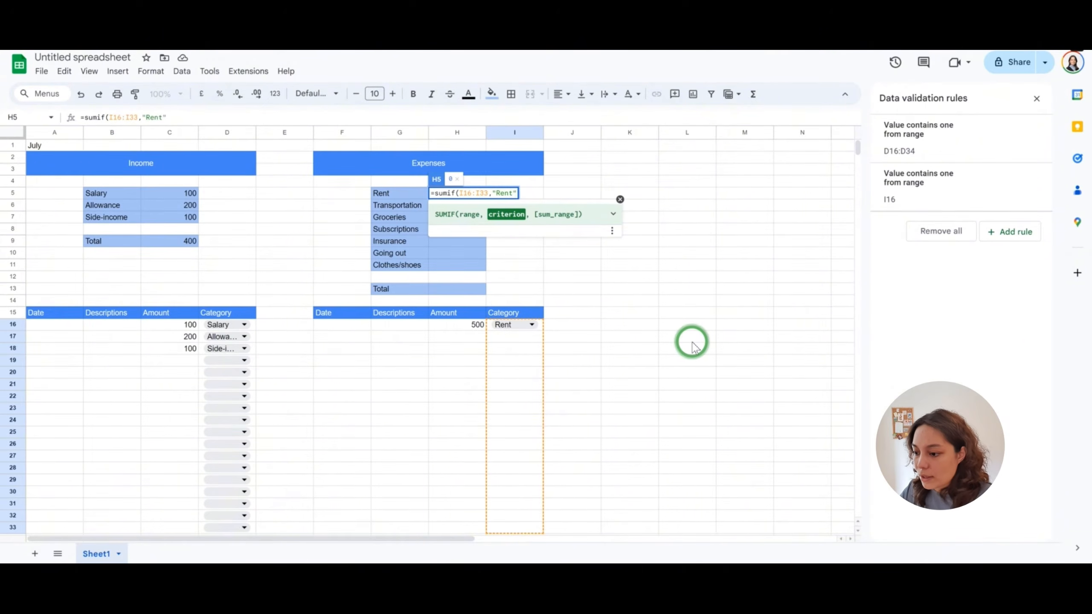
{"action": "type", "text": ","}
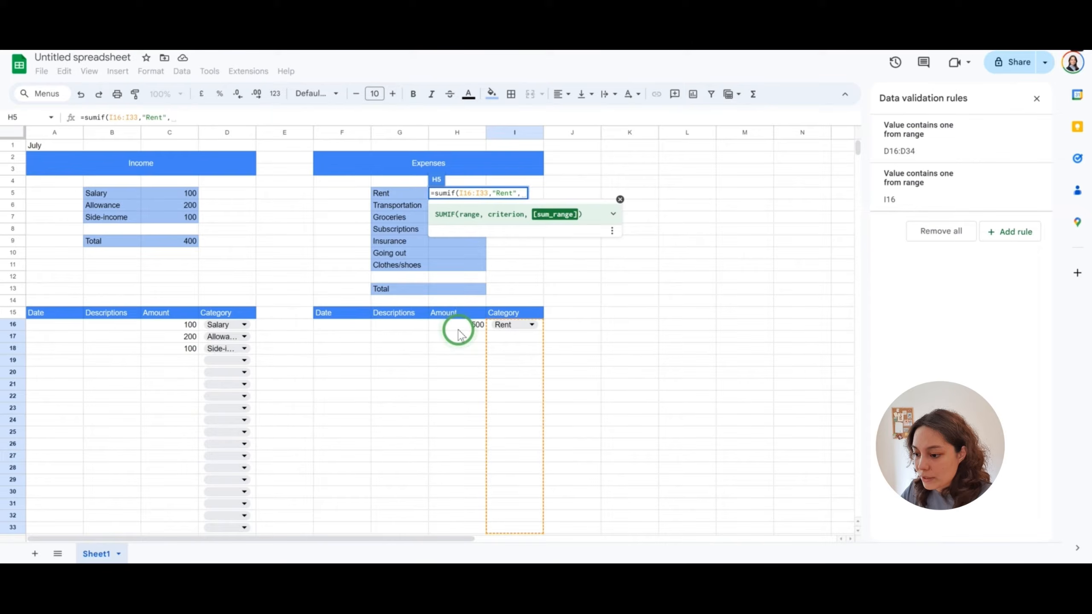
{"action": "left_click", "coordinate": [450, 319]}
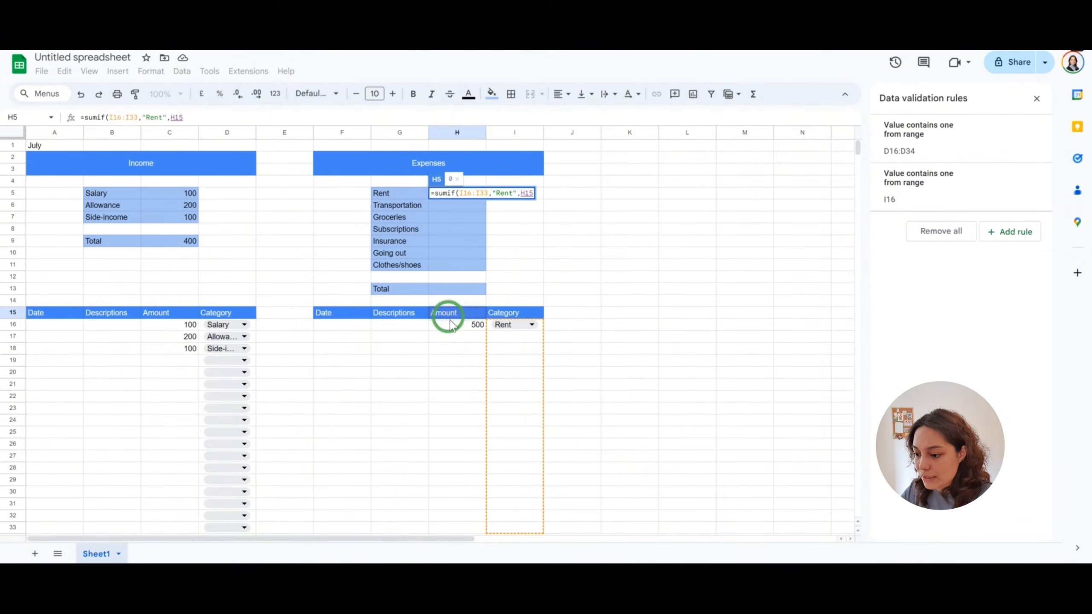
{"action": "left_click_drag", "start_coordinate": [451, 322], "coordinate": [469, 397]}
{"action": "scroll", "coordinate": [571, 313], "scroll_direction": "up", "scroll_amount": 4}
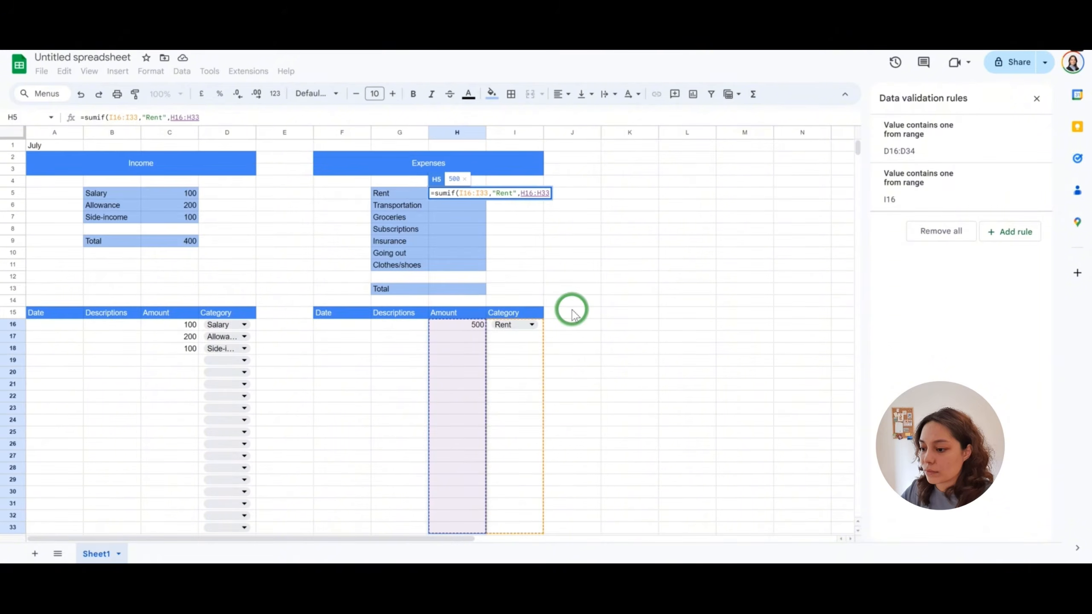
{"action": "key", "text": "Return"}
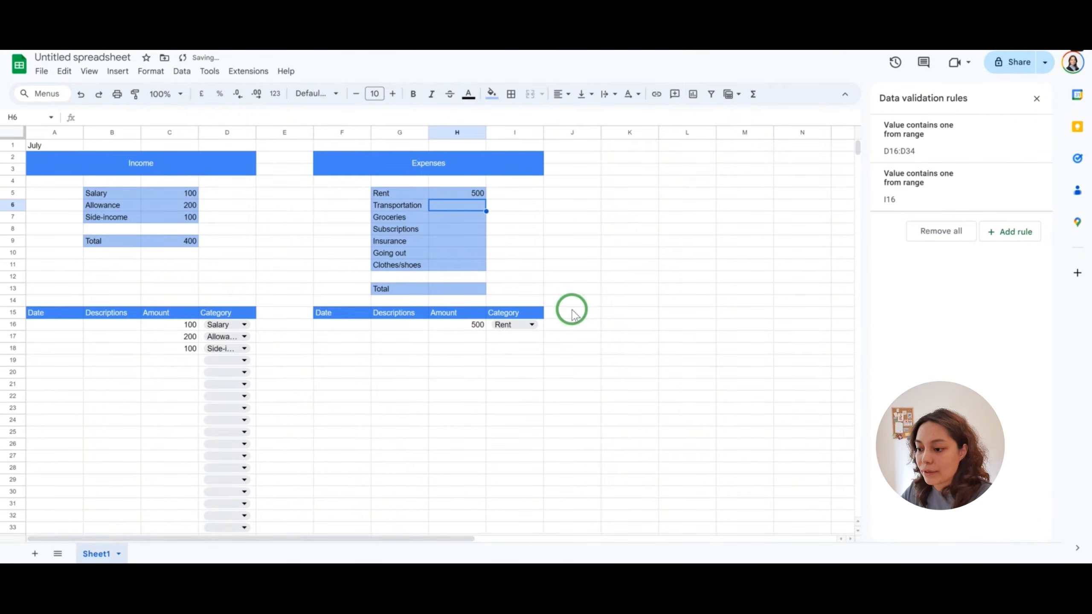
- Make the category range in the H5 formula absolute as $I$16:$I$33
{"action": "left_click", "coordinate": [461, 195]}
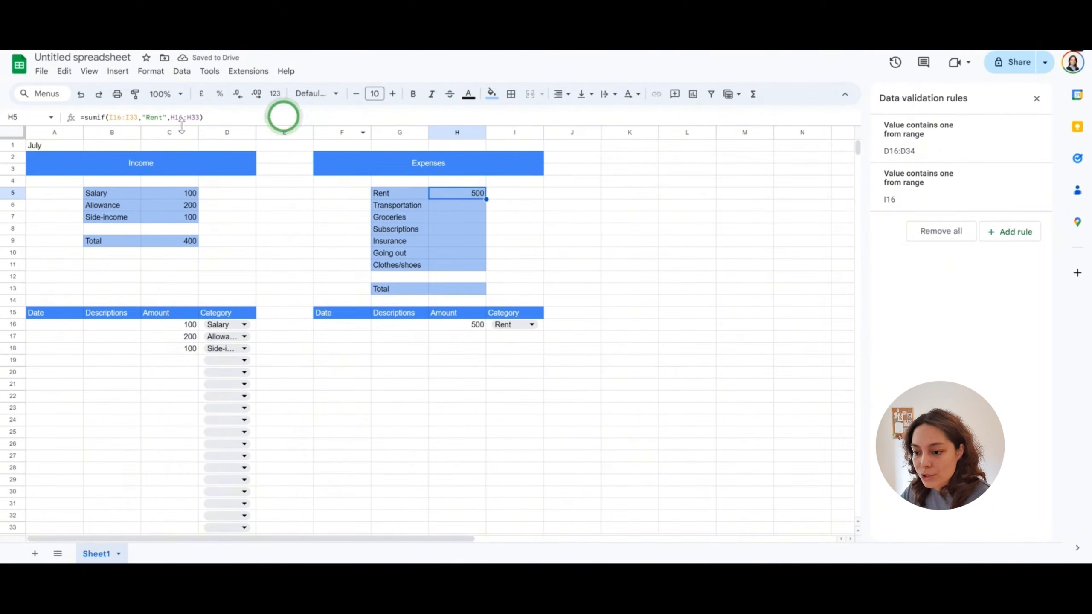
{"action": "left_click", "coordinate": [111, 117]}
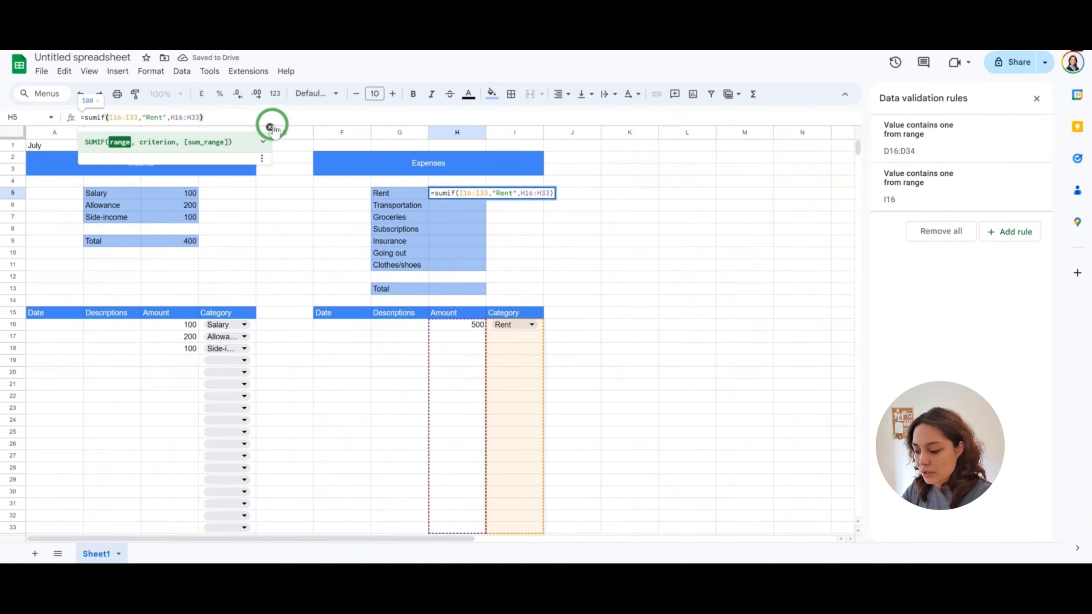
{"action": "type", "text": "$I"}
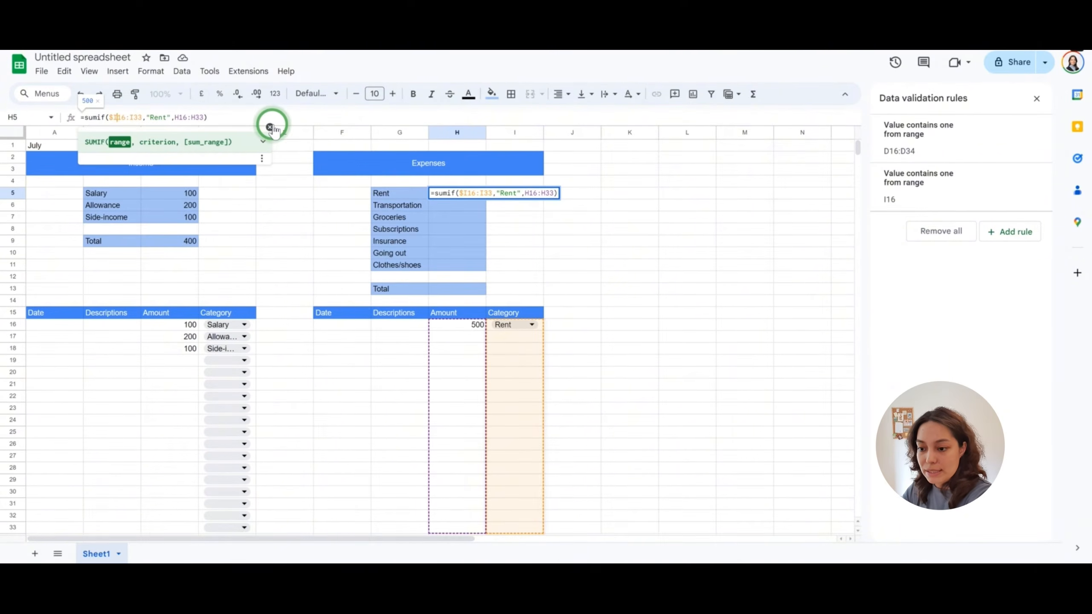
{"action": "type", "text": "$16:"}
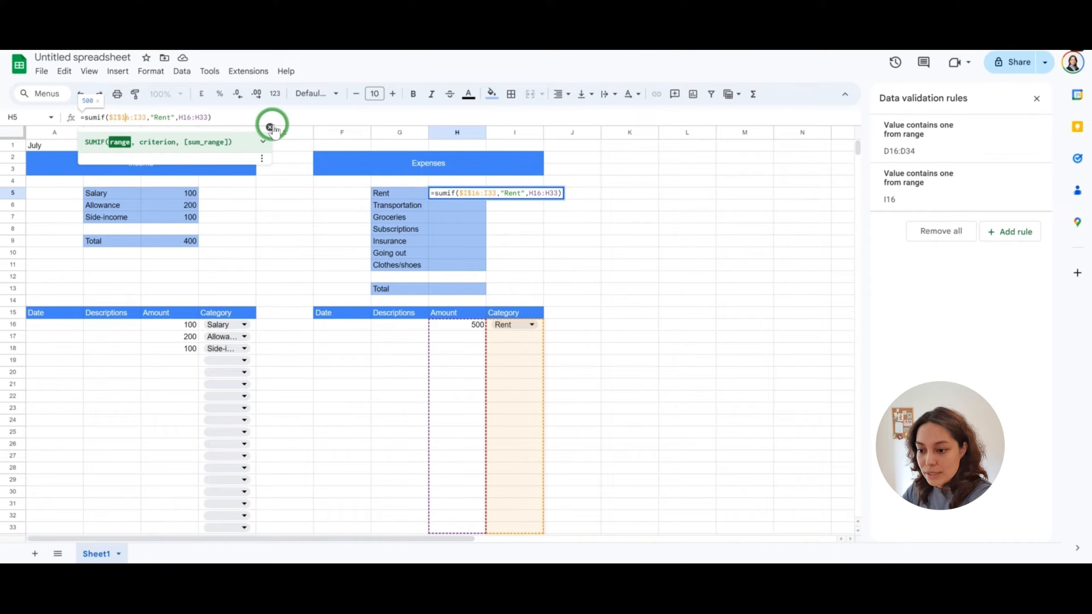
{"action": "type", "text": "$I$"}
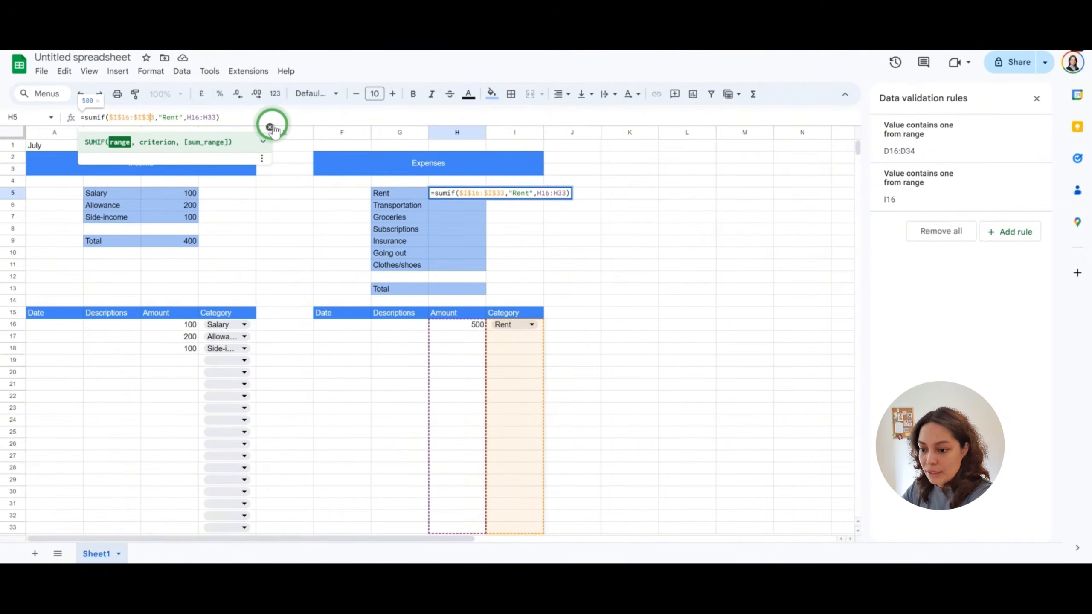
- Make the sum range in the H5 formula absolute as $H$16:$H$33 and save the formula
{"action": "key", "text": "Right"}
{"action": "key", "text": "Right"}
{"action": "key", "text": "Right"}
{"action": "key", "text": "Right"}
{"action": "key", "text": "Right"}
{"action": "key", "text": "Right"}
{"action": "key", "text": "Right"}
{"action": "key", "text": "Right"}
{"action": "key", "text": "Right"}
{"action": "key", "text": "Right"}
{"action": "key", "text": "Right"}
{"action": "key", "text": "Right"}
{"action": "key", "text": "Right"}
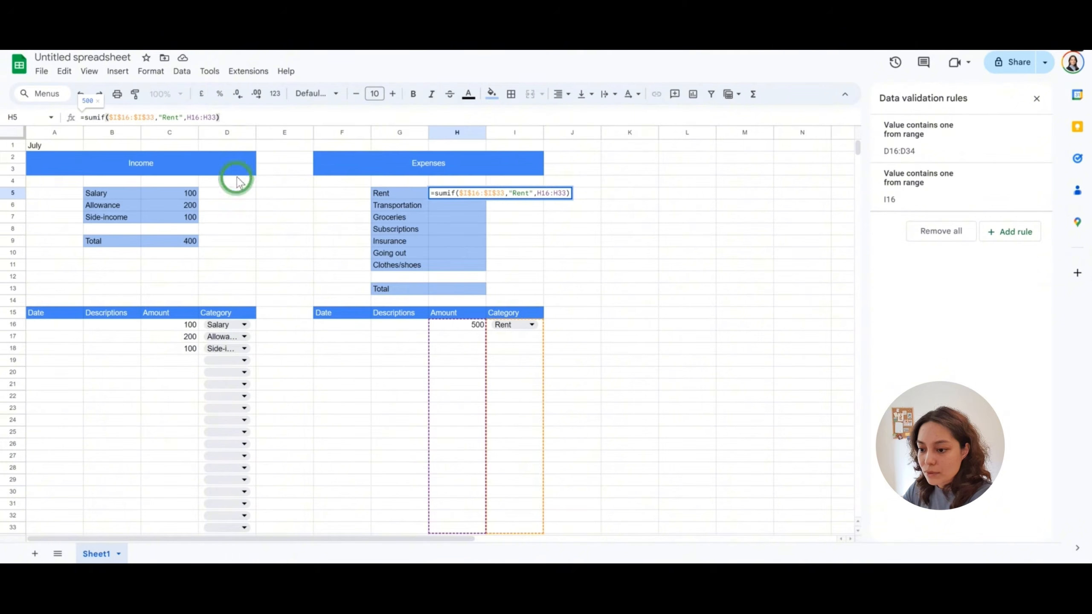
{"action": "left_click", "coordinate": [188, 117]}
{"action": "type", "text": "$H$"}
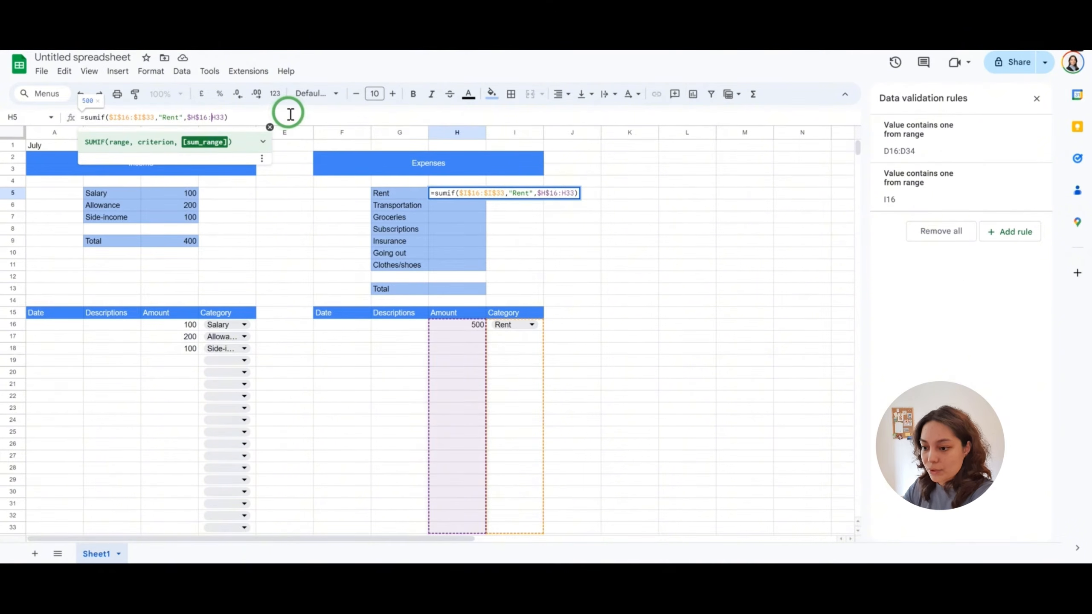
{"action": "key", "text": "Return"}
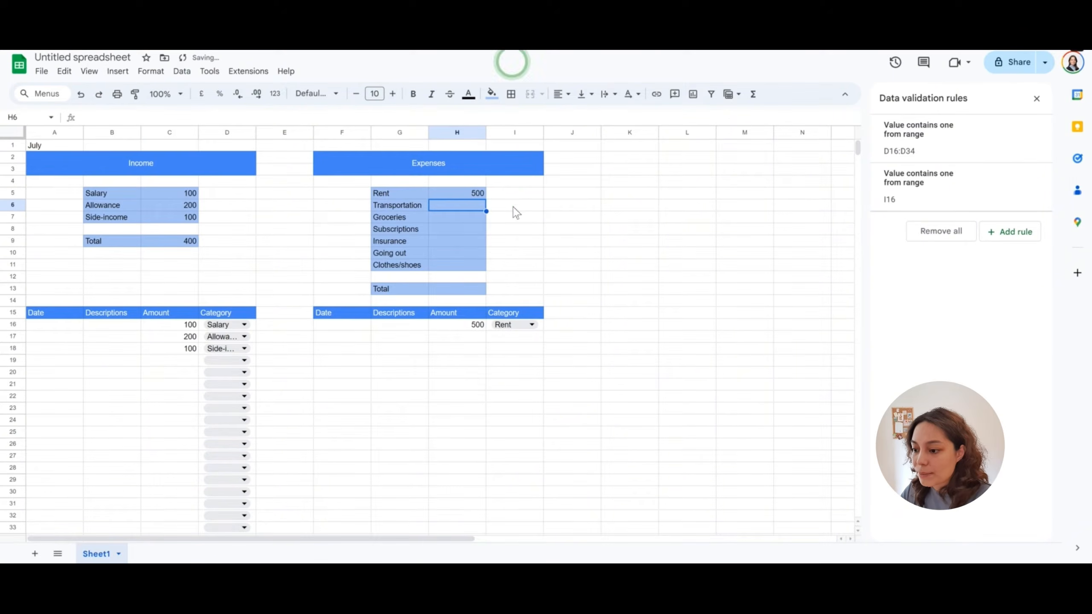
{"action": "left_click", "coordinate": [483, 195]}
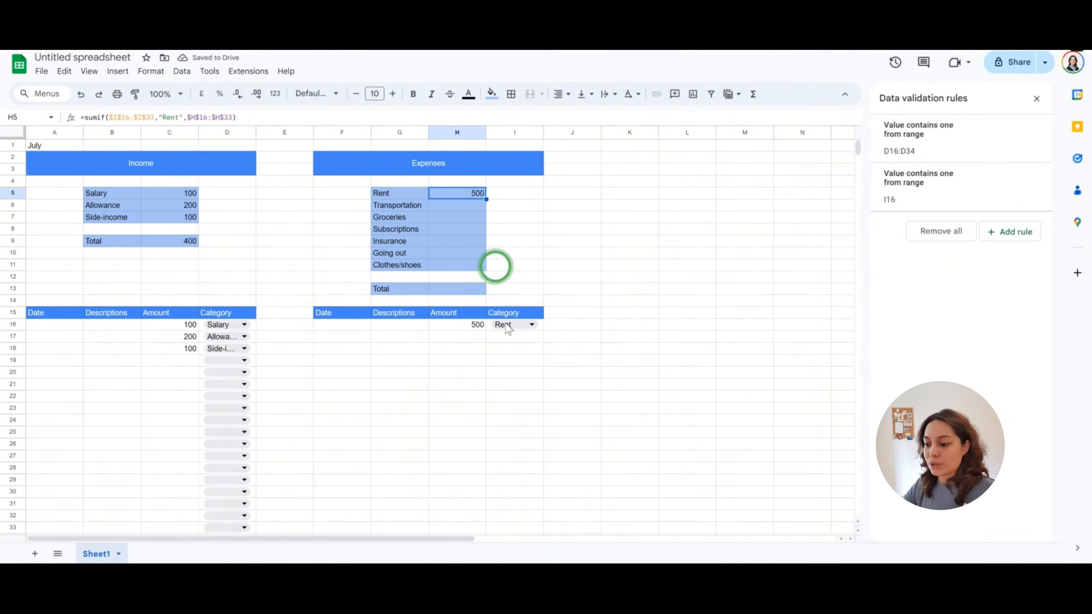
{"action": "left_click", "coordinate": [471, 339]}
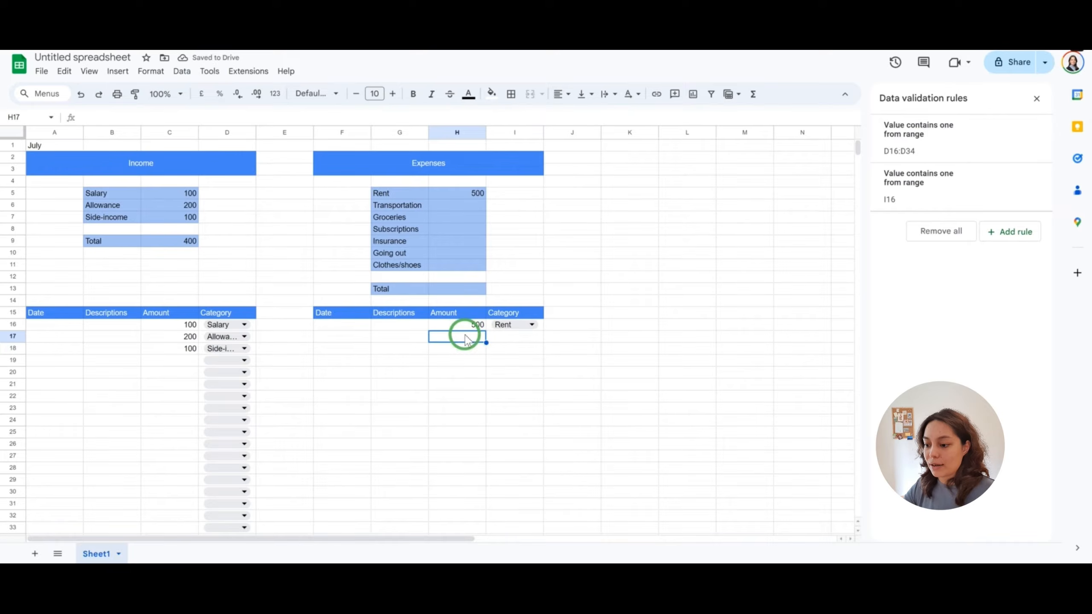
{"action": "left_click_drag", "start_coordinate": [465, 325], "coordinate": [503, 342]}
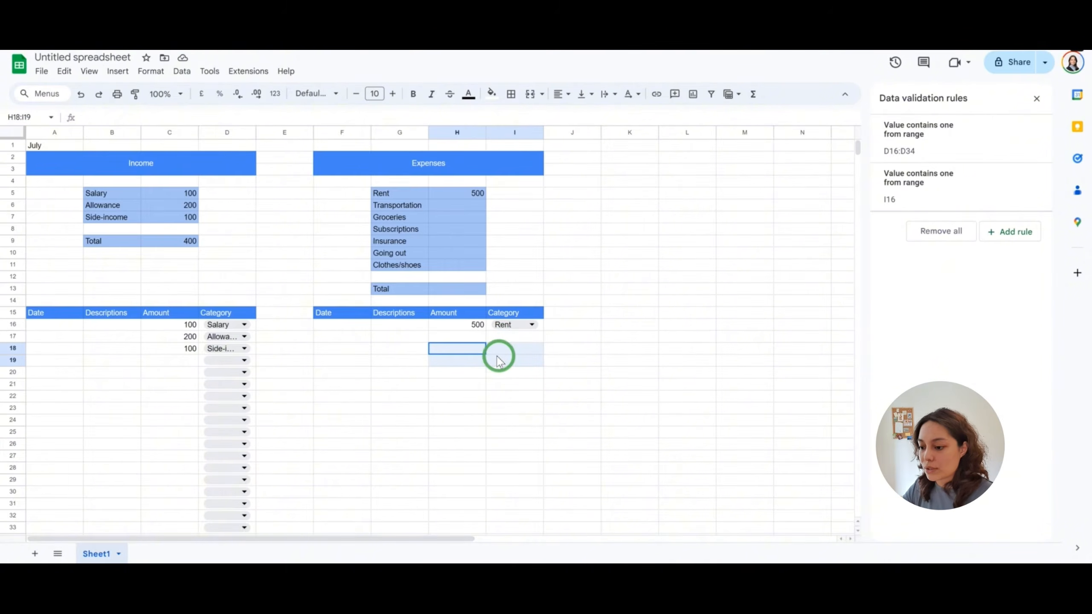
{"action": "left_click", "coordinate": [475, 350]}
{"action": "left_click_drag", "start_coordinate": [454, 329], "coordinate": [516, 323]}
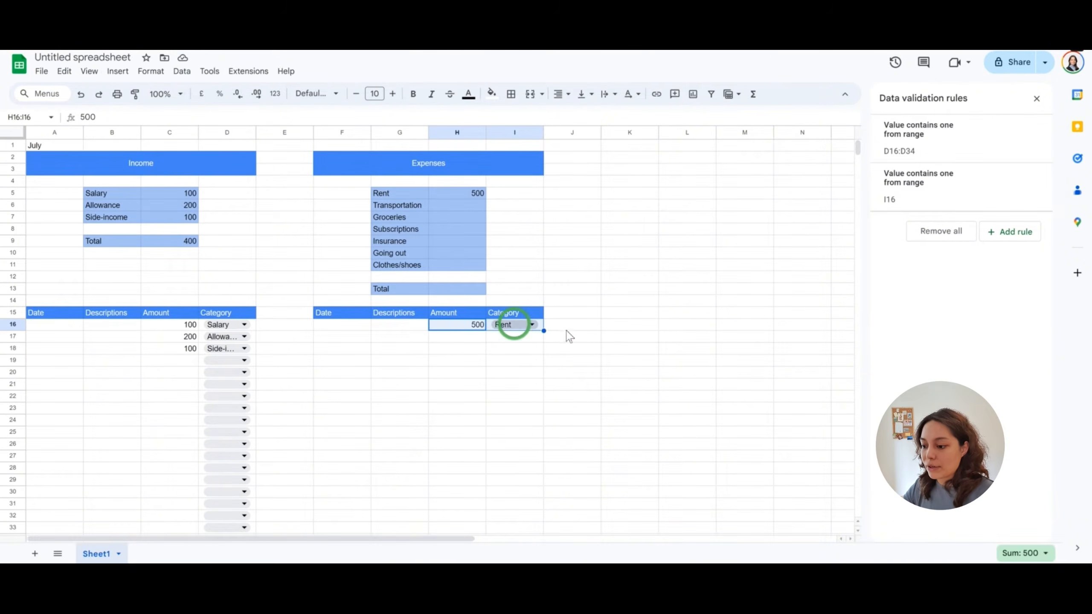
{"action": "left_click", "coordinate": [567, 331]}
- Test the Rent formula by switching the category in I16 to Subscriptions and back to Rent
{"action": "left_click", "coordinate": [530, 326]}
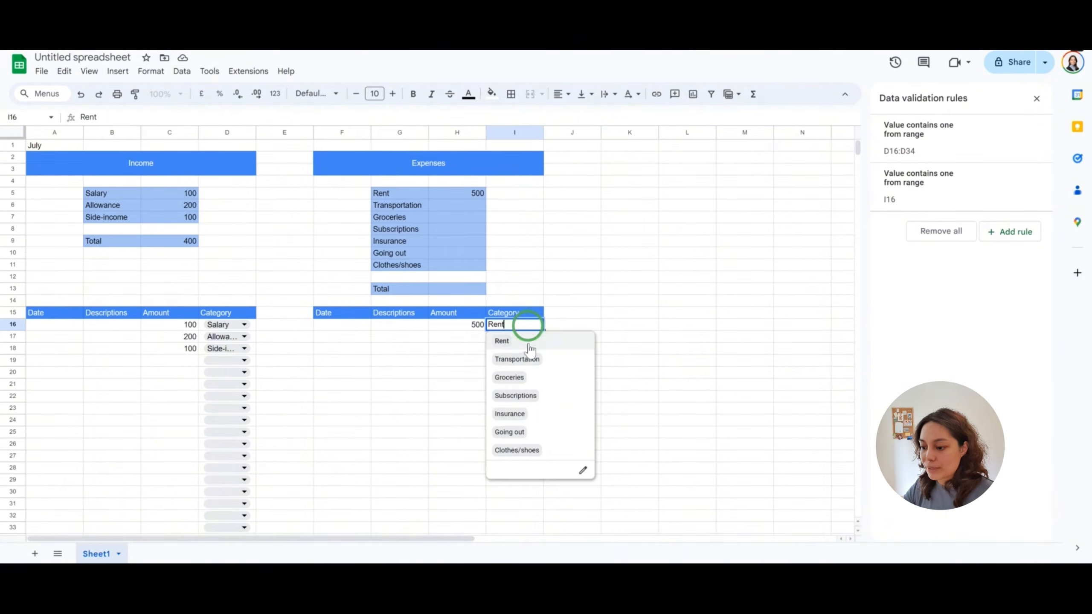
{"action": "left_click", "coordinate": [532, 400]}
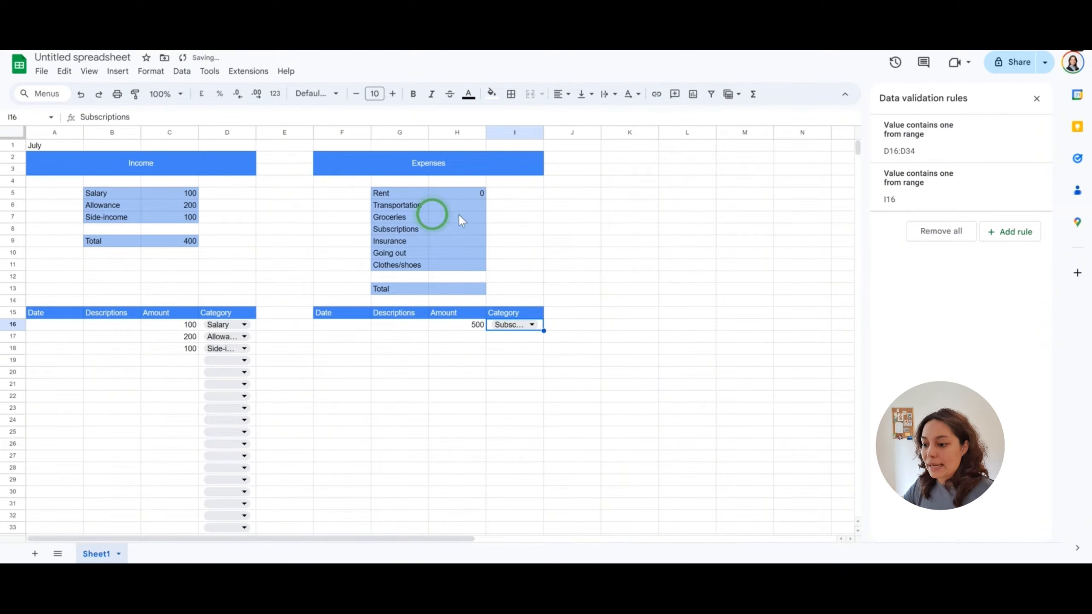
{"action": "left_click", "coordinate": [457, 229]}
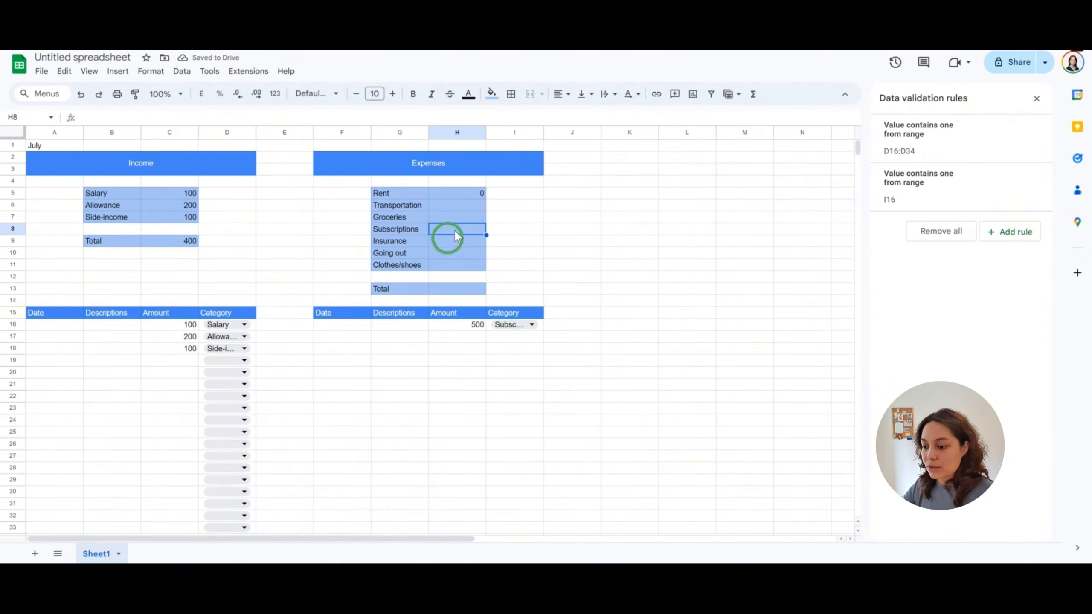
{"action": "left_click", "coordinate": [531, 325]}
{"action": "left_click", "coordinate": [515, 343]}
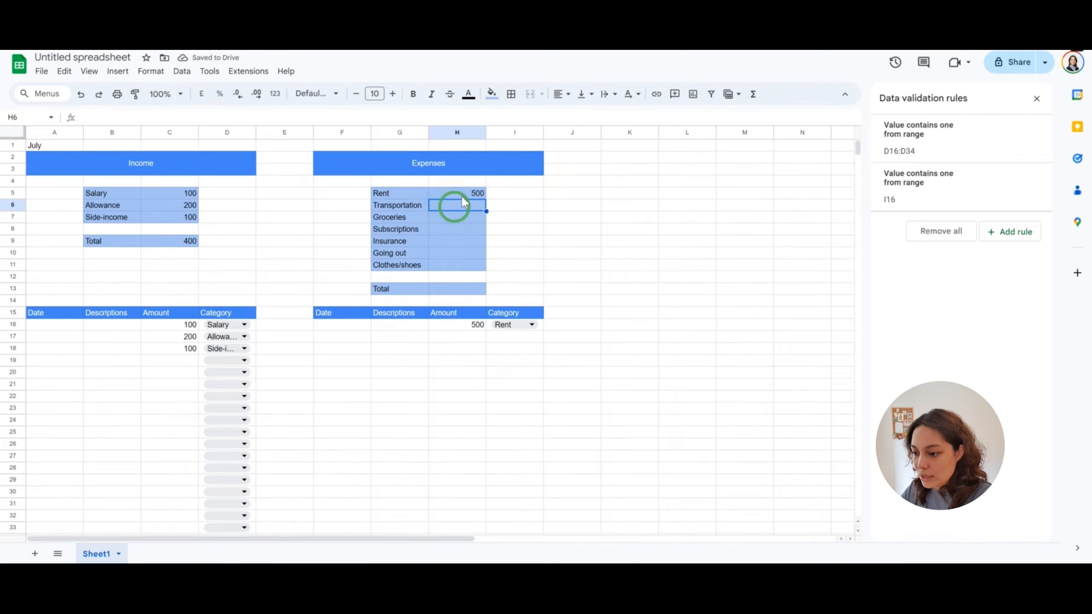
- Fill the Rent formula from H5 down to H11 and change the criterion in H6 to "Transportation"
{"action": "left_click", "coordinate": [458, 194]}
{"action": "left_click_drag", "start_coordinate": [486, 200], "coordinate": [486, 263]}
{"action": "left_click", "coordinate": [458, 206]}
{"action": "left_click", "coordinate": [178, 117]}
{"action": "key", "text": "BackSpace"}
{"action": "key", "text": "BackSpace"}
{"action": "key", "text": "BackSpace"}
{"action": "key", "text": "BackSpace"}
{"action": "type", "text": "Transportation\",$H$16:$H$33)"}
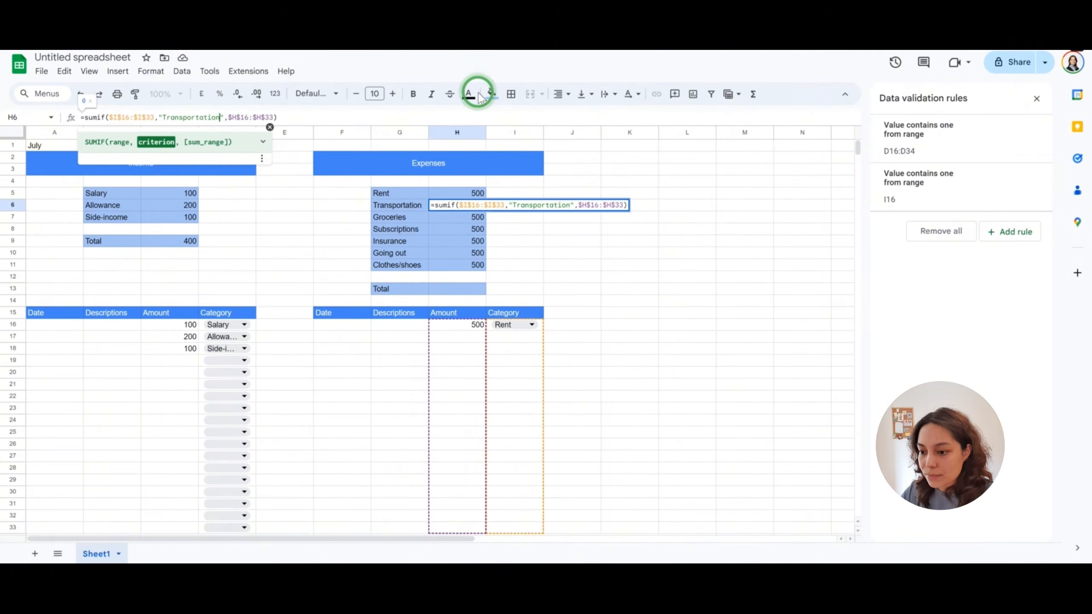
{"action": "key", "text": "Return"}
- Copy the Groceries label and use it as the criterion in the H7 formula in place of "Rent"
{"action": "double_click", "coordinate": [399, 217]}
{"action": "key", "text": "ctrl+c"}
{"action": "left_click", "coordinate": [479, 217]}
{"action": "double_click", "coordinate": [173, 117]}
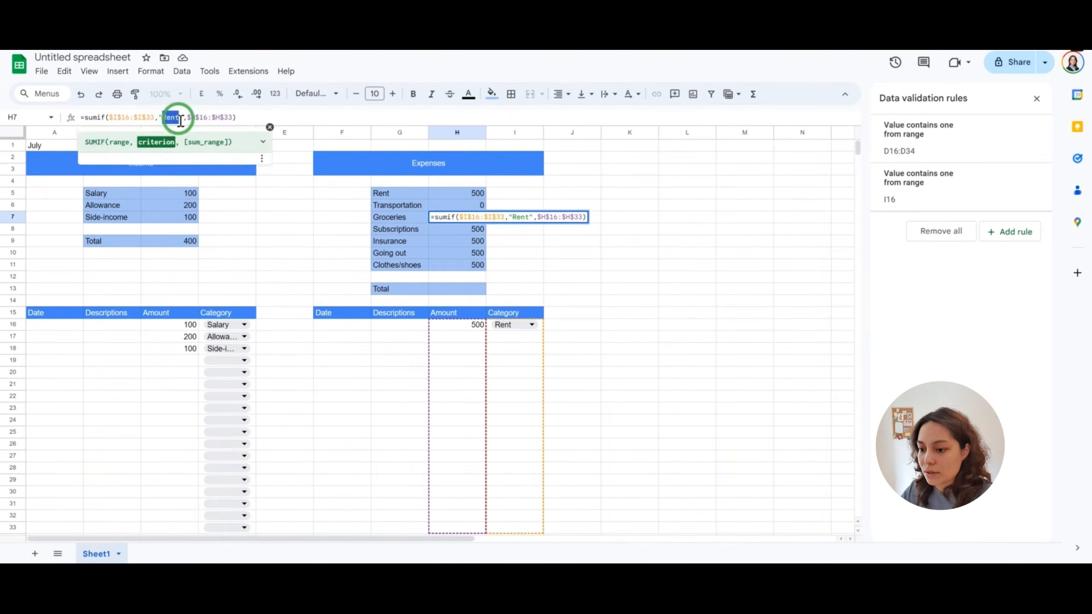
{"action": "key", "text": "ctrl+v"}
{"action": "key", "text": "Return"}
- Copy the Subscriptions label into the H8 formula as its criterion
{"action": "double_click", "coordinate": [398, 229]}
{"action": "key", "text": "ctrl+c"}
{"action": "left_click", "coordinate": [473, 229]}
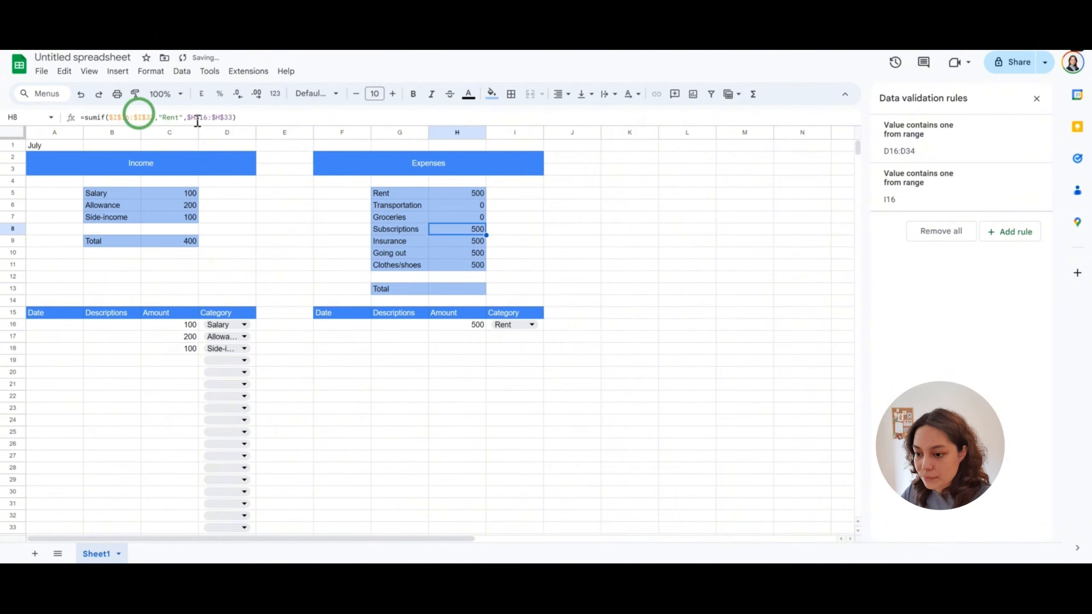
{"action": "double_click", "coordinate": [165, 118]}
{"action": "key", "text": "ctrl+v"}
{"action": "left_click", "coordinate": [479, 231]}
{"action": "left_click", "coordinate": [167, 118]}
{"action": "key", "text": "BackSpace"}
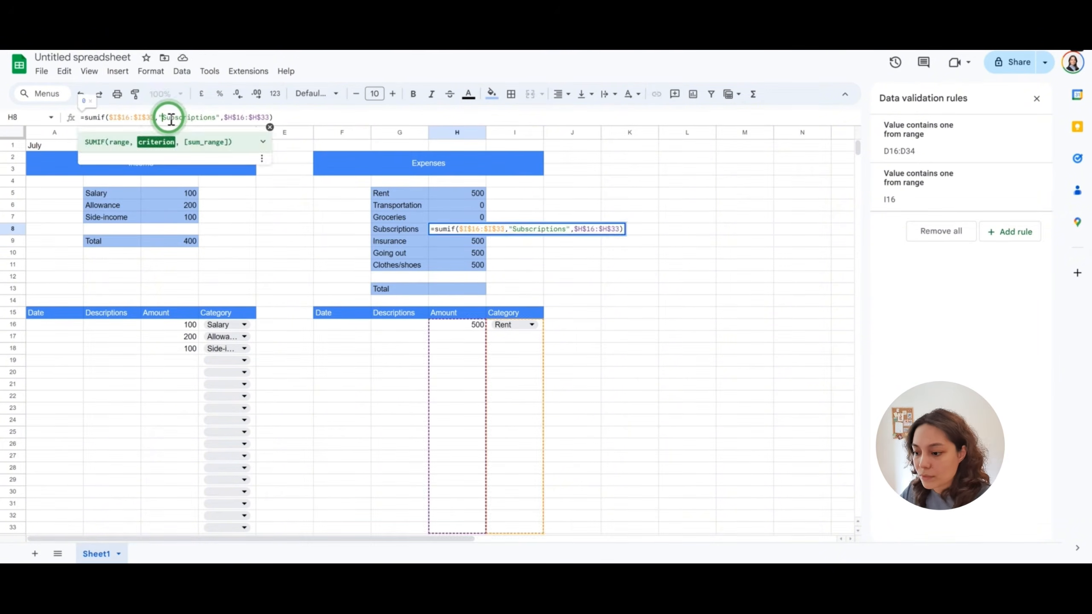
{"action": "key", "text": "Return"}
- Change the criterion in the H9 formula to "Insurance"
{"action": "left_click", "coordinate": [179, 117]}
{"action": "key", "text": "BackSpace"}
{"action": "key", "text": "BackSpace"}
{"action": "key", "text": "BackSpace"}
{"action": "key", "text": "BackSpace"}
{"action": "type", "text": "Insurance"}
{"action": "key", "text": "Return"}
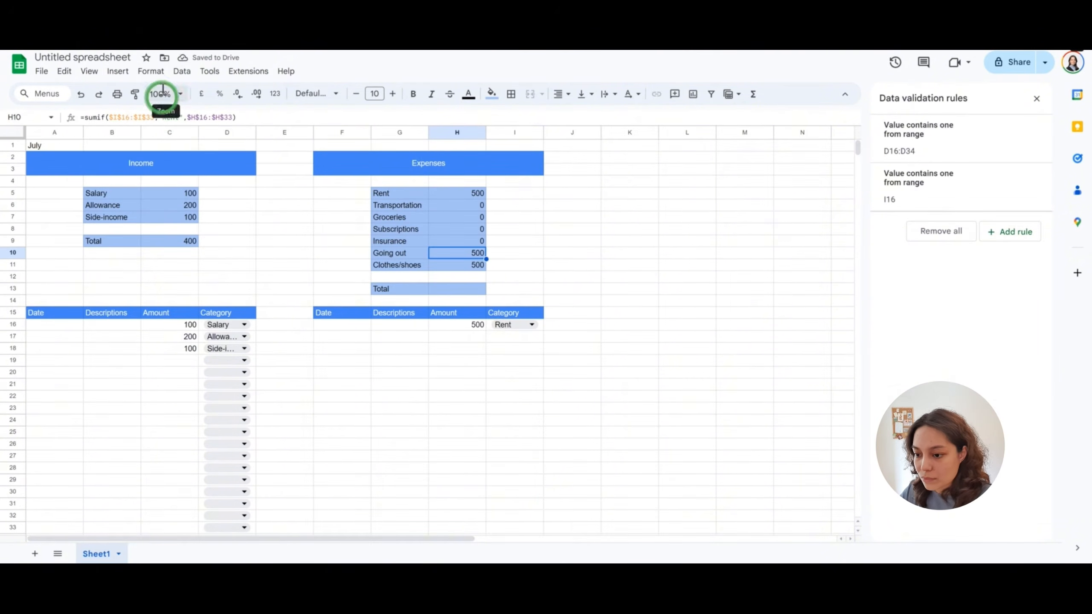
- Set the SUMIF criteria to "Going out" in H10 and "Clothes/Shoes" in H11
{"action": "double_click", "coordinate": [174, 117]}
{"action": "type", "text": "Going out"}
{"action": "key", "text": "Return"}
{"action": "double_click", "coordinate": [177, 117]}
{"action": "type", "text": "Clothes/Shoes"}
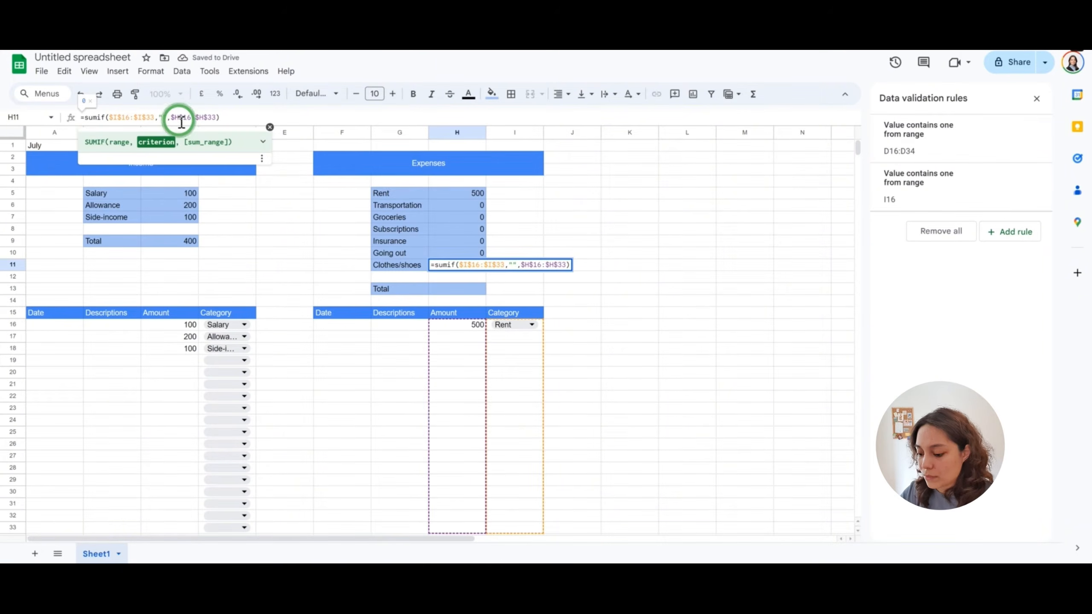
{"action": "key", "text": "Return"}
{"action": "key", "text": "Up"}
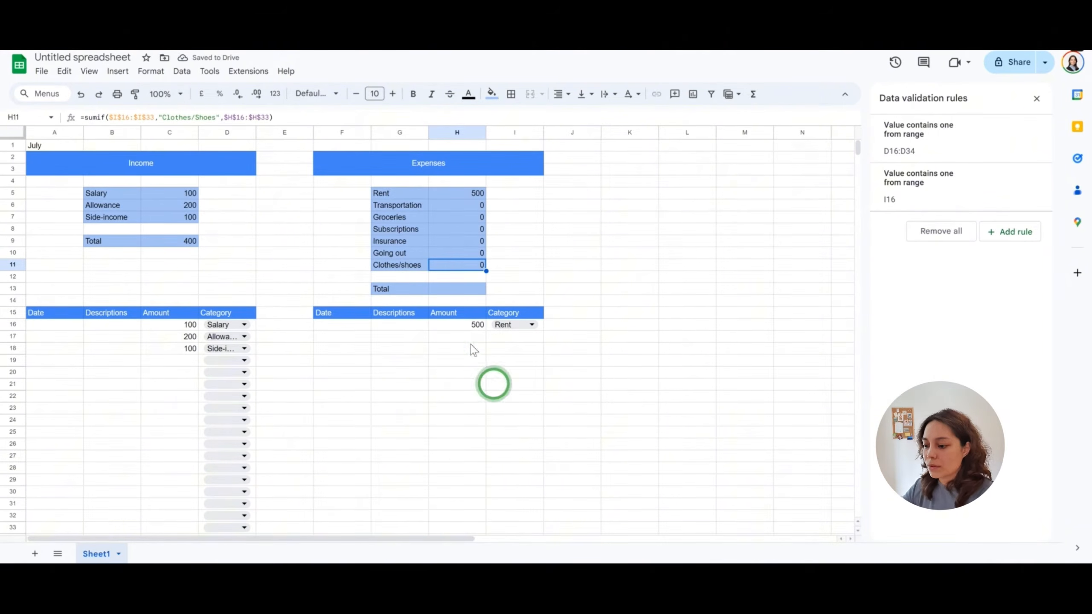
- Extend the expense category drop-down from I16 down to I34
{"action": "left_click", "coordinate": [545, 326]}
{"action": "left_click", "coordinate": [542, 327]}
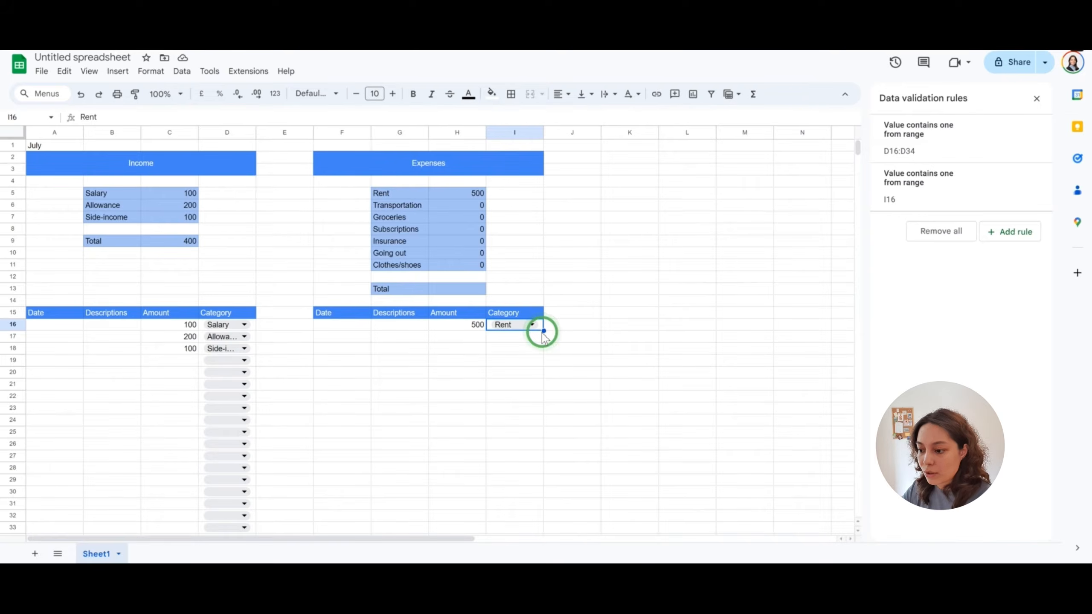
{"action": "left_click_drag", "start_coordinate": [457, 207], "coordinate": [469, 267]}
{"action": "left_click", "coordinate": [469, 267]}
{"action": "left_click", "coordinate": [542, 327]}
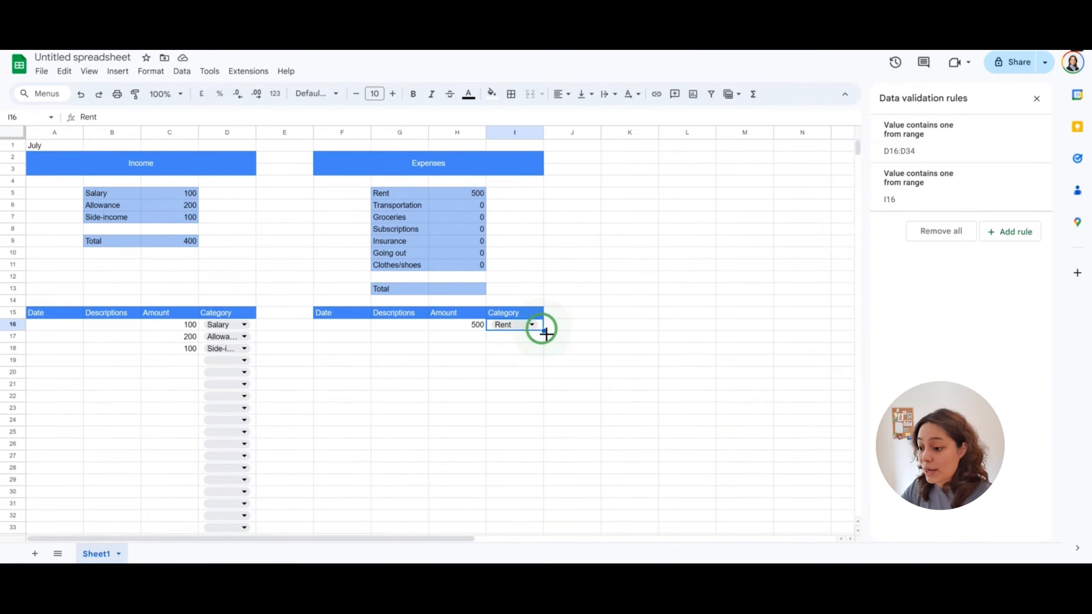
{"action": "left_click_drag", "start_coordinate": [543, 330], "coordinate": [525, 398]}
{"action": "scroll", "coordinate": [558, 336], "scroll_direction": "up", "scroll_amount": 5}
{"action": "left_click", "coordinate": [568, 306]}
{"action": "scroll", "coordinate": [539, 301], "scroll_direction": "down", "scroll_amount": 3}
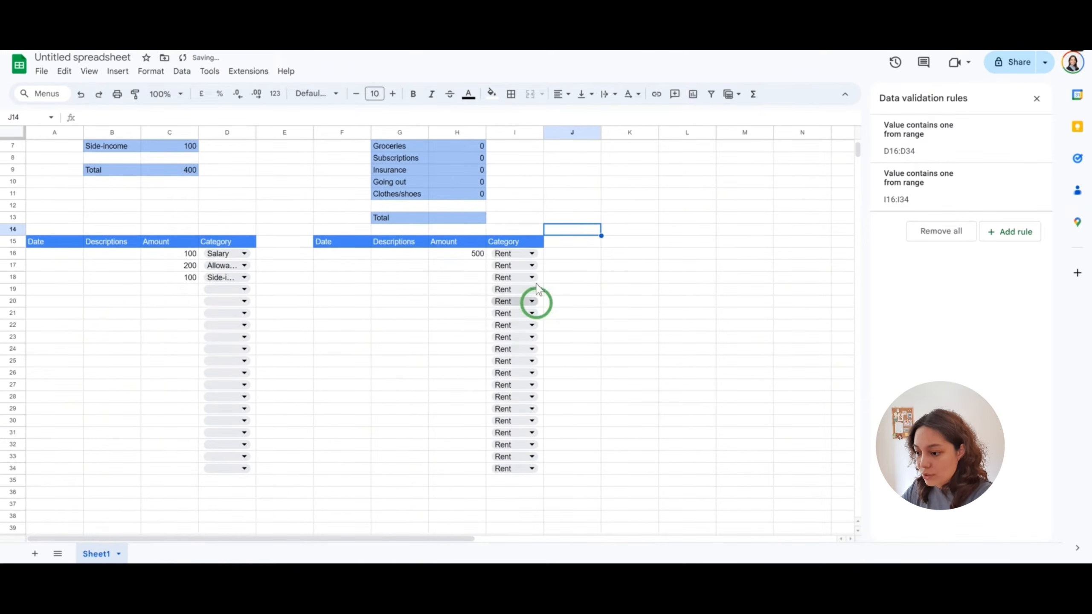
- Clear the copied Rent entries from the drop-down cells I17:I34
{"action": "left_click", "coordinate": [531, 265]}
{"action": "left_click", "coordinate": [537, 263]}
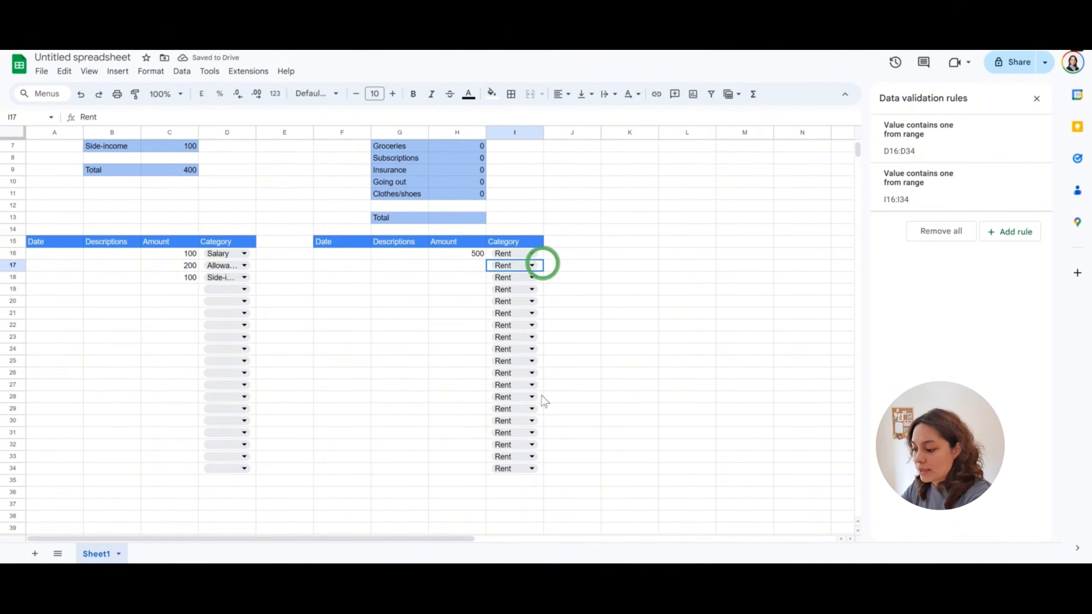
{"action": "left_click", "coordinate": [541, 469], "text": "shift"}
{"action": "key", "text": "Delete"}
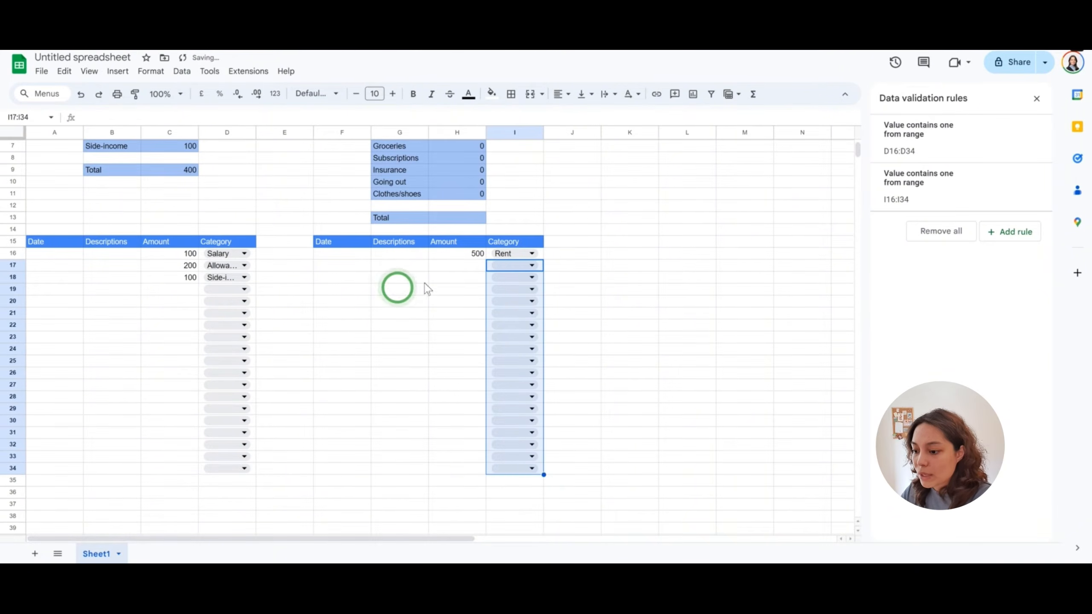
- Enter "Rent" as the description of the first expense in G16
{"action": "left_click", "coordinate": [460, 273]}
{"action": "left_click", "coordinate": [403, 256]}
{"action": "type", "text": "Rent"}
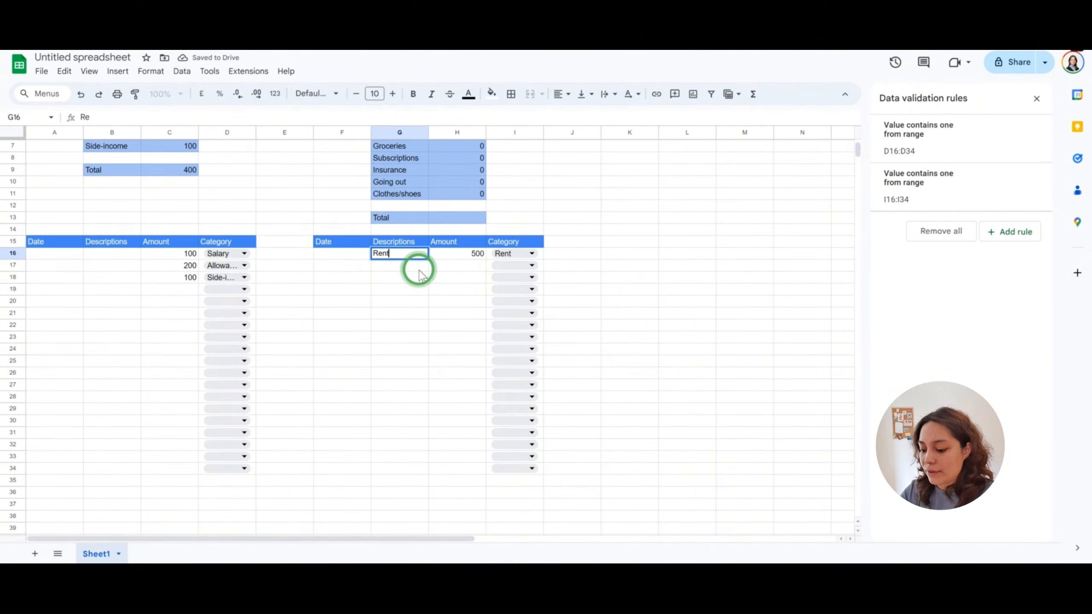
- Add an expense in row 17 with description "Transpor", amount 50 and category Transportation, and check the Transportation formula in H6
{"action": "left_click", "coordinate": [420, 270]}
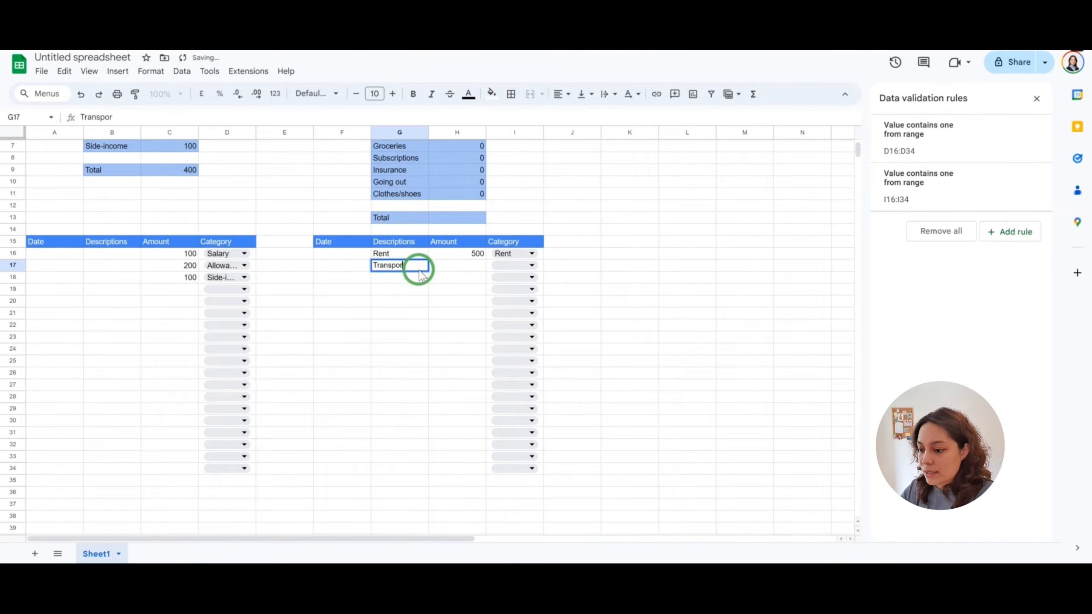
{"action": "key", "text": "Return"}
{"action": "key", "text": "Right"}
{"action": "key", "text": "Up"}
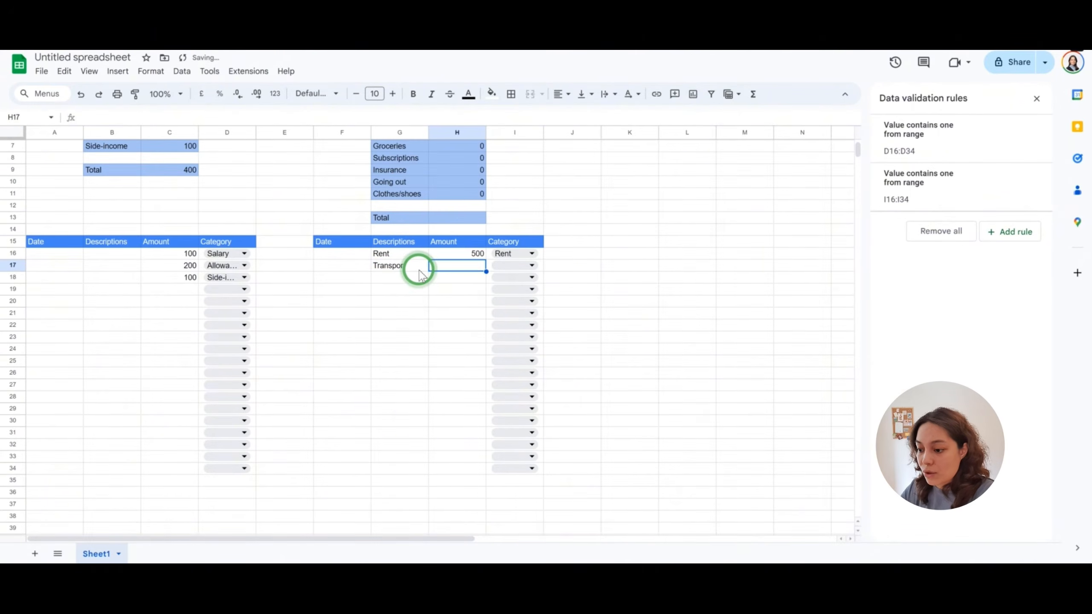
{"action": "key", "text": "Tab"}
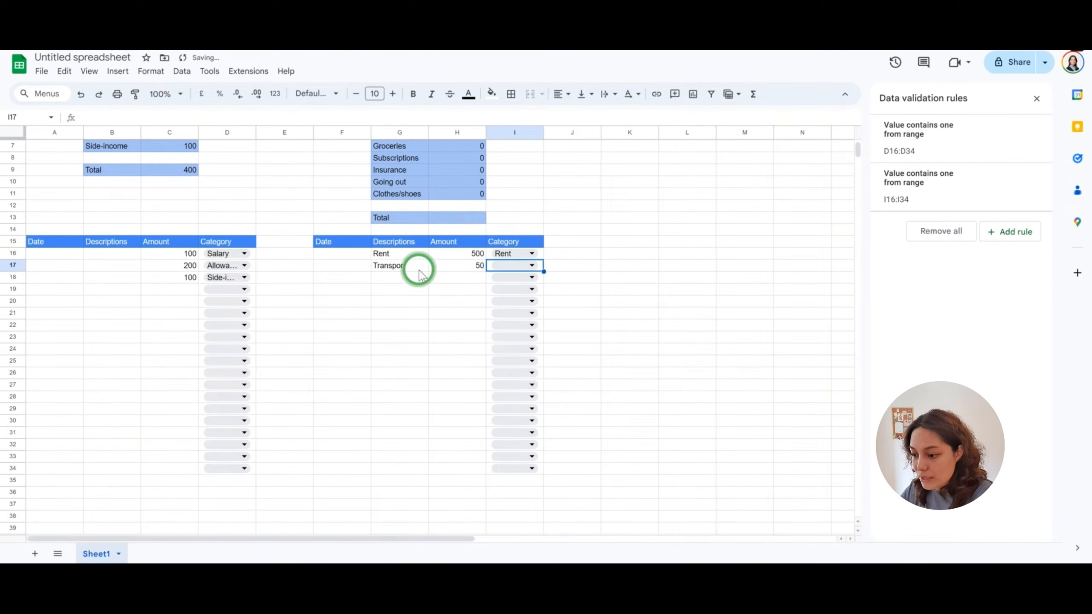
{"action": "left_click", "coordinate": [530, 267]}
{"action": "scroll", "coordinate": [605, 335], "scroll_direction": "up", "scroll_amount": 3}
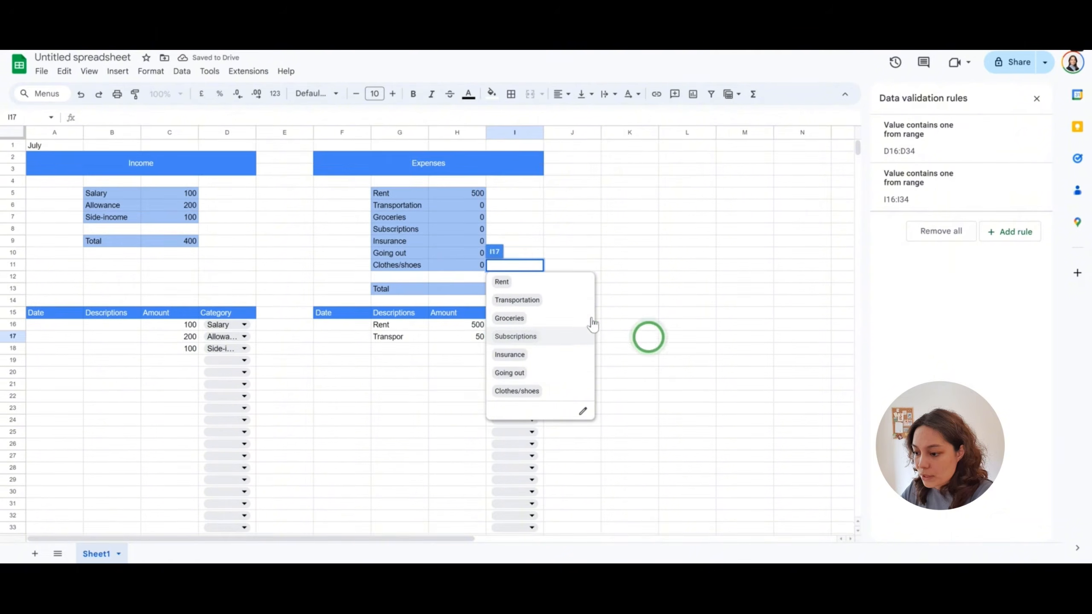
{"action": "left_click", "coordinate": [549, 304]}
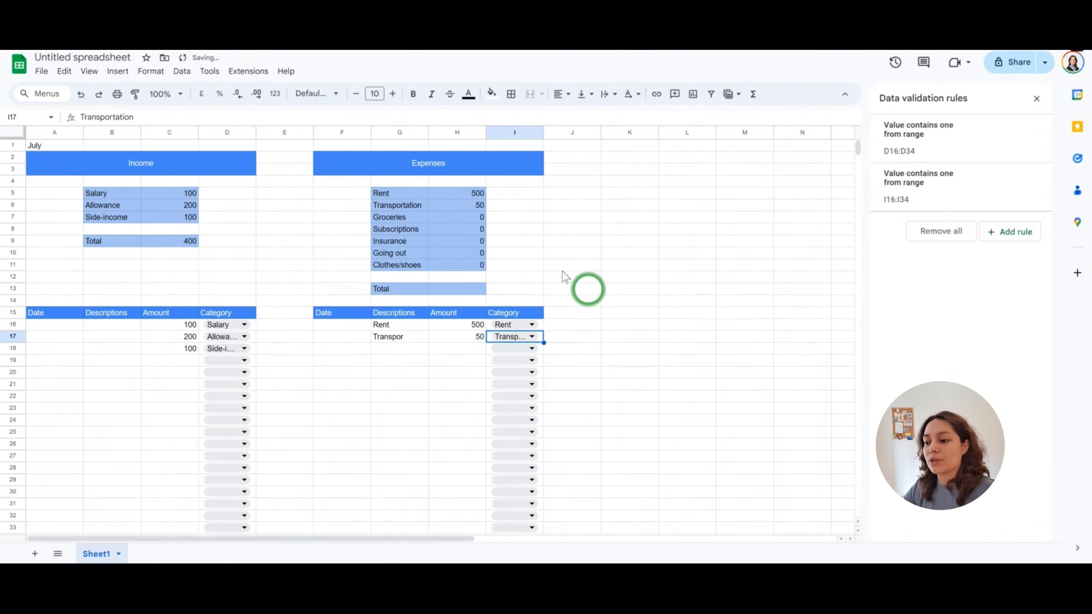
{"action": "left_click", "coordinate": [475, 205]}
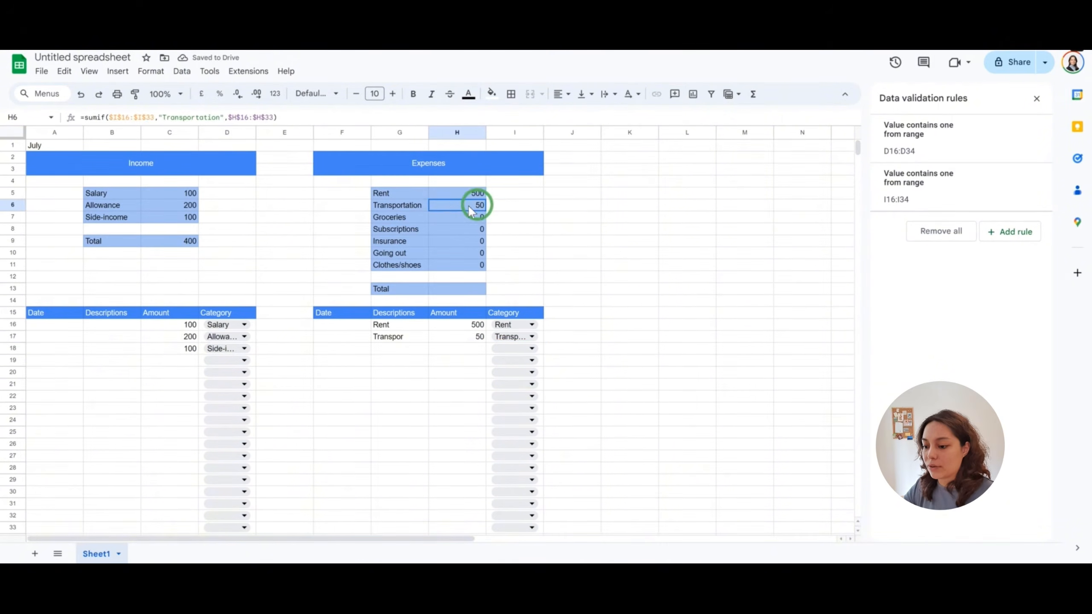
- Correct the description in G17 to "Transport"
{"action": "left_click", "coordinate": [394, 350]}
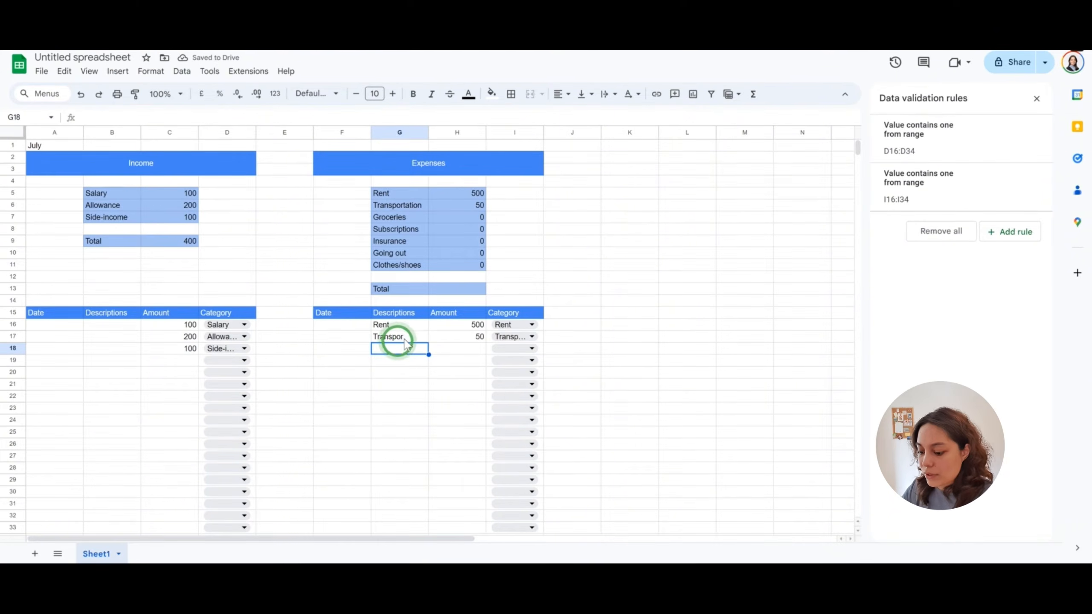
{"action": "double_click", "coordinate": [401, 338]}
{"action": "type", "text": "t"}
{"action": "key", "text": "Return"}
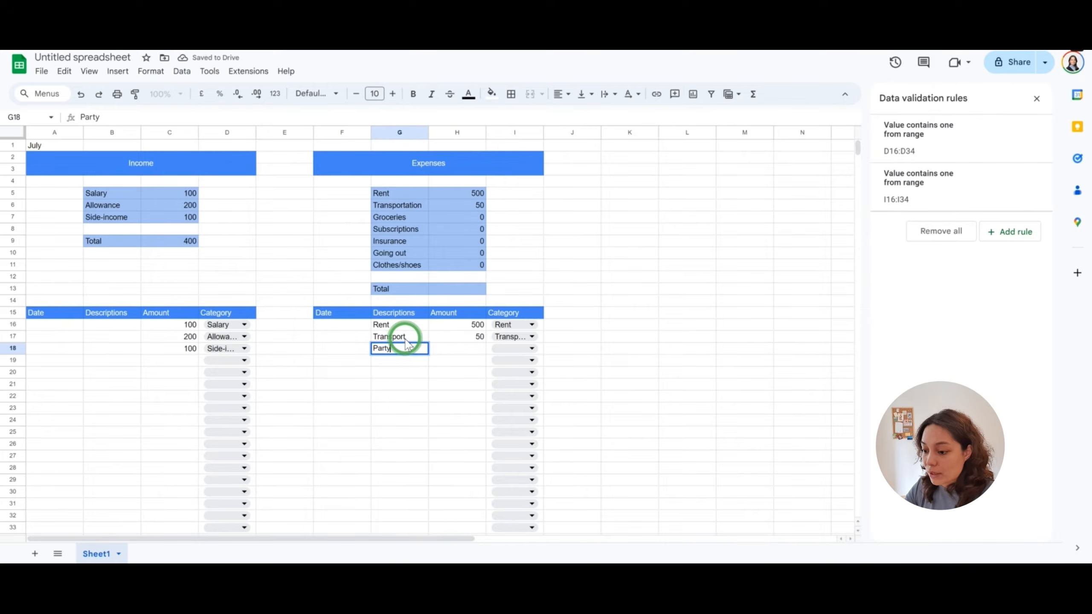
- Complete the Party expense in row 18 with amount 15 and category Going out
{"action": "left_click", "coordinate": [442, 349]}
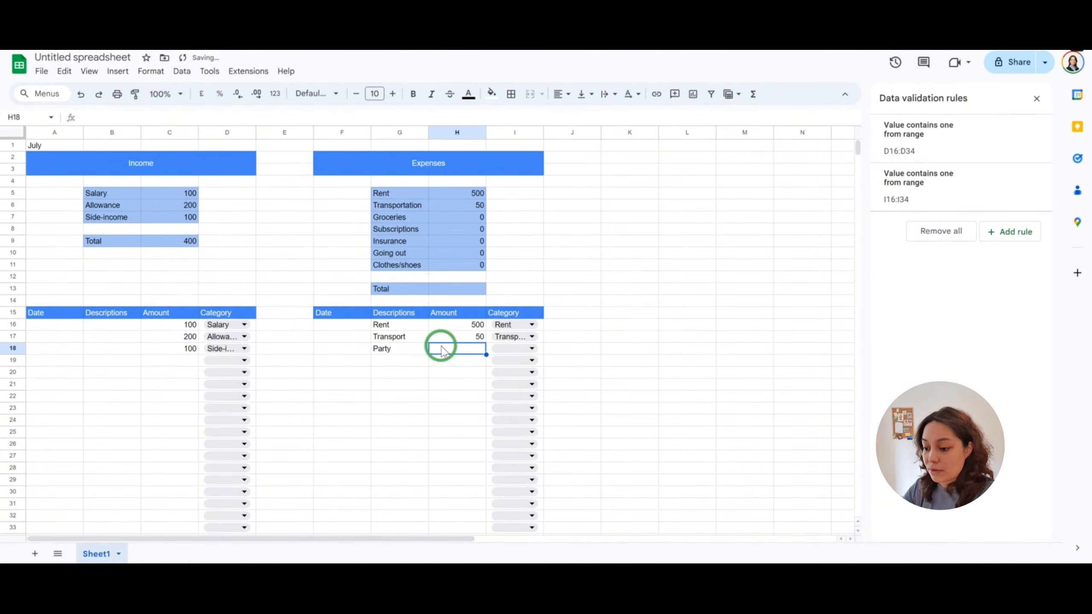
{"action": "type", "text": "15"}
{"action": "key", "text": "Return"}
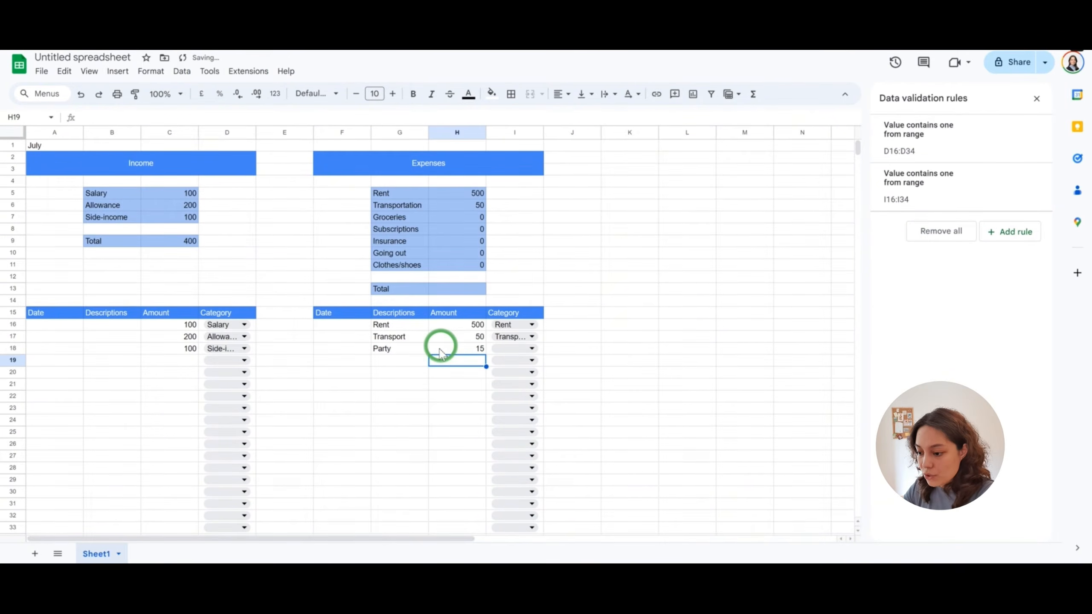
{"action": "left_click", "coordinate": [507, 349]}
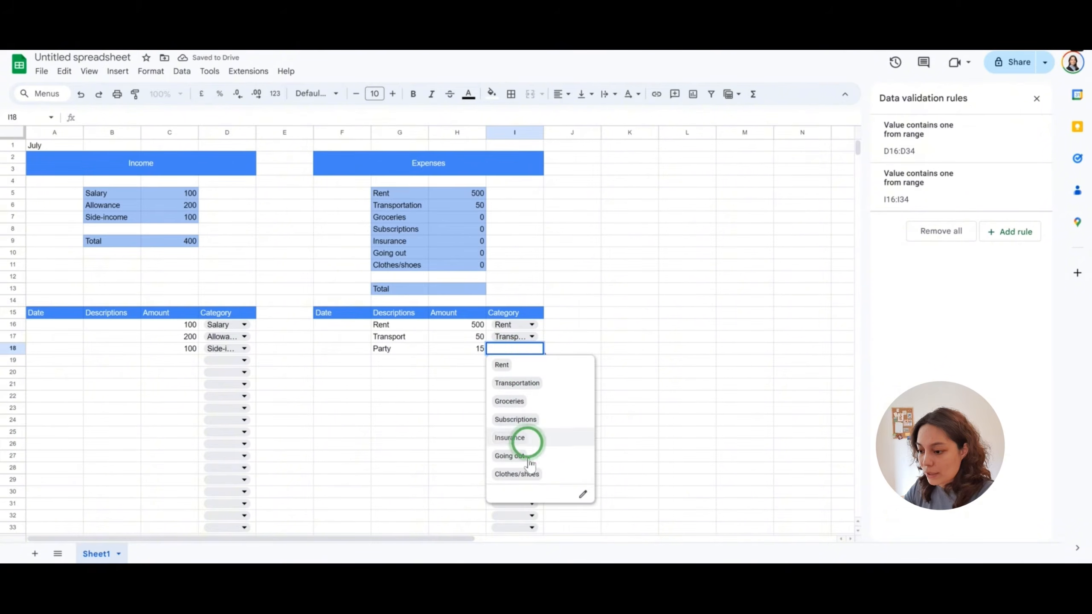
{"action": "left_click", "coordinate": [513, 456]}
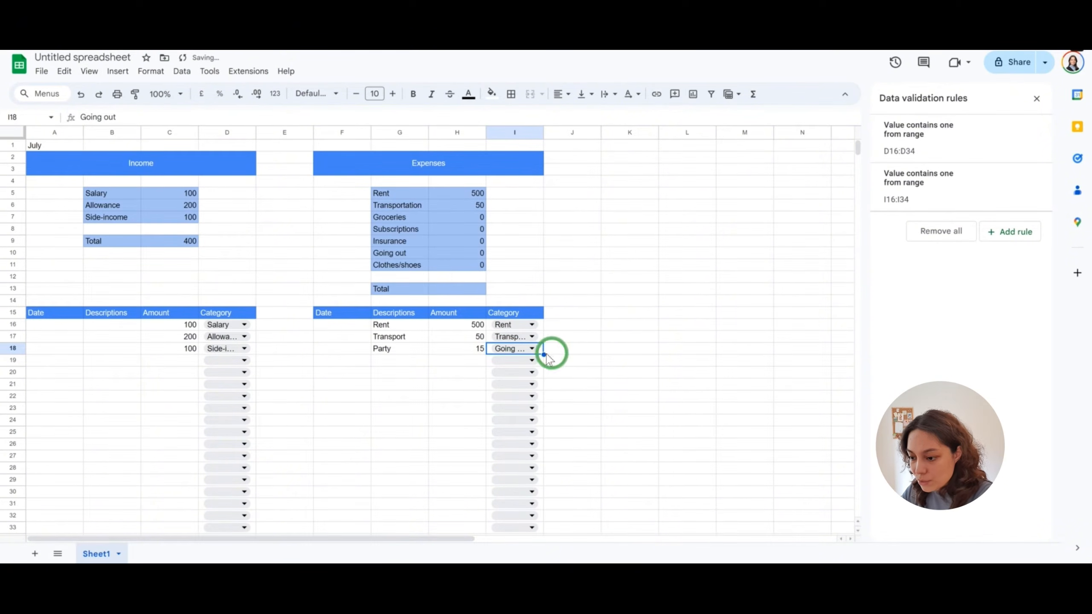
- Correct the Going out label in G10, reselect Going out as the Party expense's category in I18, and close the data validation rules
{"action": "double_click", "coordinate": [414, 254]}
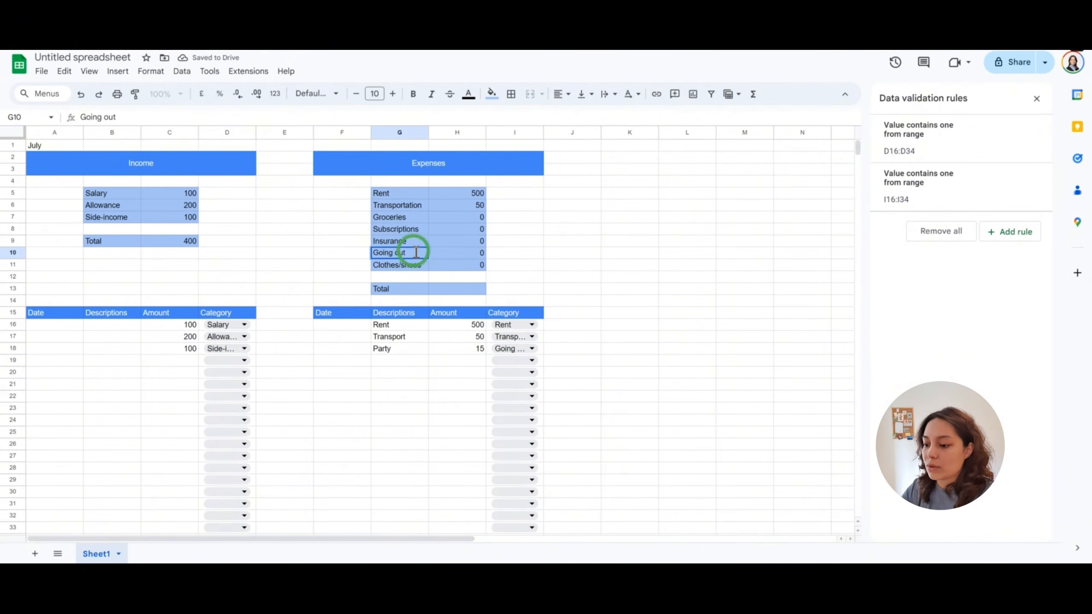
{"action": "key", "text": "Return"}
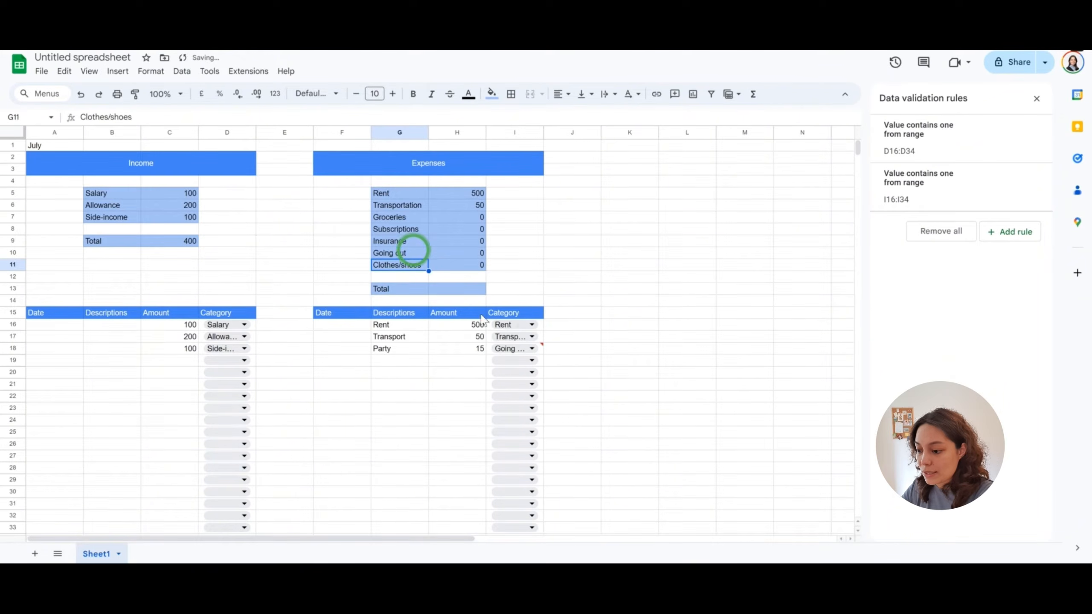
{"action": "left_click", "coordinate": [537, 339]}
{"action": "left_click", "coordinate": [539, 348]}
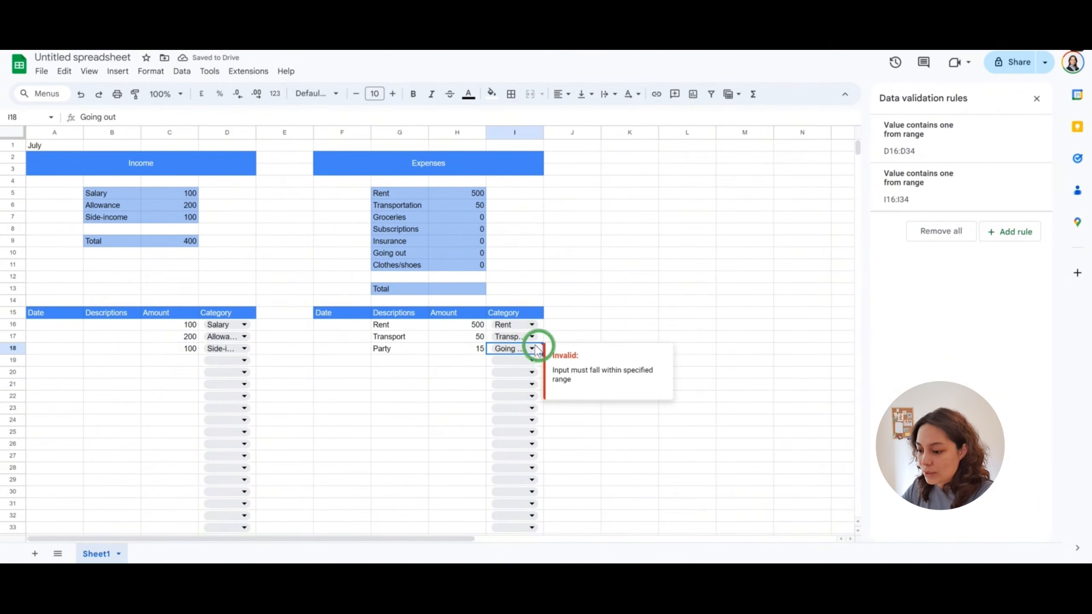
{"action": "left_click", "coordinate": [532, 349]}
{"action": "left_click", "coordinate": [522, 455]}
{"action": "left_click", "coordinate": [595, 324]}
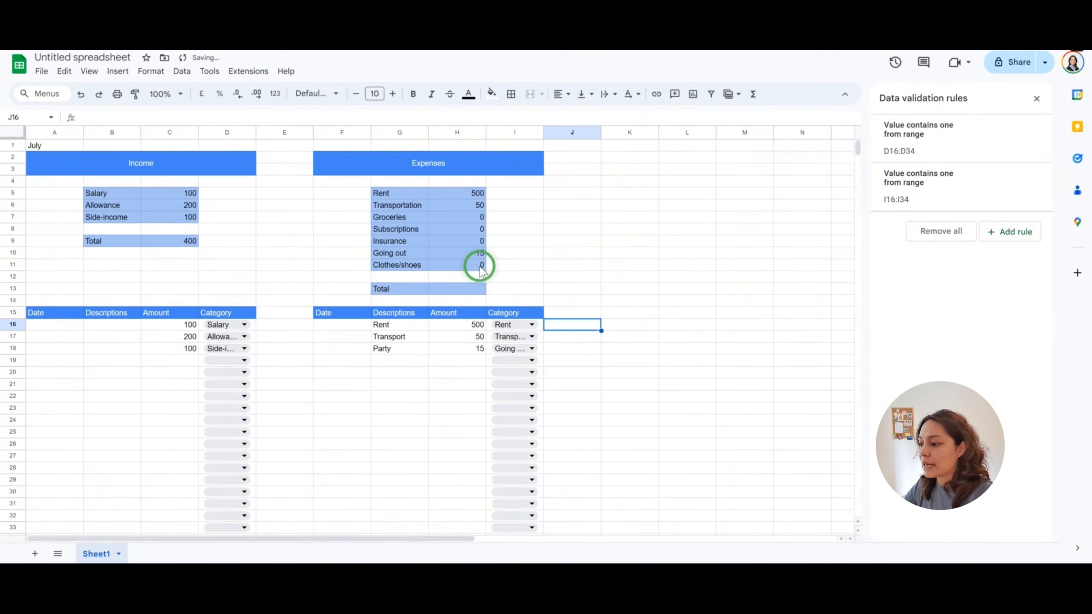
{"action": "left_click", "coordinate": [1036, 97]}
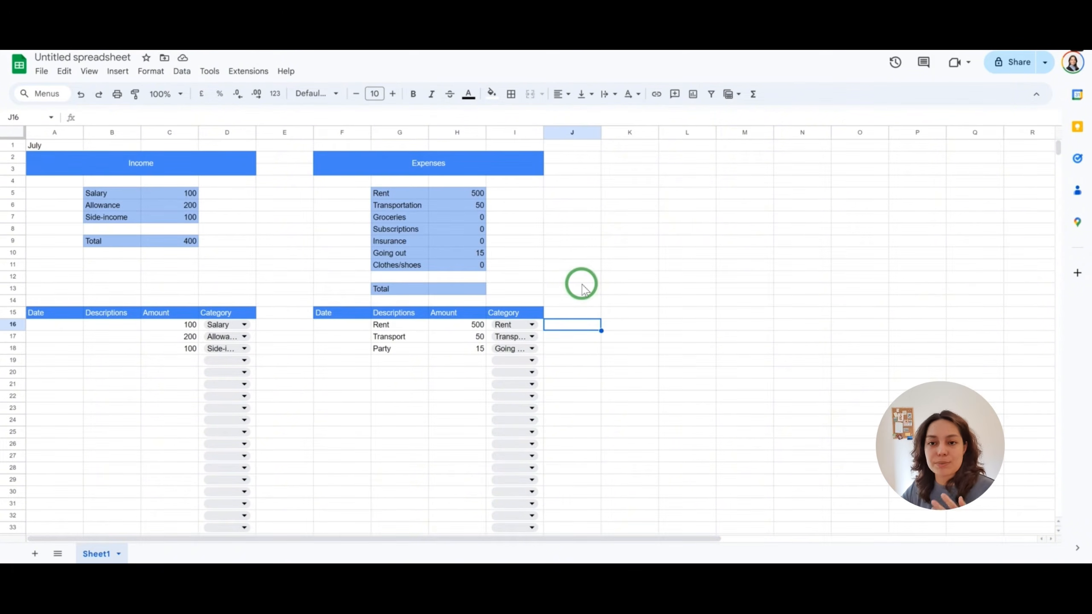
{"action": "left_click", "coordinate": [597, 240]}
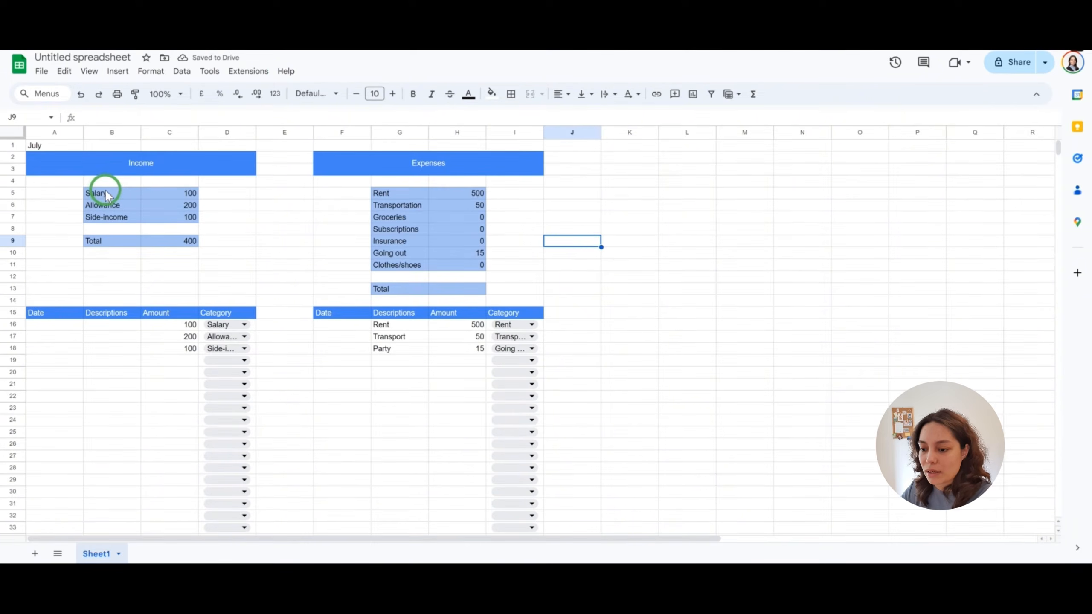
- Insert a pie chart of the income categories and amounts in B5:C7
{"action": "left_click_drag", "start_coordinate": [101, 195], "coordinate": [177, 225]}
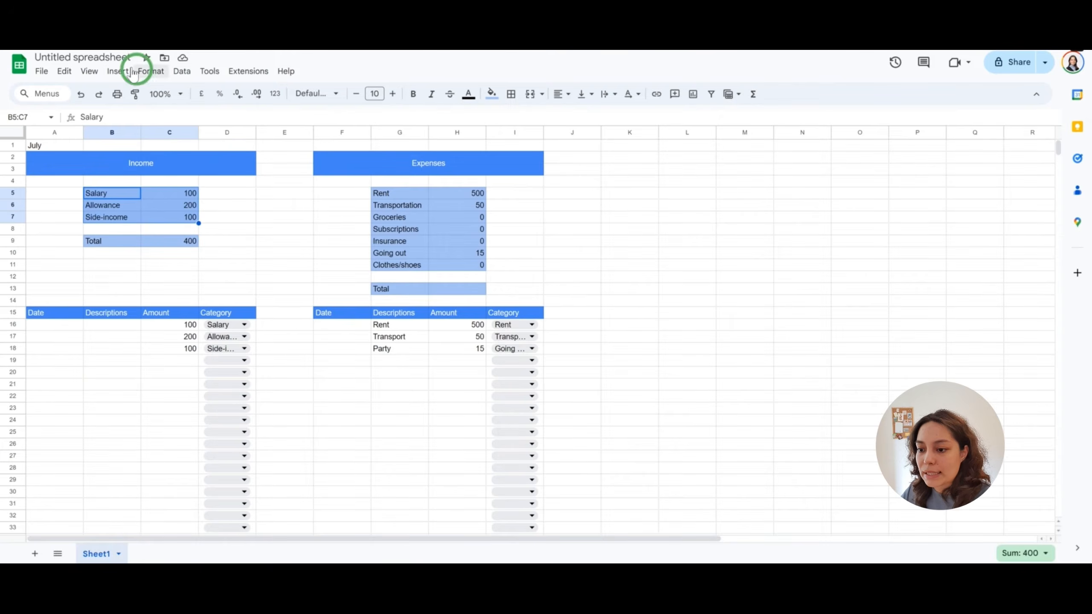
{"action": "left_click", "coordinate": [117, 72]}
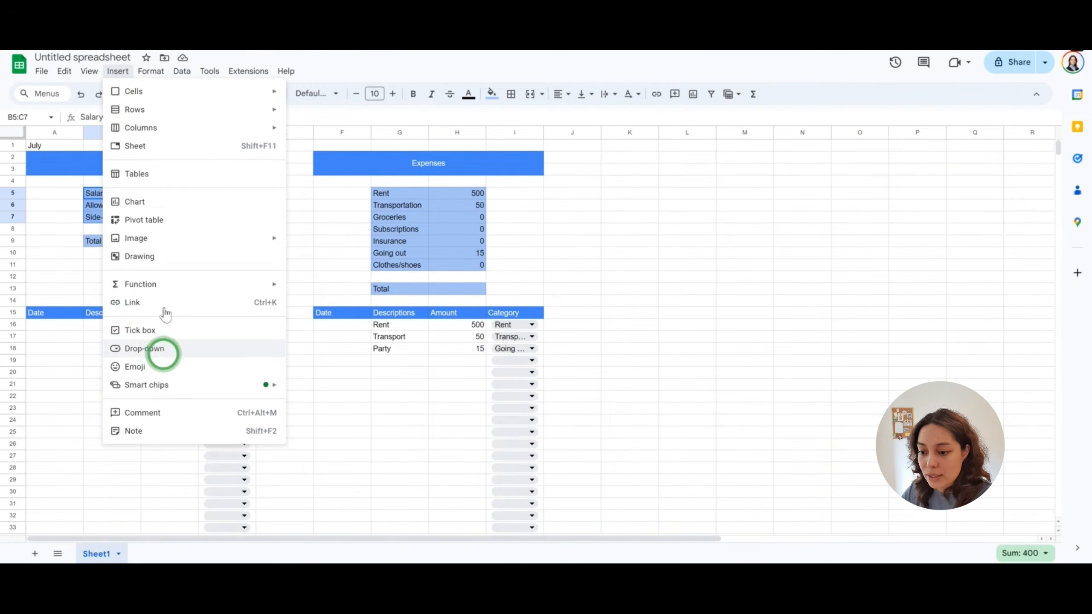
{"action": "key", "text": "Escape"}
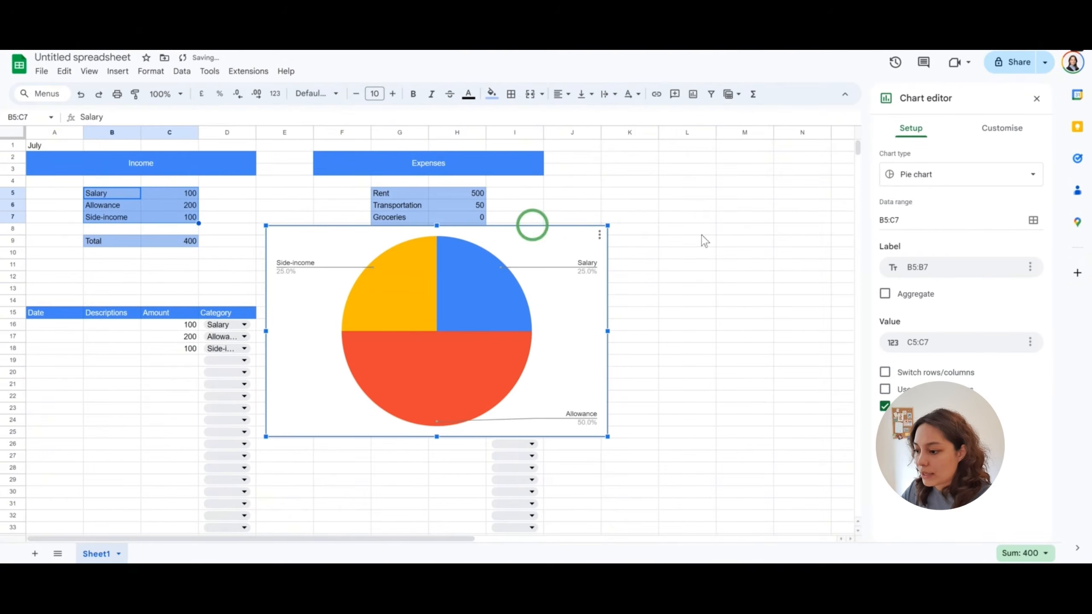
- Shrink the income pie chart and place it beside the Expenses section, spanning about columns J to N and rows 2 to 14
{"action": "left_click_drag", "start_coordinate": [539, 243], "coordinate": [647, 183]}
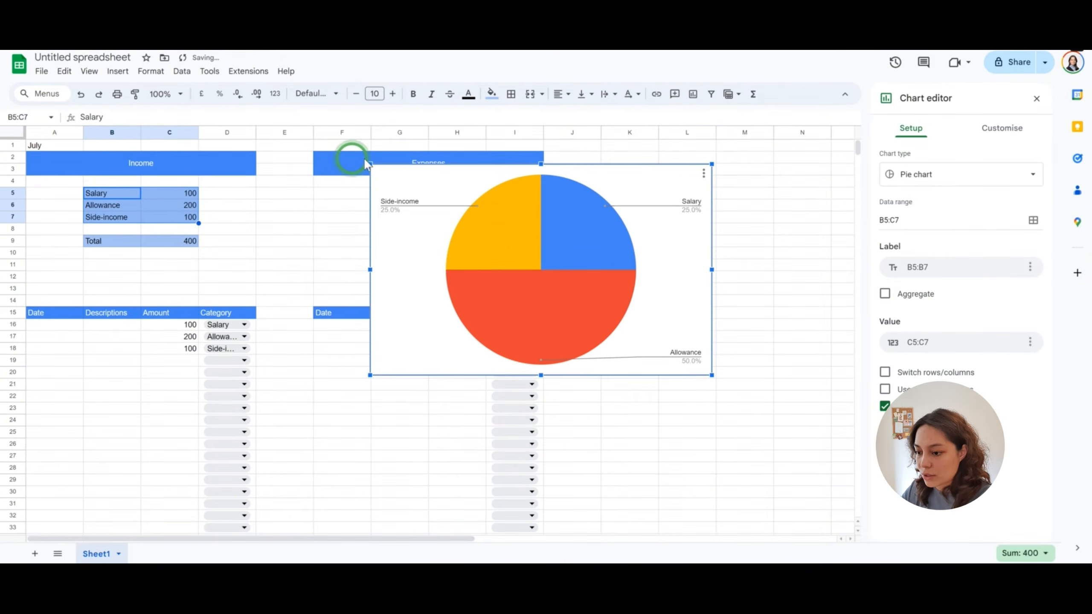
{"action": "left_click_drag", "start_coordinate": [370, 164], "coordinate": [532, 264]}
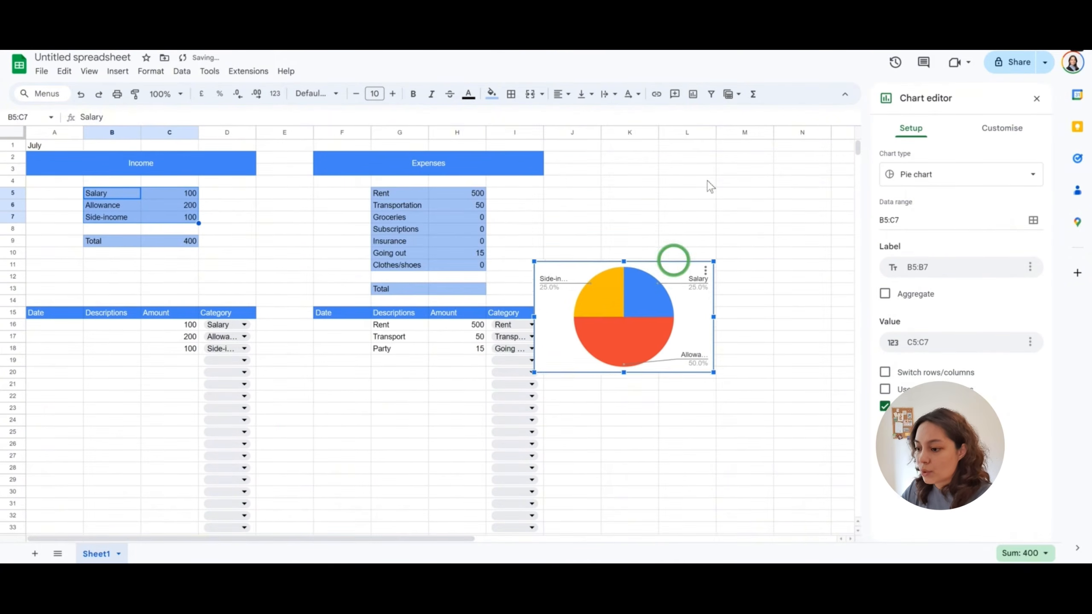
{"action": "left_click_drag", "start_coordinate": [671, 264], "coordinate": [705, 174]}
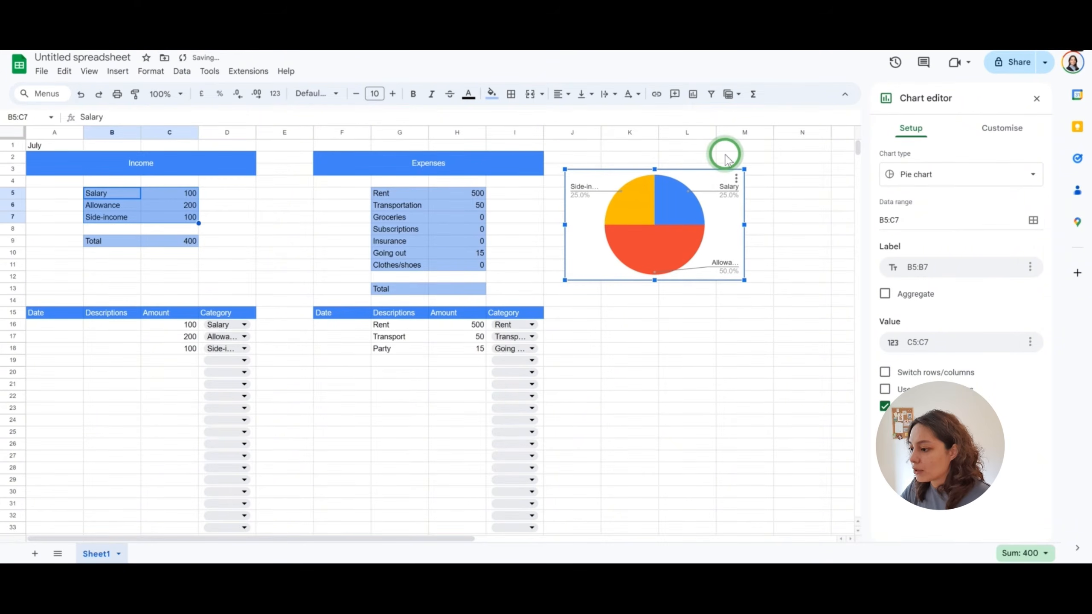
{"action": "left_click", "coordinate": [923, 174]}
{"action": "left_click", "coordinate": [925, 226]}
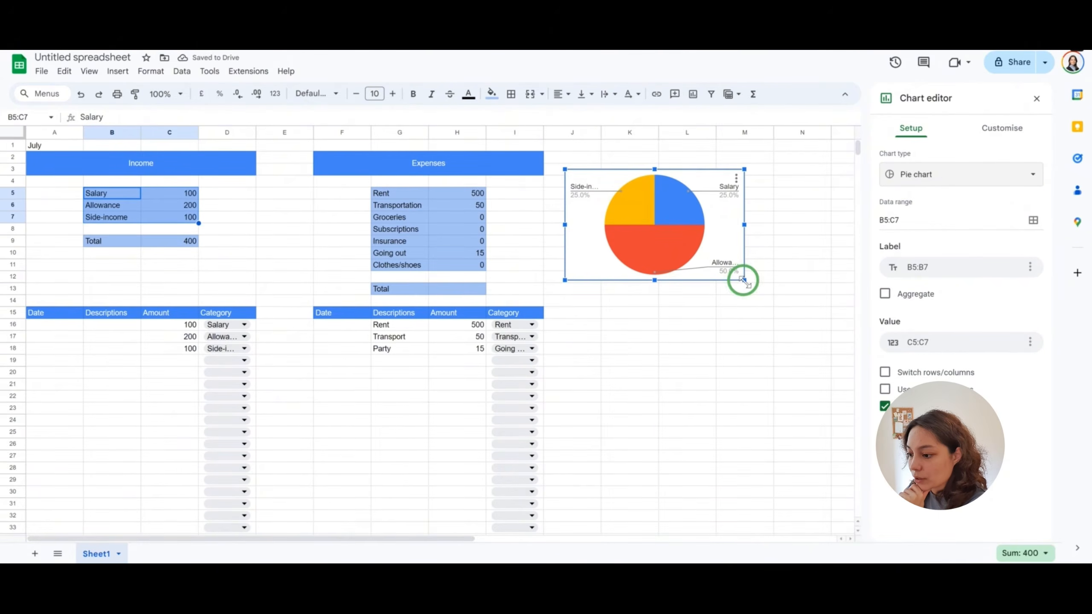
{"action": "left_click_drag", "start_coordinate": [743, 279], "coordinate": [806, 318]}
{"action": "left_click_drag", "start_coordinate": [774, 248], "coordinate": [804, 240]}
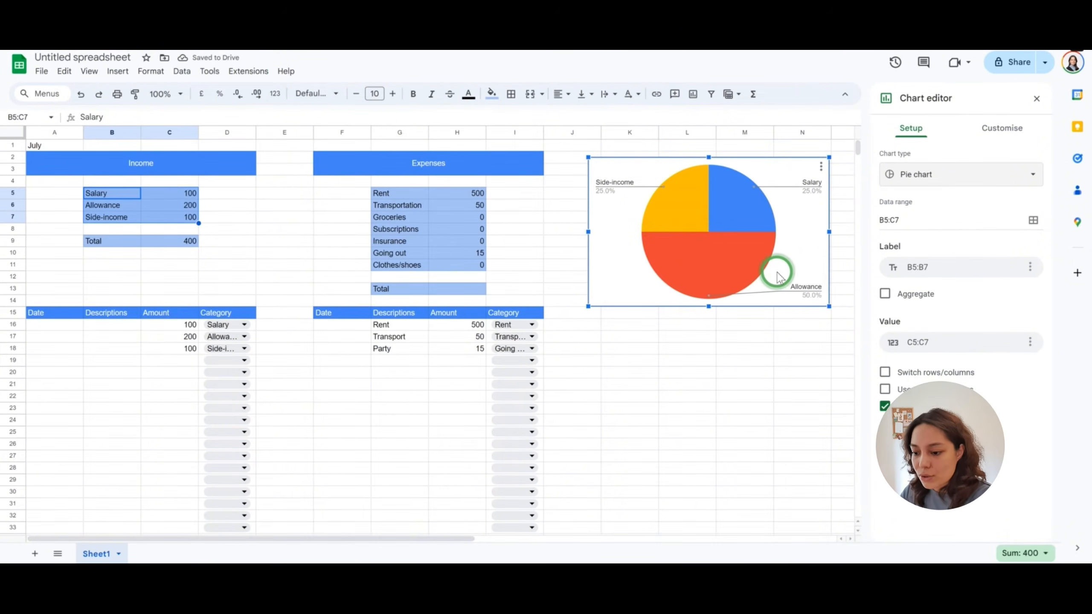
- Change the Allowance amount in C17 to 14 to test the income pie chart
{"action": "left_click", "coordinate": [188, 338]}
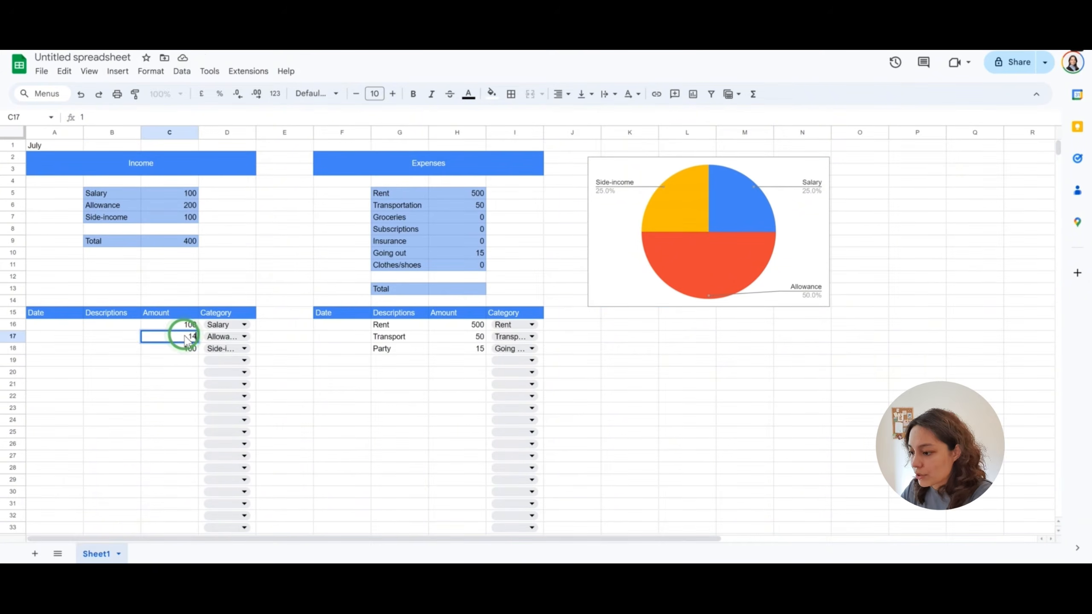
{"action": "type", "text": "14"}
{"action": "key", "text": "Return"}
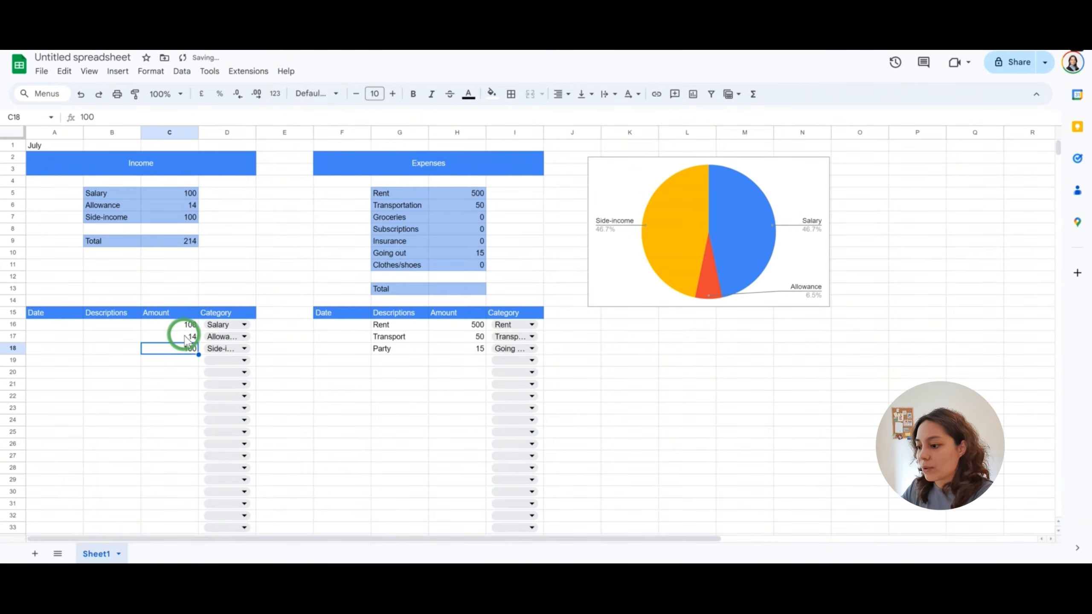
{"action": "left_click", "coordinate": [622, 282]}
- Set the Allowance amount in C17 to 15 and check the income pie chart
{"action": "left_click", "coordinate": [167, 338]}
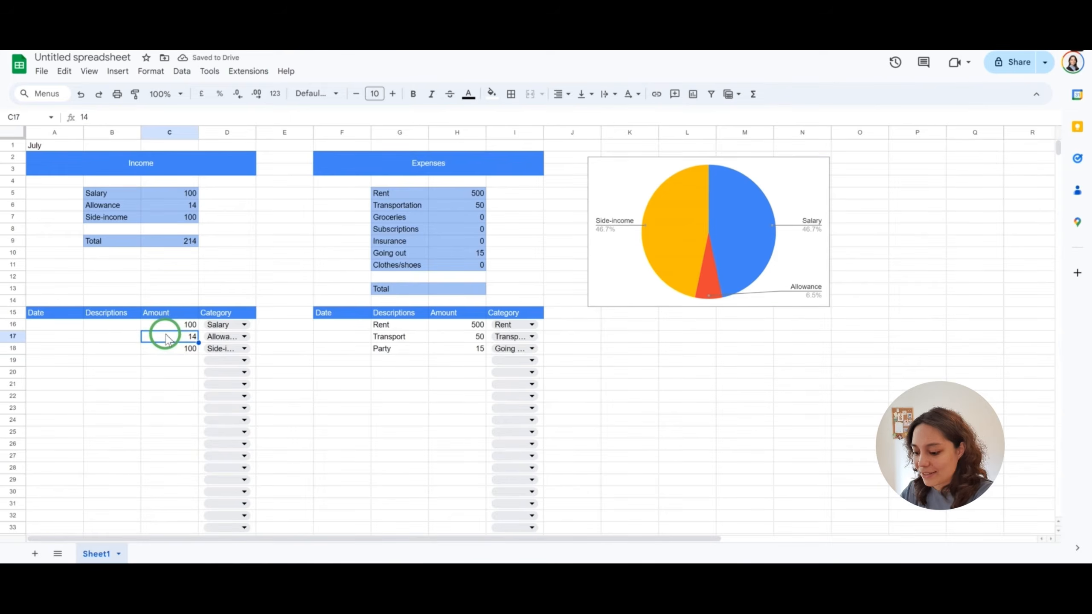
{"action": "type", "text": "15"}
{"action": "key", "text": "Return"}
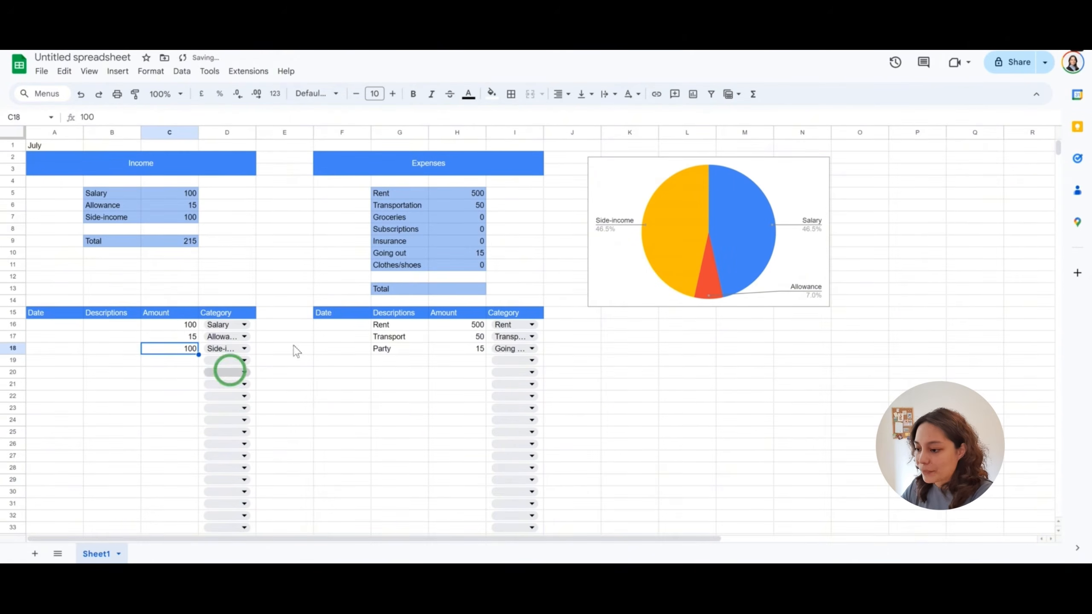
{"action": "left_click", "coordinate": [740, 338]}
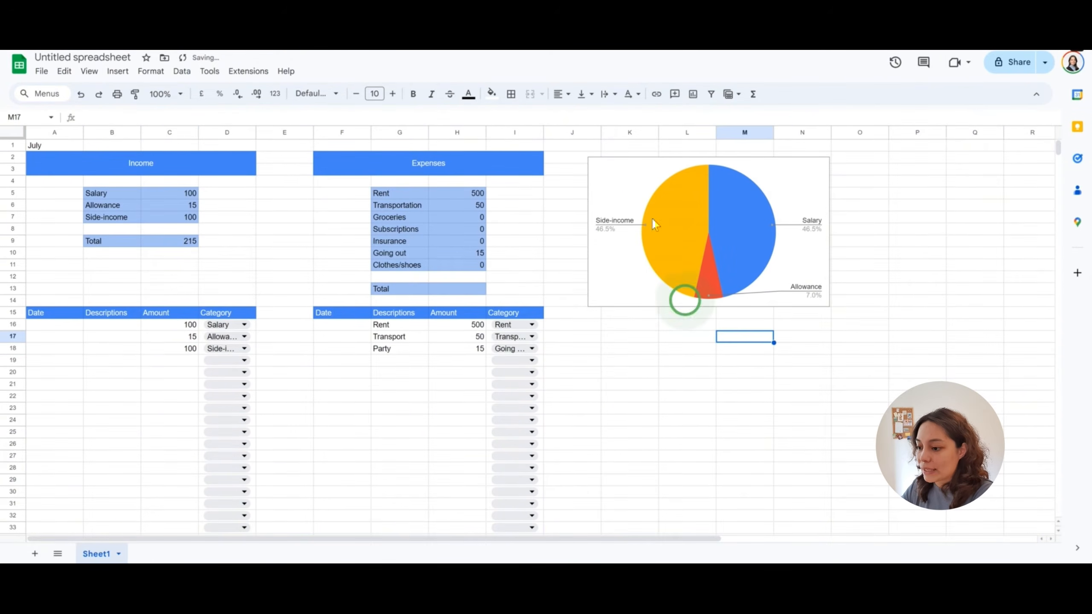
{"action": "left_click", "coordinate": [625, 165]}
- Insert a pie chart of the expense categories and amounts in G5:H11, shrunk and placed below the income chart
{"action": "left_click", "coordinate": [402, 199]}
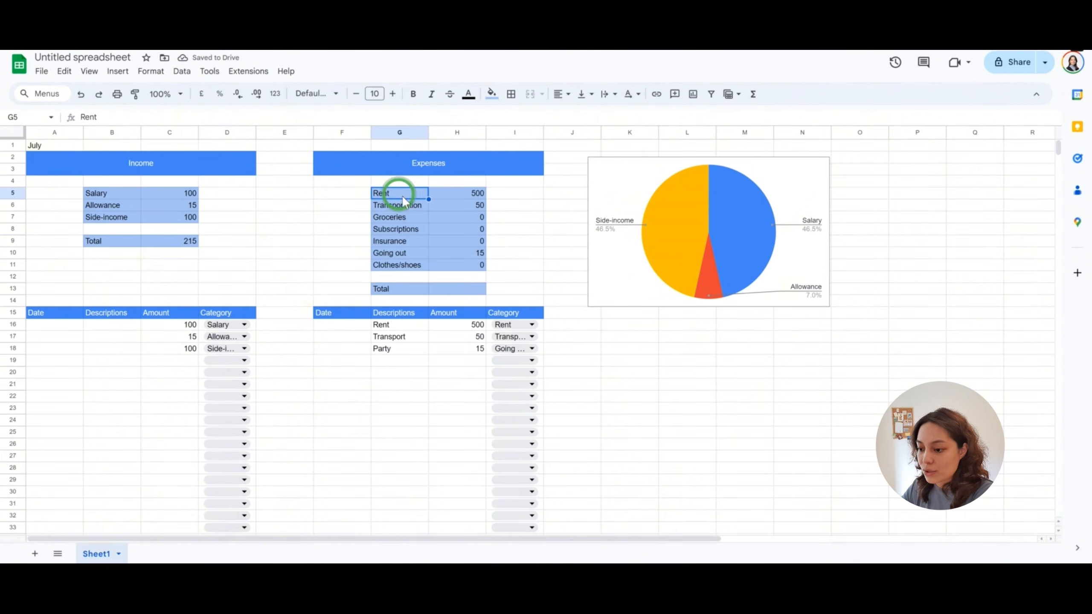
{"action": "left_click_drag", "start_coordinate": [403, 200], "coordinate": [451, 267]}
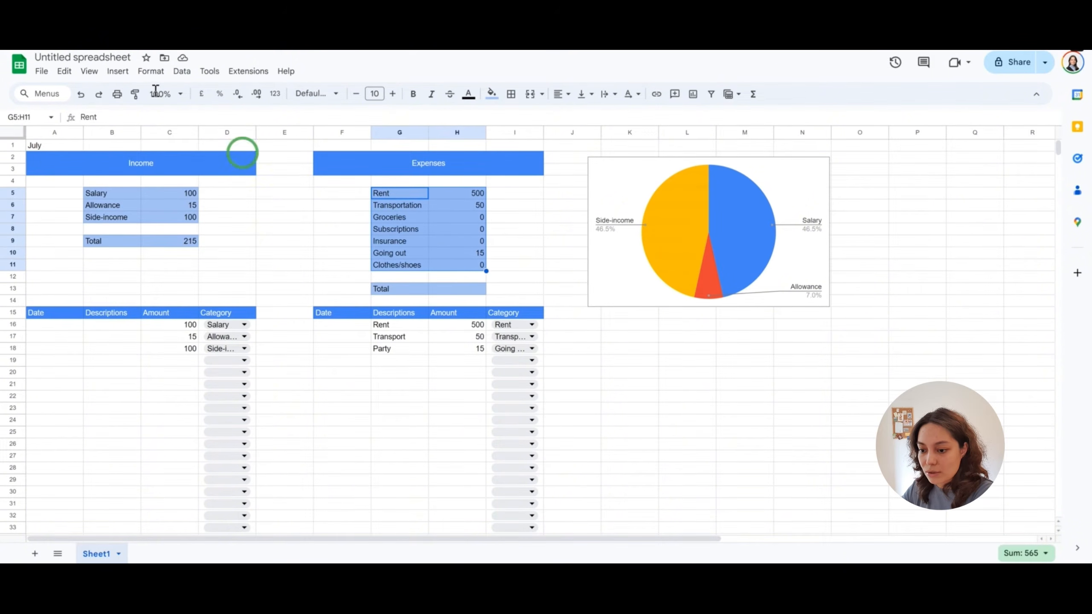
{"action": "left_click", "coordinate": [117, 71]}
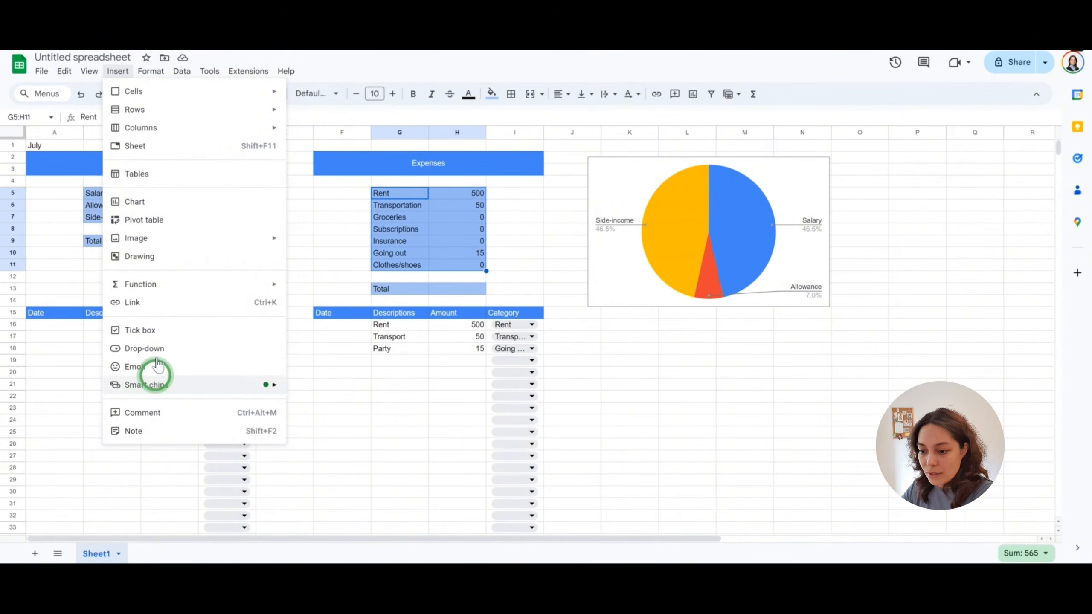
{"action": "left_click", "coordinate": [142, 202]}
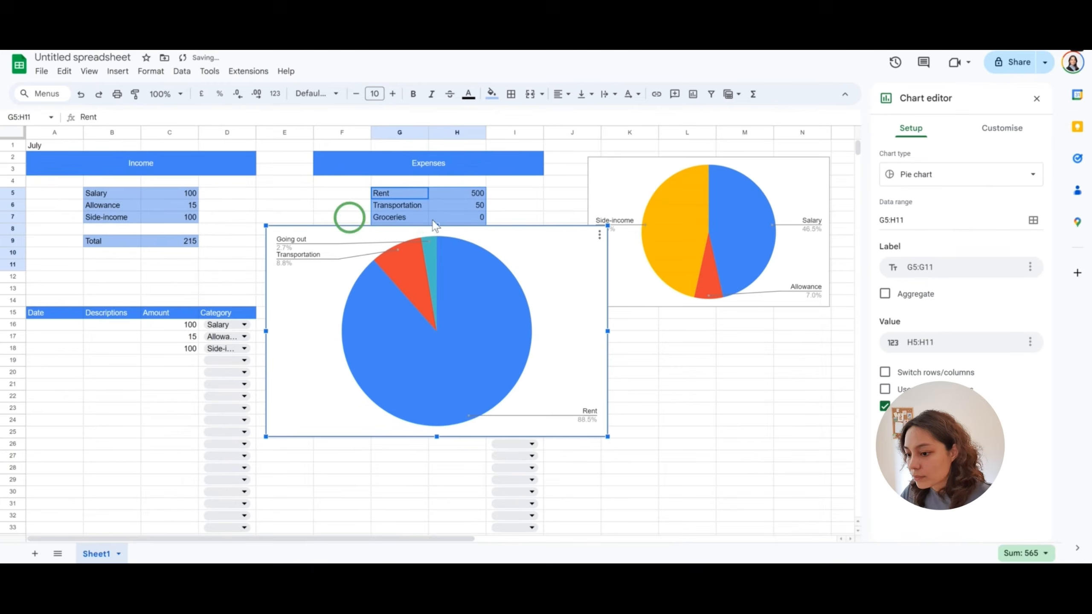
{"action": "left_click_drag", "start_coordinate": [266, 225], "coordinate": [420, 316]}
{"action": "left_click_drag", "start_coordinate": [425, 385], "coordinate": [692, 365]}
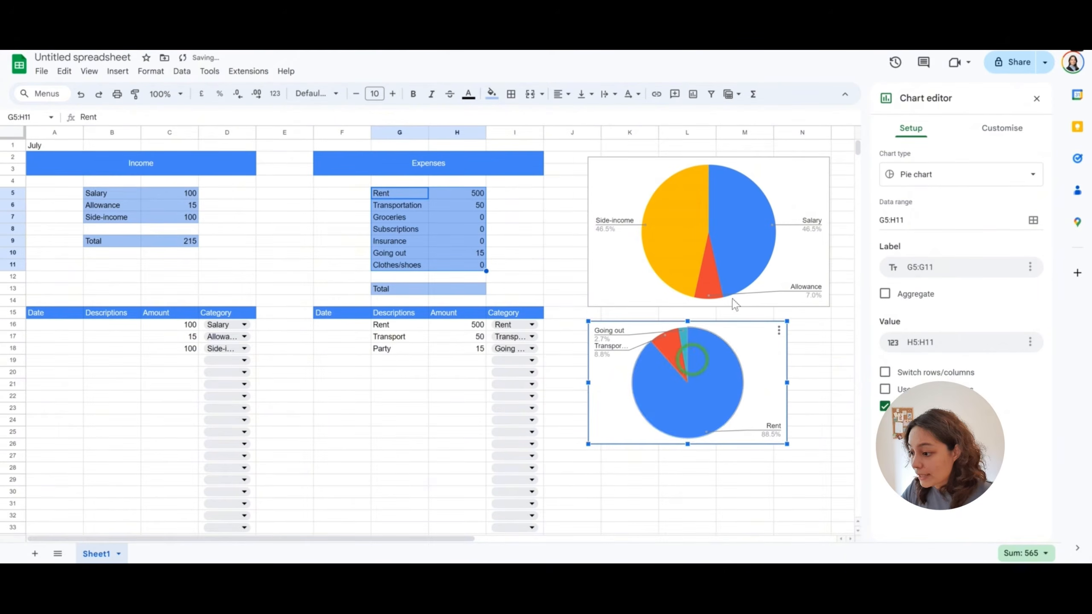
- Resize the income pie chart to match the width of the expenses pie chart below it
{"action": "left_click", "coordinate": [793, 221]}
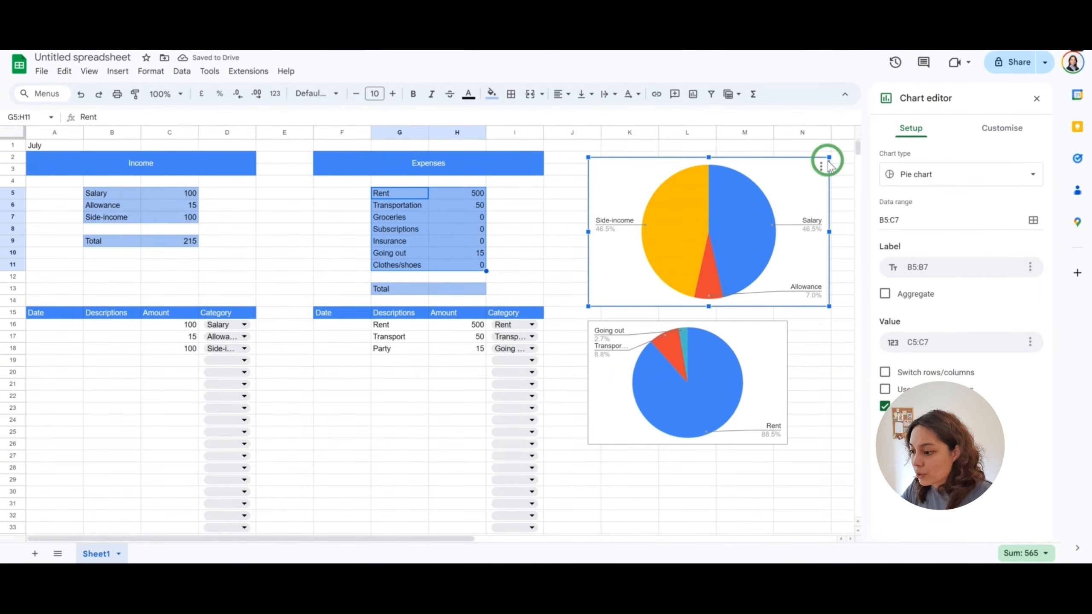
{"action": "left_click_drag", "start_coordinate": [829, 158], "coordinate": [790, 183]}
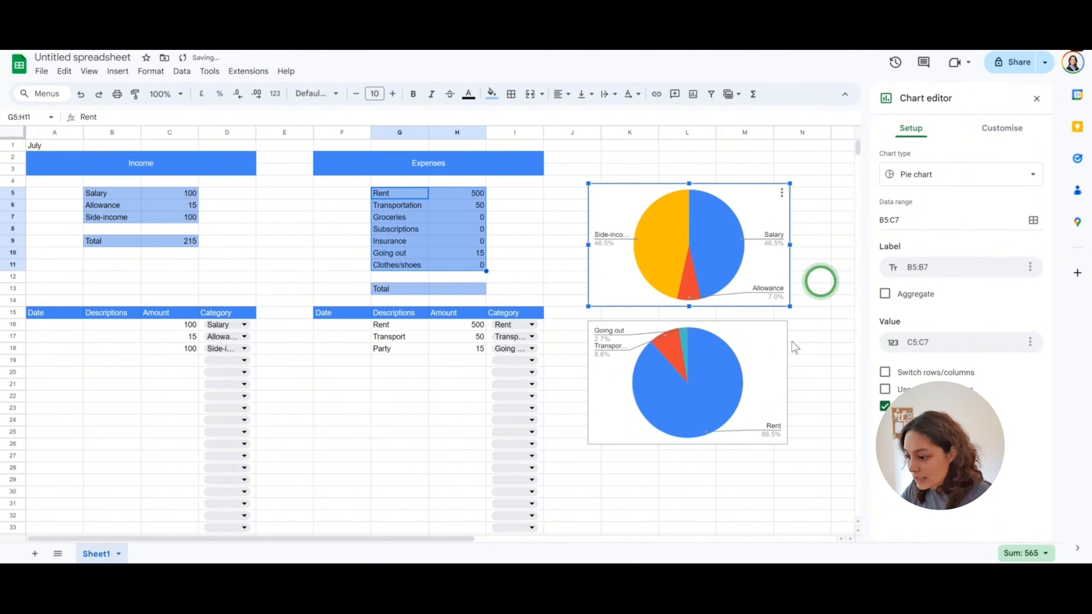
{"action": "left_click", "coordinate": [803, 349]}
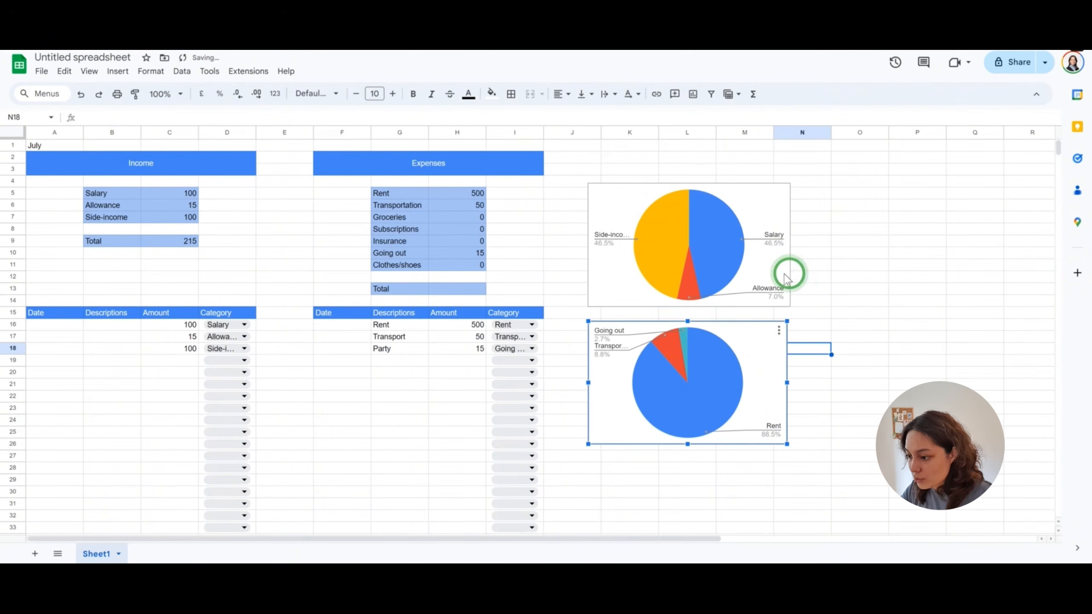
{"action": "left_click", "coordinate": [789, 254]}
{"action": "left_click_drag", "start_coordinate": [789, 245], "coordinate": [787, 245]}
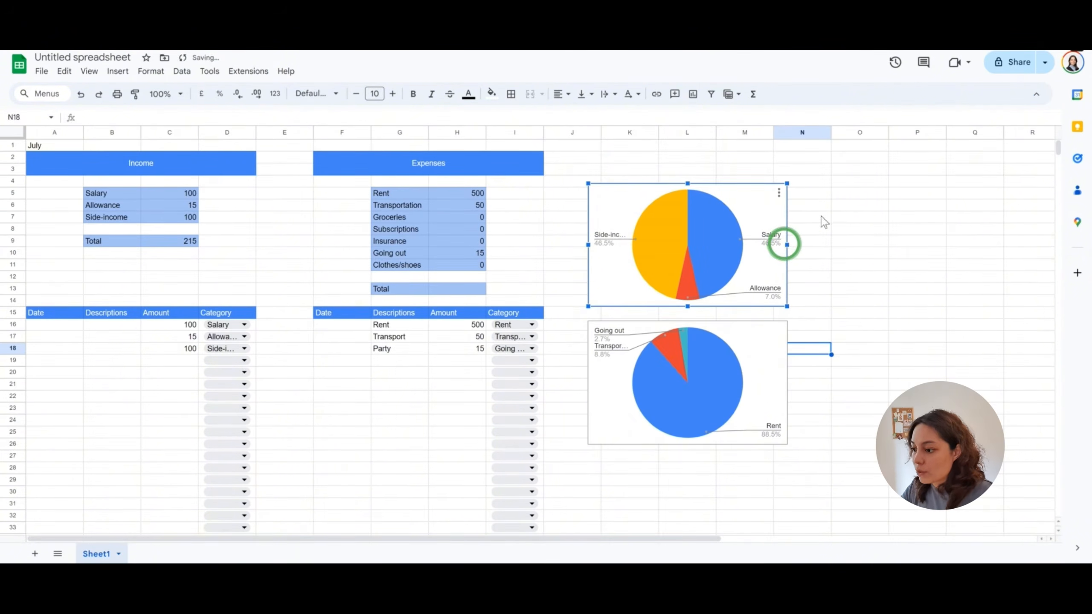
- Move the income chart up to row 2 and stack the expenses chart directly beneath it, leaving both deselected
{"action": "left_click_drag", "start_coordinate": [755, 201], "coordinate": [752, 169]}
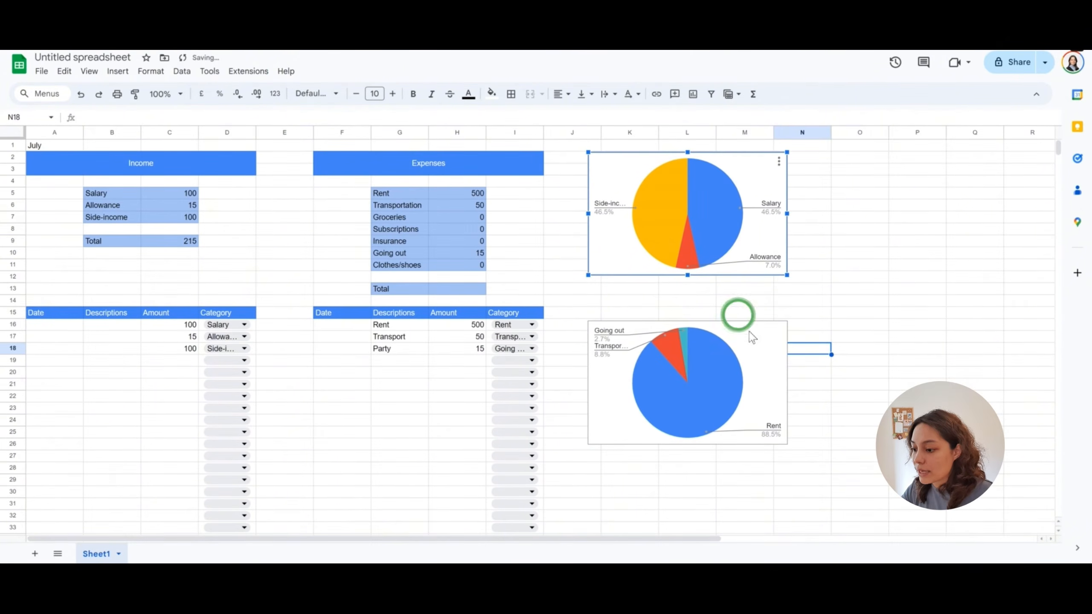
{"action": "left_click_drag", "start_coordinate": [757, 366], "coordinate": [759, 322]}
{"action": "left_click", "coordinate": [851, 327]}
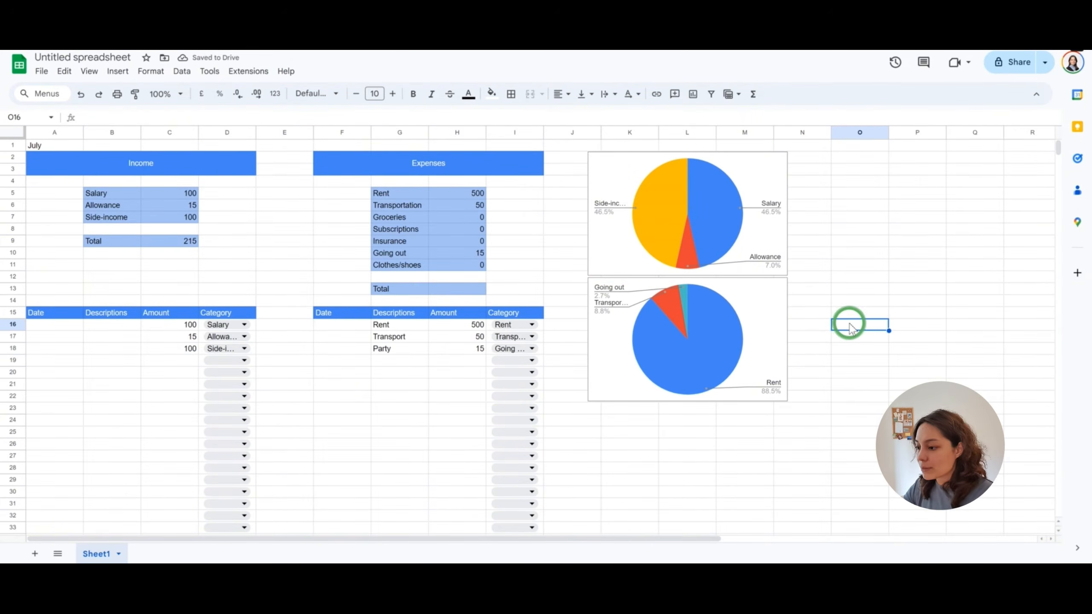
{"action": "left_click", "coordinate": [846, 160]}
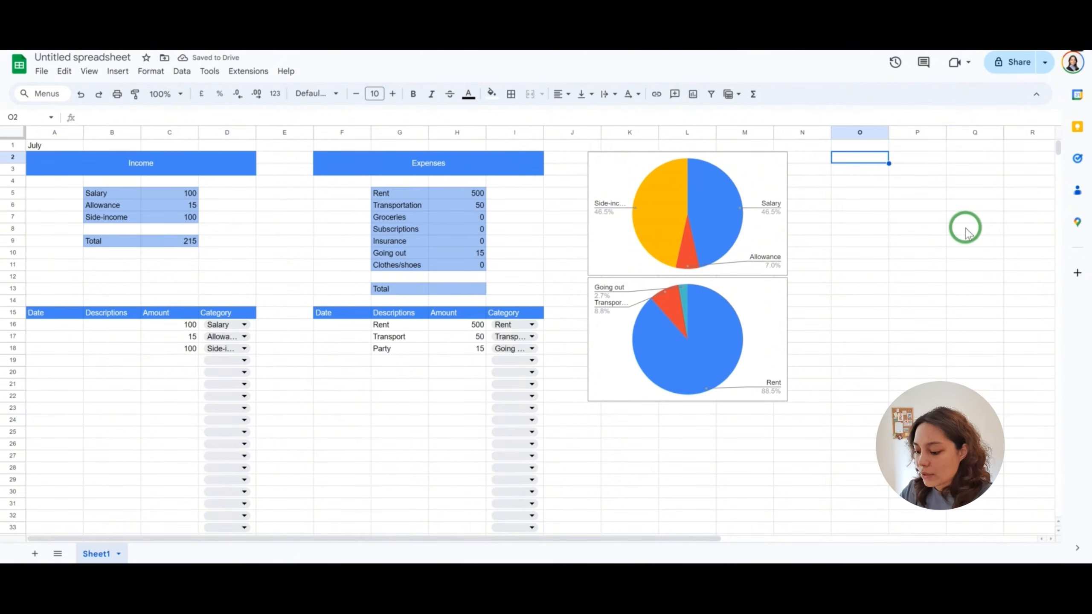
- Label O2 as Savings and enter a formula in P2 that subtracts total expenses from total income, =C9-H13
{"action": "type", "text": "Saving"}
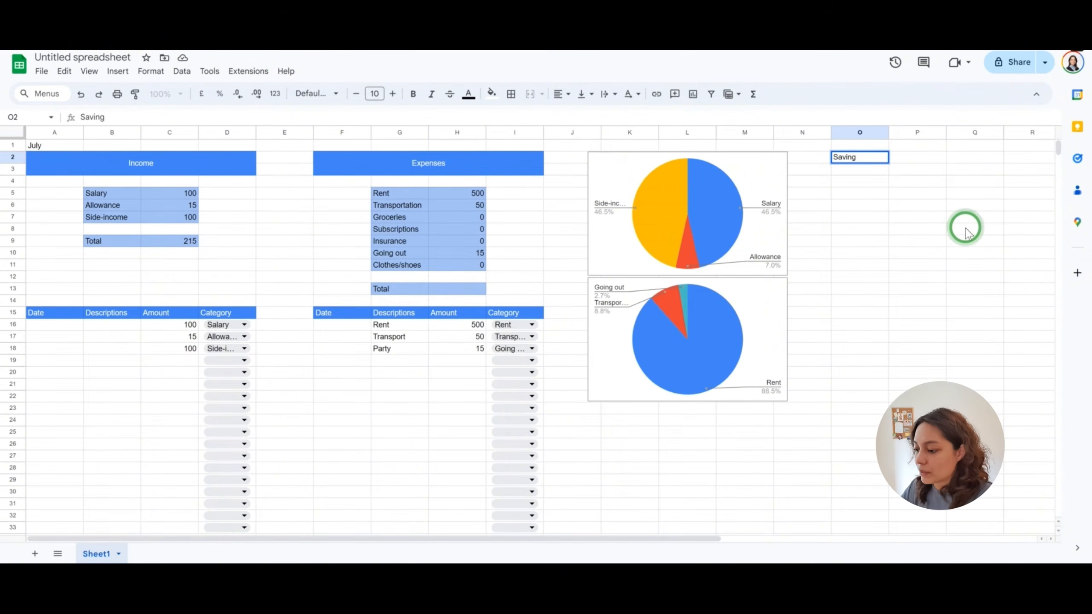
{"action": "type", "text": "s"}
{"action": "key", "text": "Tab"}
{"action": "type", "text": "="}
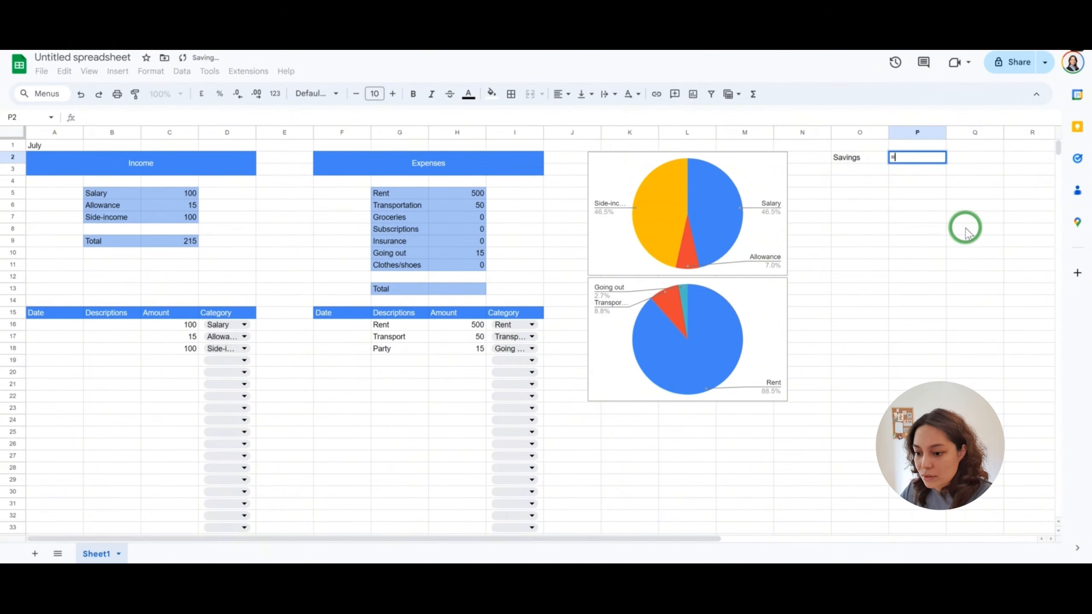
{"action": "left_click", "coordinate": [165, 242]}
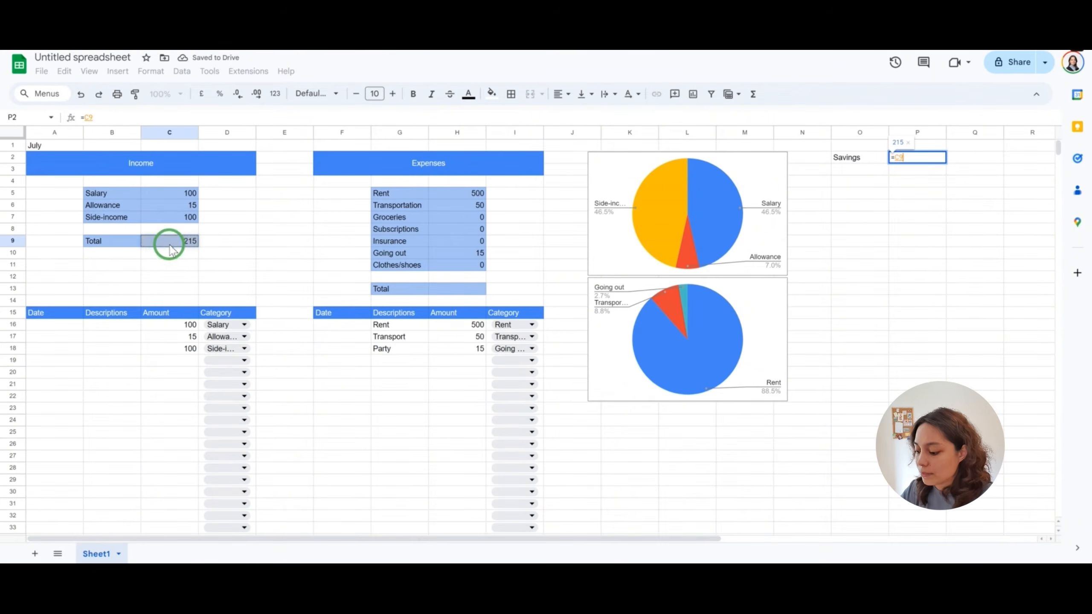
{"action": "type", "text": "-"}
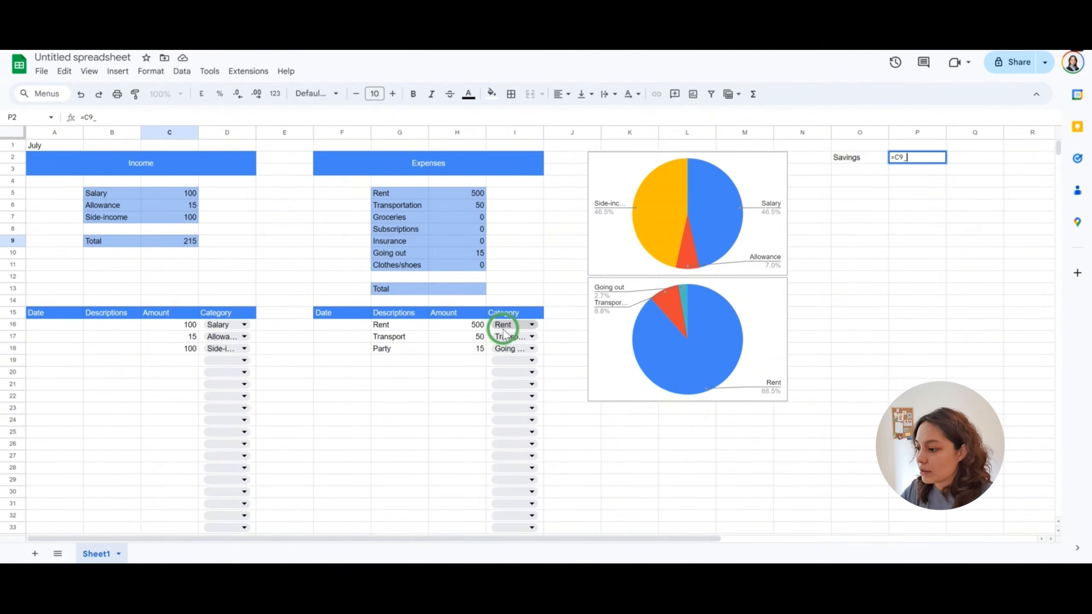
{"action": "left_click", "coordinate": [440, 289]}
{"action": "key", "text": "Return"}
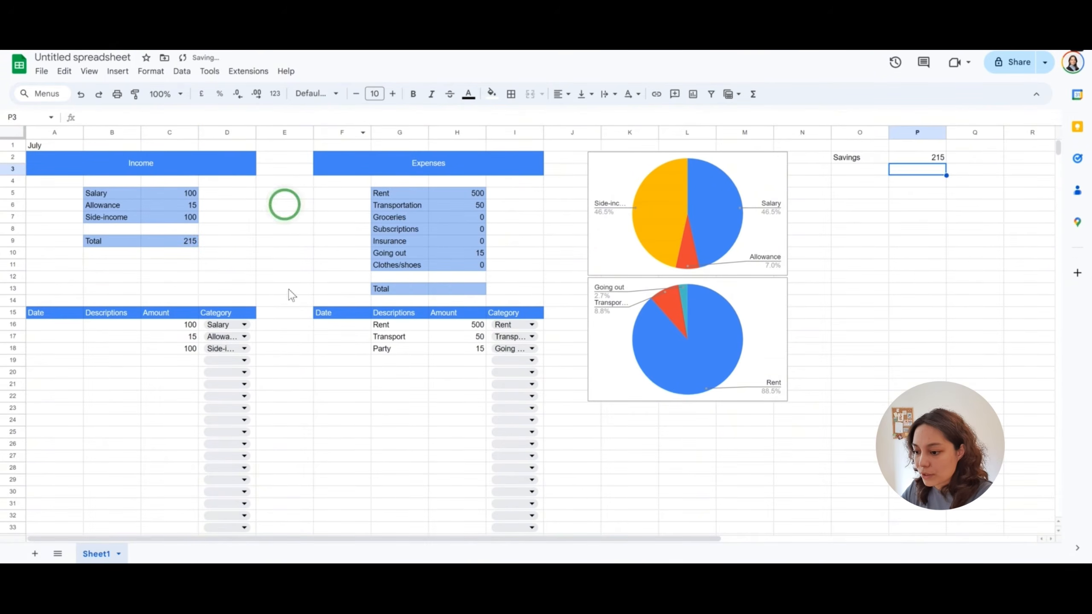
- Total the expense categories in H13 with =sum(H5:H11) and check the savings formula in P2
{"action": "left_click", "coordinate": [455, 296]}
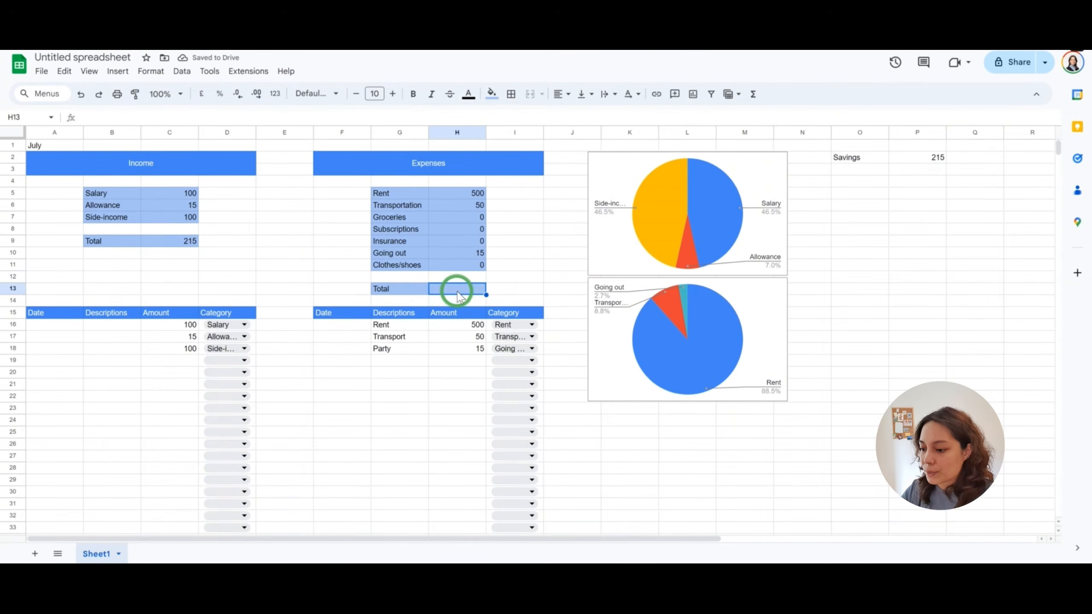
{"action": "type", "text": "="}
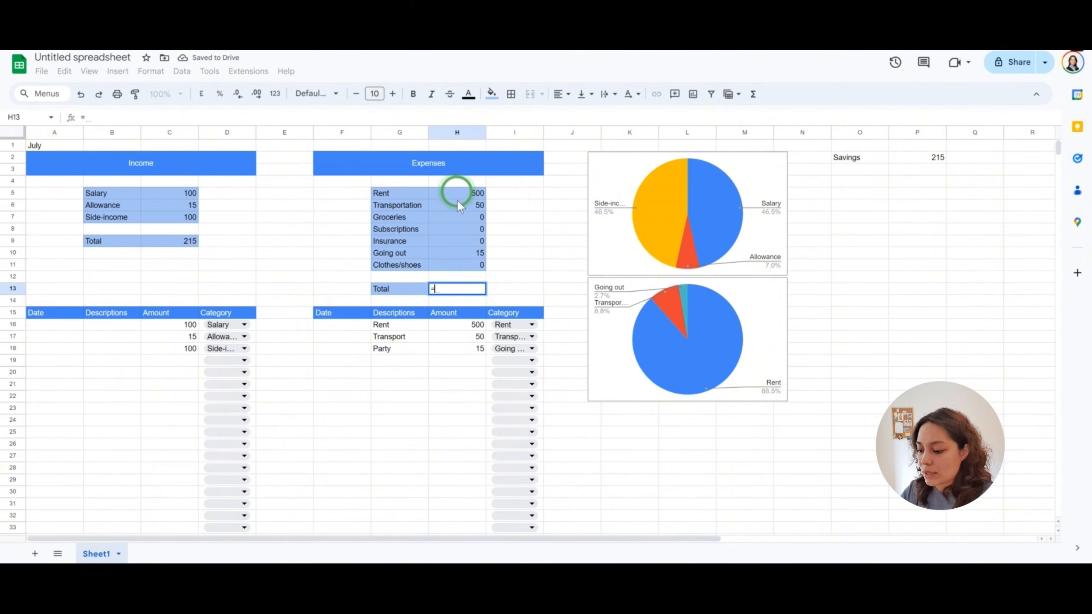
{"action": "type", "text": "sum("}
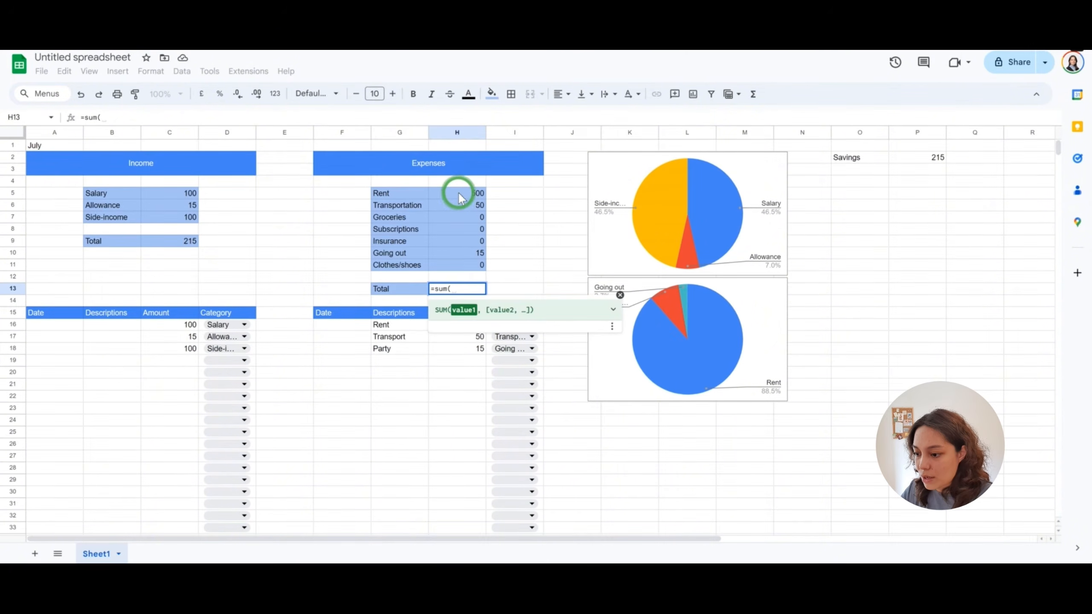
{"action": "left_click_drag", "start_coordinate": [459, 198], "coordinate": [466, 271]}
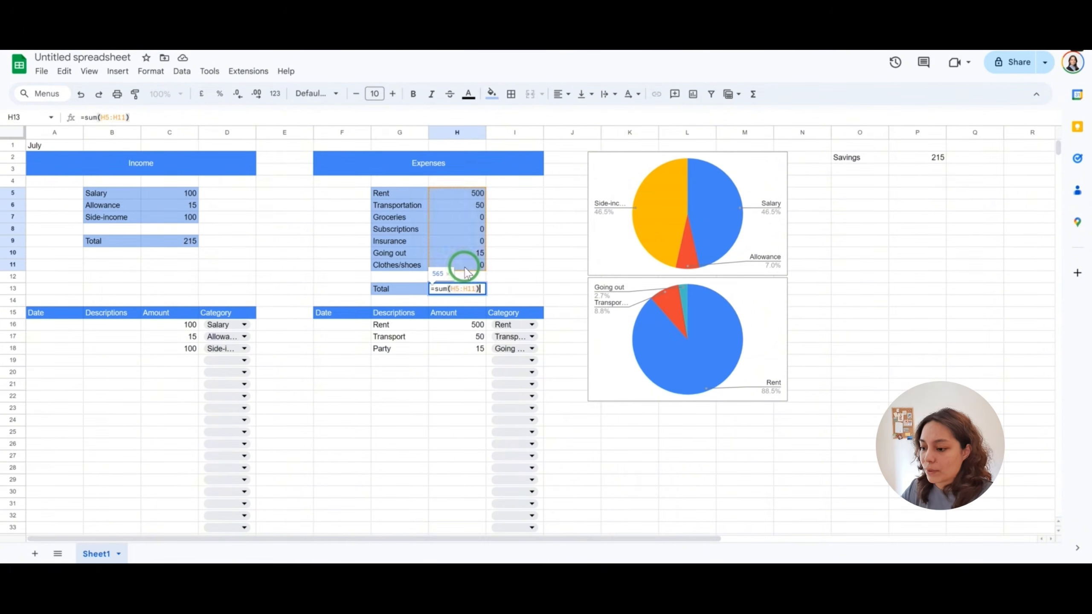
{"action": "key", "text": "Return"}
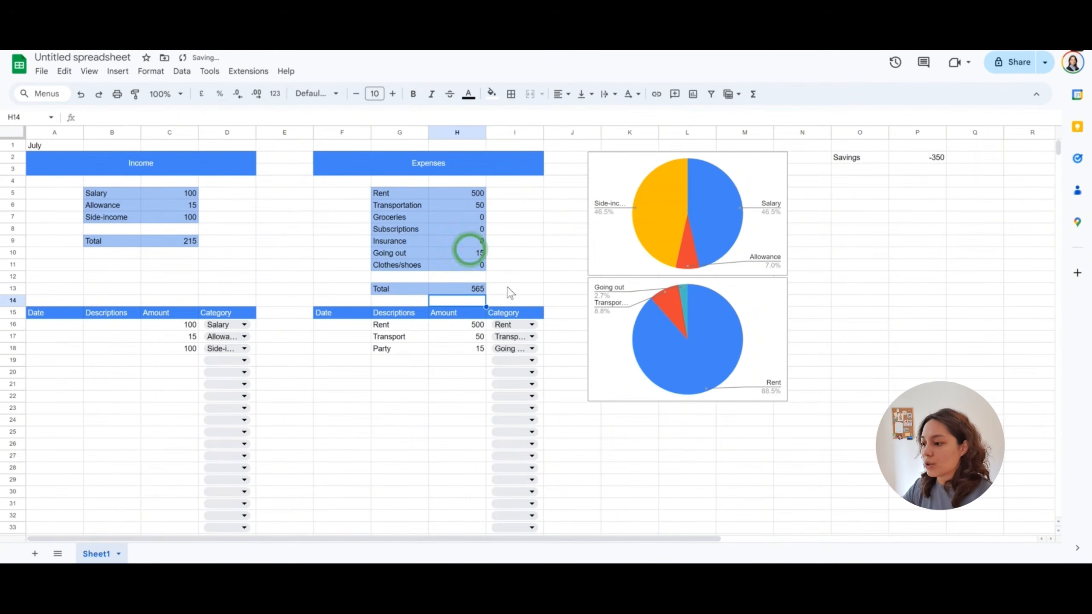
{"action": "left_click", "coordinate": [913, 161]}
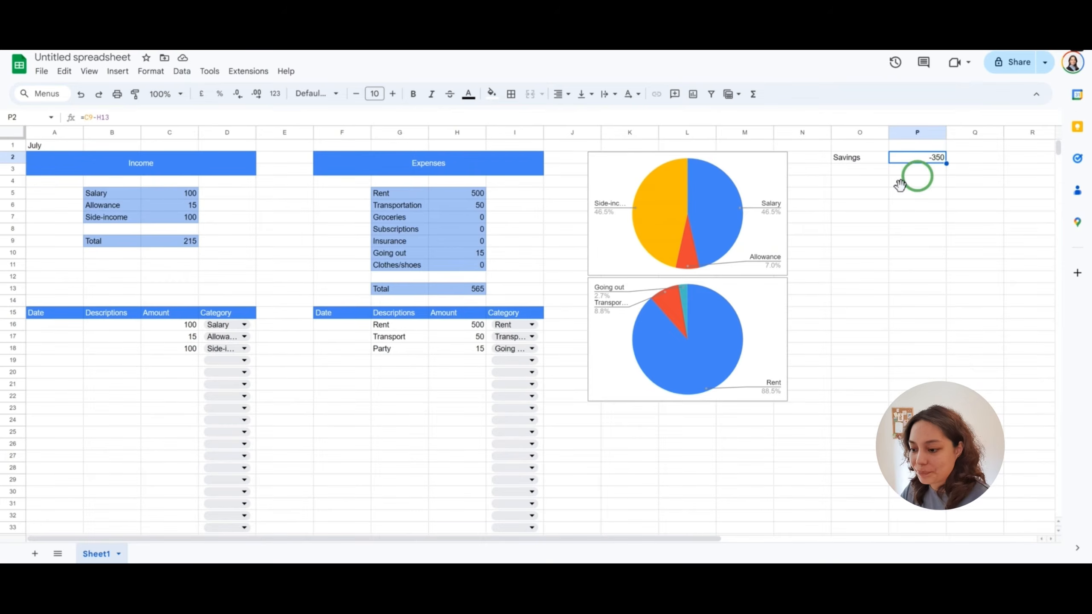
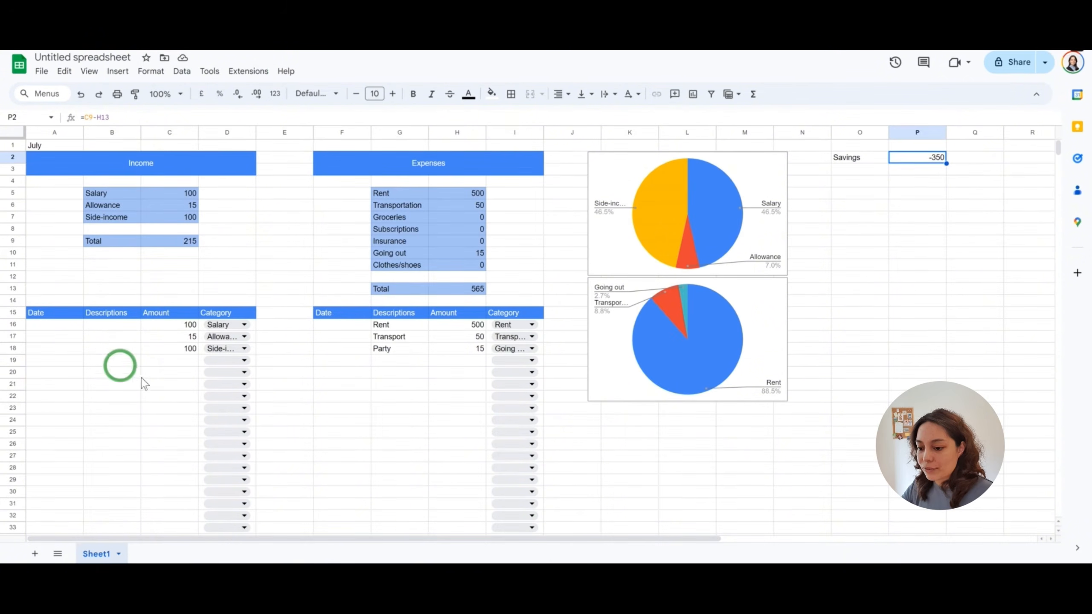
- Set the Salary amount in C16 to 500 and check the savings cell P2
{"action": "left_click", "coordinate": [184, 329]}
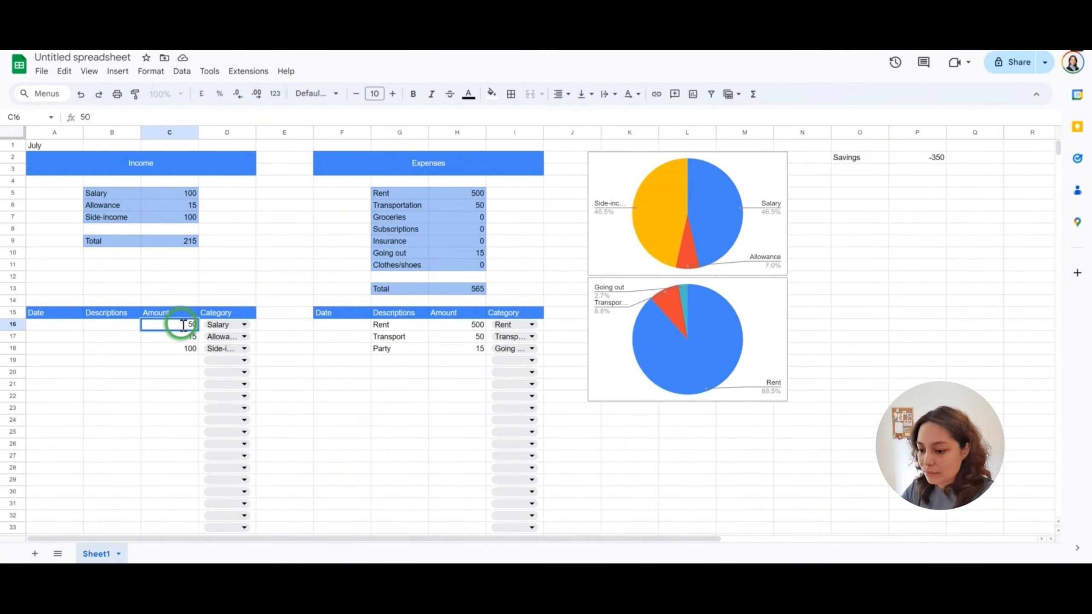
{"action": "type", "text": "500"}
{"action": "key", "text": "Return"}
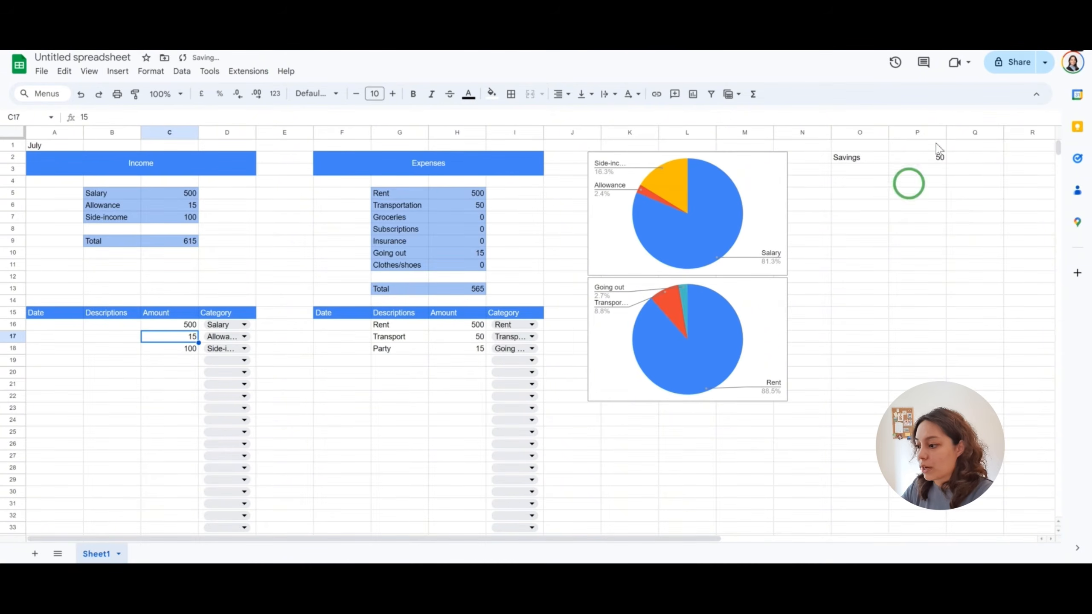
{"action": "left_click", "coordinate": [928, 159]}
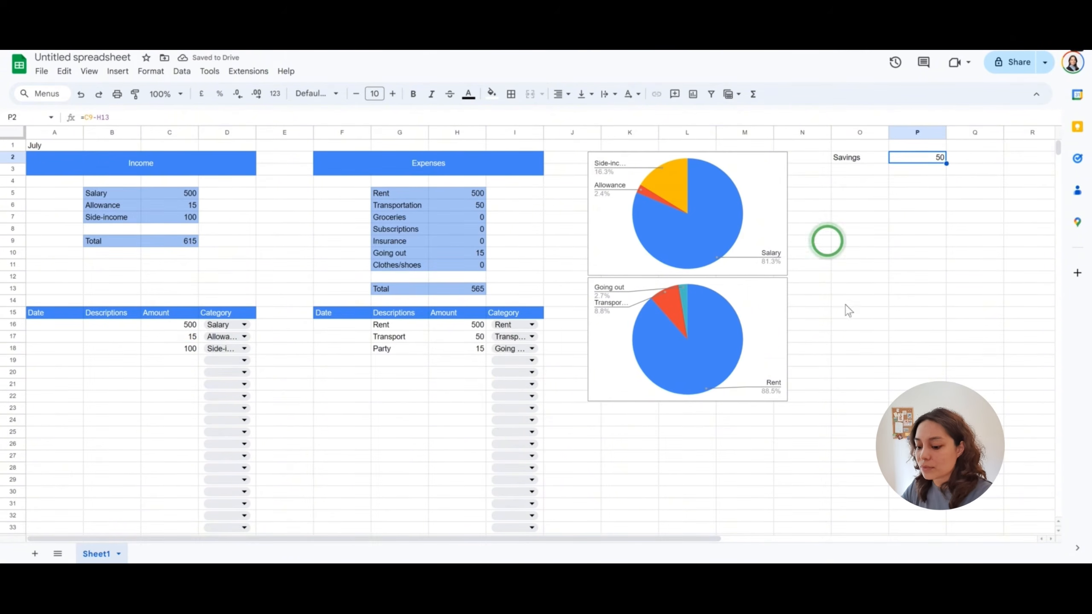
{"action": "left_click", "coordinate": [864, 264]}
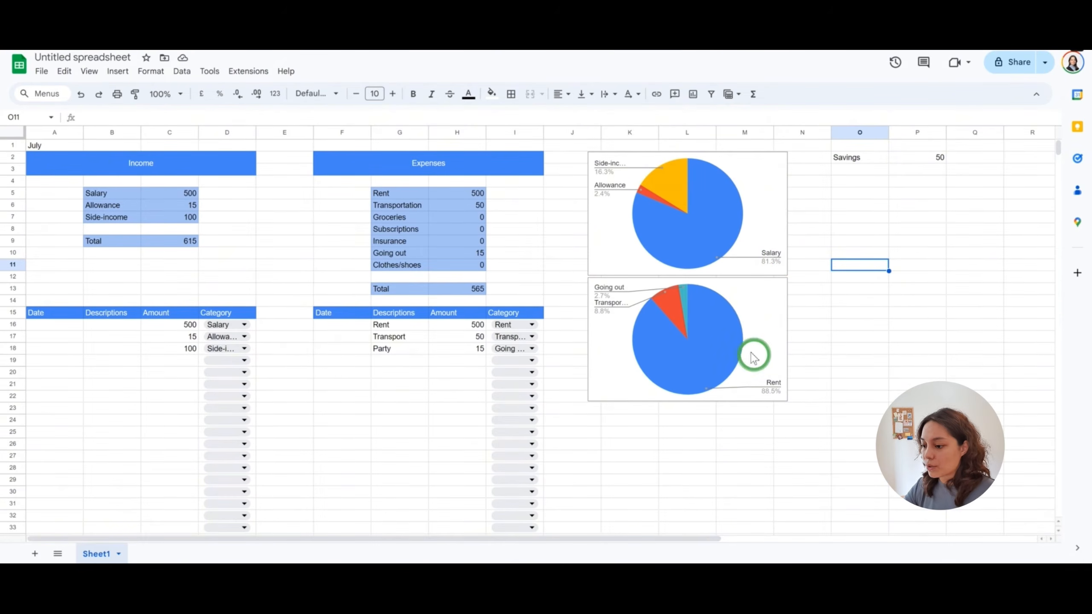
{"action": "left_click", "coordinate": [757, 311]}
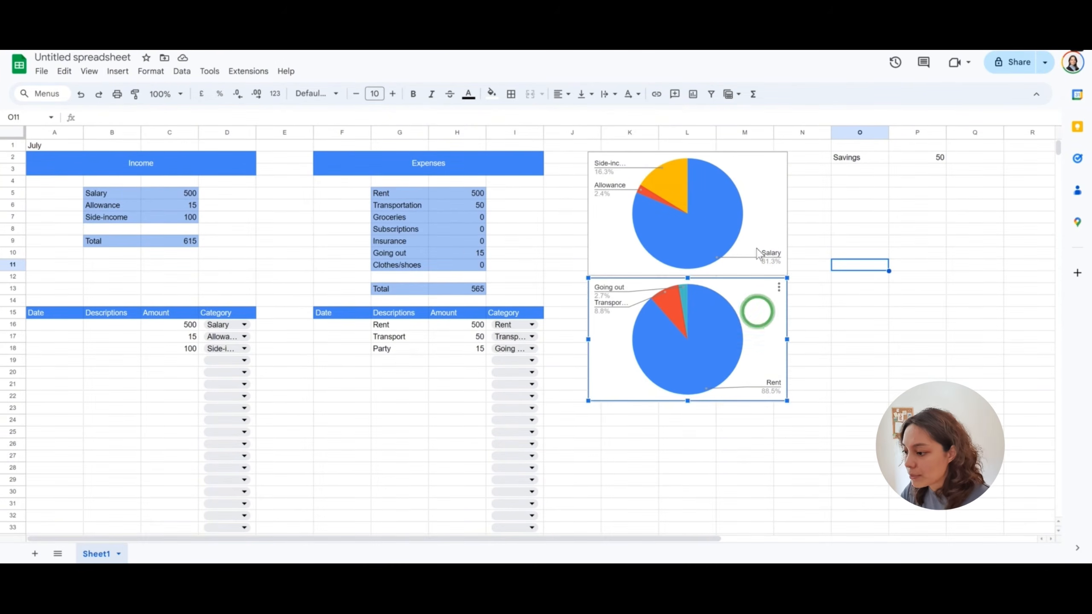
{"action": "left_click", "coordinate": [757, 203]}
{"action": "right_click", "coordinate": [756, 203]}
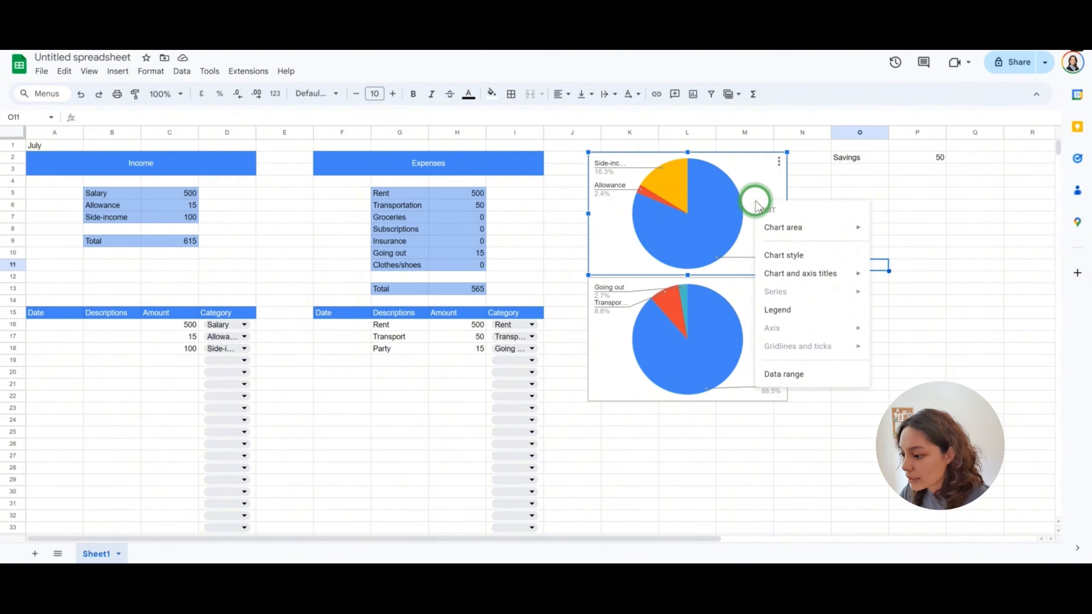
{"action": "left_click", "coordinate": [797, 311]}
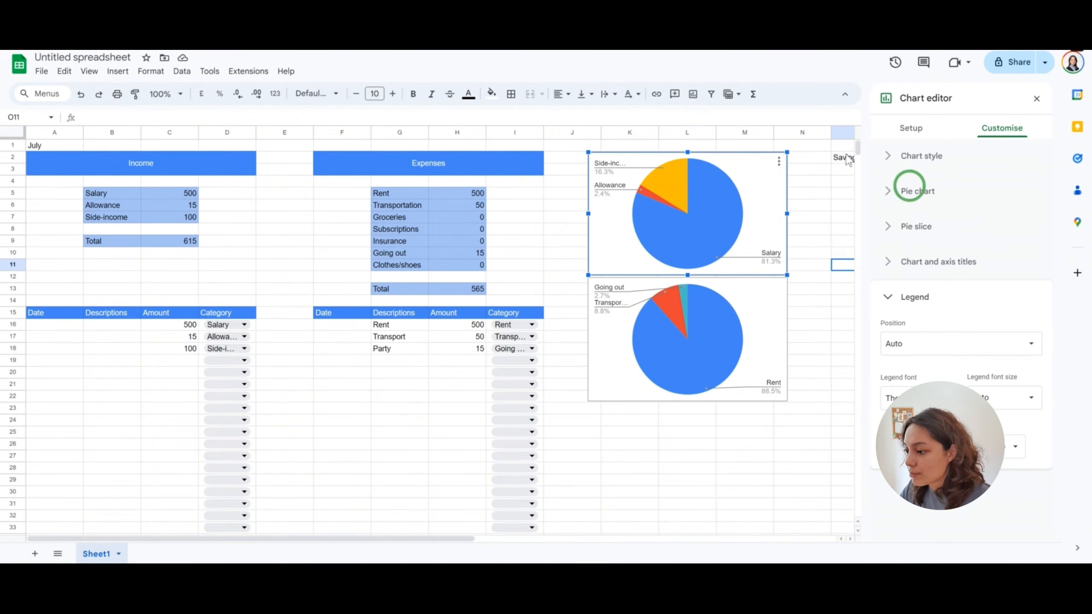
{"action": "right_click", "coordinate": [774, 188]}
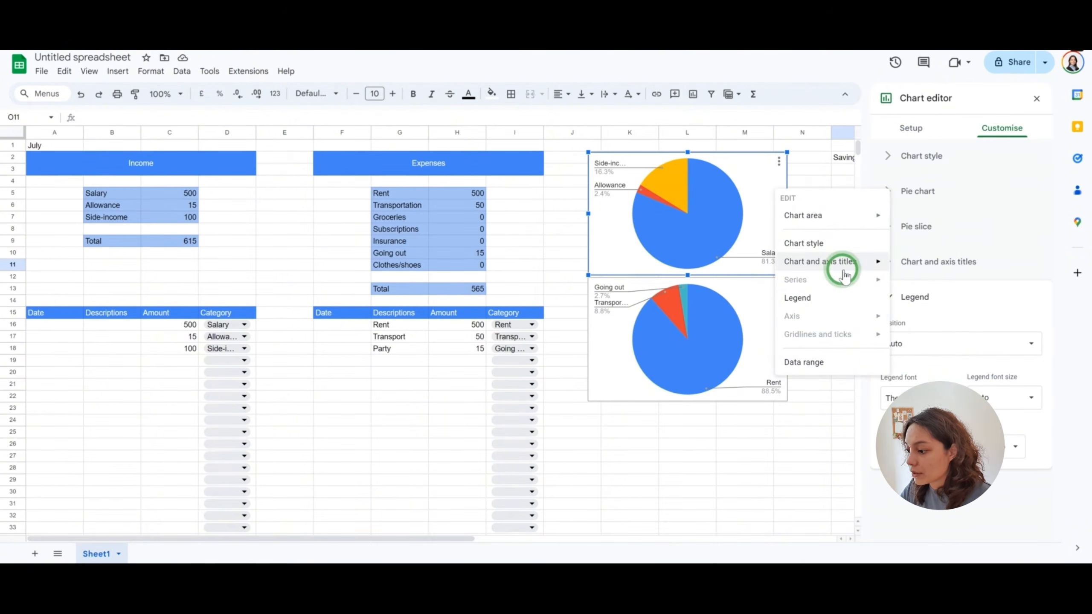
{"action": "mouse_move", "coordinate": [843, 276]}
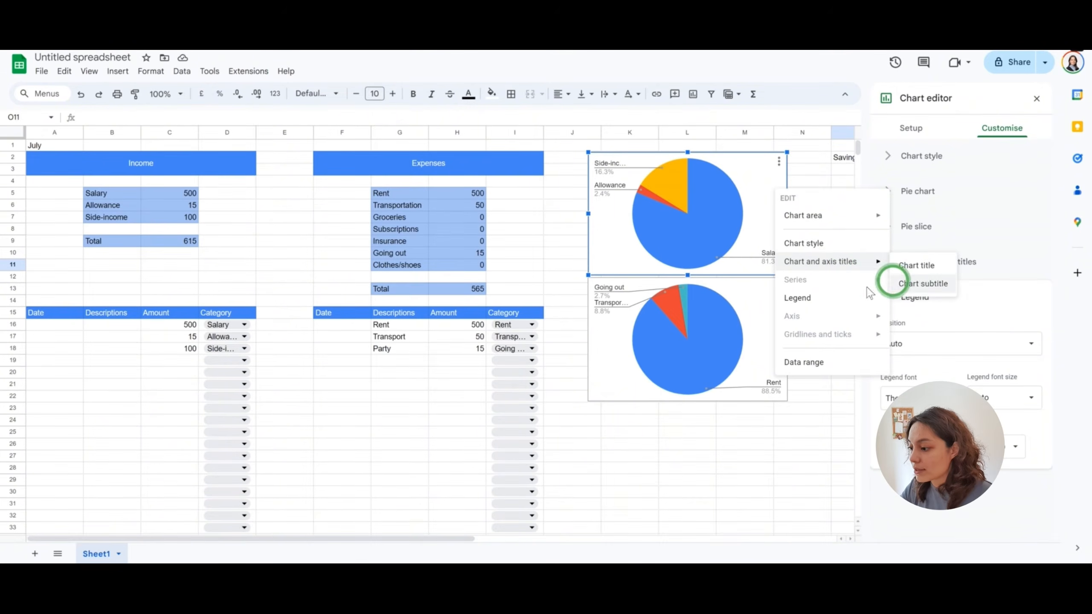
{"action": "left_click", "coordinate": [989, 297]}
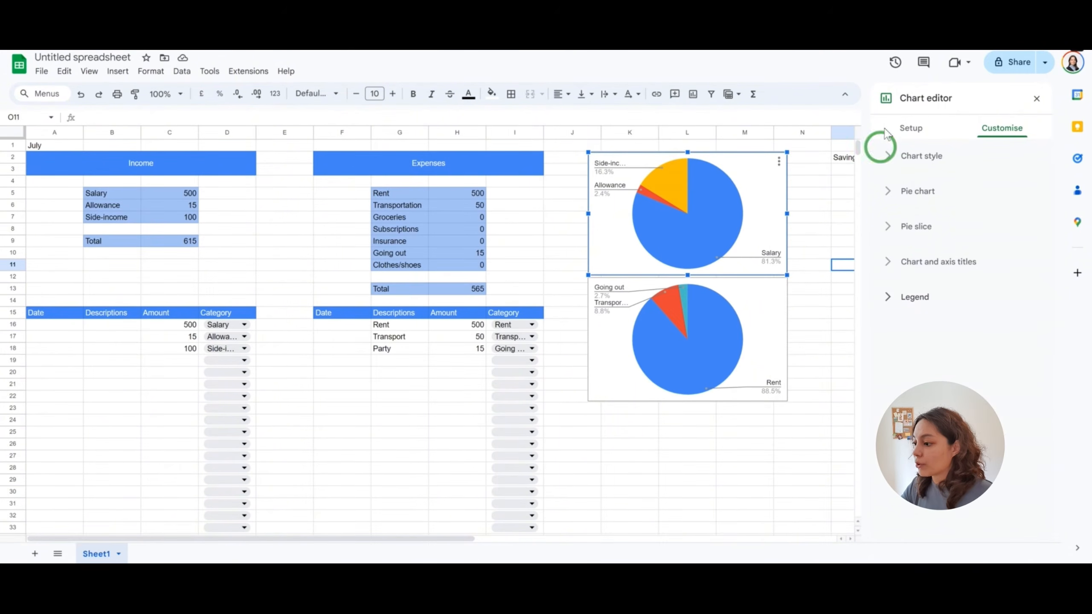
{"action": "left_click", "coordinate": [1036, 99]}
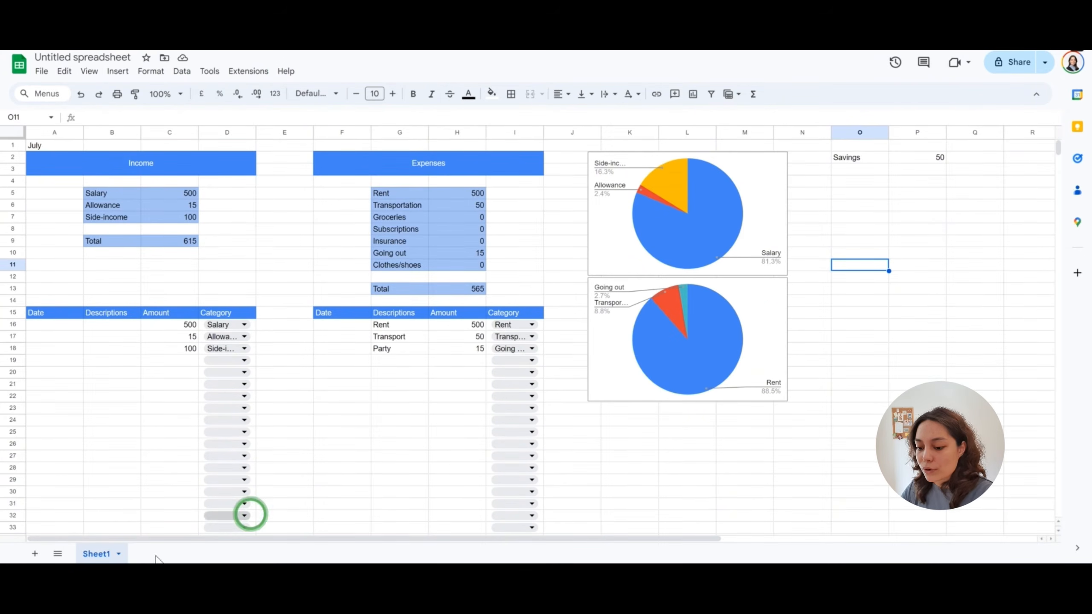
{"action": "right_click", "coordinate": [108, 556]}
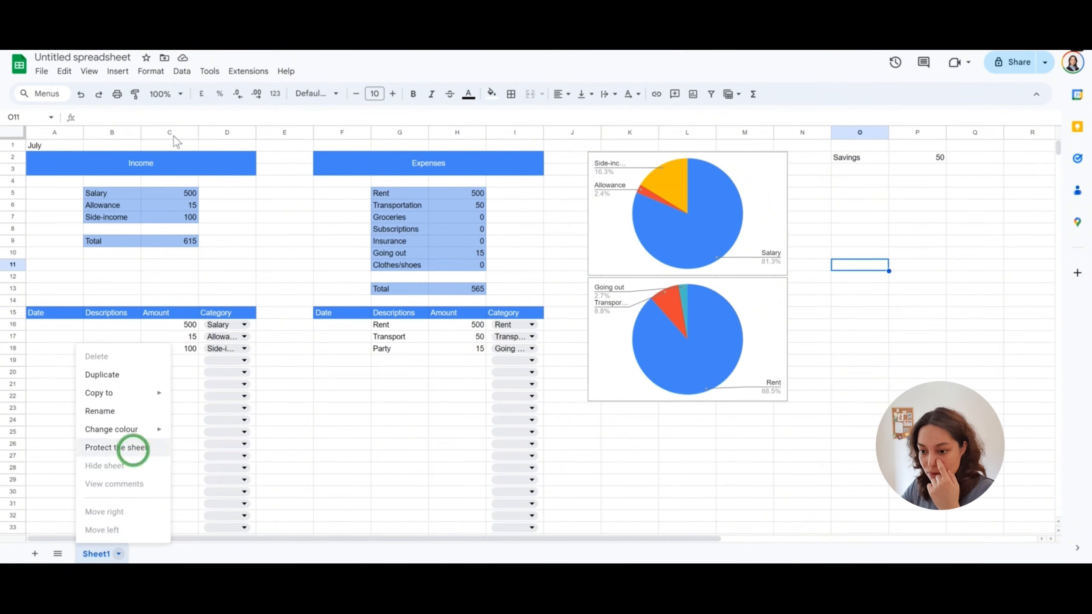
{"action": "left_click", "coordinate": [88, 181]}
- Make the July title row across A1:P1 bold with blue text
{"action": "left_click_drag", "start_coordinate": [40, 148], "coordinate": [924, 145]}
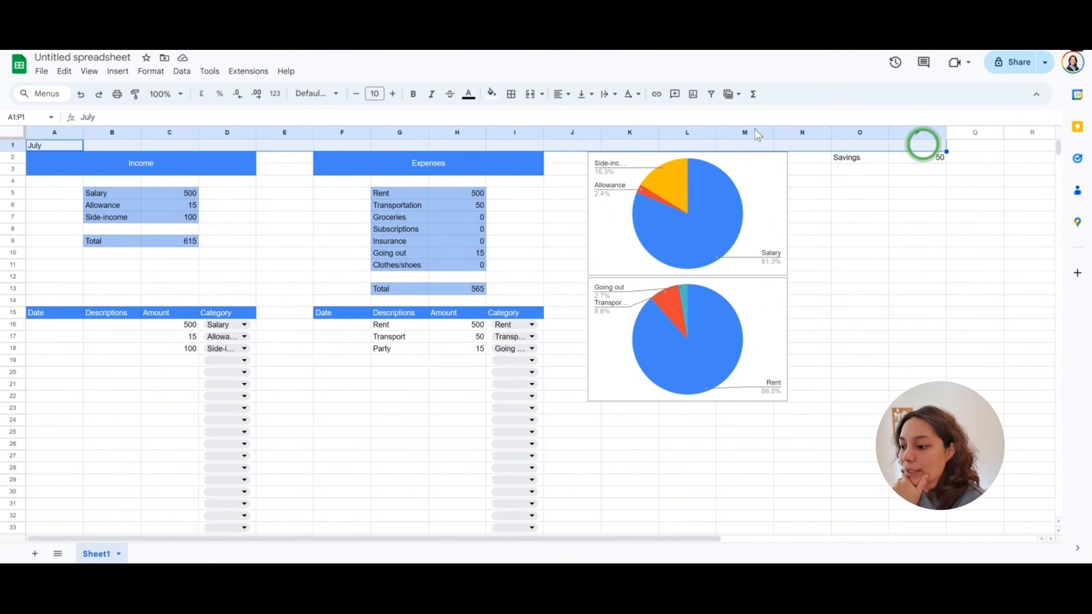
{"action": "left_click", "coordinate": [491, 93]}
{"action": "left_click", "coordinate": [469, 94]}
{"action": "left_click", "coordinate": [499, 249]}
{"action": "left_click", "coordinate": [413, 94]}
- Increase the font size of the July title to 30
{"action": "left_click", "coordinate": [392, 94]}
{"action": "left_click", "coordinate": [393, 93]}
{"action": "left_click", "coordinate": [375, 94]}
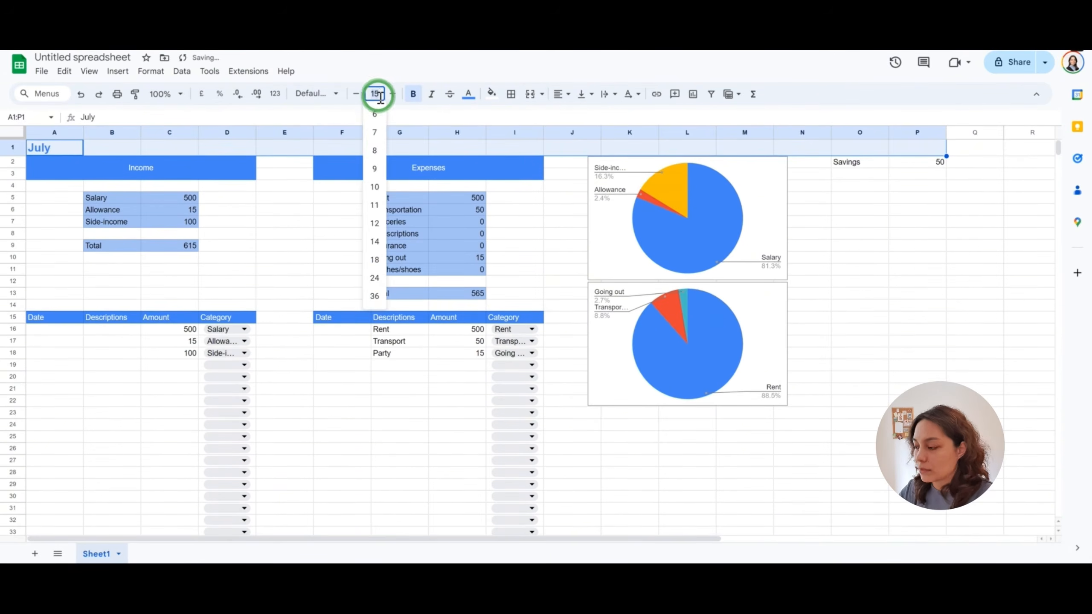
{"action": "type", "text": "30"}
{"action": "key", "text": "Return"}
- Merge cells A1:P1 and centre the July title horizontally across them
{"action": "left_click", "coordinate": [533, 93]}
{"action": "left_click", "coordinate": [563, 93]}
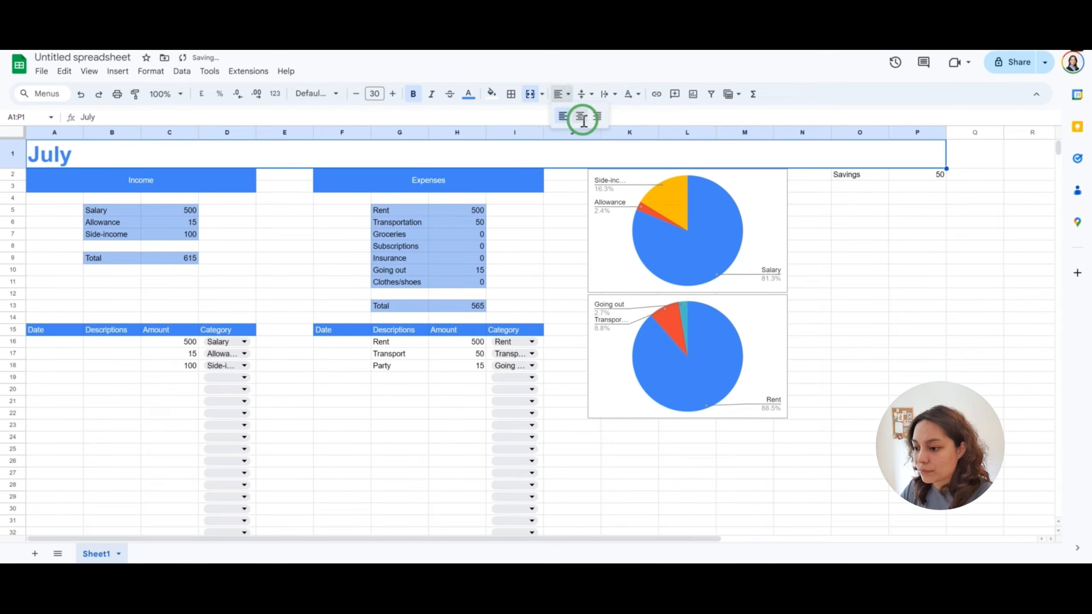
{"action": "left_click", "coordinate": [571, 117]}
{"action": "left_click", "coordinate": [516, 222]}
- Set the font size of the merged July title to 25 and deselect it
{"action": "left_click", "coordinate": [516, 156]}
{"action": "left_click", "coordinate": [375, 94]}
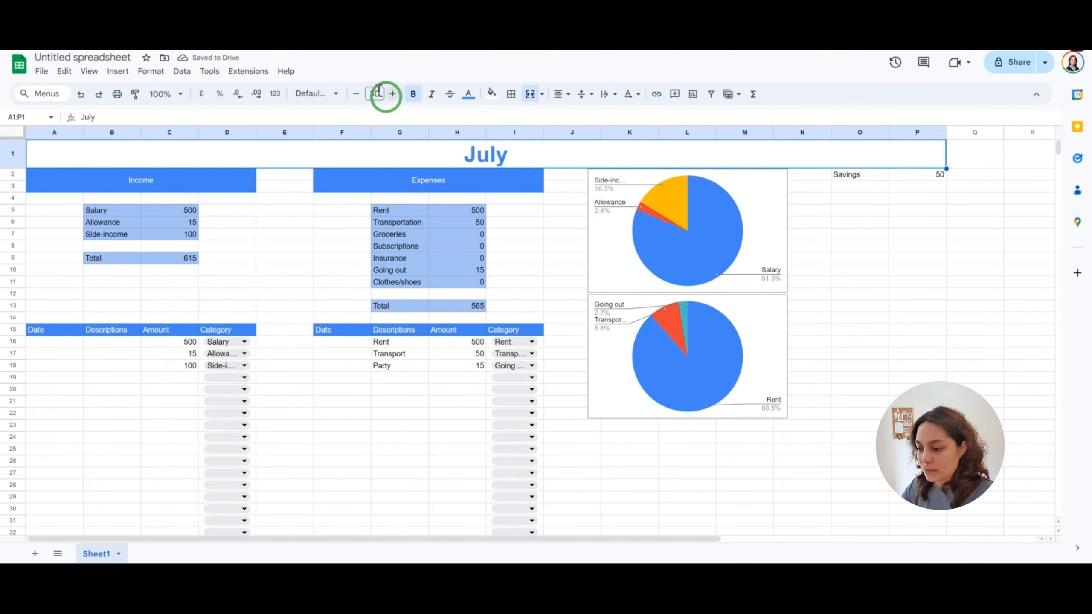
{"action": "type", "text": "25"}
{"action": "key", "text": "Return"}
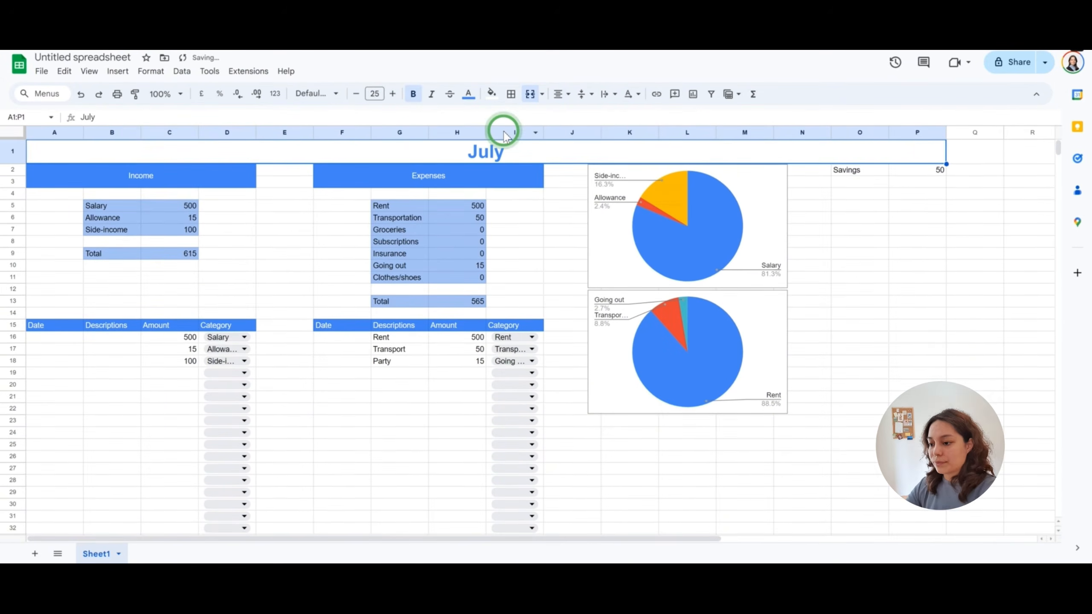
{"action": "left_click", "coordinate": [497, 194]}
{"action": "left_click", "coordinate": [553, 234]}
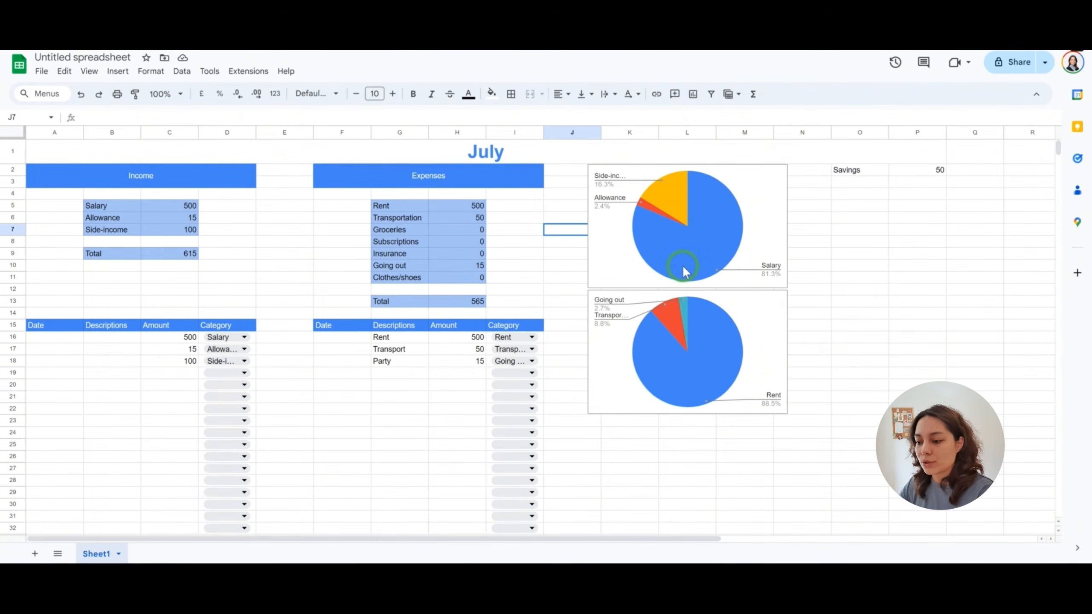
- Hide the gridlines on the budget sheet
{"action": "left_click", "coordinate": [92, 72]}
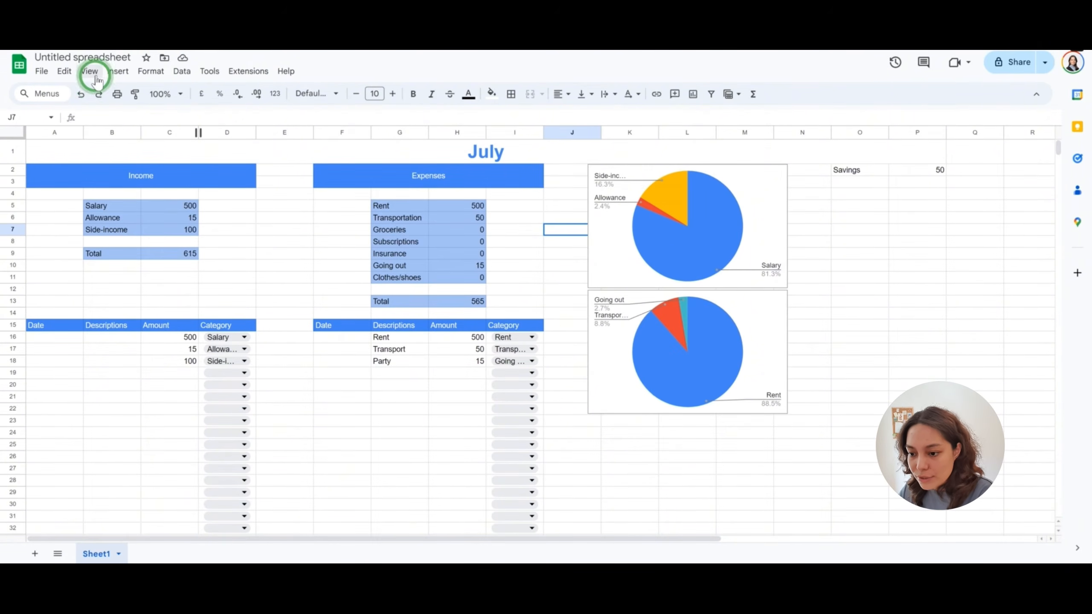
{"action": "mouse_move", "coordinate": [112, 91]}
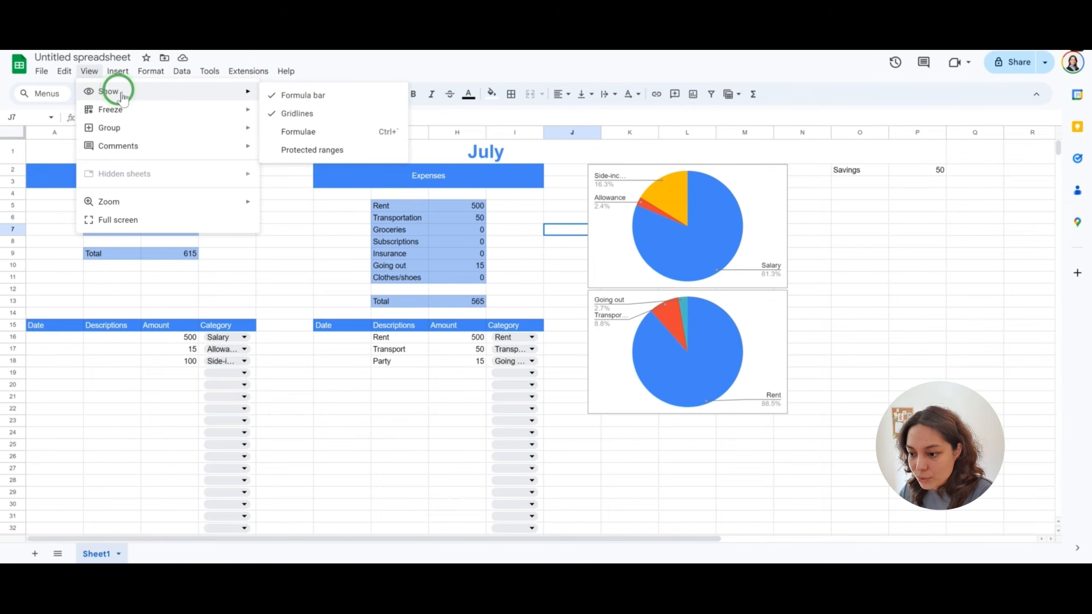
{"action": "left_click", "coordinate": [297, 114]}
{"action": "left_click", "coordinate": [941, 302]}
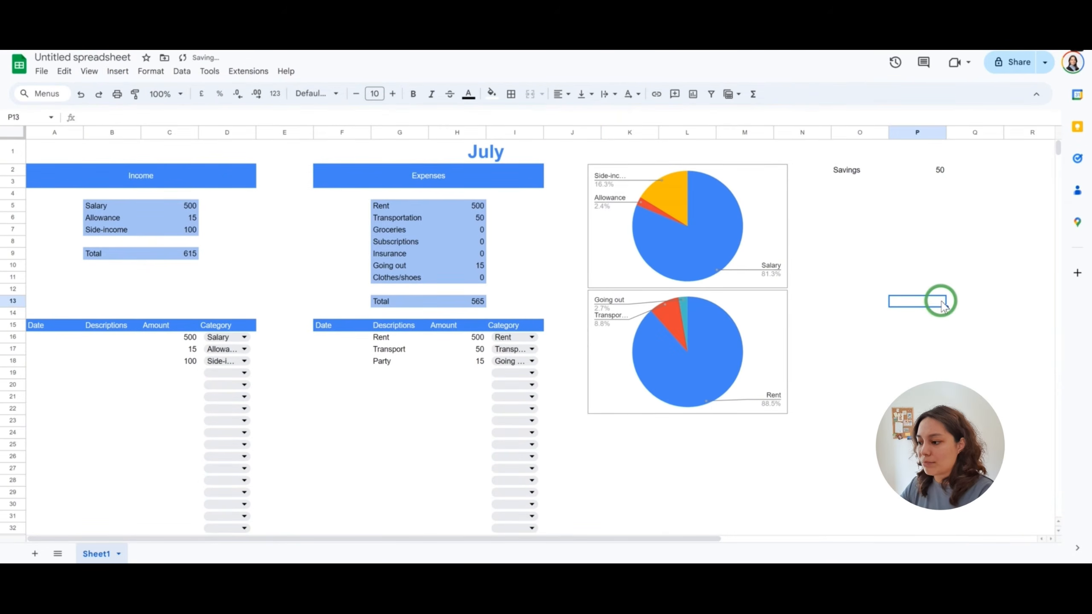
{"action": "left_click", "coordinate": [911, 296]}
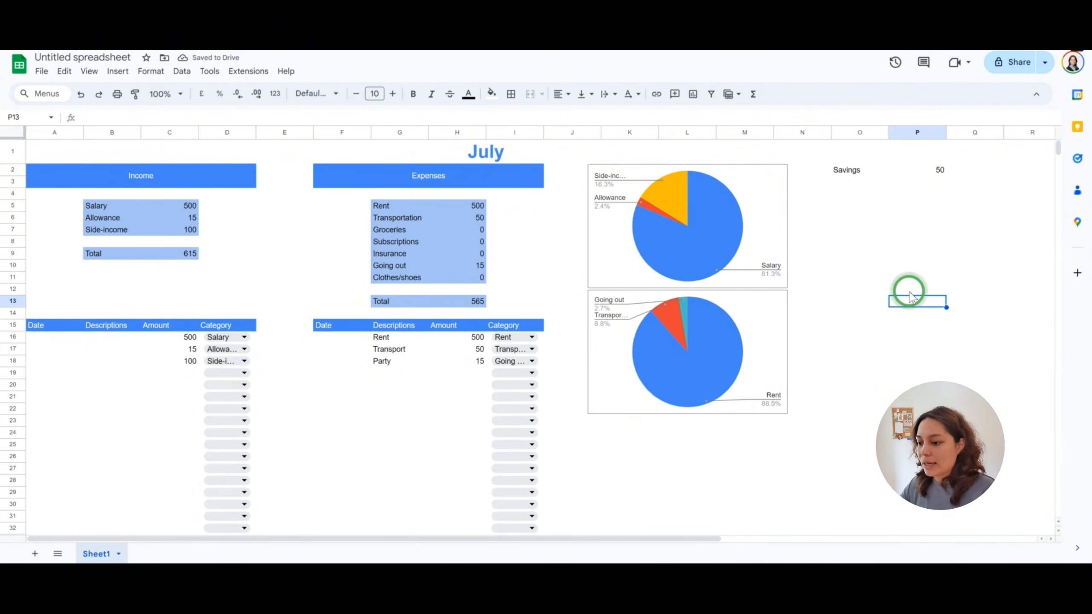
- Rename the budget sheet as July
{"action": "right_click", "coordinate": [96, 553]}
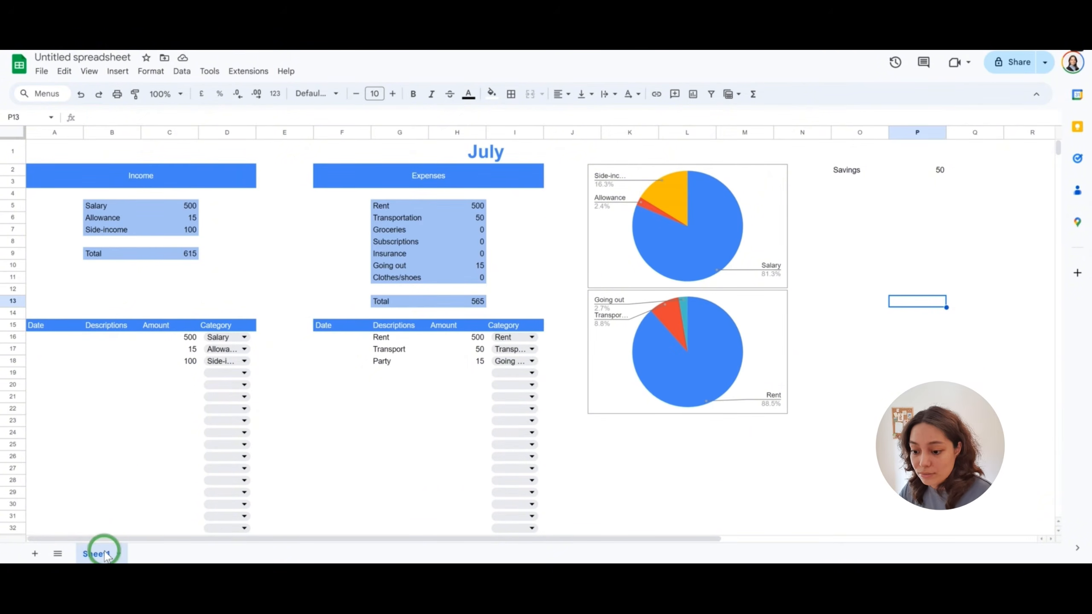
{"action": "left_click", "coordinate": [111, 412]}
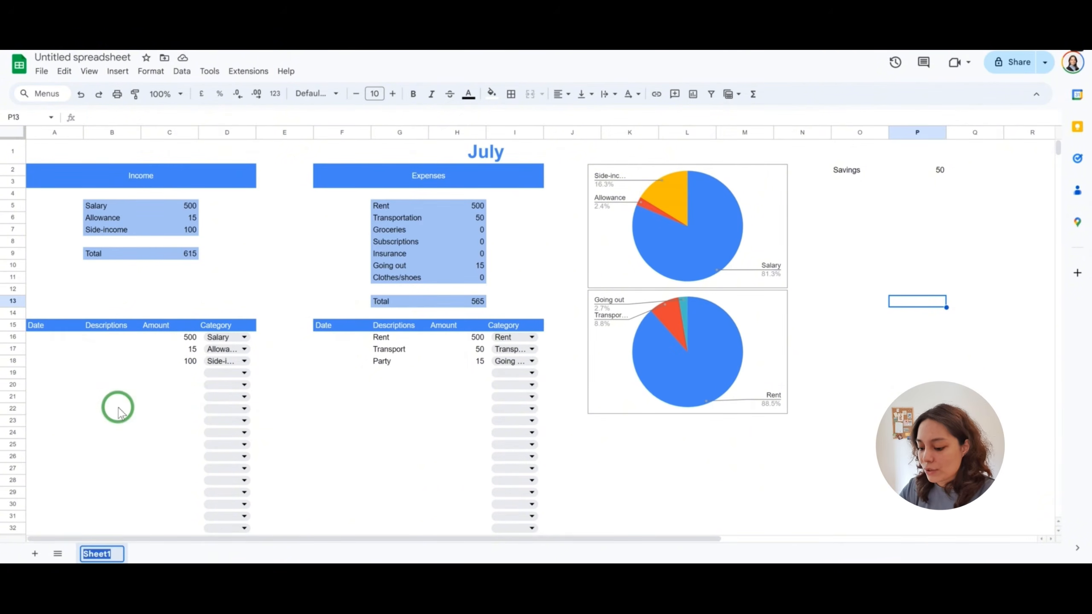
{"action": "type", "text": "July"}
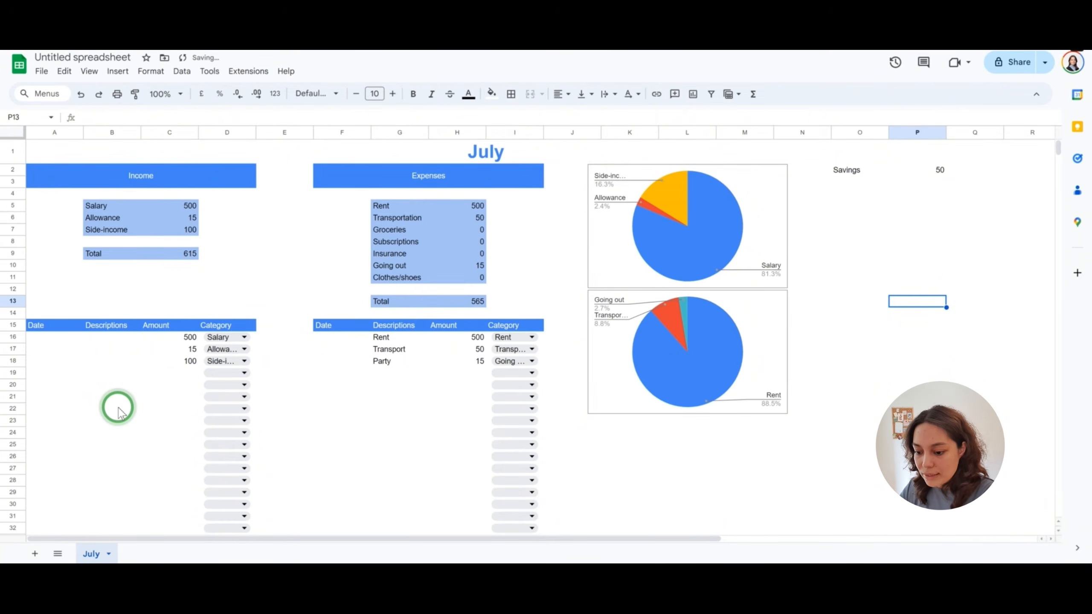
- Duplicate the July sheet and rename the copy as August
{"action": "right_click", "coordinate": [93, 553]}
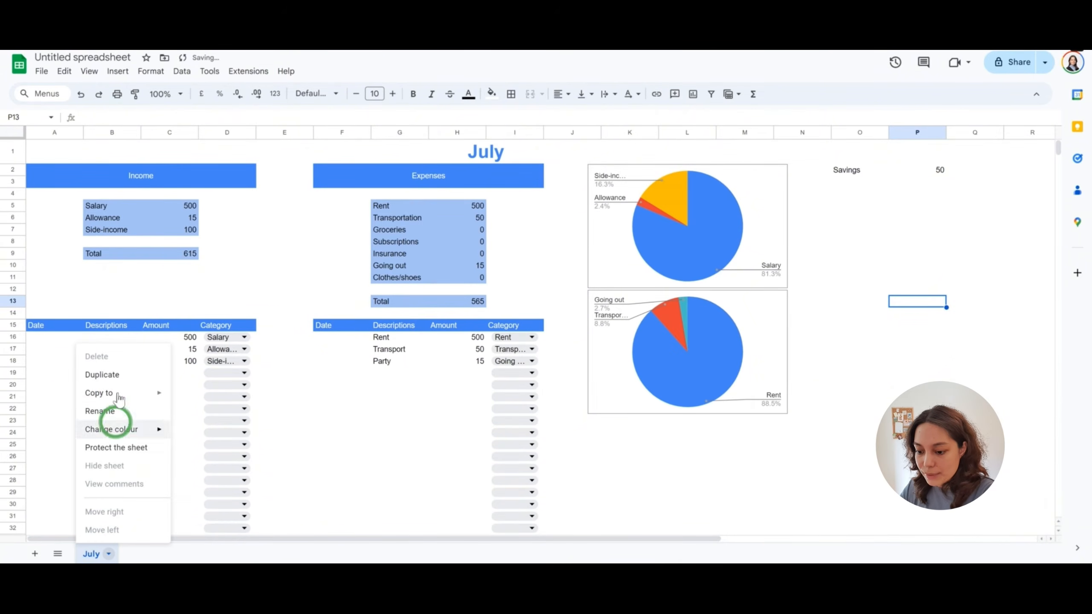
{"action": "left_click", "coordinate": [102, 374]}
{"action": "left_click", "coordinate": [157, 554]}
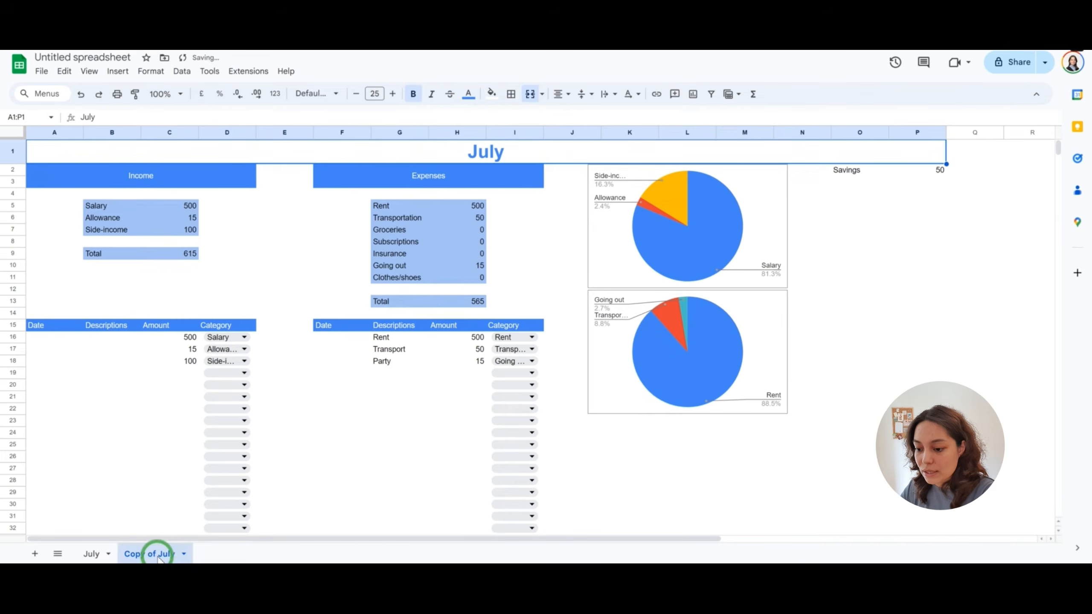
{"action": "right_click", "coordinate": [158, 555]}
{"action": "left_click", "coordinate": [143, 409]}
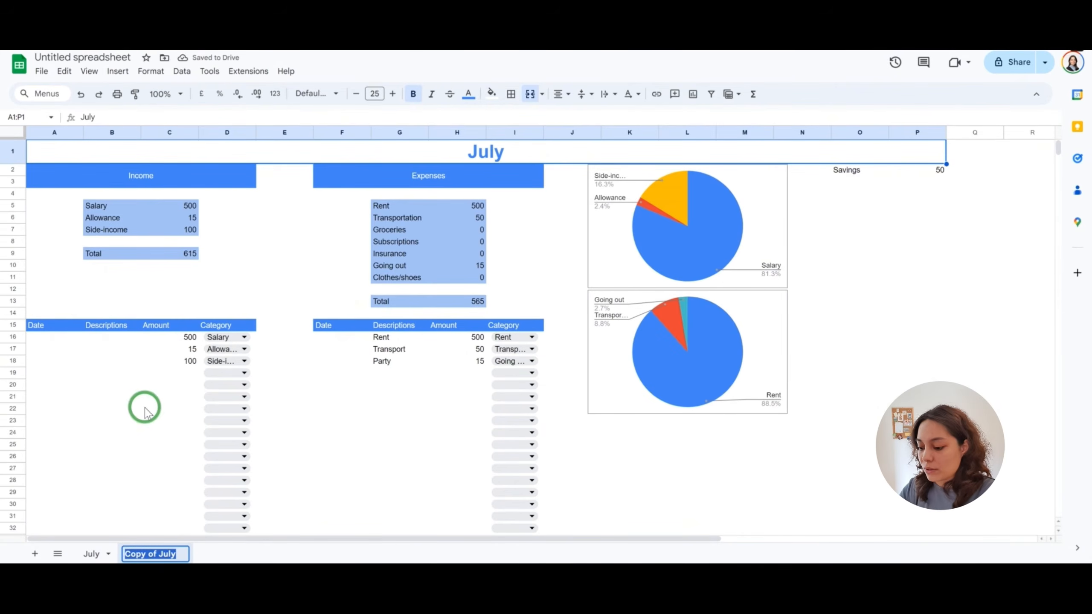
{"action": "type", "text": "August"}
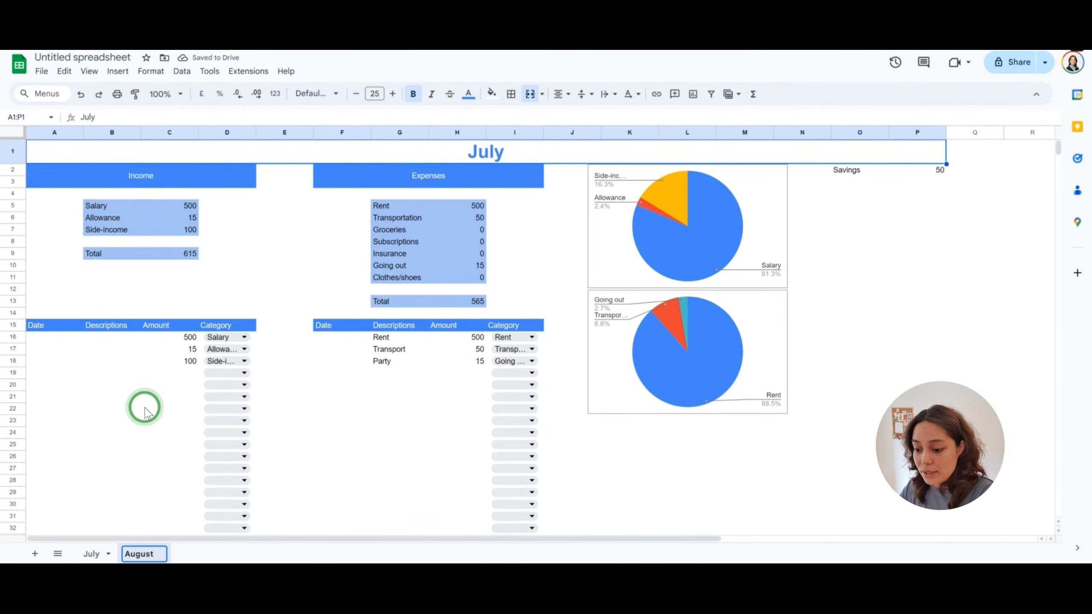
{"action": "left_click", "coordinate": [144, 412]}
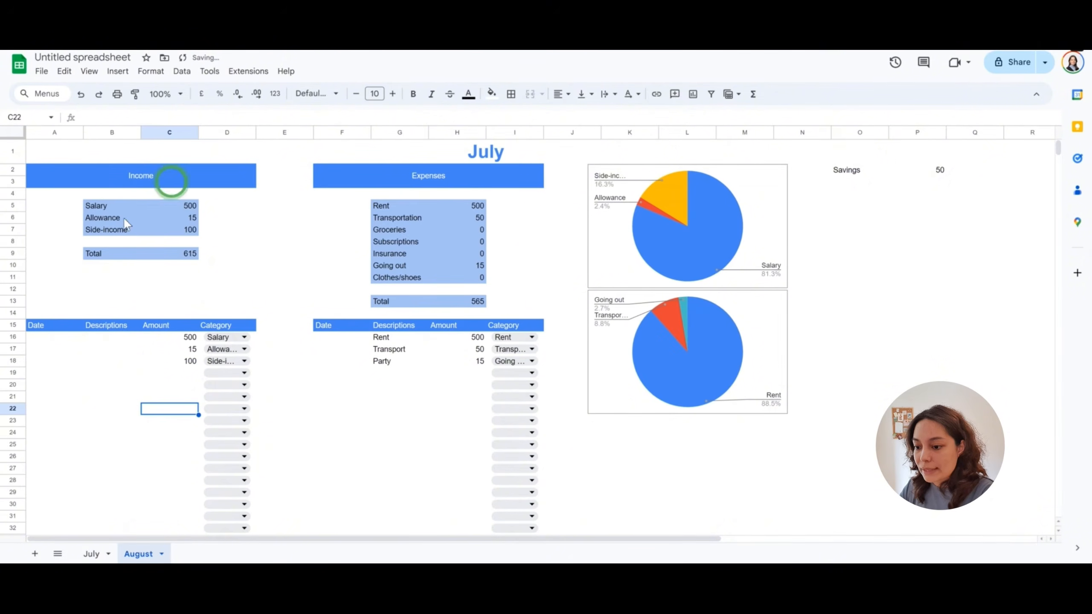
- On the August sheet, clear the income summary amounts in C5:C9 and the logged income and expense entries from row 16 down
{"action": "left_click_drag", "start_coordinate": [178, 207], "coordinate": [197, 258]}
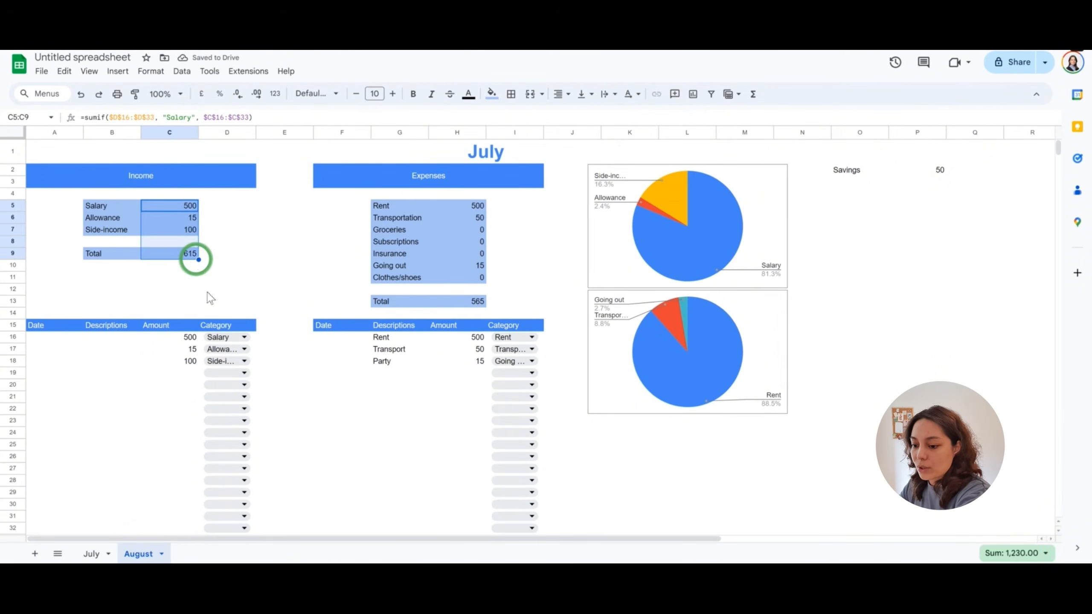
{"action": "key", "text": "Delete"}
{"action": "left_click_drag", "start_coordinate": [167, 340], "coordinate": [276, 361]}
{"action": "key", "text": "Delete"}
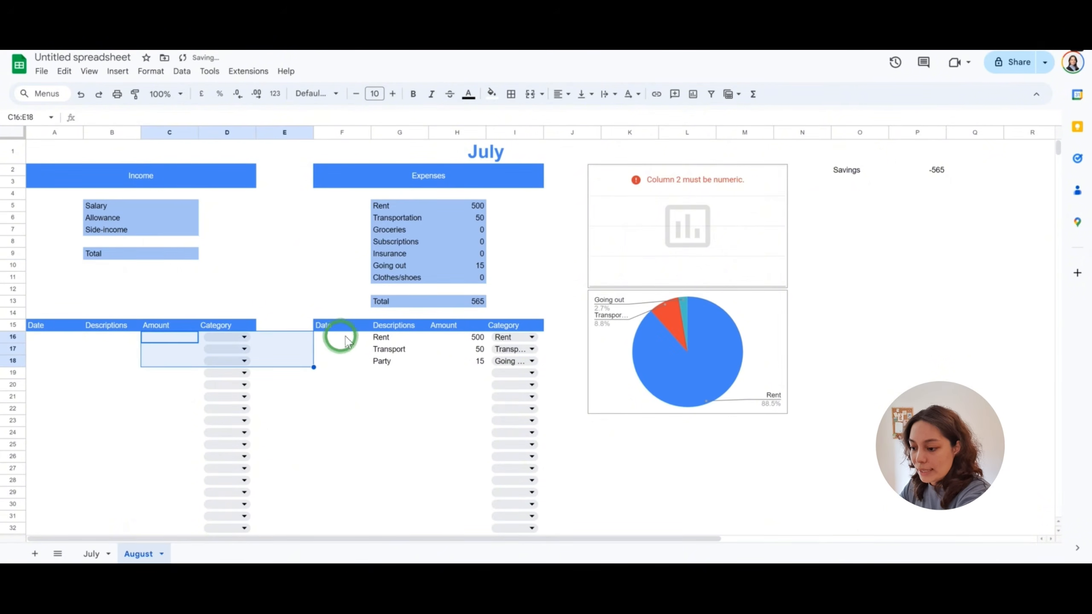
{"action": "left_click_drag", "start_coordinate": [346, 339], "coordinate": [536, 387]}
{"action": "key", "text": "Delete"}
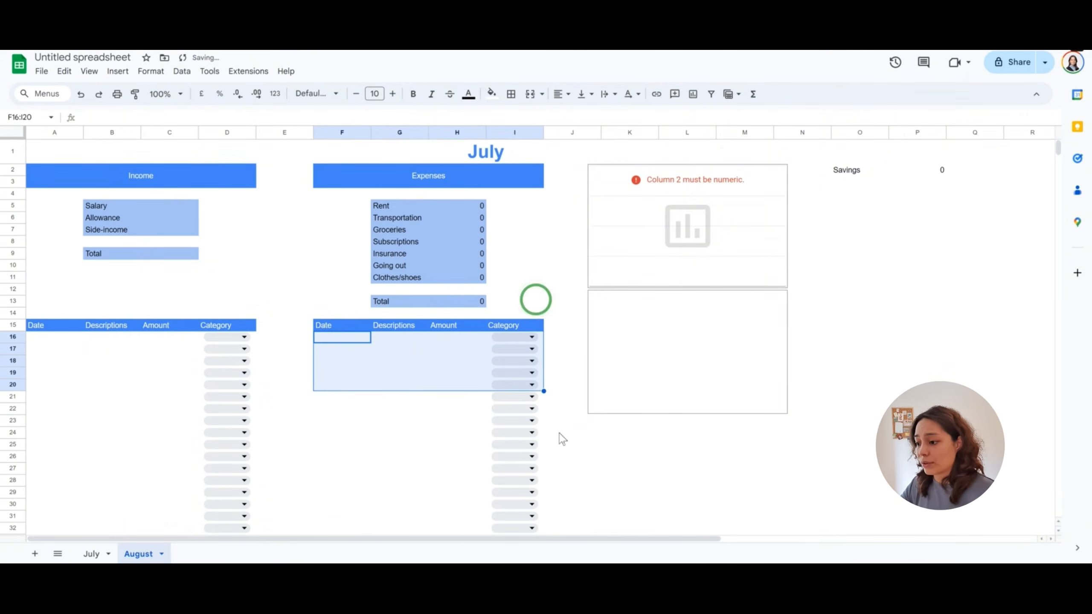
{"action": "left_click", "coordinate": [585, 455]}
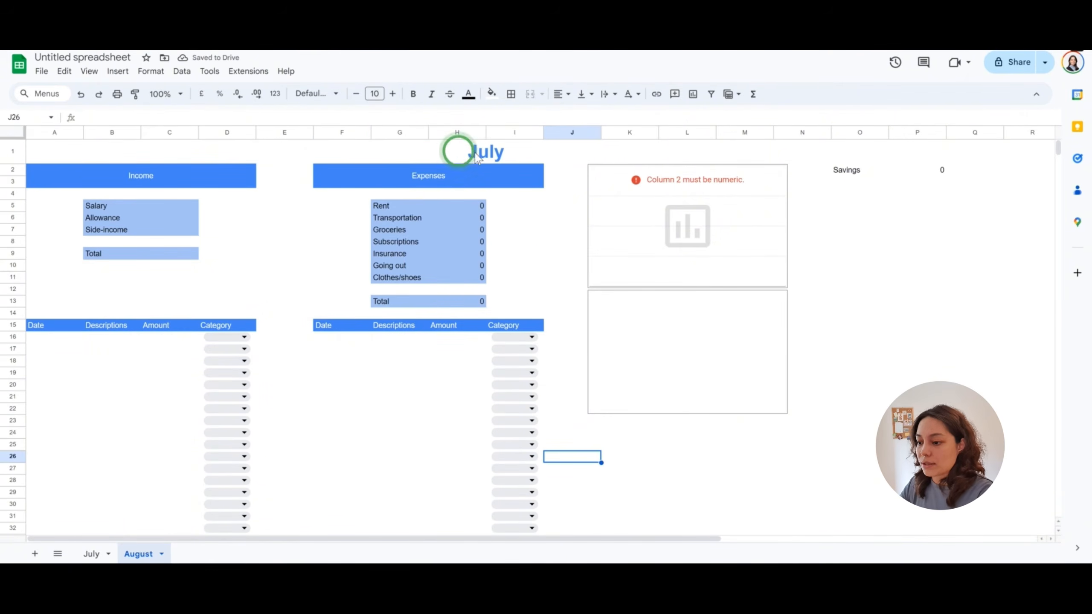
- Change the title in the merged first row of the August sheet to August
{"action": "left_click", "coordinate": [490, 155]}
{"action": "double_click", "coordinate": [490, 153]}
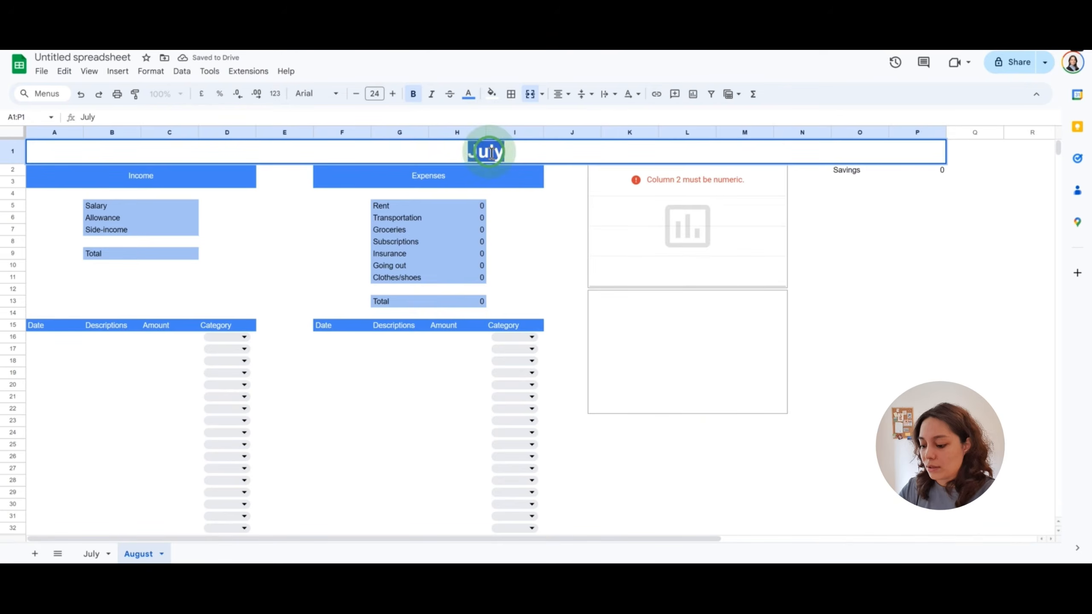
{"action": "type", "text": "August"}
{"action": "left_click", "coordinate": [432, 181]}
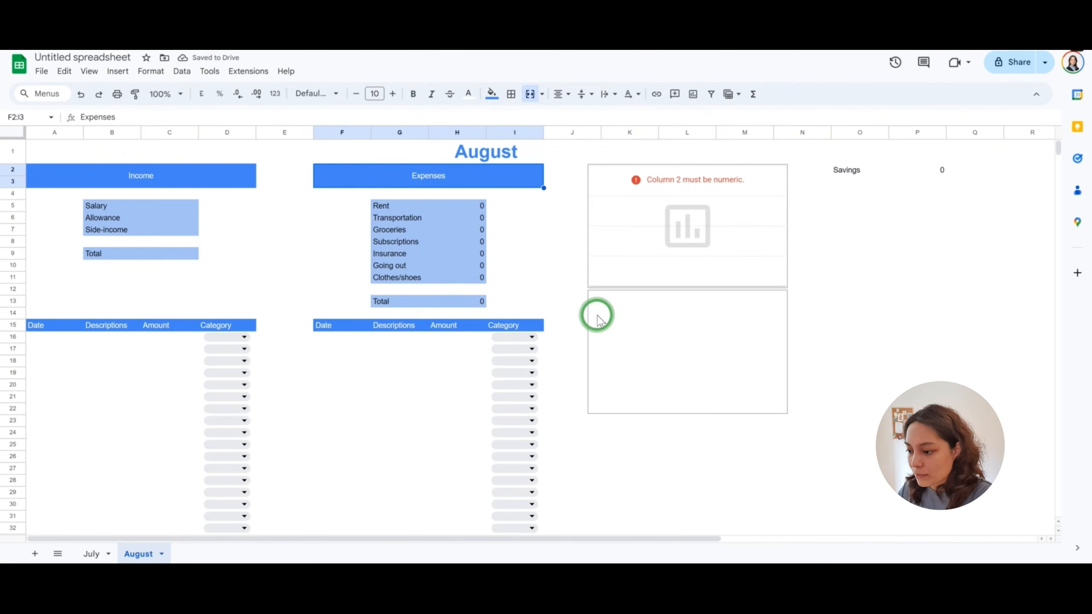
- Add a new sheet and enter the months January to December across C5:N5
{"action": "left_click", "coordinate": [35, 553]}
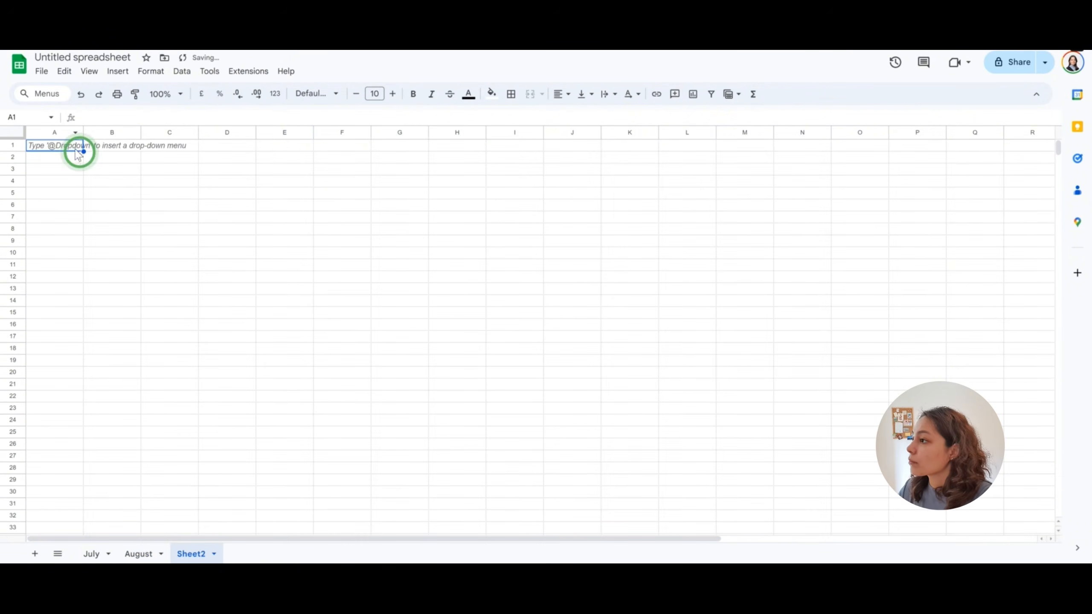
{"action": "left_click_drag", "start_coordinate": [172, 194], "coordinate": [454, 197]}
{"action": "left_click", "coordinate": [194, 196]}
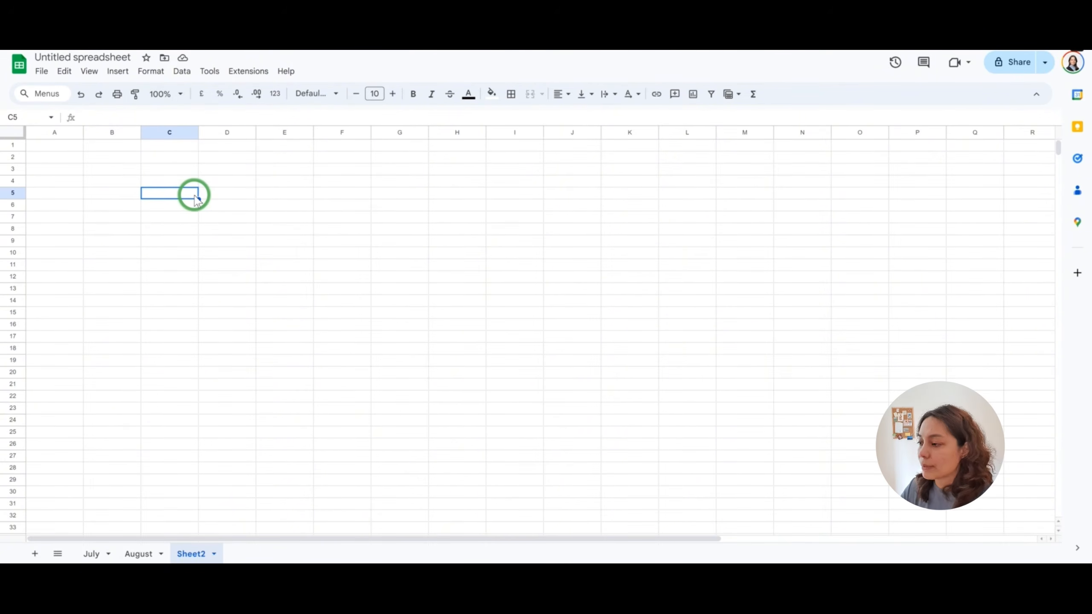
{"action": "type", "text": "January"}
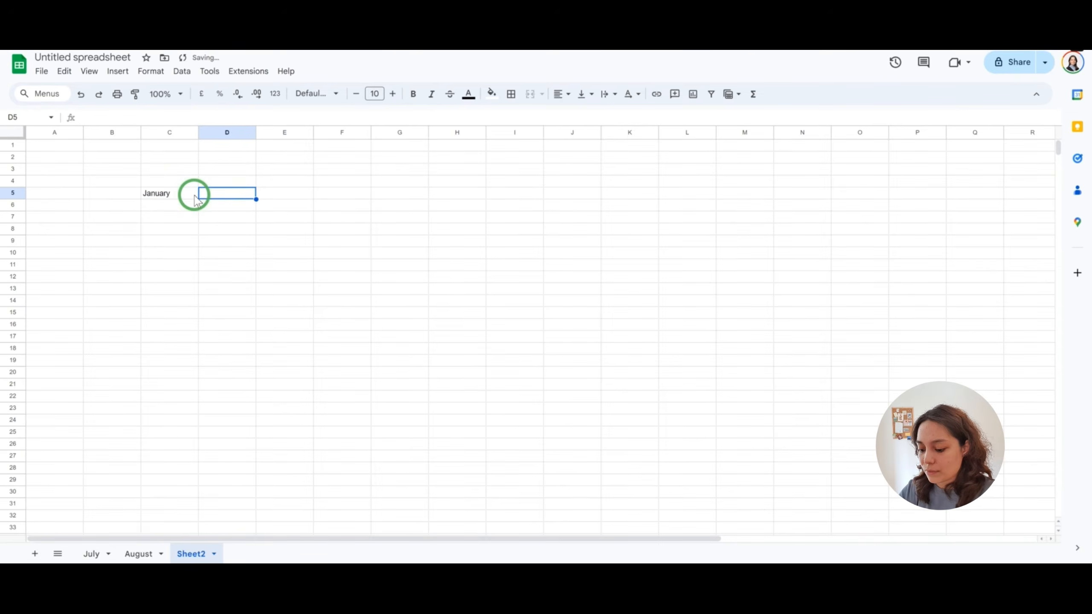
{"action": "type", "text": "\tFebruary\tMarch\tApril\tMay\tJune\tJuly\tAugus"}
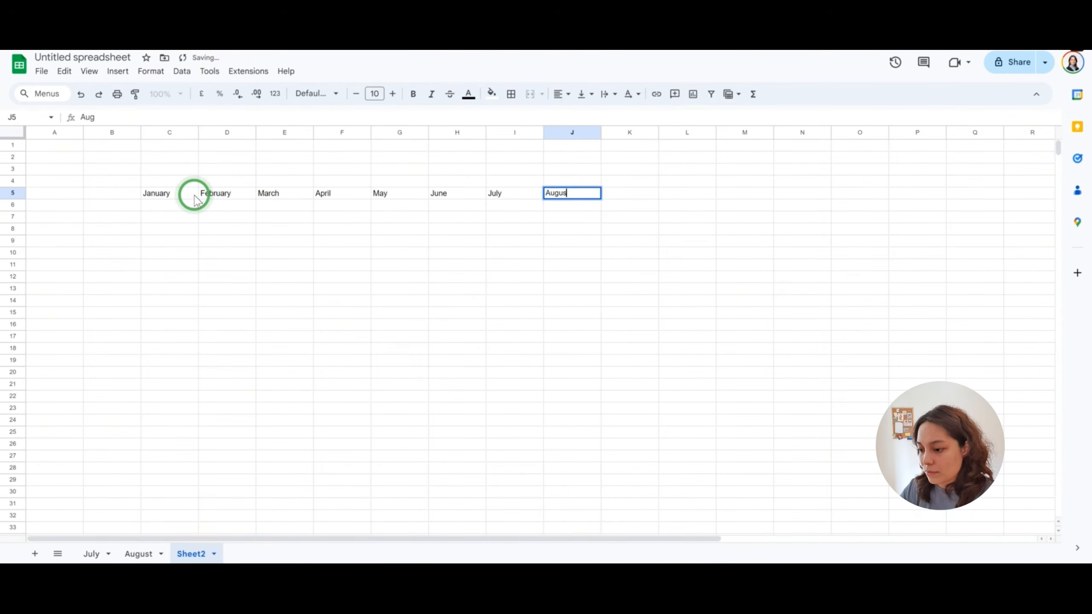
{"action": "type", "text": "t\tSeptember\tOctober\tNovember\tDecember"}
{"action": "key", "text": "Return"}
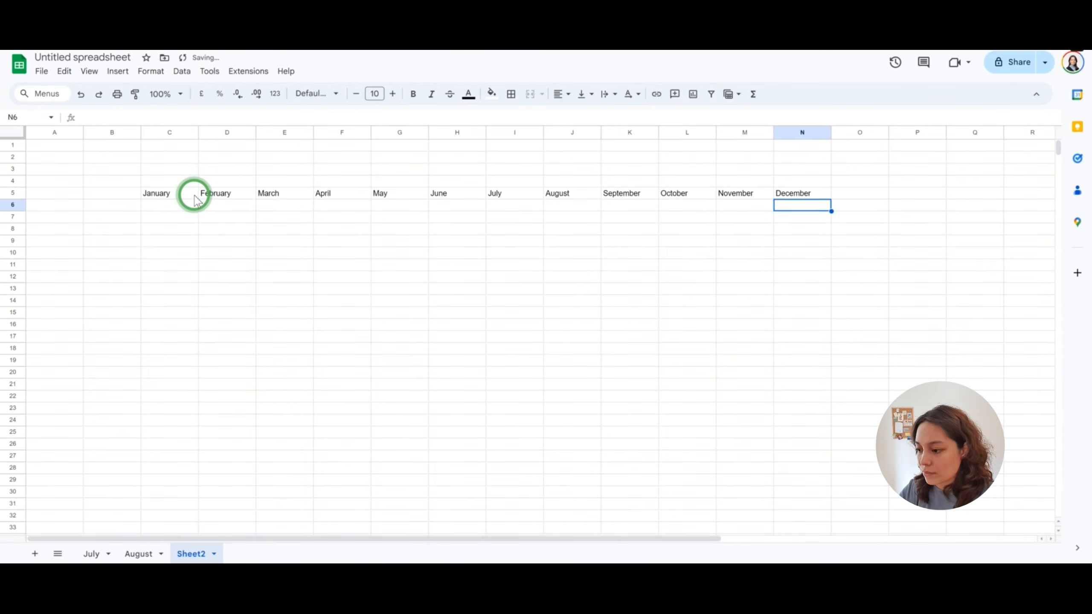
- Enter the row labels Income, Expenses and Savings in B6:B8
{"action": "left_click", "coordinate": [129, 212]}
{"action": "type", "text": "Income"}
{"action": "key", "text": "Return"}
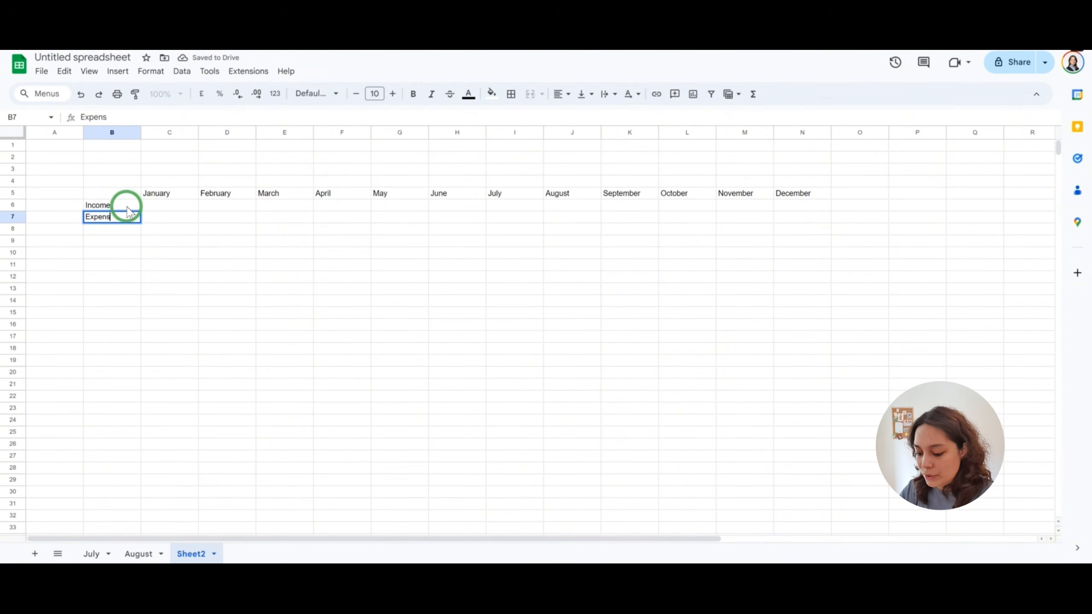
{"action": "type", "text": "Expenses"}
{"action": "key", "text": "Return"}
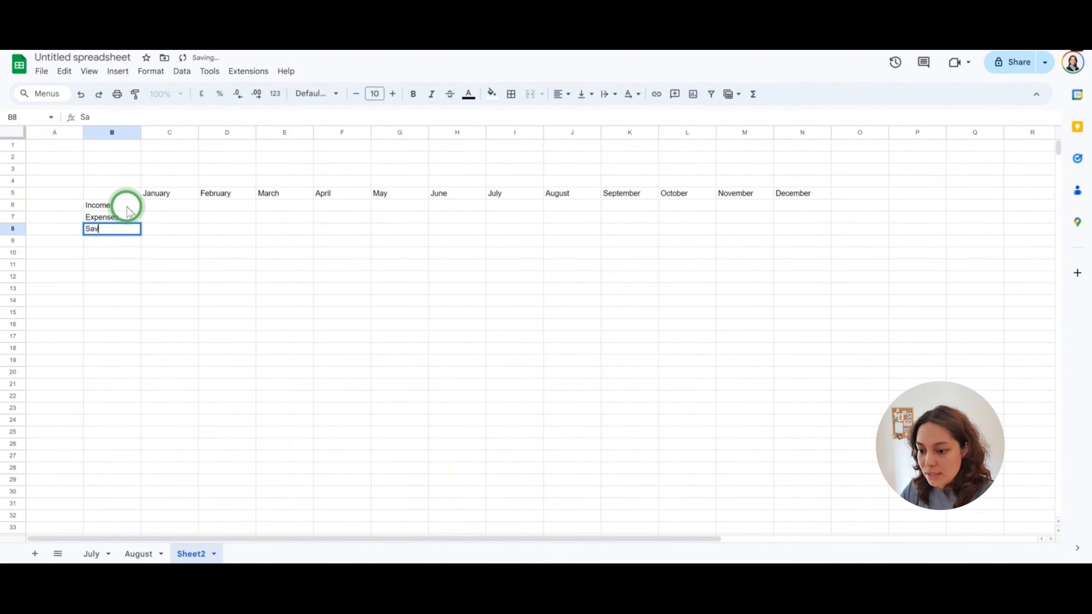
{"action": "type", "text": "Savings"}
{"action": "key", "text": "Return"}
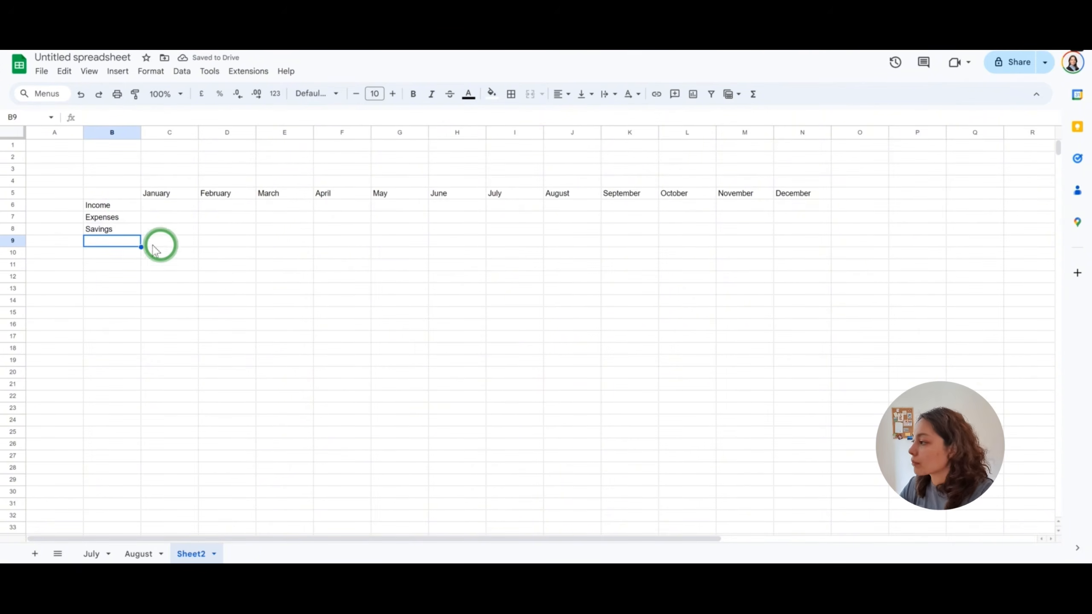
- Enter the labels Total in M9 and Savings in N9 below the monthly table
{"action": "left_click", "coordinate": [162, 205]}
{"action": "left_click", "coordinate": [158, 231]}
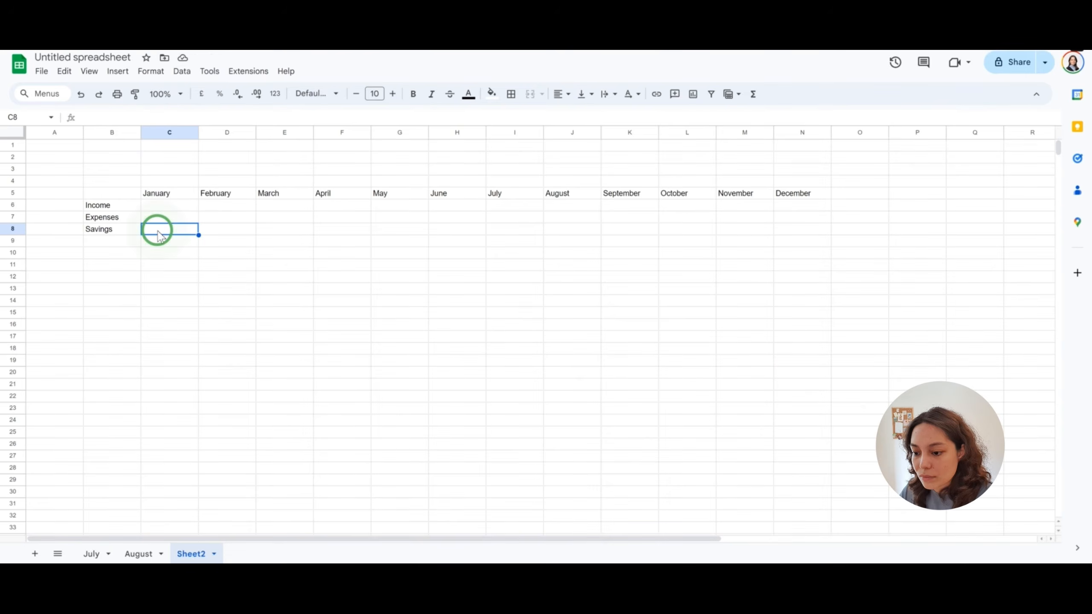
{"action": "left_click", "coordinate": [689, 242]}
{"action": "double_click", "coordinate": [728, 244]}
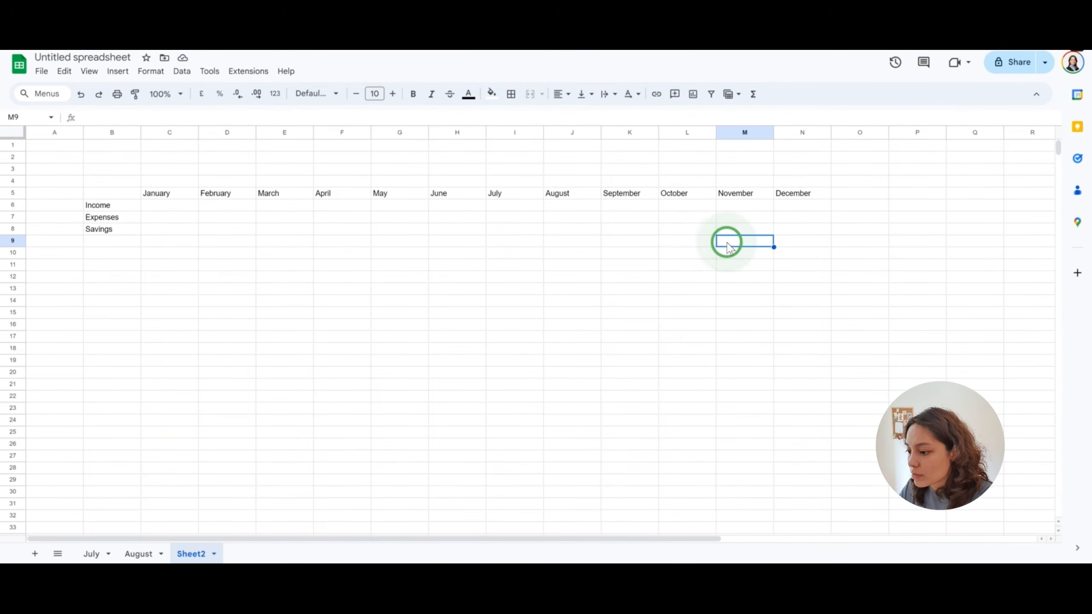
{"action": "key", "text": "Tab"}
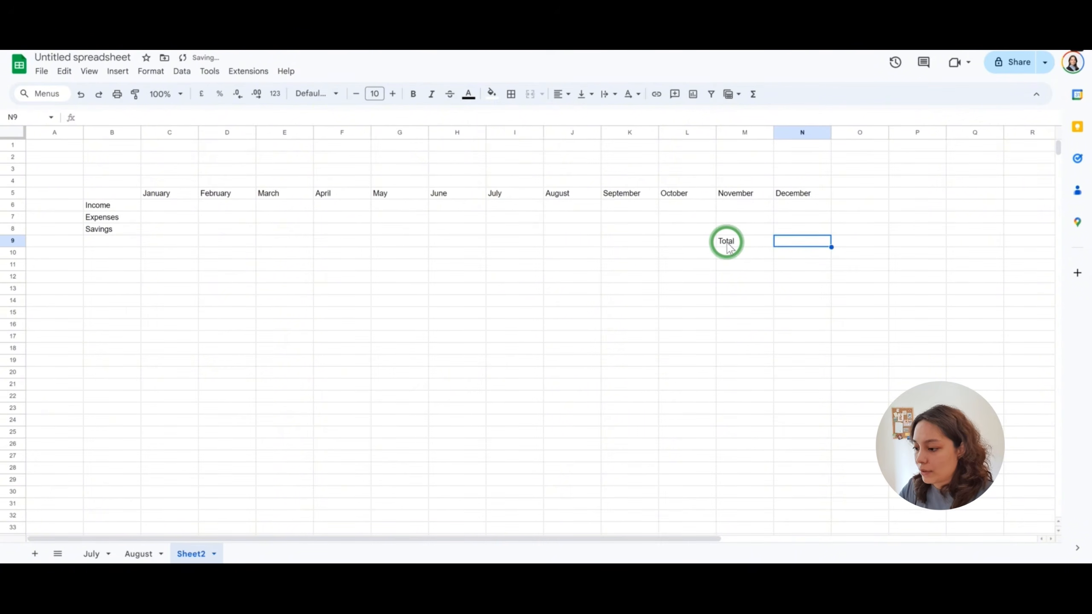
{"action": "key", "text": "Return"}
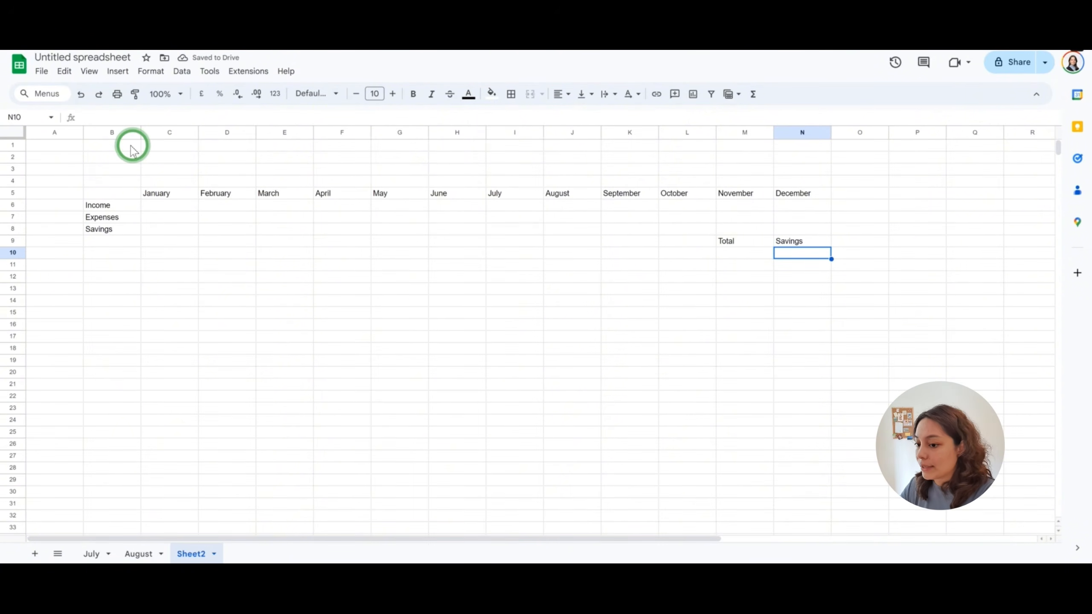
- Merge cells B1:N2 above the months and enter the title Overview
{"action": "left_click_drag", "start_coordinate": [124, 146], "coordinate": [802, 162]}
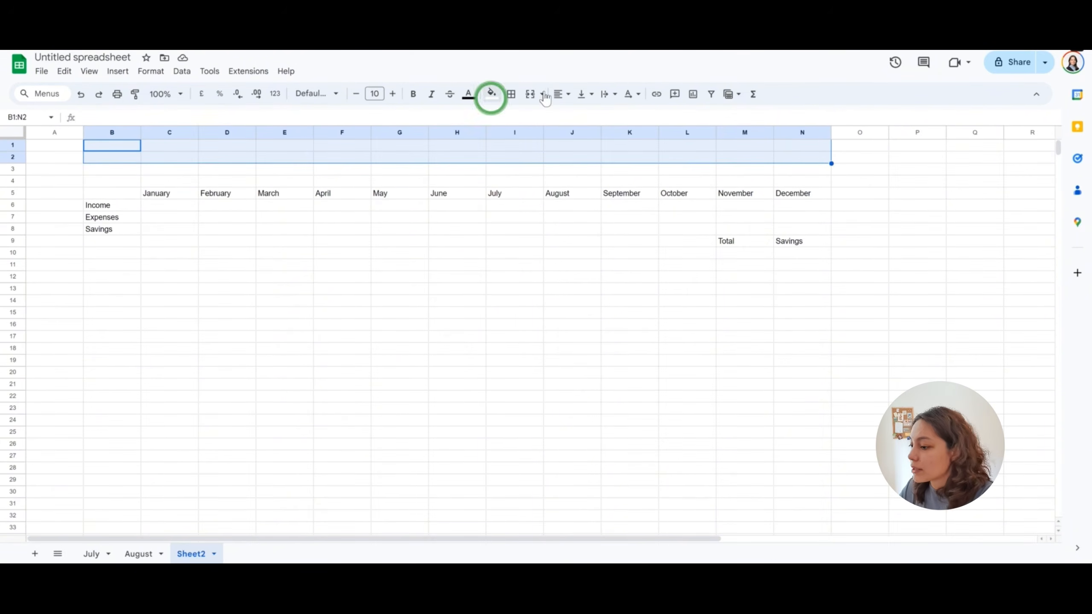
{"action": "left_click", "coordinate": [530, 94]}
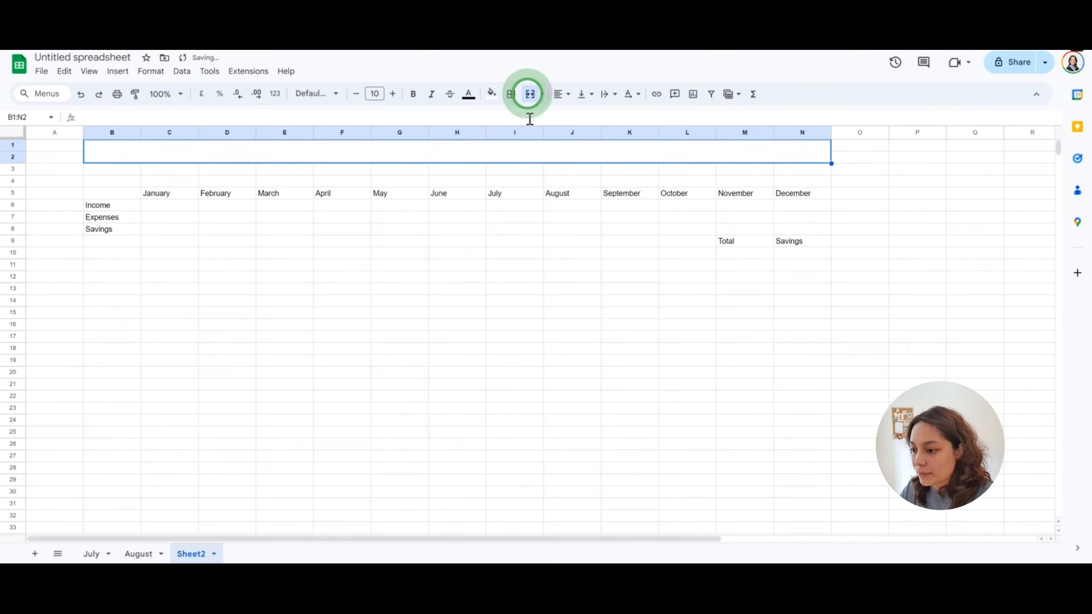
{"action": "type", "text": "Ov"}
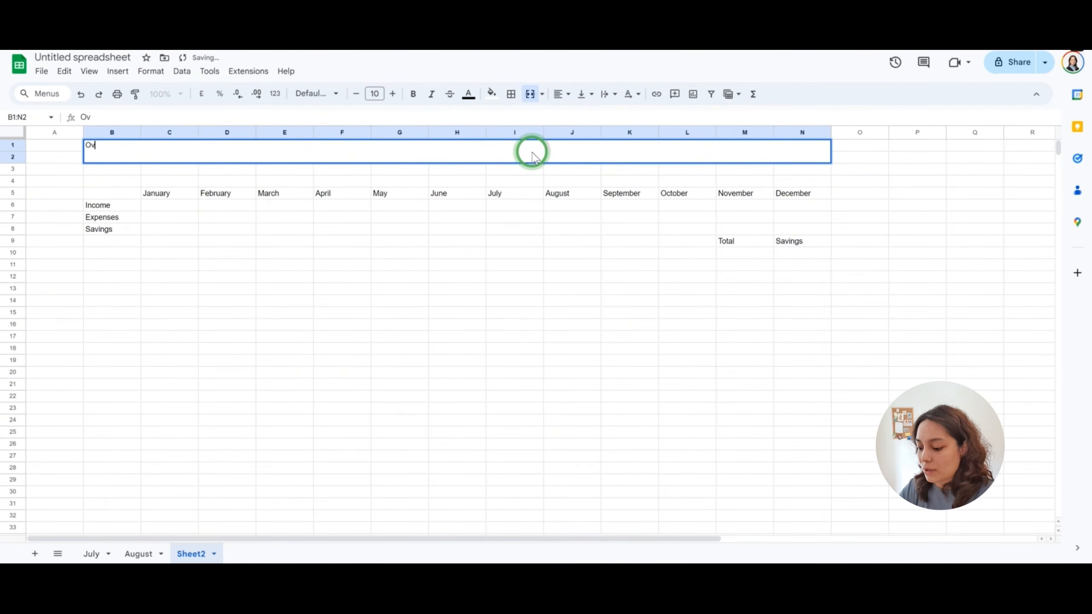
{"action": "type", "text": "erview"}
{"action": "key", "text": "Return"}
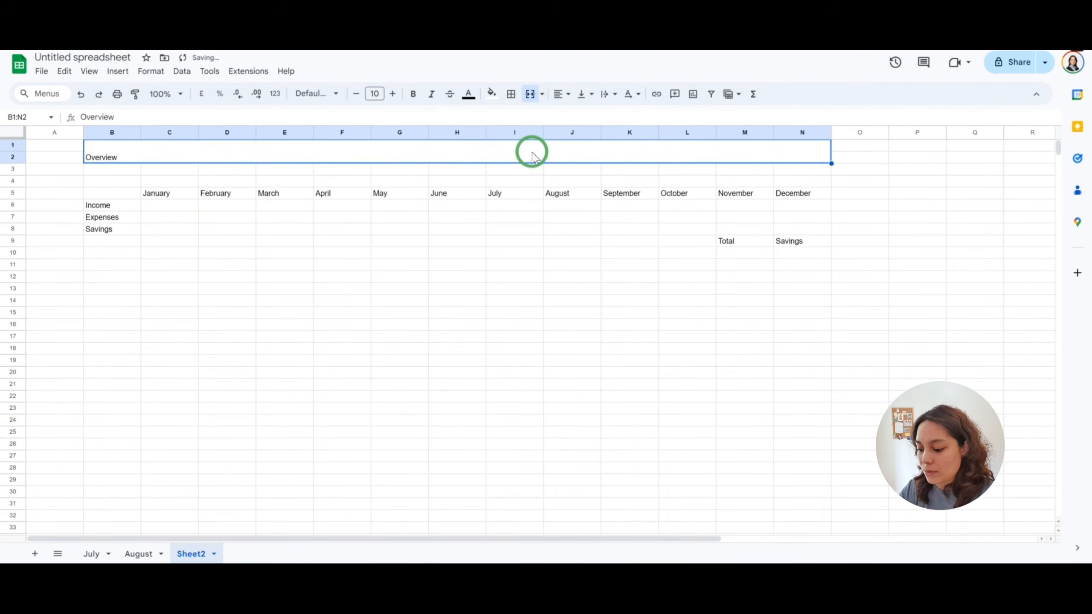
- Centre the Overview title horizontally and vertically in its merged cell
{"action": "left_click", "coordinate": [562, 94]}
{"action": "left_click", "coordinate": [580, 117]}
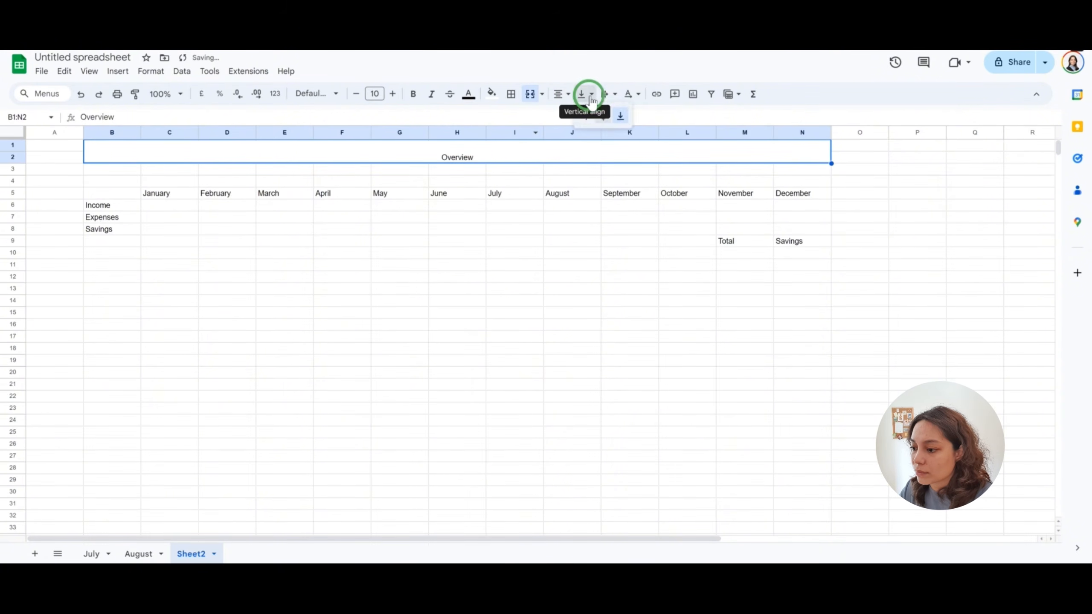
{"action": "left_click", "coordinate": [587, 93]}
{"action": "left_click", "coordinate": [602, 112]}
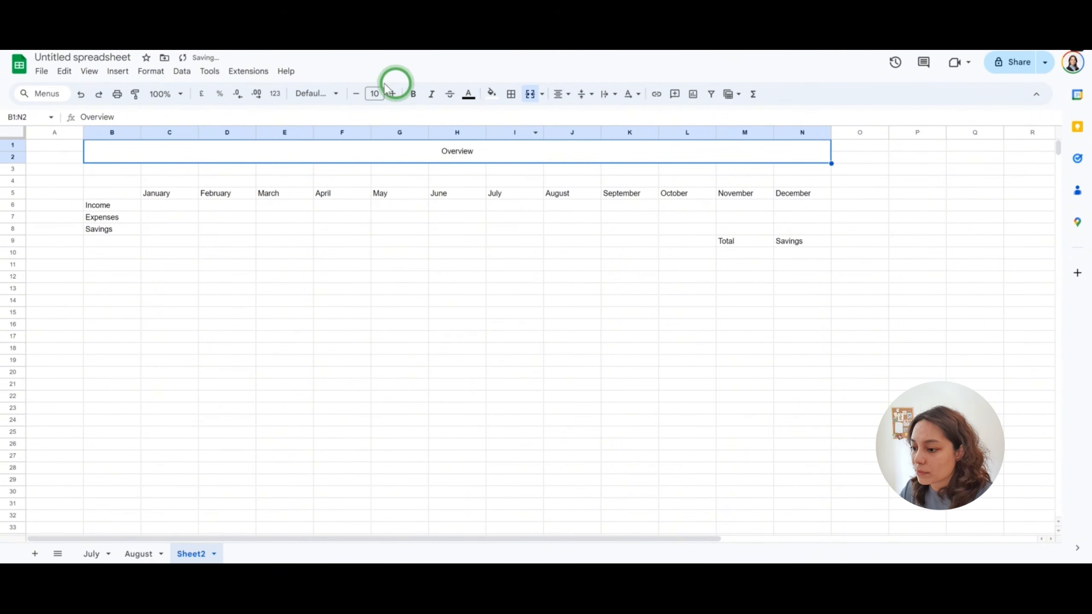
- Set the Overview title's font size to 25 and fill its merged cell with the standard blue
{"action": "left_click", "coordinate": [374, 94]}
{"action": "type", "text": "28"}
{"action": "key", "text": "Return"}
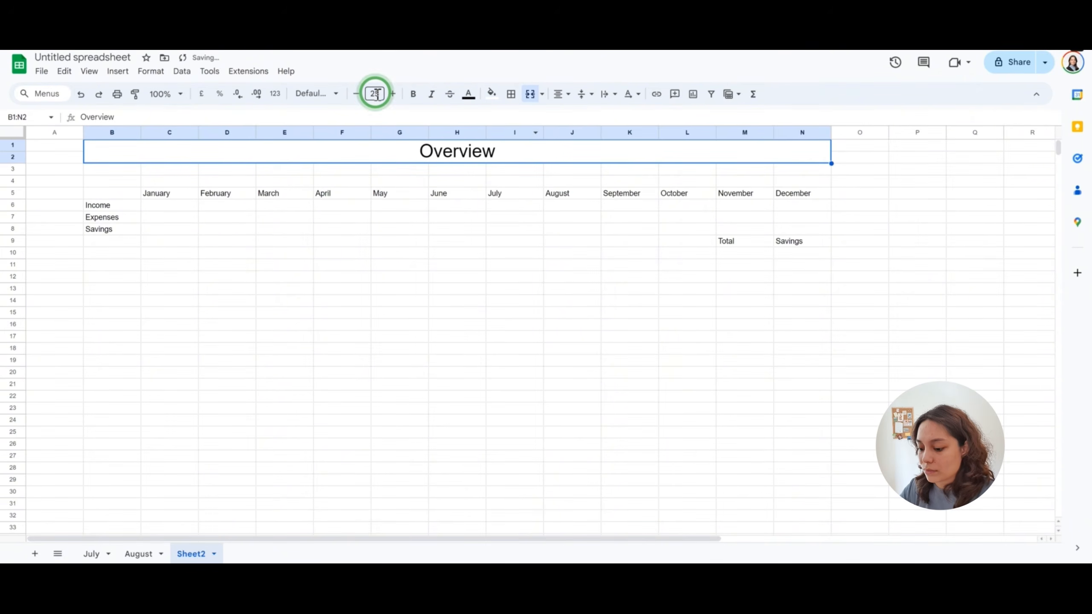
{"action": "left_click", "coordinate": [491, 94]}
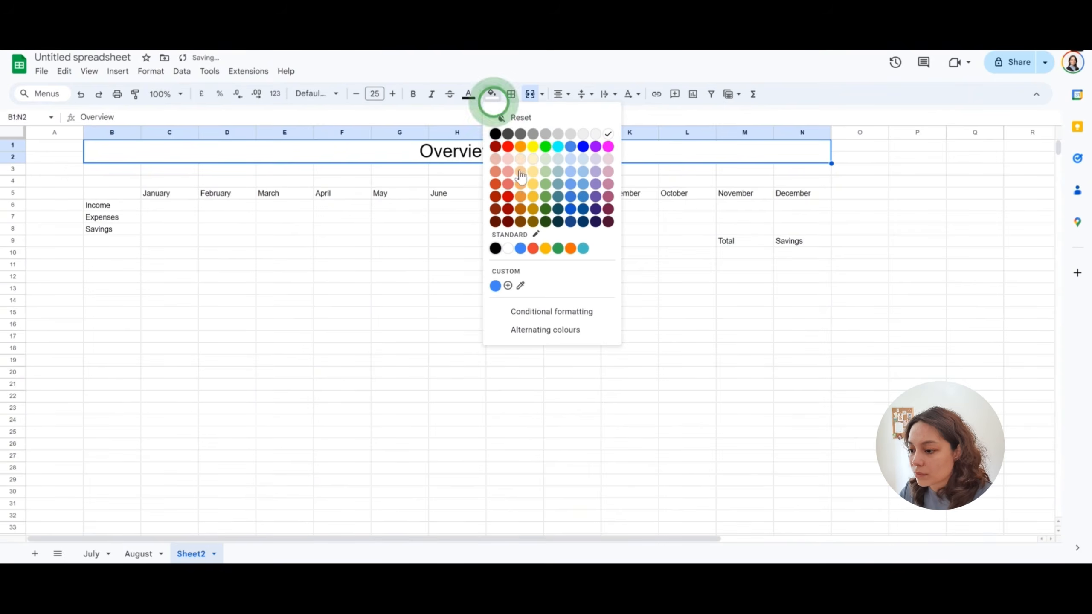
{"action": "left_click", "coordinate": [521, 250]}
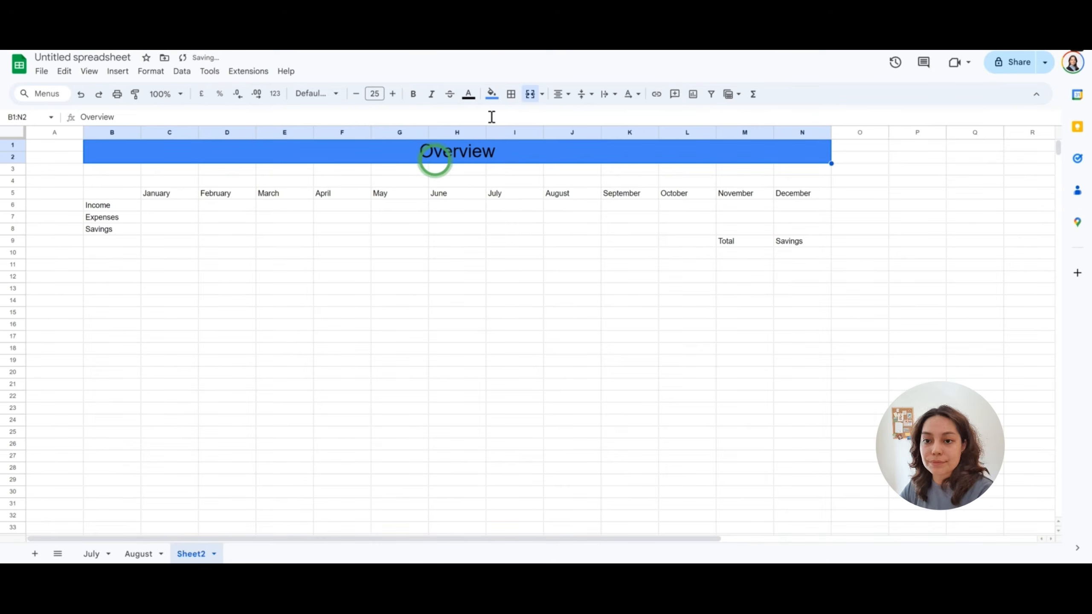
- Make the Overview title's text white and set its font size to 20
{"action": "left_click", "coordinate": [481, 101]}
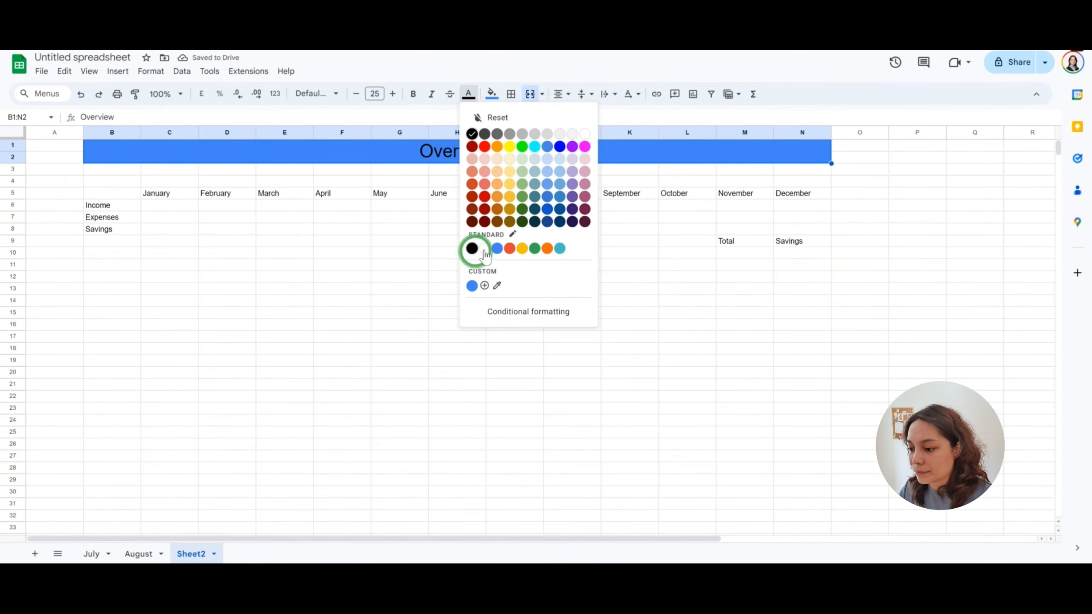
{"action": "left_click", "coordinate": [484, 247]}
{"action": "left_click", "coordinate": [373, 93]}
{"action": "type", "text": "20"}
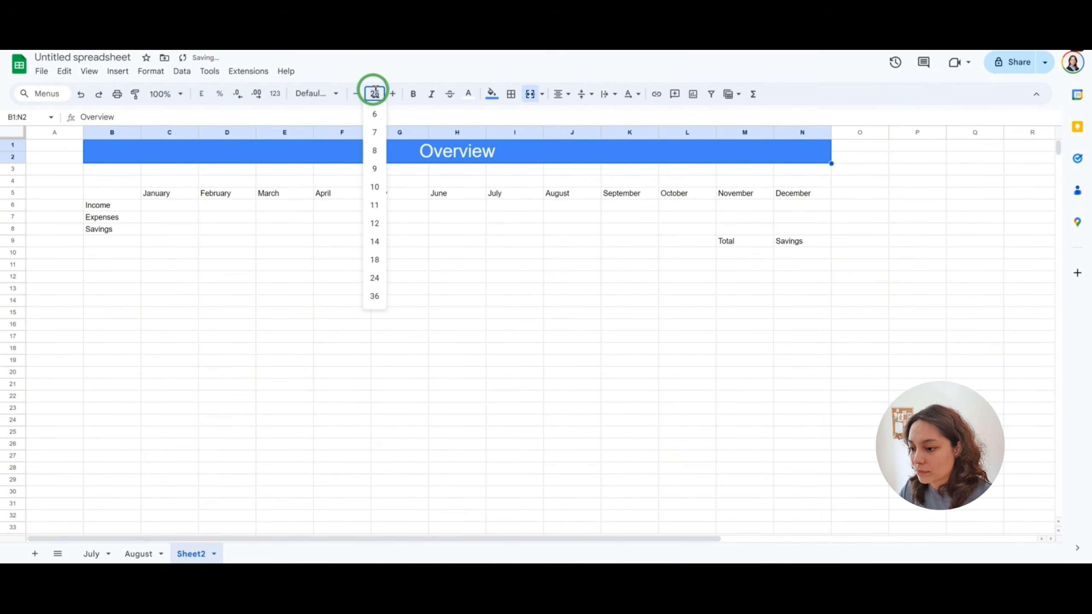
{"action": "key", "text": "Return"}
- Fill the month headers C5:N5, the labels B6:B8, the savings row C8:N8 and M9:N9 with light blue
{"action": "left_click", "coordinate": [270, 193]}
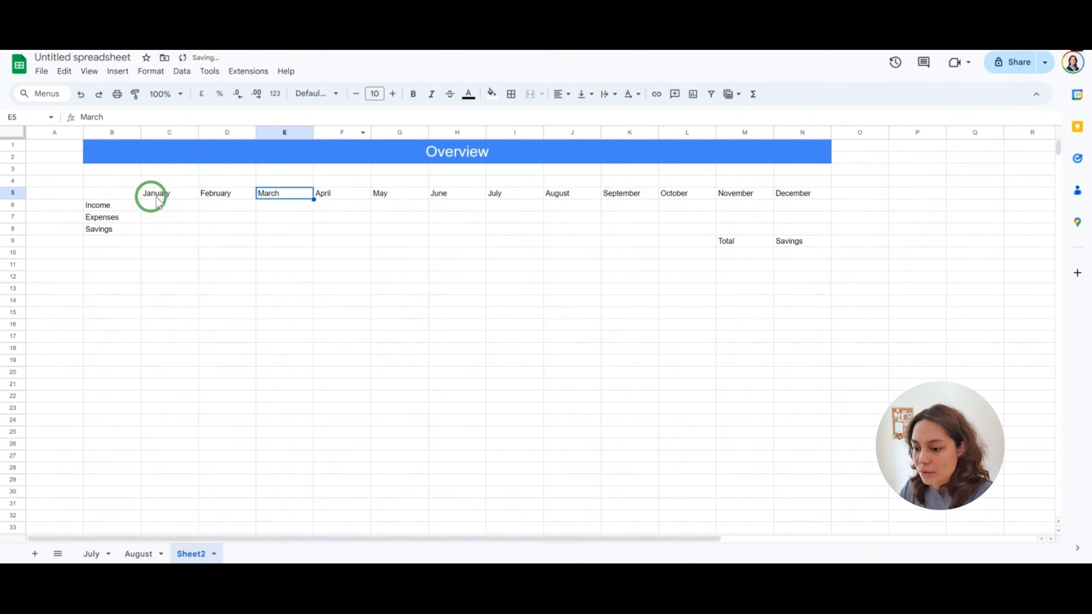
{"action": "left_click_drag", "start_coordinate": [153, 193], "coordinate": [799, 194]}
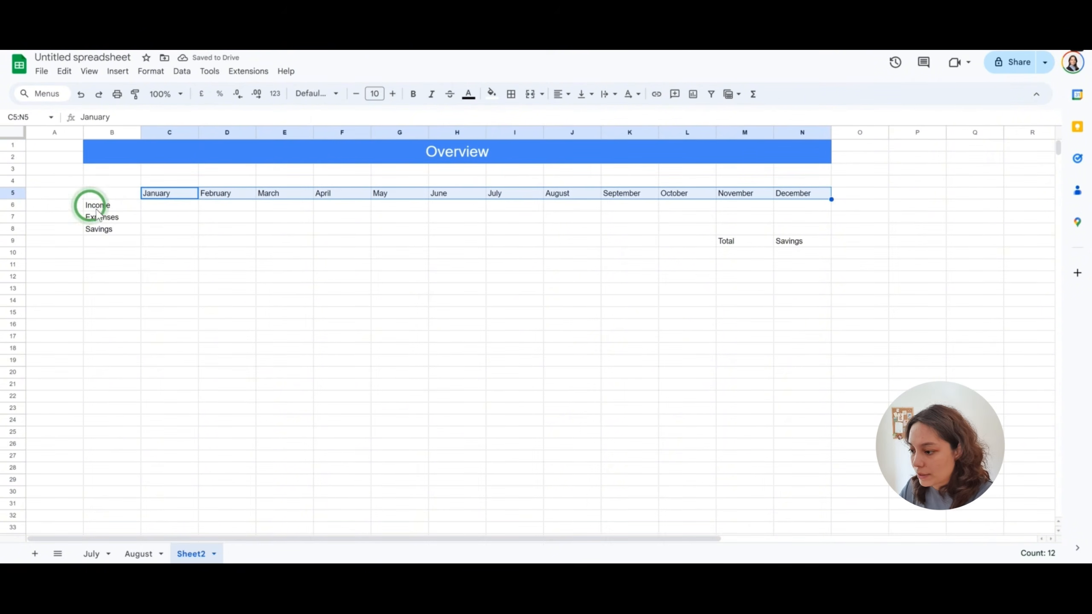
{"action": "left_click_drag", "start_coordinate": [98, 206], "coordinate": [98, 229]}
{"action": "left_click", "coordinate": [735, 242], "text": "ctrl"}
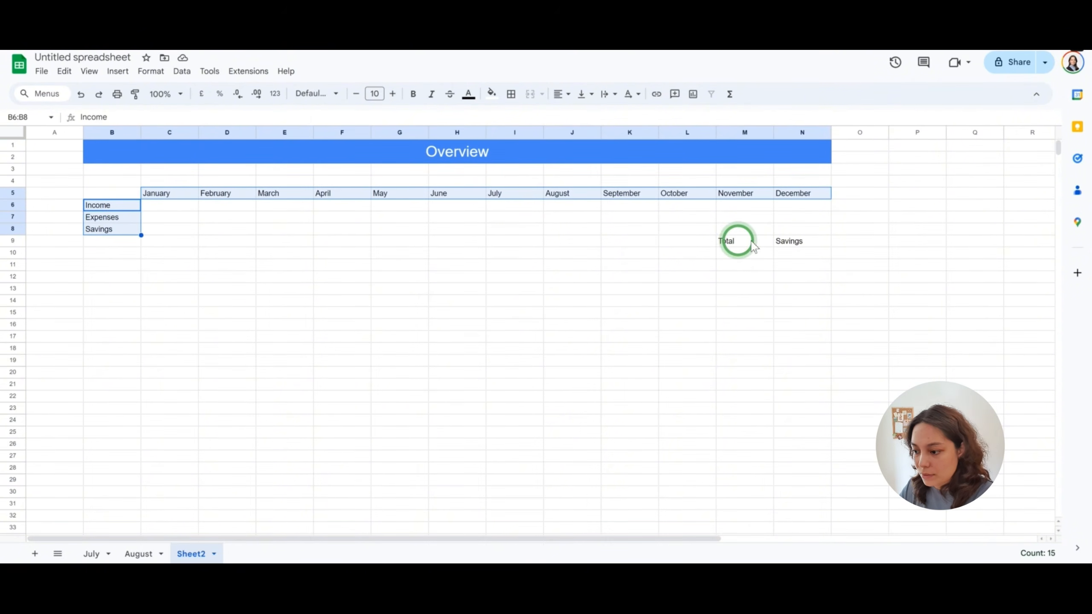
{"action": "left_click_drag", "start_coordinate": [787, 247], "coordinate": [817, 243]}
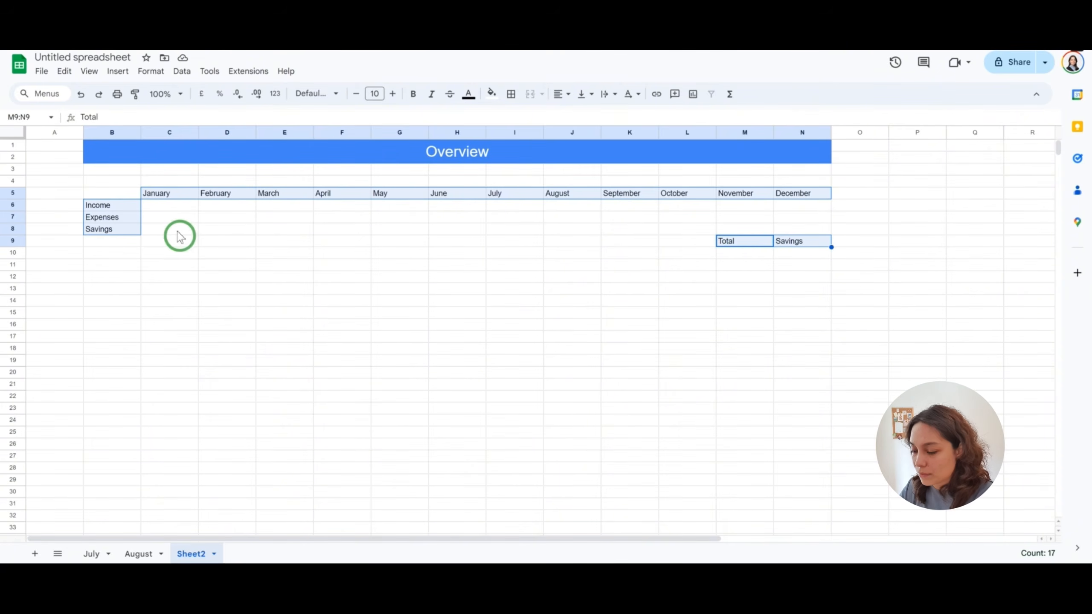
{"action": "left_click_drag", "start_coordinate": [178, 232], "coordinate": [430, 228]}
{"action": "left_click_drag", "start_coordinate": [665, 233], "coordinate": [790, 226]}
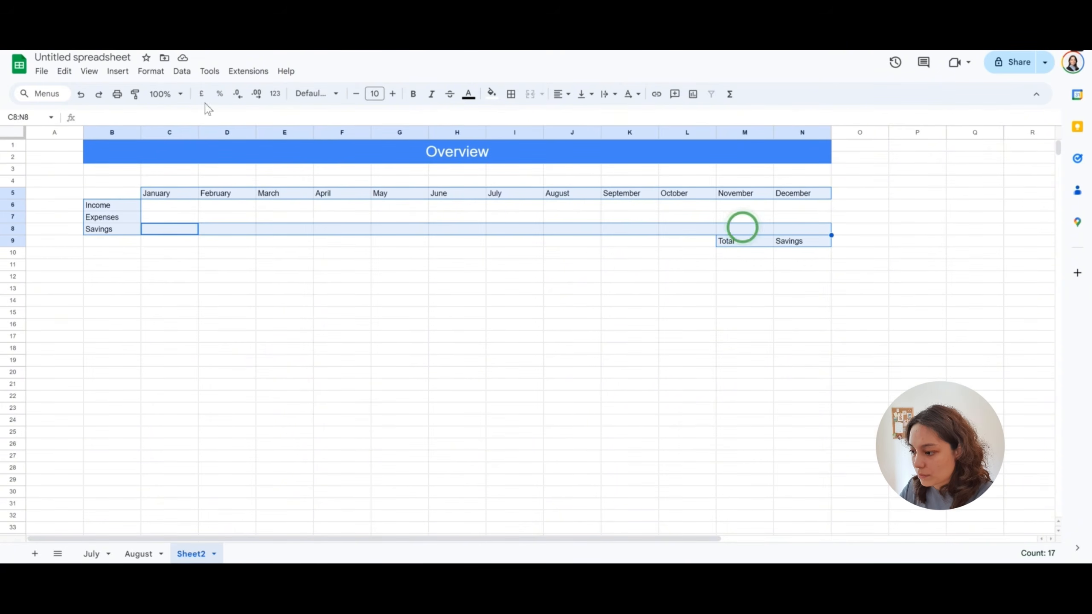
{"action": "left_click", "coordinate": [492, 94]}
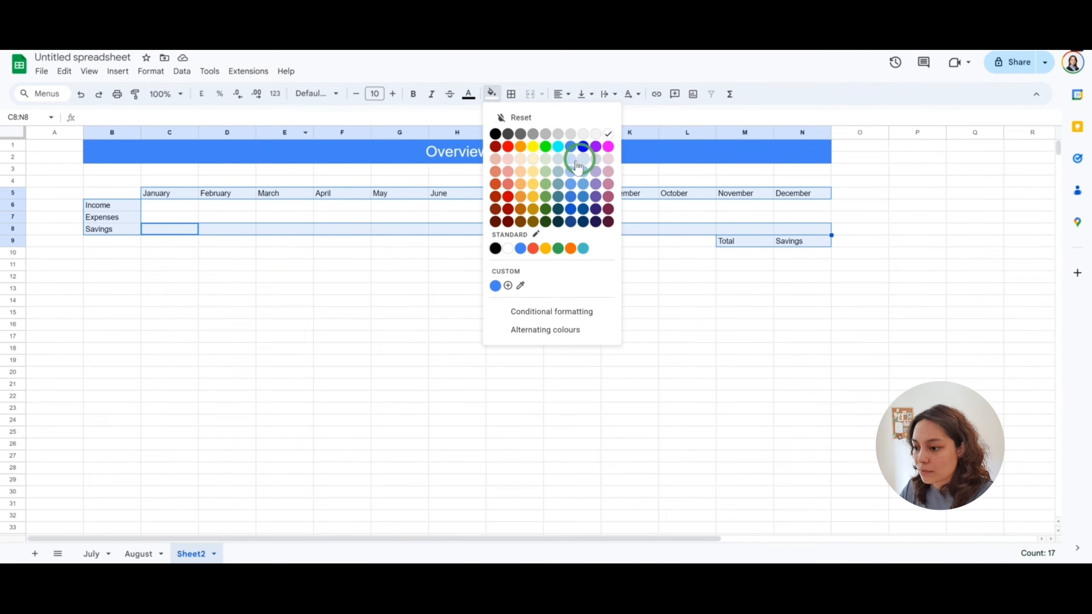
{"action": "left_click", "coordinate": [570, 161]}
{"action": "left_click", "coordinate": [667, 267]}
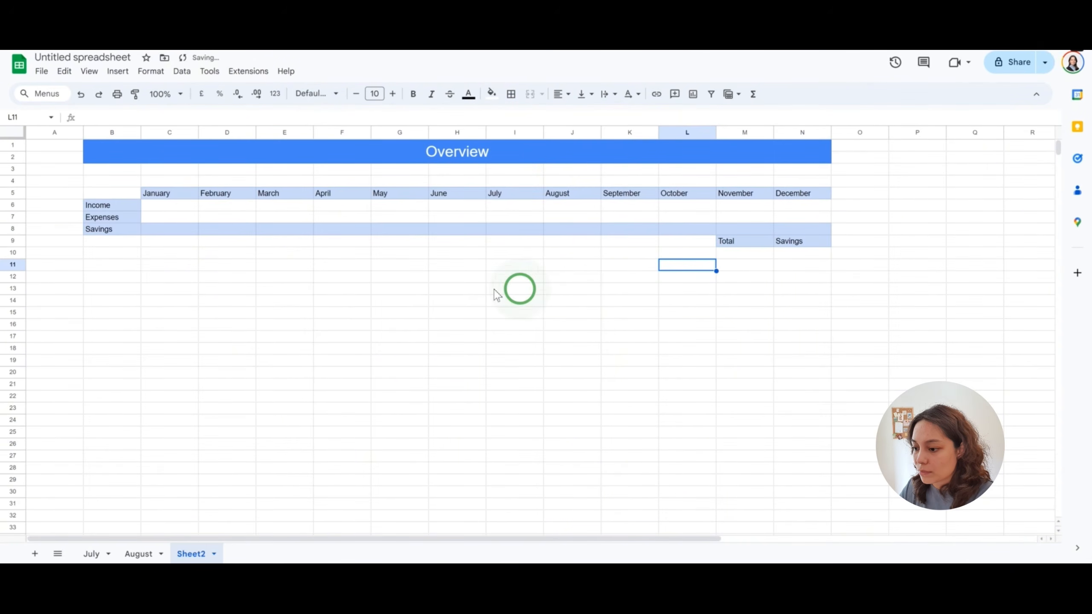
- Move the Total and Savings cells from M9:N9 down to M11:N11
{"action": "left_click", "coordinate": [750, 241]}
{"action": "left_click_drag", "start_coordinate": [778, 247], "coordinate": [783, 244]}
{"action": "key", "text": "ctrl+c"}
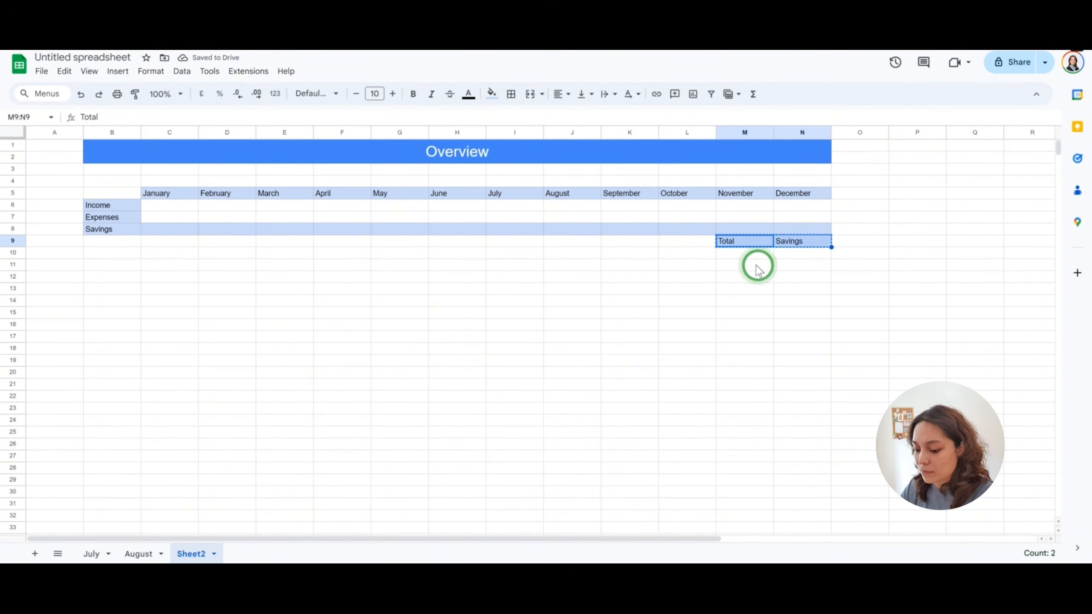
{"action": "left_click", "coordinate": [756, 265]}
{"action": "key", "text": "ctrl+v"}
{"action": "left_click", "coordinate": [645, 265]}
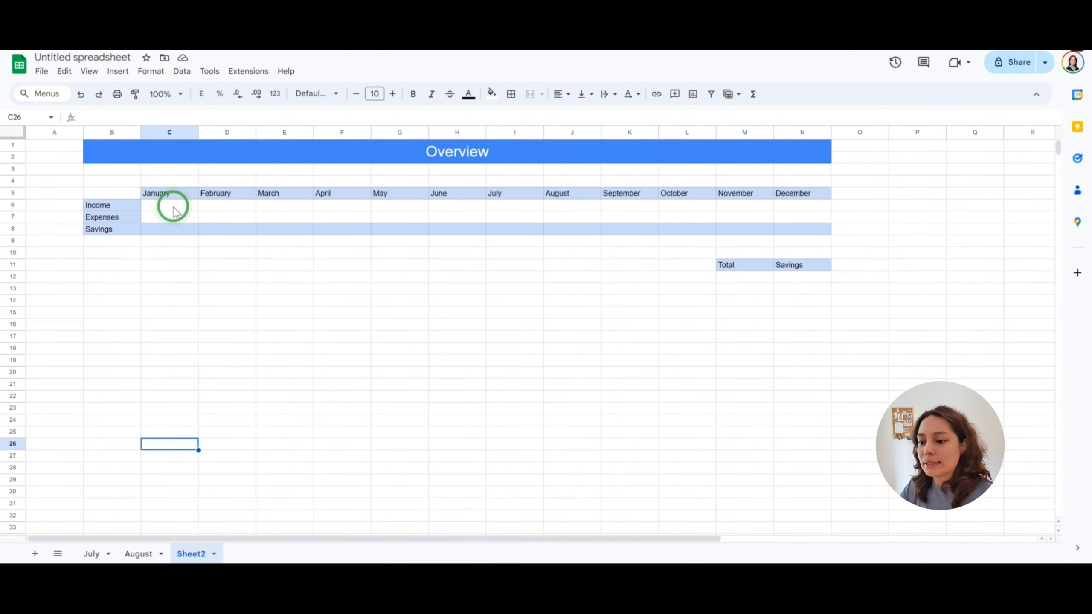
- Reorder the sheets so that Sheet2 comes first, followed by July and August
{"action": "left_click", "coordinate": [174, 208]}
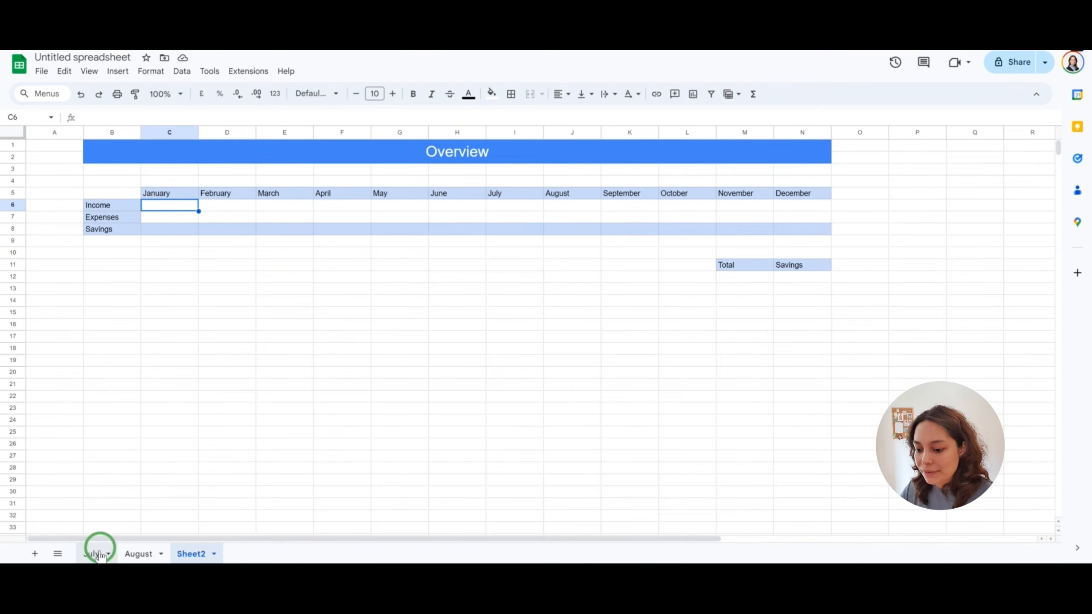
{"action": "left_click_drag", "start_coordinate": [153, 554], "coordinate": [200, 553]}
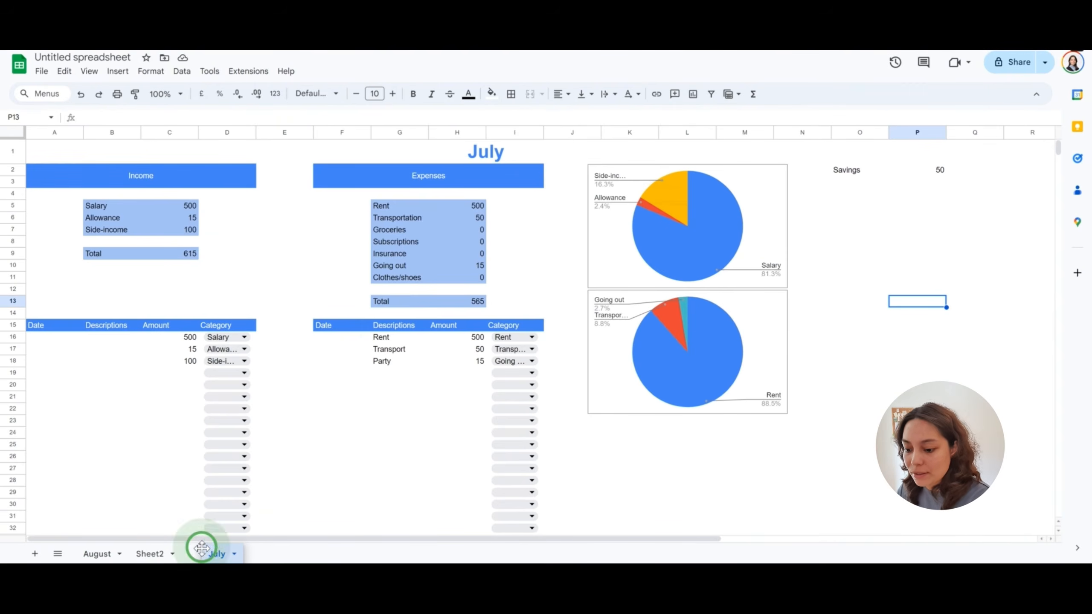
{"action": "left_click_drag", "start_coordinate": [94, 551], "coordinate": [249, 561]}
{"action": "left_click_drag", "start_coordinate": [106, 554], "coordinate": [212, 556]}
- Link July's income in I6 of Sheet2 to the July sheet's income total with =July!C9
{"action": "left_click", "coordinate": [144, 554]}
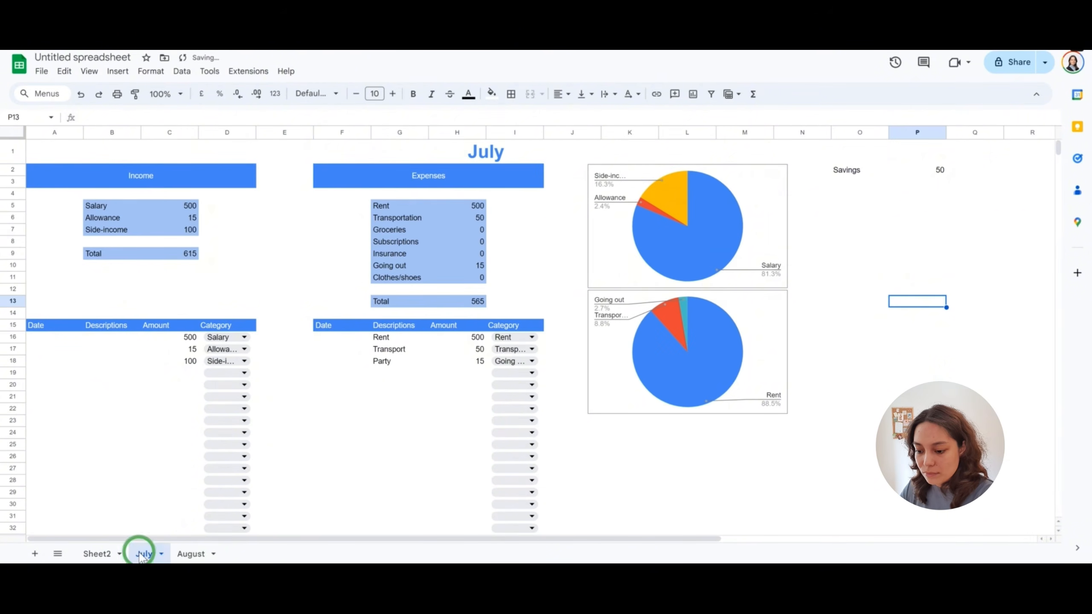
{"action": "left_click", "coordinate": [173, 255]}
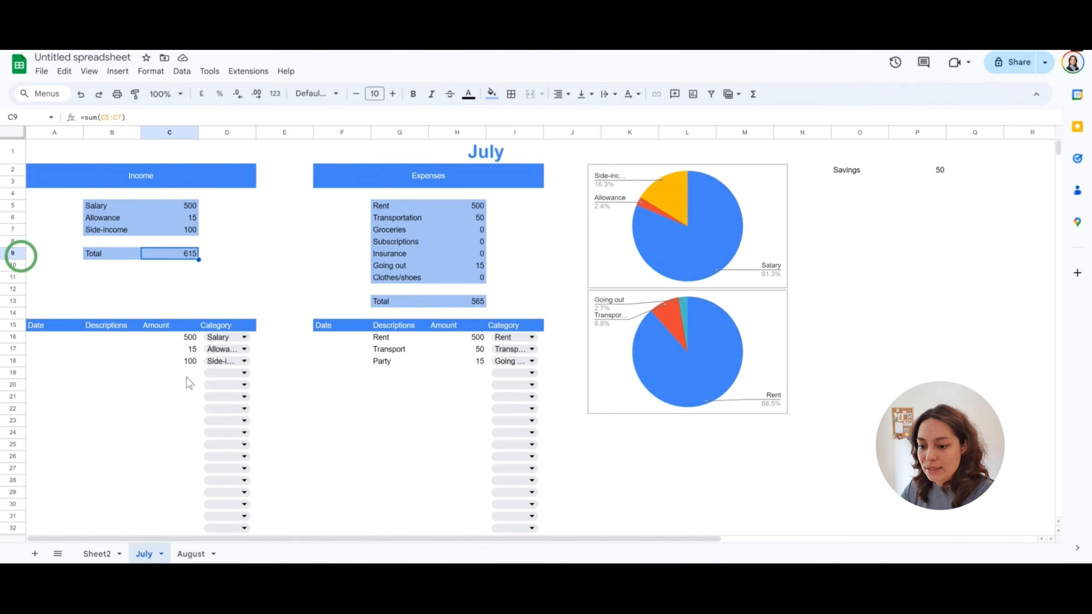
{"action": "left_click", "coordinate": [102, 555]}
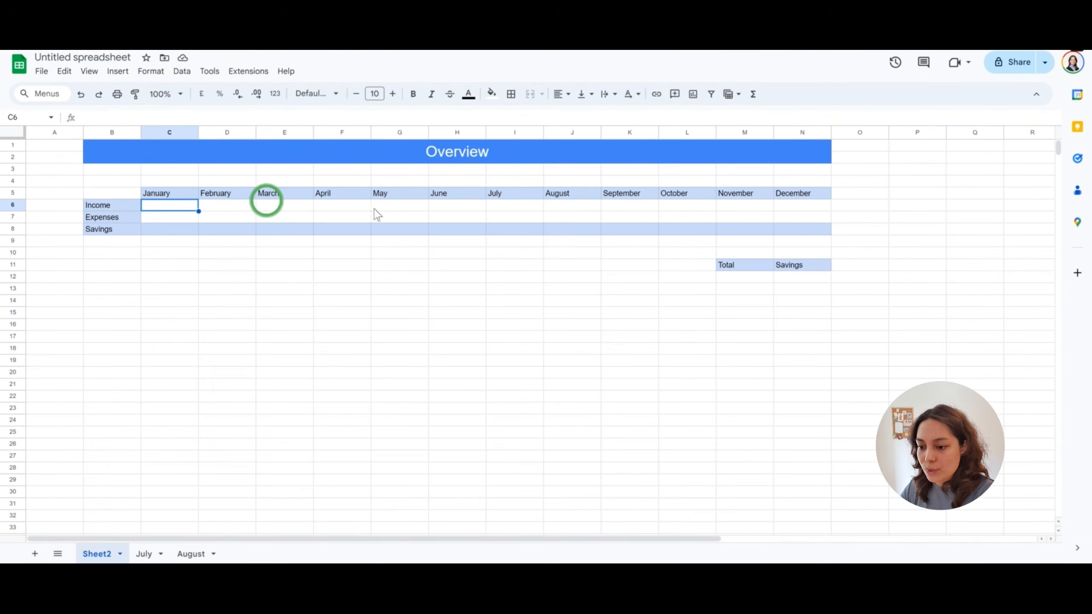
{"action": "left_click", "coordinate": [532, 209]}
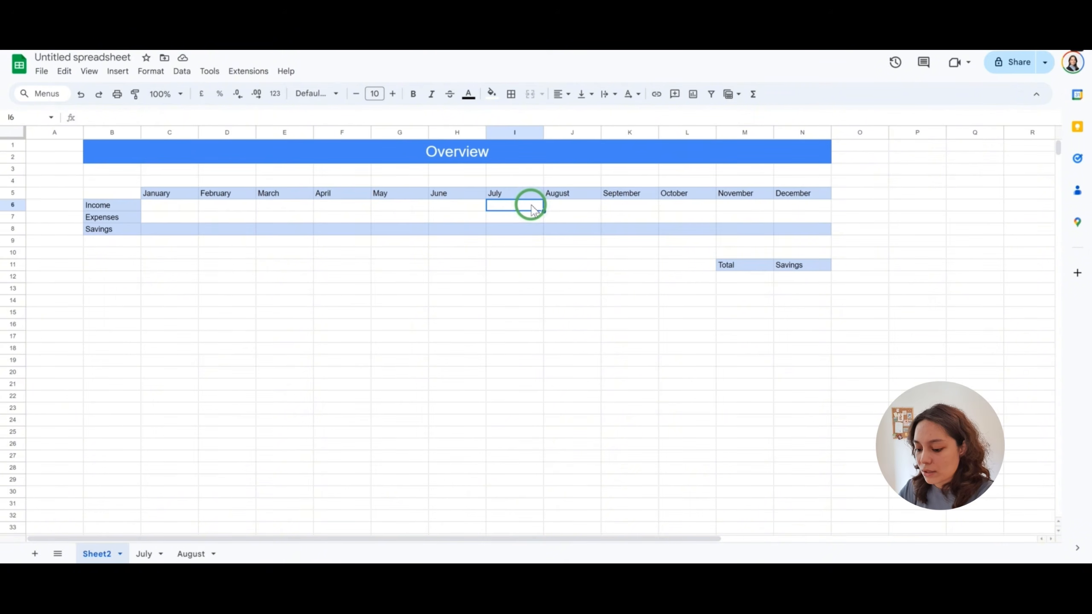
{"action": "type", "text": "=July!C9"}
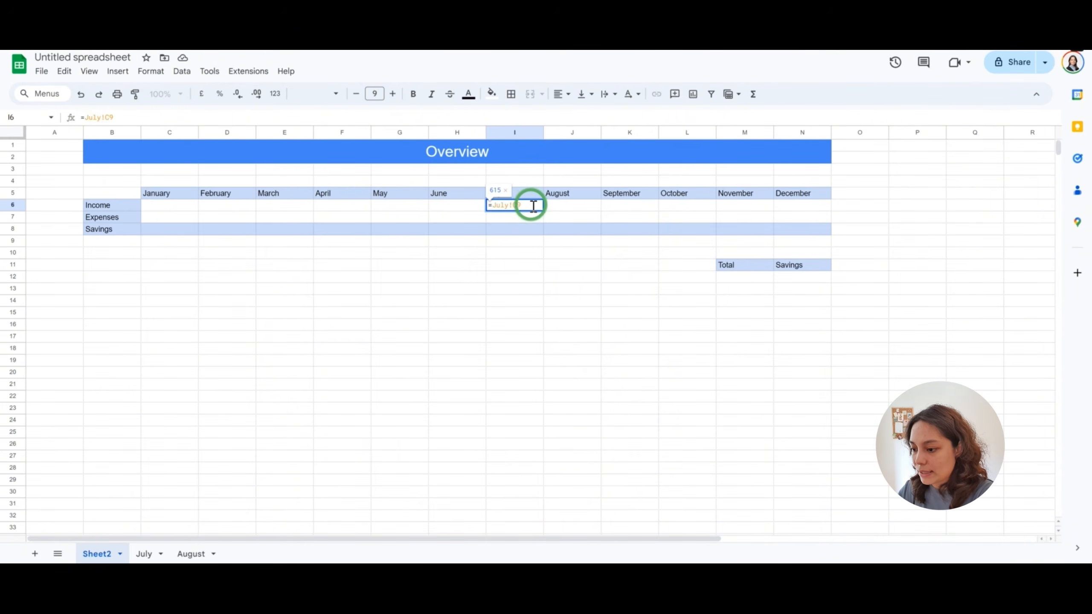
{"action": "key", "text": "Return"}
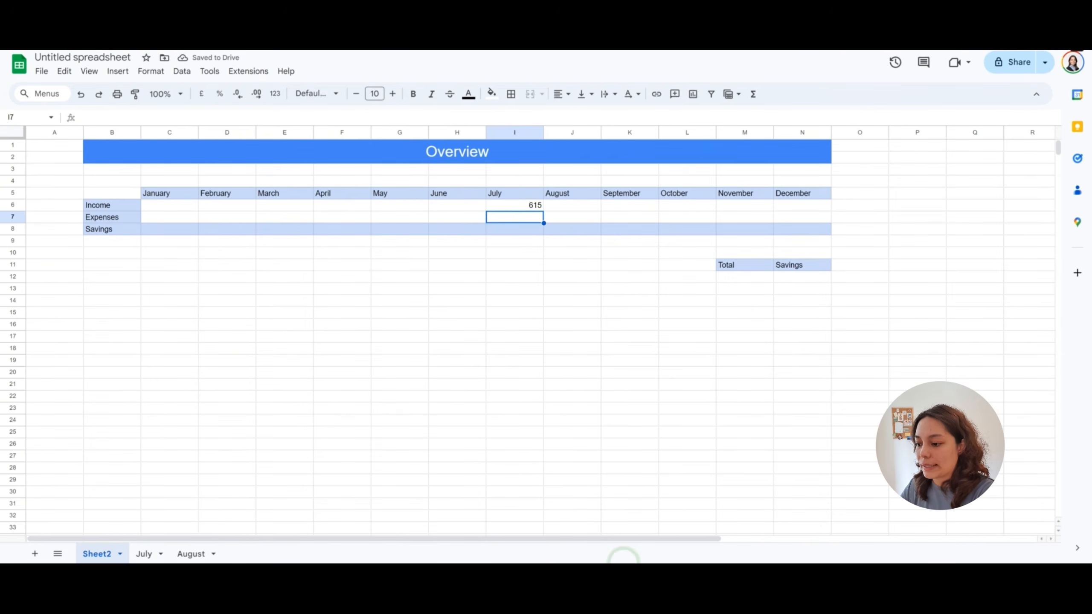
- Link July's expenses in I7 of Sheet2 to the July sheet's expenses total with =July!H13
{"action": "left_click", "coordinate": [147, 554]}
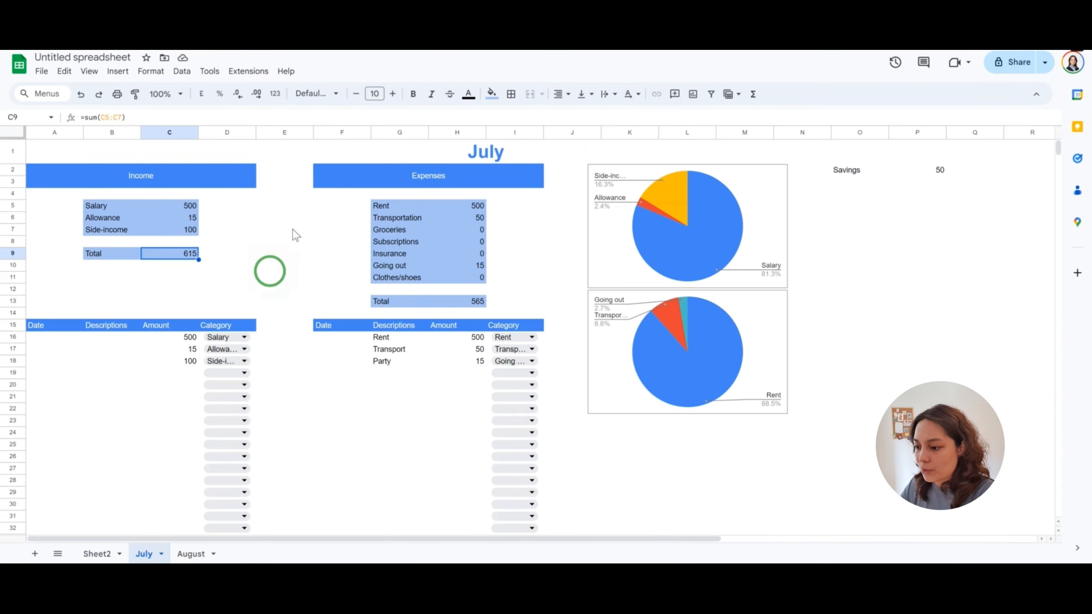
{"action": "left_click", "coordinate": [467, 303]}
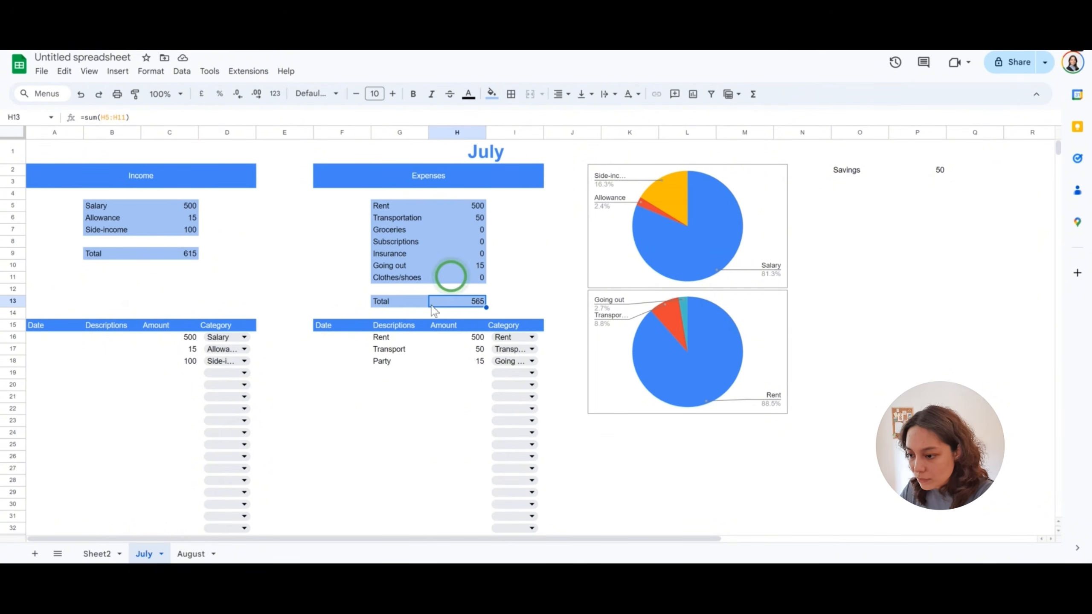
{"action": "left_click", "coordinate": [97, 554]}
{"action": "left_click", "coordinate": [518, 219]}
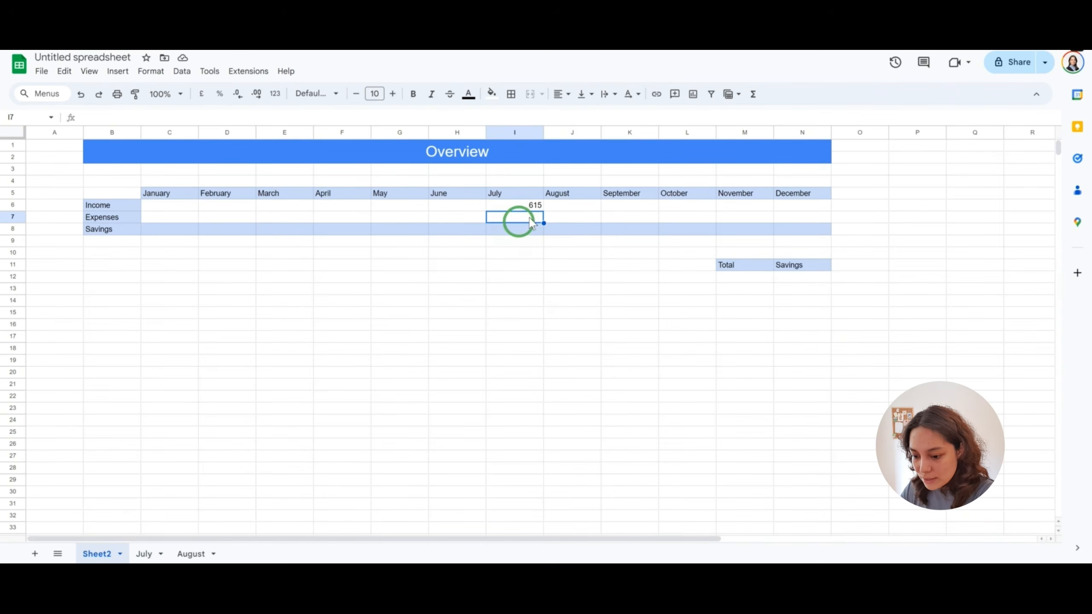
{"action": "type", "text": "=July!H13"}
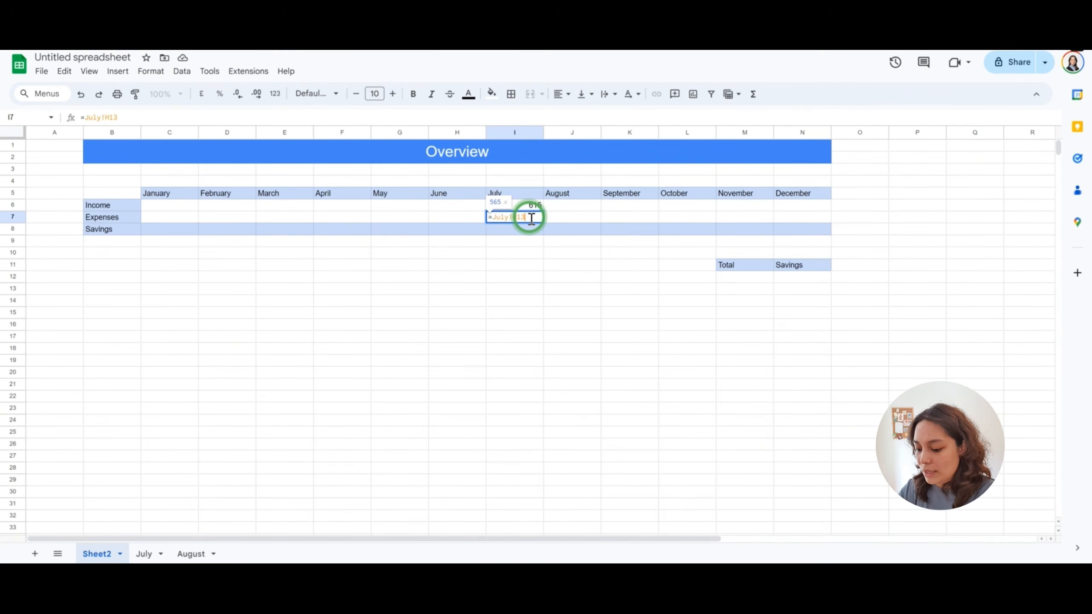
{"action": "key", "text": "Return"}
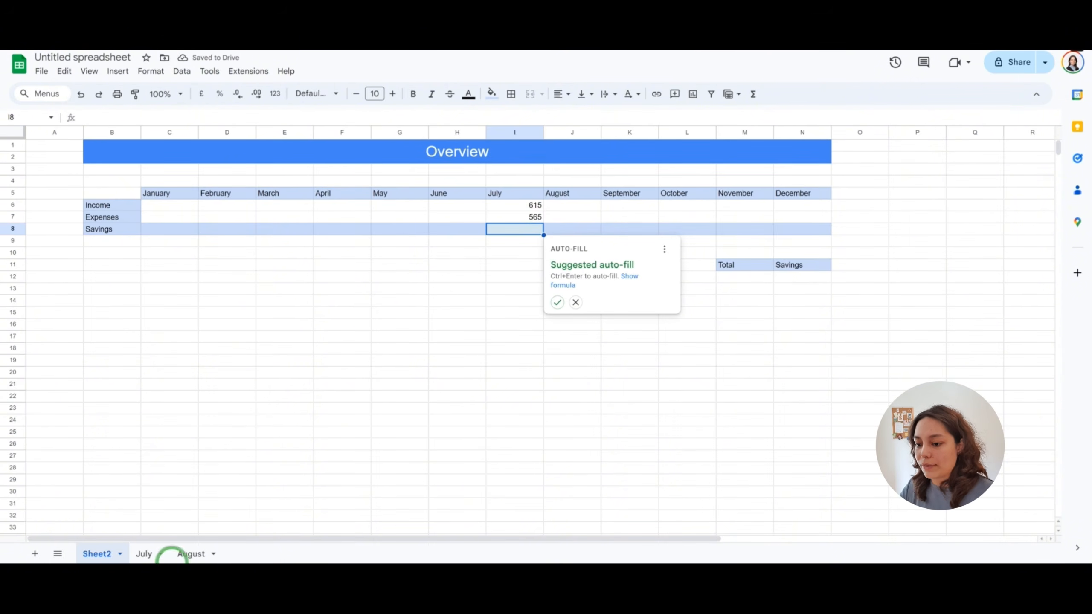
- Calculate July's savings in I8 of Sheet2 as income minus expenses with =I6-I7
{"action": "left_click", "coordinate": [147, 554]}
{"action": "left_click", "coordinate": [911, 169]}
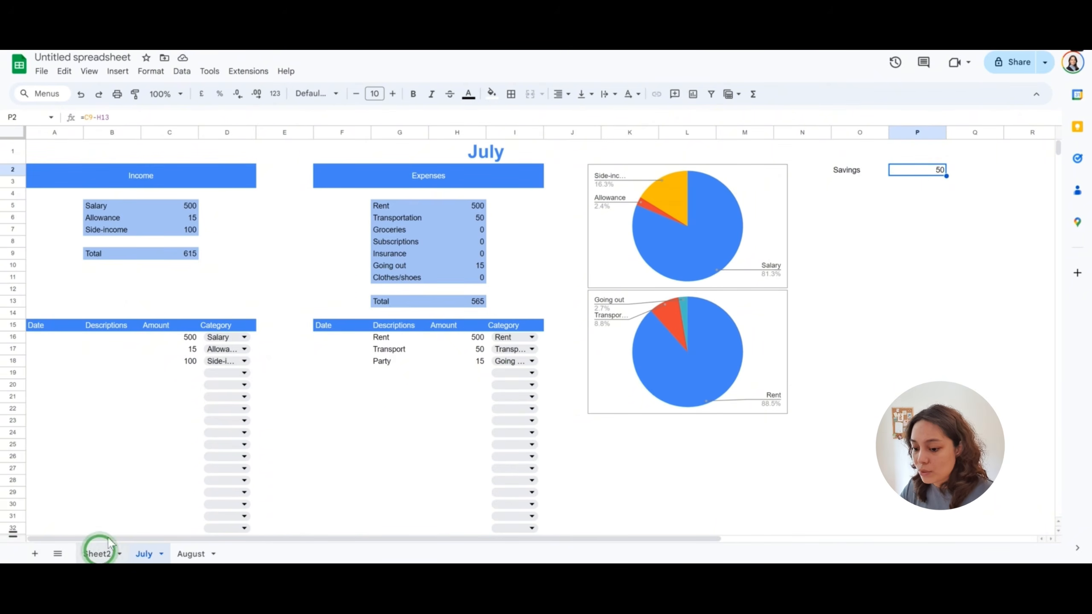
{"action": "left_click", "coordinate": [99, 552]}
{"action": "type", "text": "="}
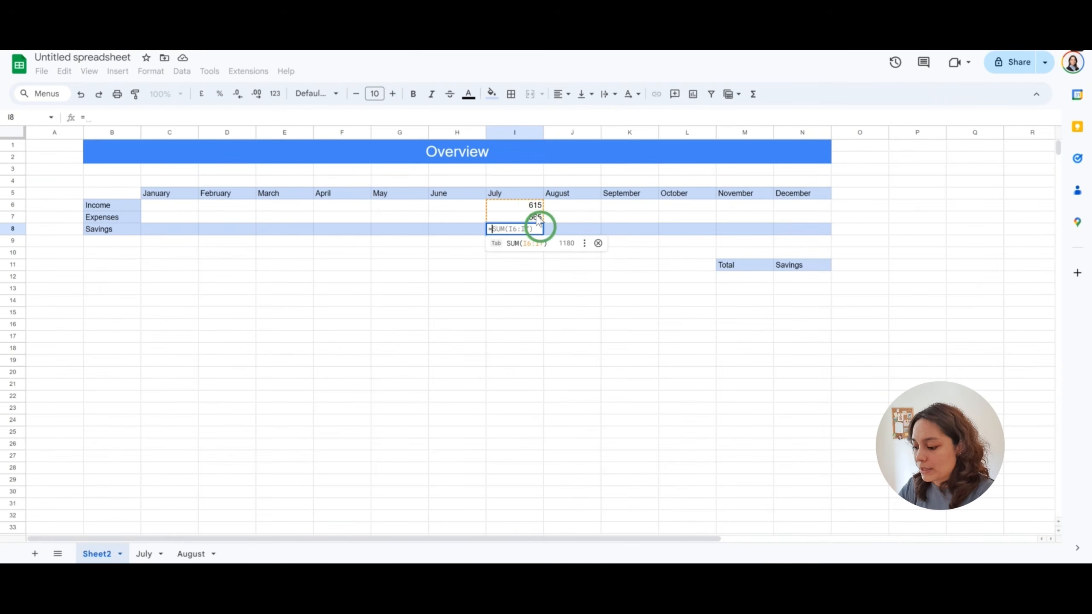
{"action": "left_click", "coordinate": [534, 207]}
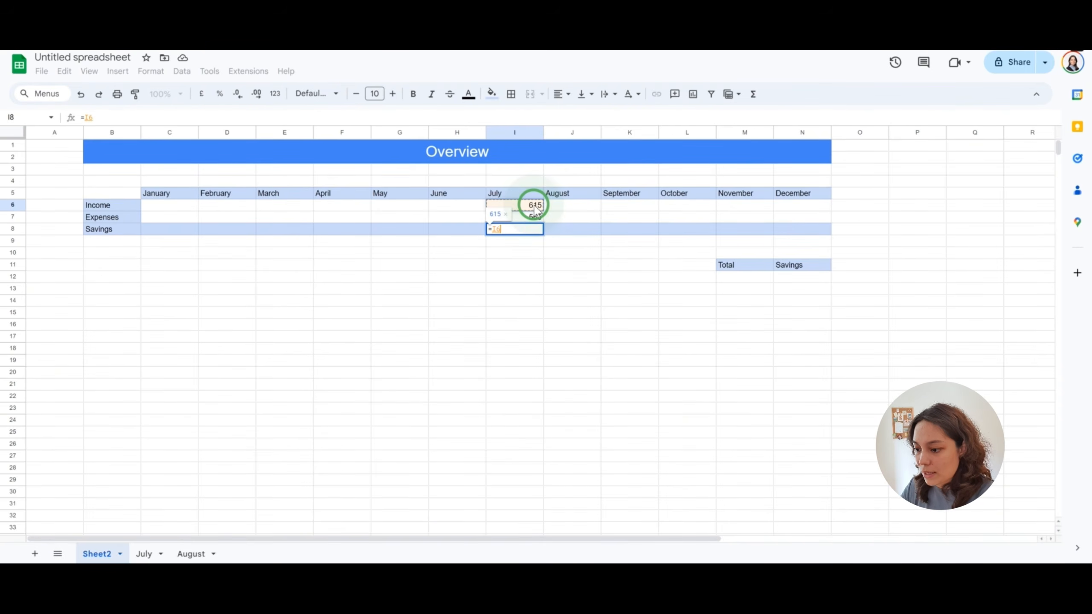
{"action": "type", "text": "-"}
{"action": "left_click", "coordinate": [533, 215]}
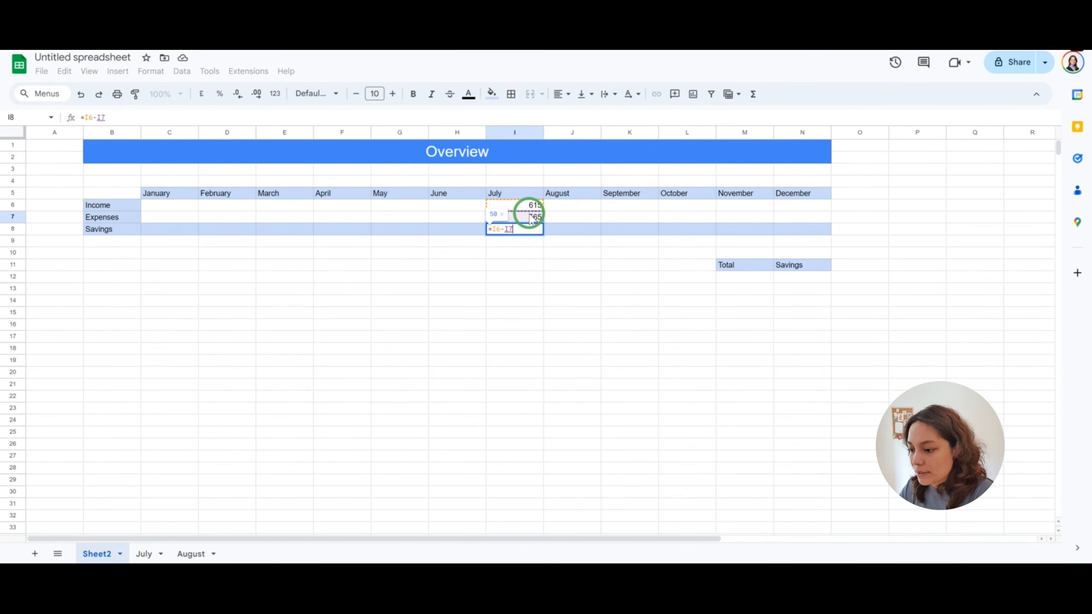
{"action": "key", "text": "Return"}
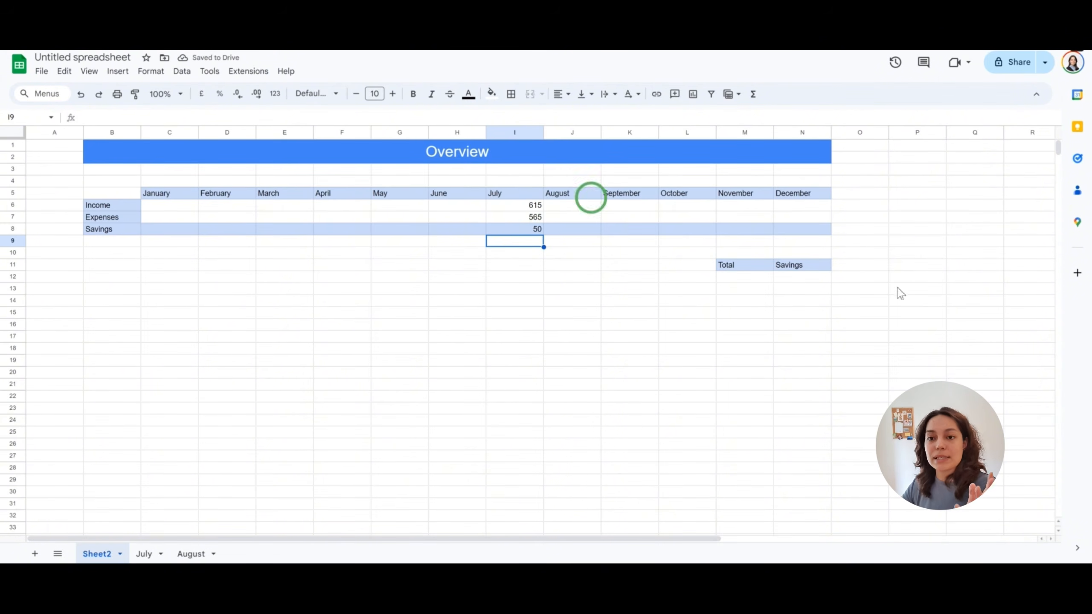
- Clear the Savings label from N11 and change the label in M11 to Total savings
{"action": "left_click", "coordinate": [789, 267]}
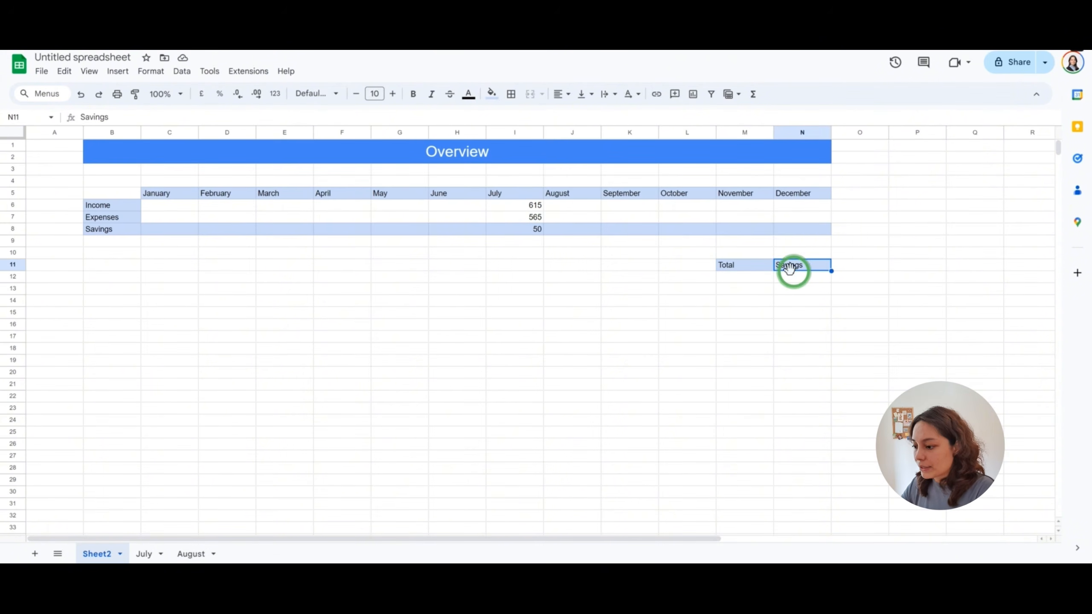
{"action": "key", "text": "Delete"}
{"action": "double_click", "coordinate": [767, 266]}
{"action": "type", "text": "sav"}
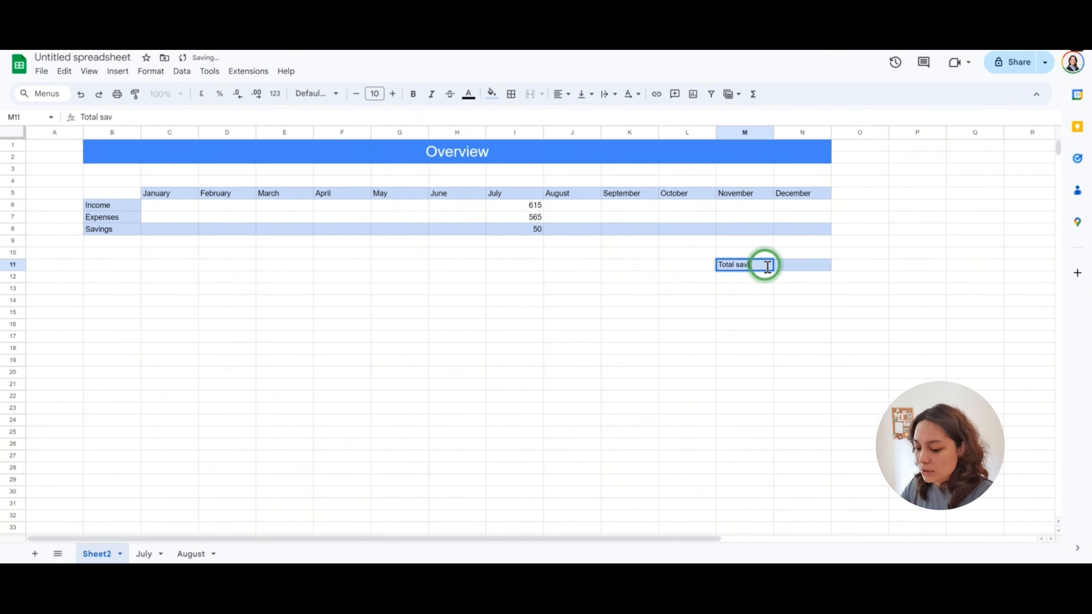
{"action": "type", "text": "ings"}
{"action": "key", "text": "Return"}
- Add up the savings of all months in N11 with =sum(C8:N8)
{"action": "left_click", "coordinate": [779, 266]}
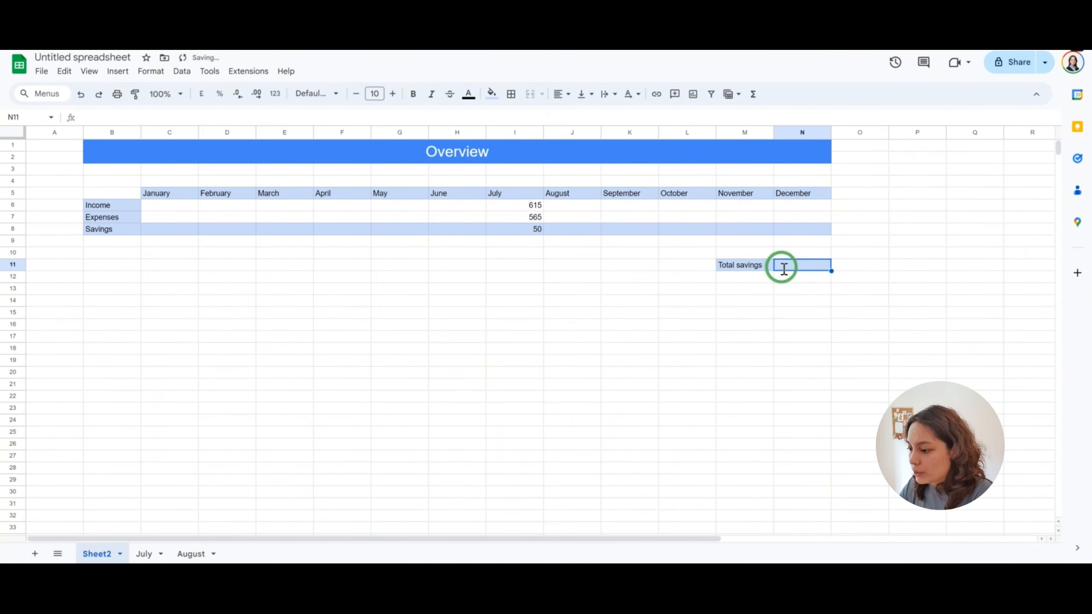
{"action": "type", "text": "=sum("}
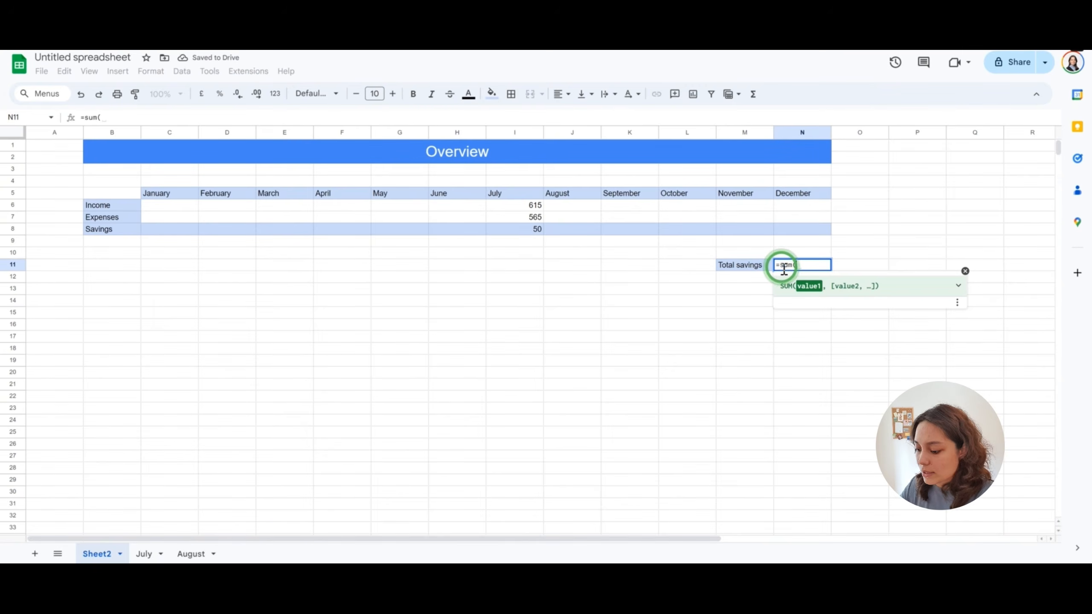
{"action": "left_click_drag", "start_coordinate": [159, 232], "coordinate": [802, 229]}
{"action": "type", "text": ")"}
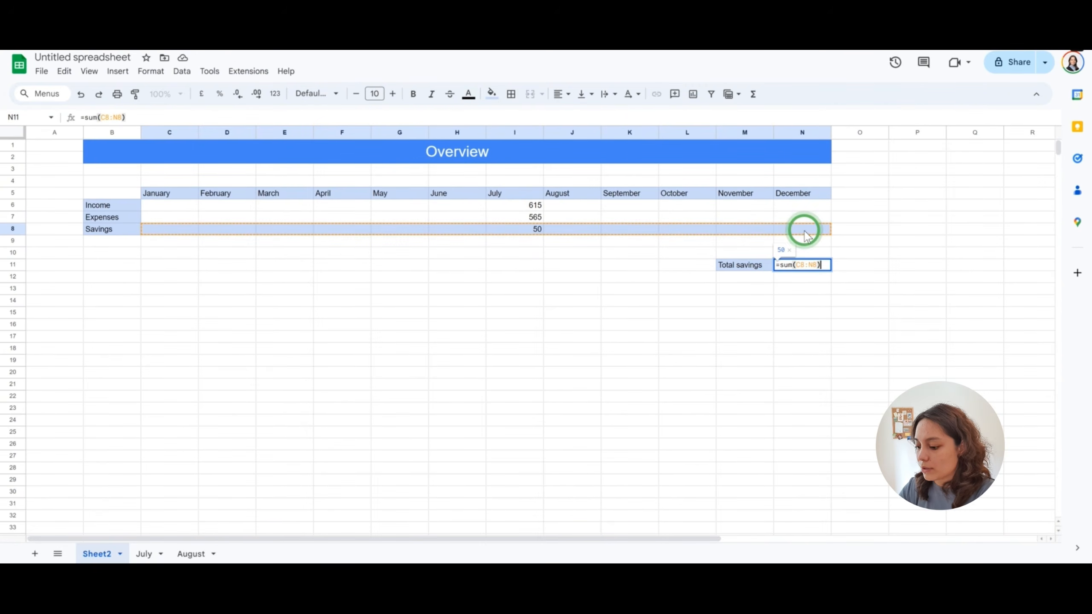
{"action": "key", "text": "Return"}
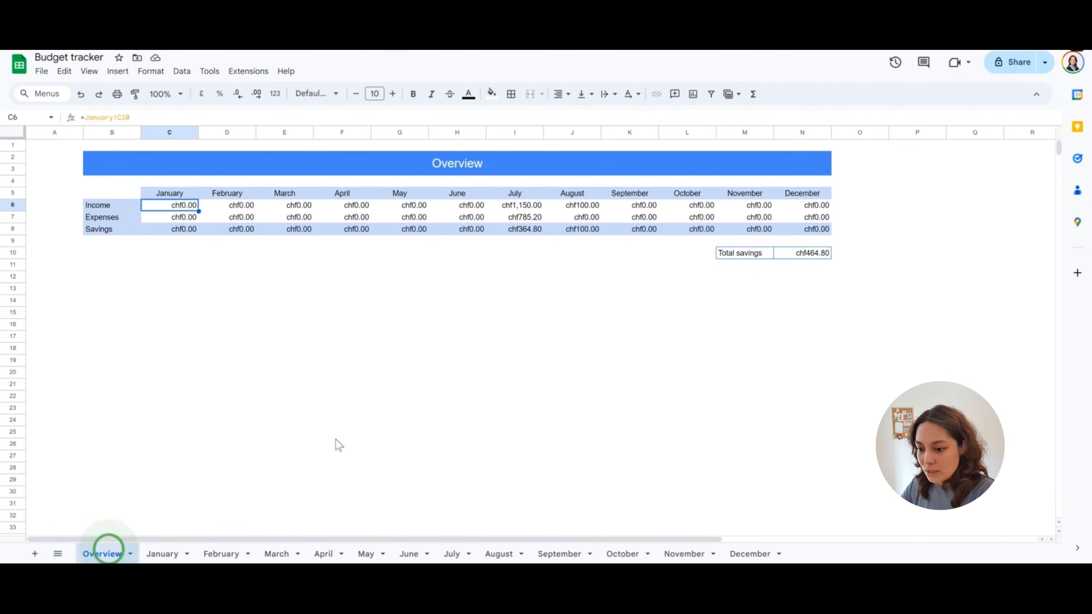
{"action": "left_click", "coordinate": [512, 289]}
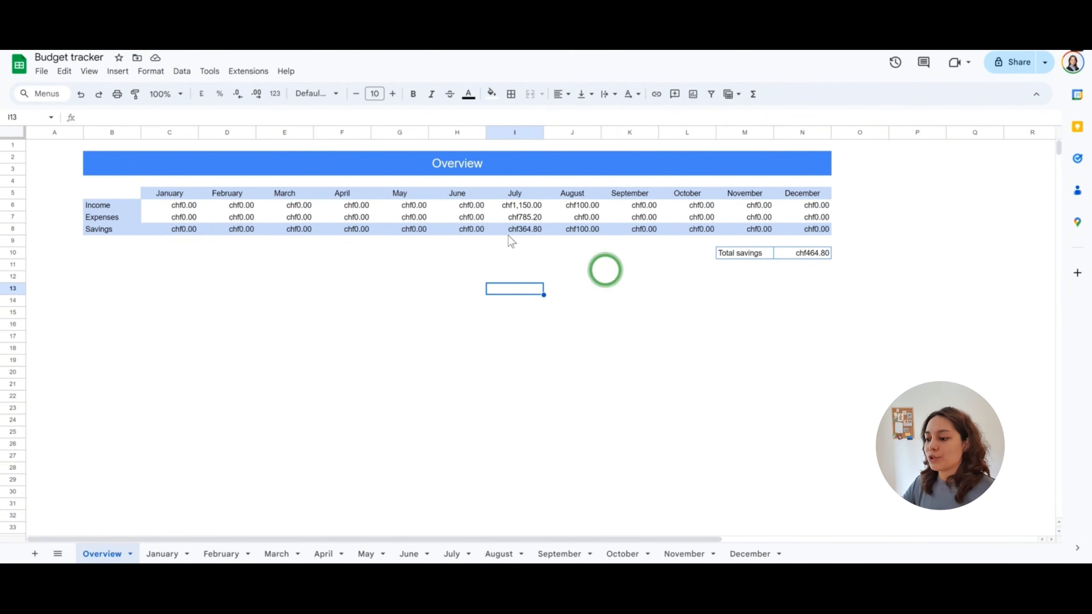
{"action": "left_click", "coordinate": [559, 253]}
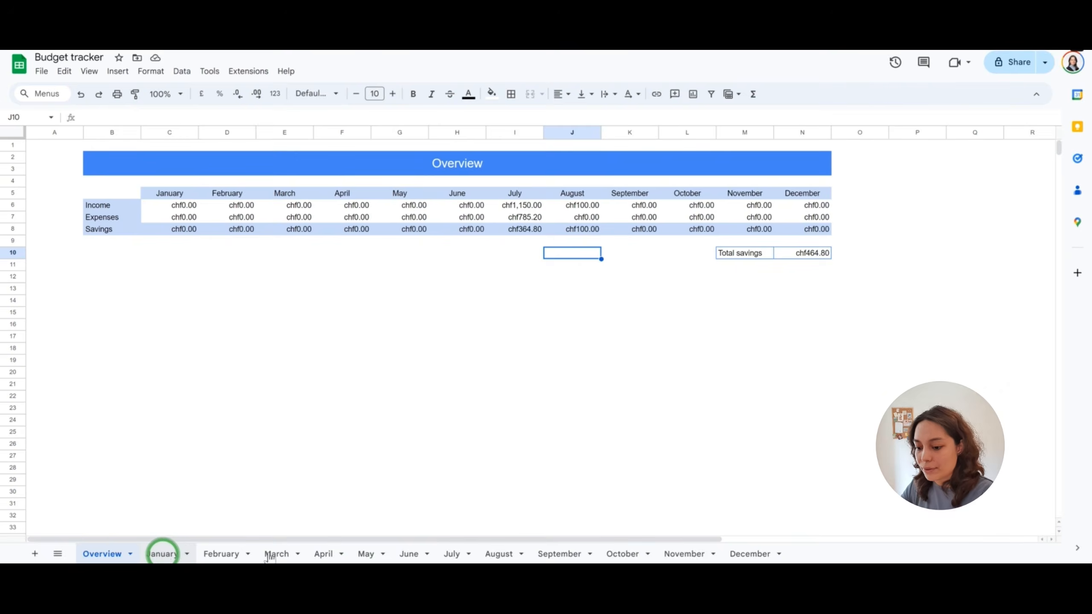
- Apply the chf currency number format to cell D9 of the July sheet
{"action": "left_click", "coordinate": [451, 553]}
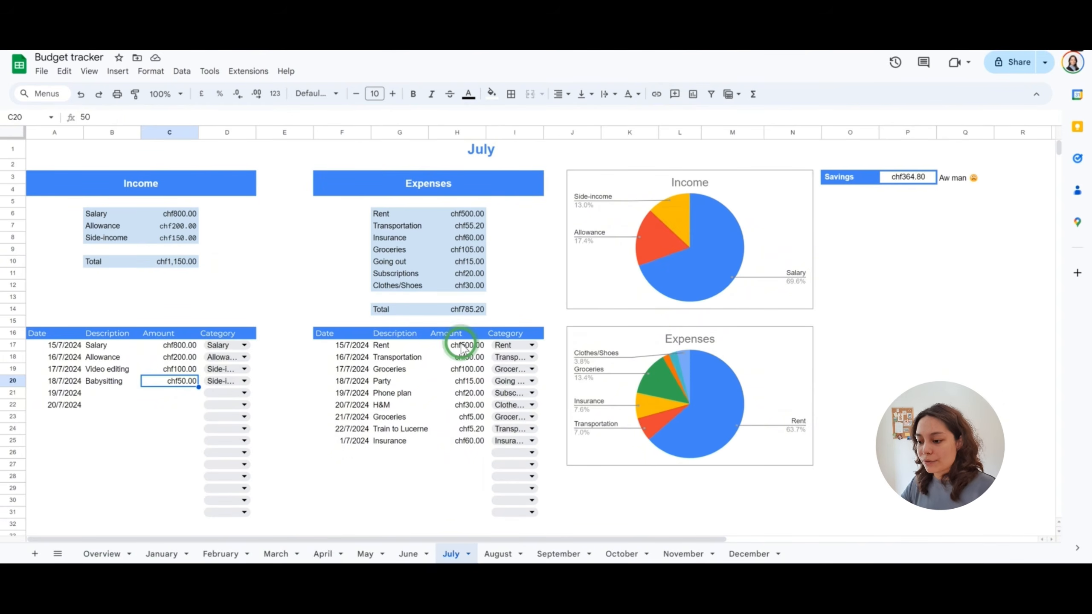
{"action": "left_click_drag", "start_coordinate": [463, 349], "coordinate": [469, 441]}
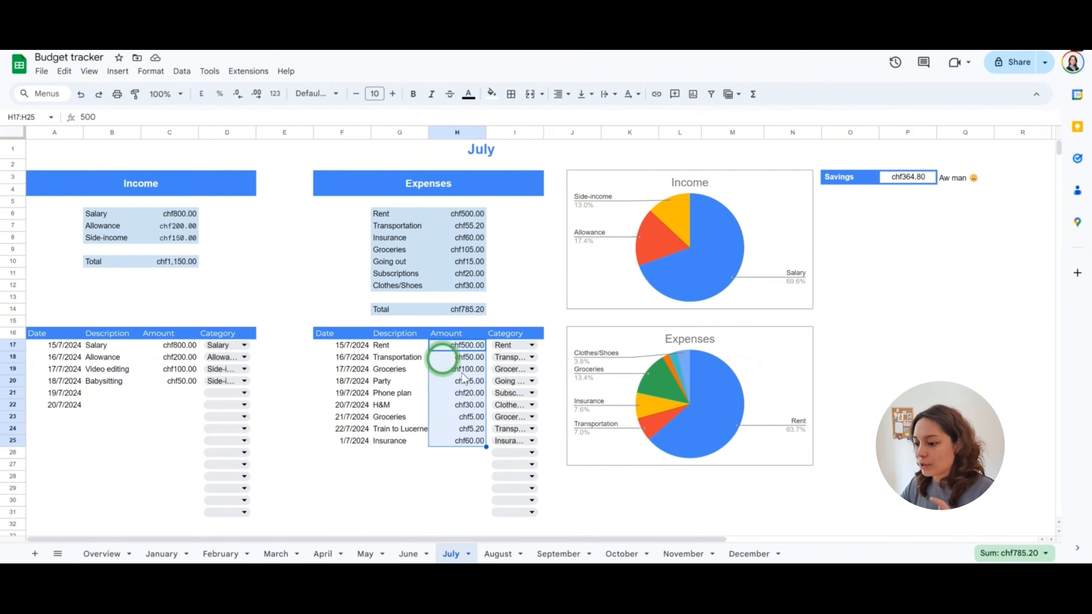
{"action": "left_click", "coordinate": [235, 248]}
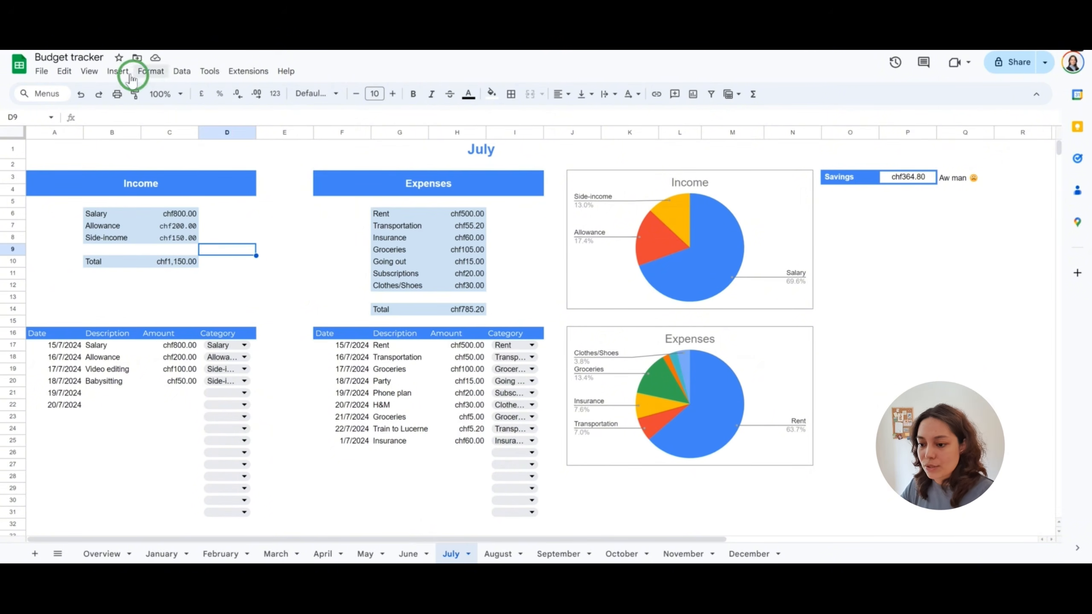
{"action": "left_click", "coordinate": [151, 71]}
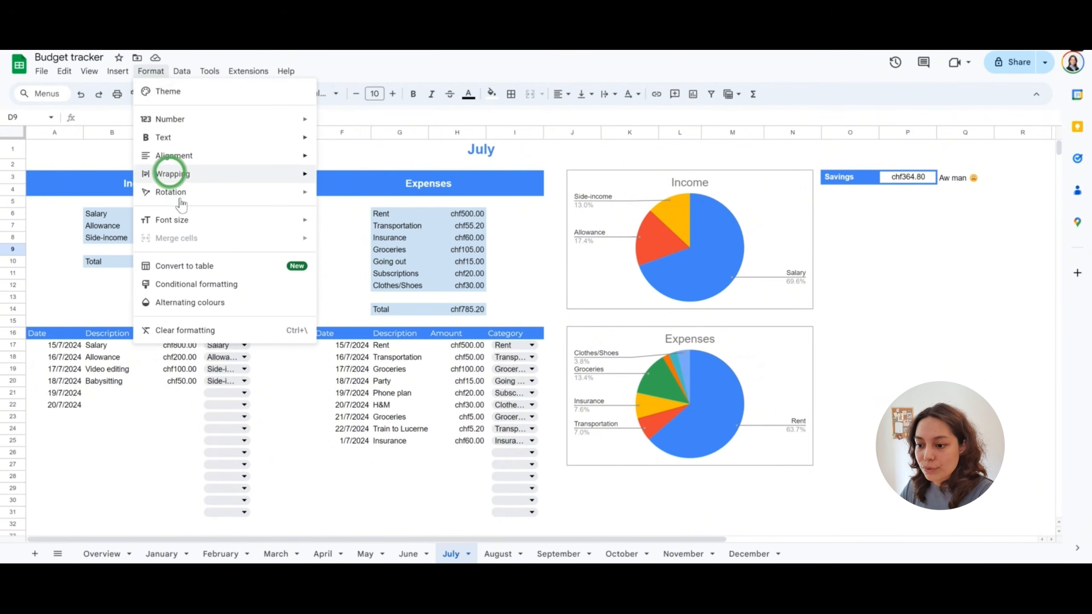
{"action": "mouse_move", "coordinate": [174, 121]}
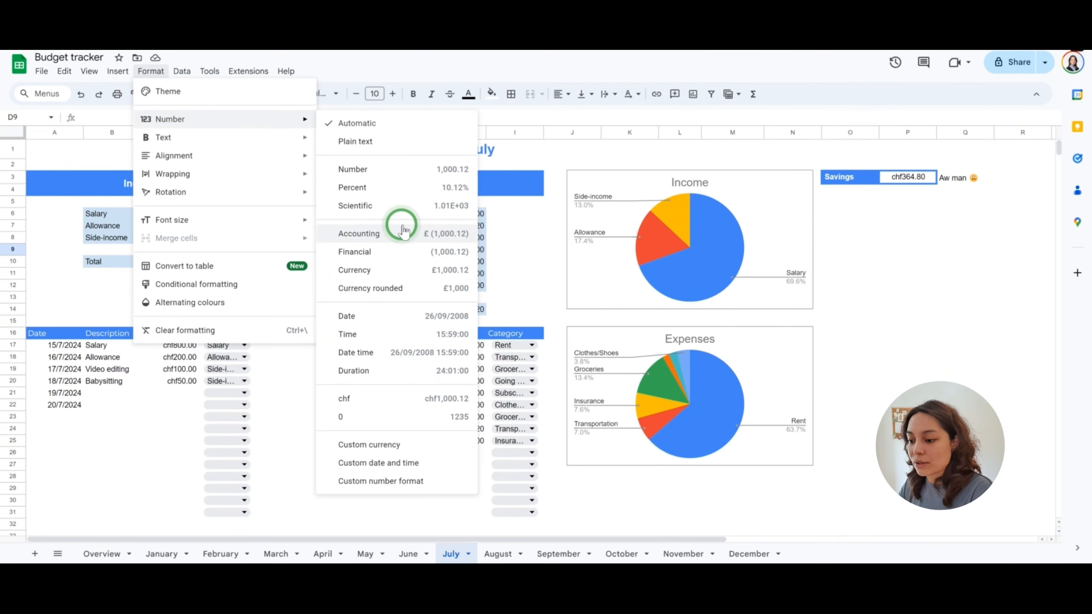
{"action": "left_click", "coordinate": [365, 399]}
{"action": "left_click", "coordinate": [457, 346]}
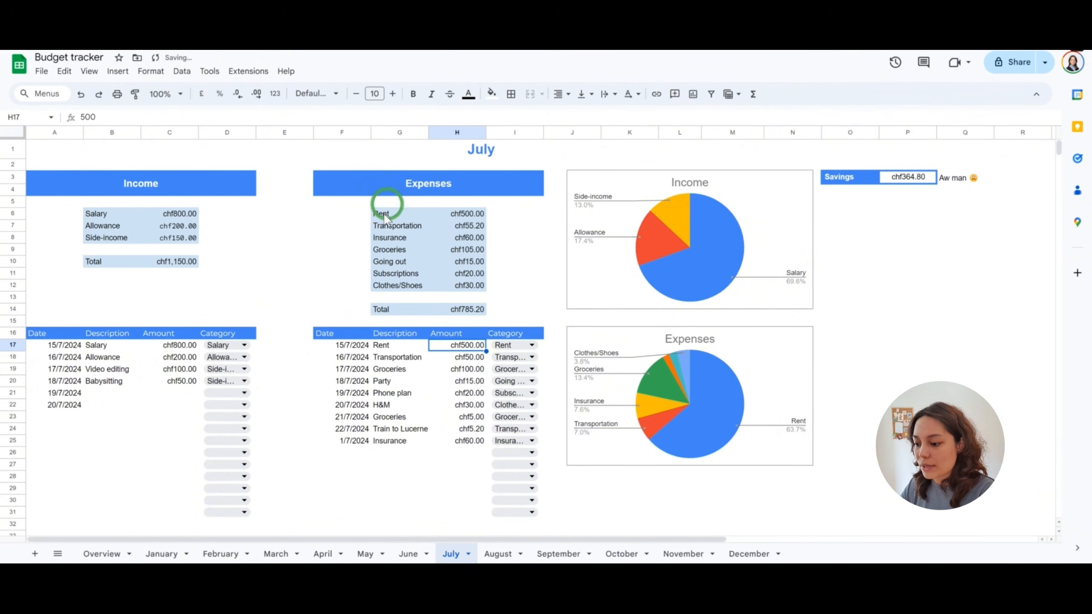
{"action": "left_click", "coordinate": [874, 189]}
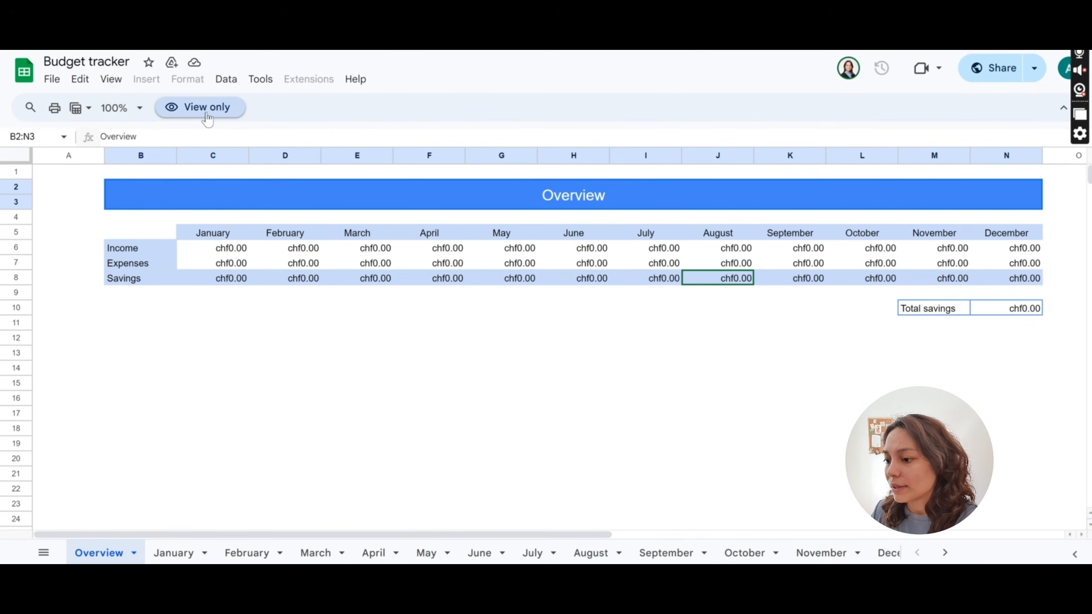
- Make an editable copy of the view-only Budget tracker in My Drive and open the copy's June sheet
{"action": "left_click", "coordinate": [54, 79]}
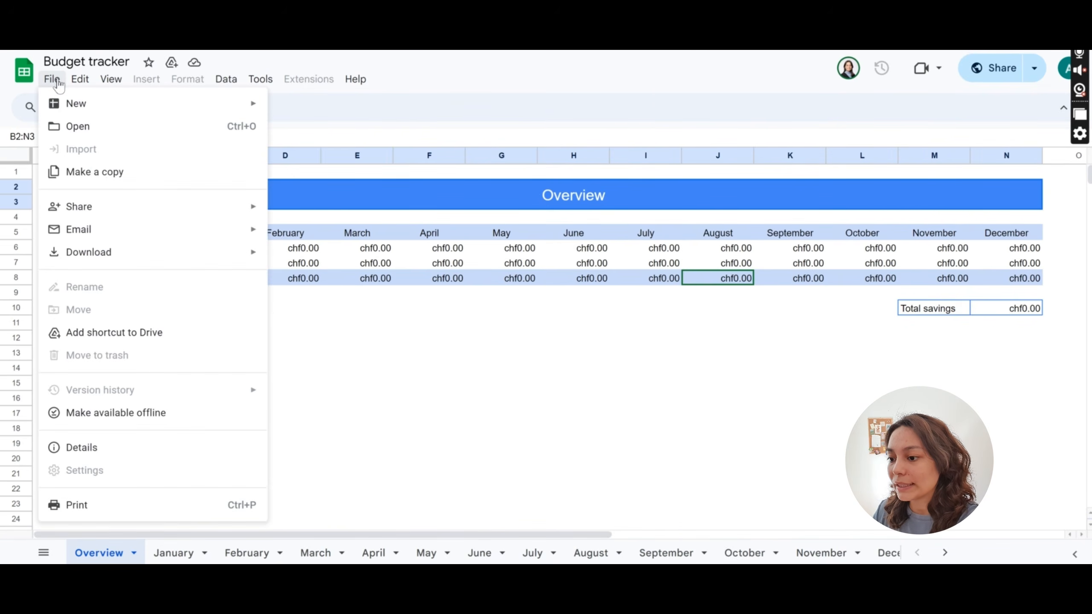
{"action": "left_click", "coordinate": [87, 171]}
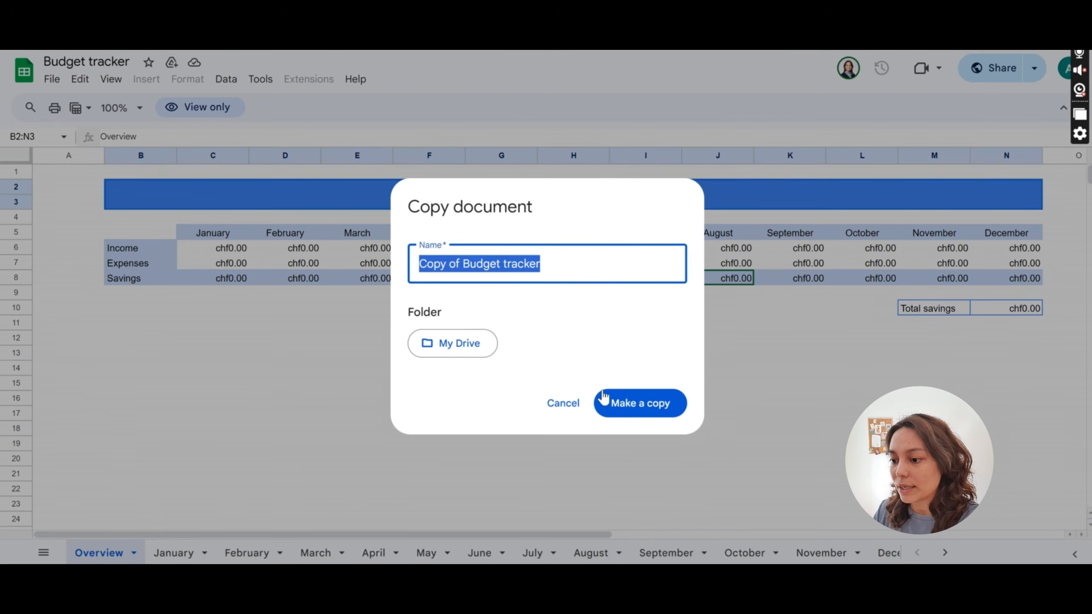
{"action": "left_click", "coordinate": [636, 406]}
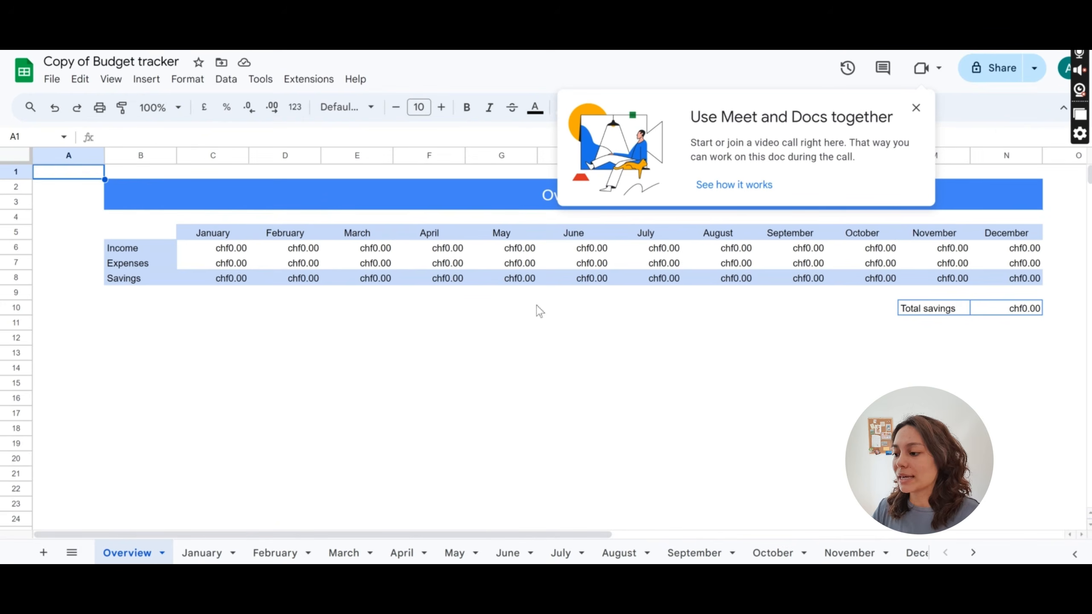
{"action": "left_click", "coordinate": [520, 554]}
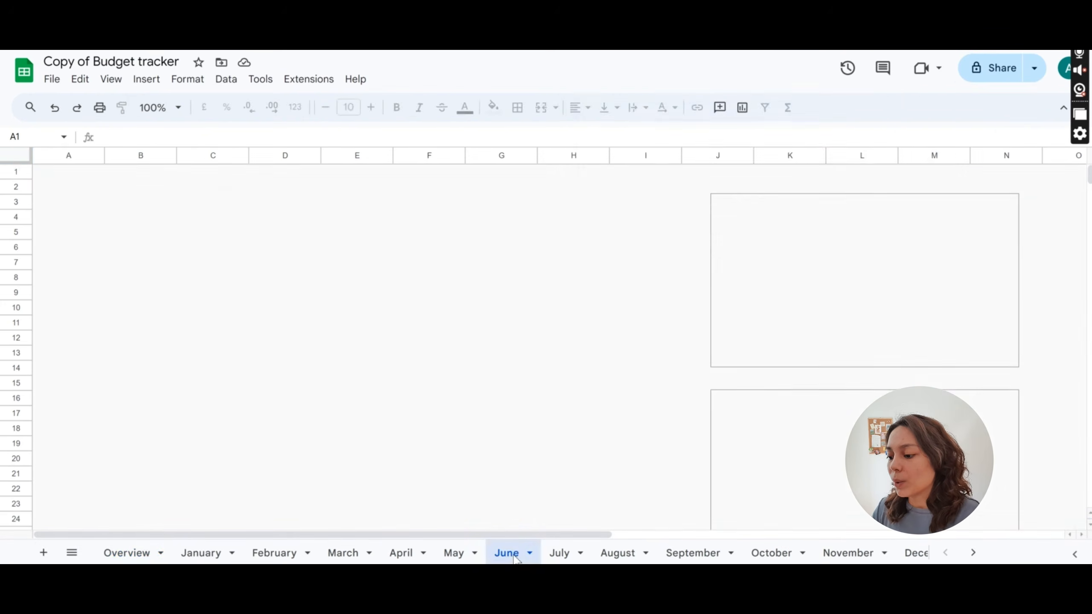